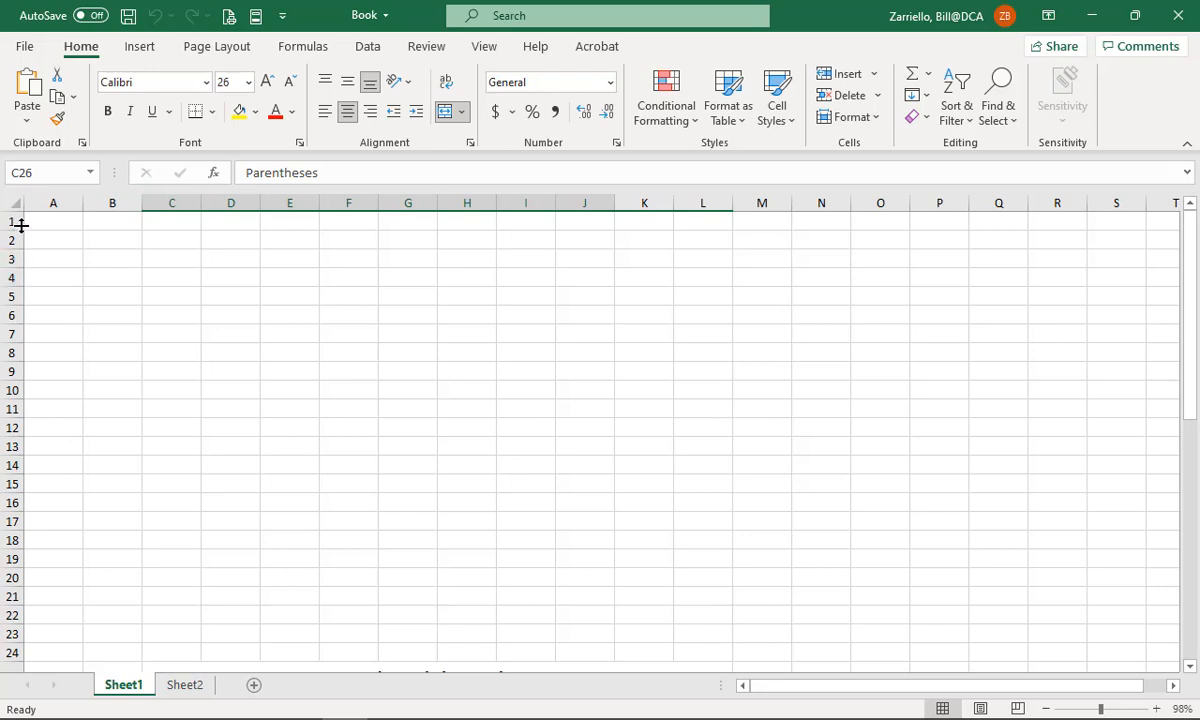
Rename Sheet1 as 2021 Budget and delete Sheet2 from the workbook.
click(54, 219)
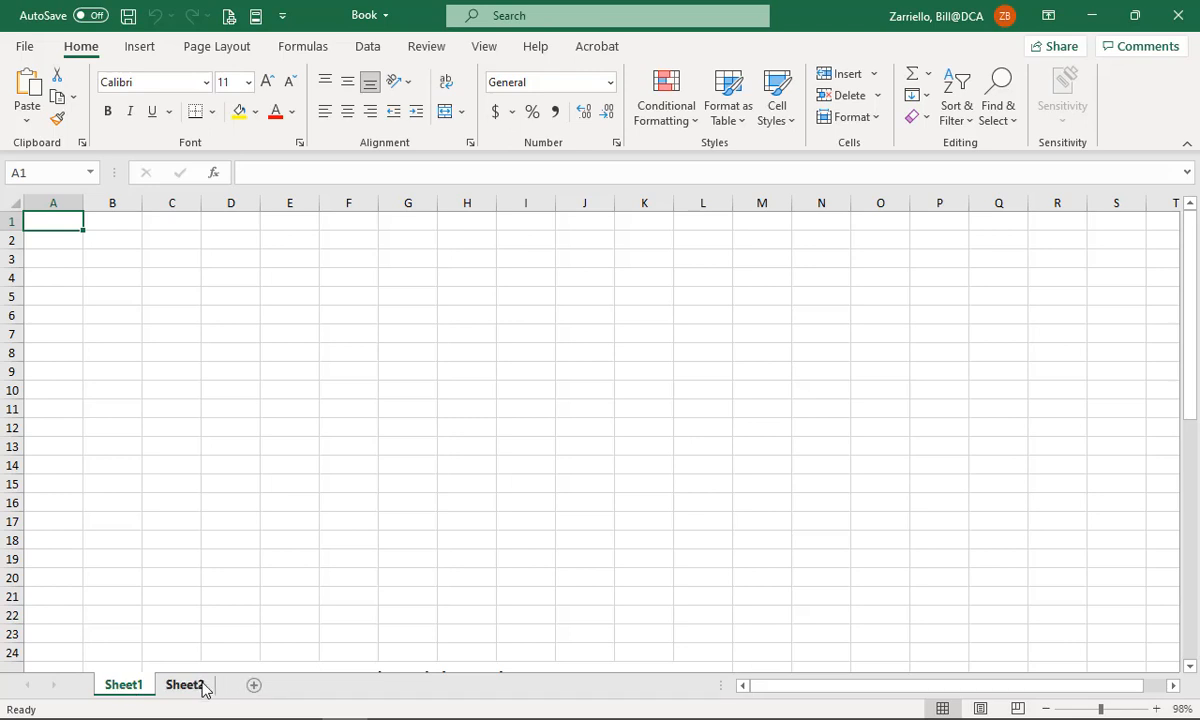
double_click(126, 688)
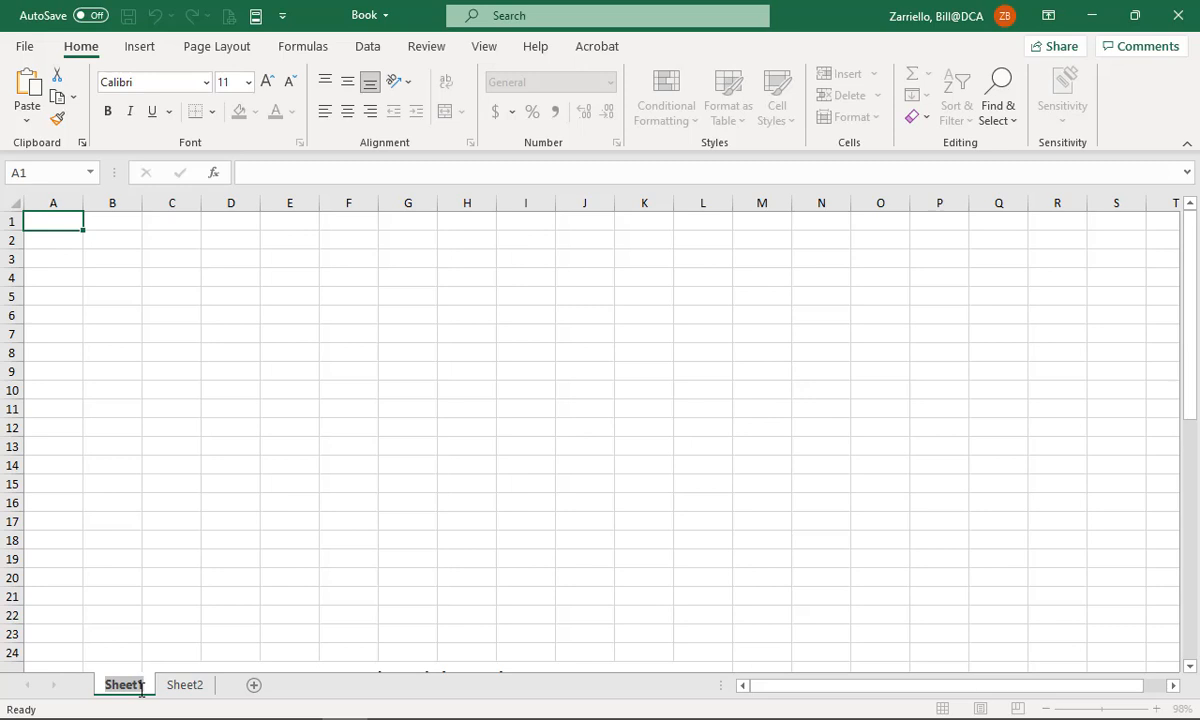
text(2021 Budget)
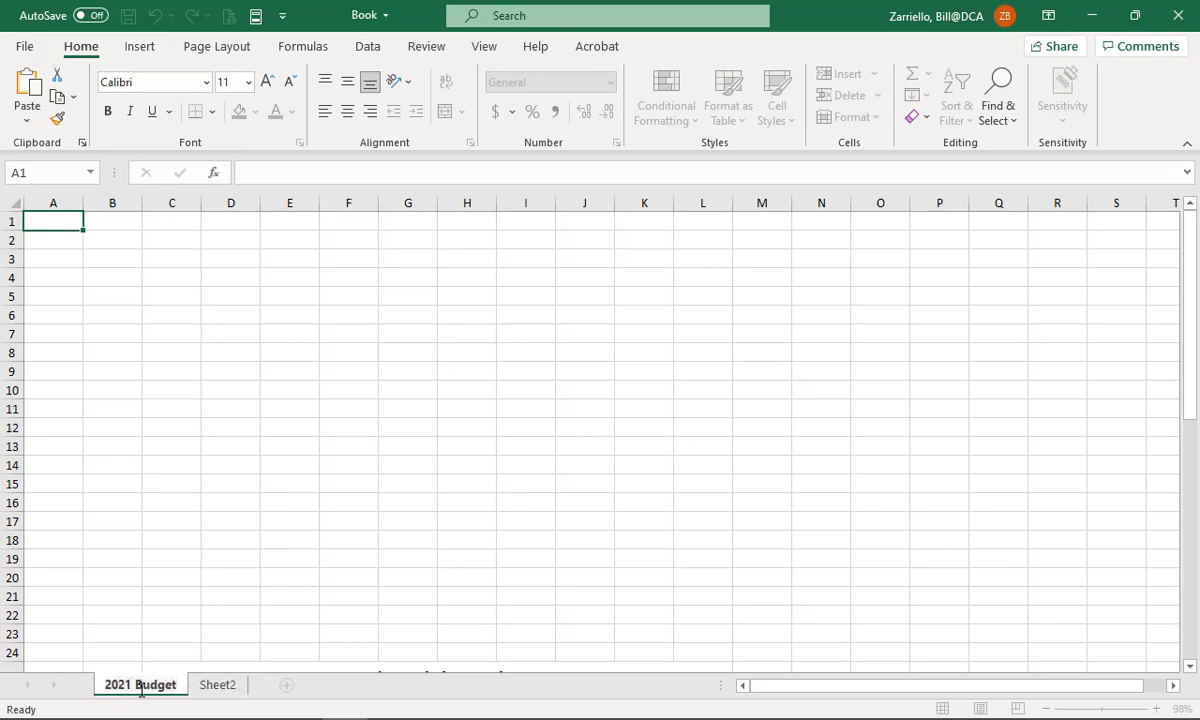
click(171, 634)
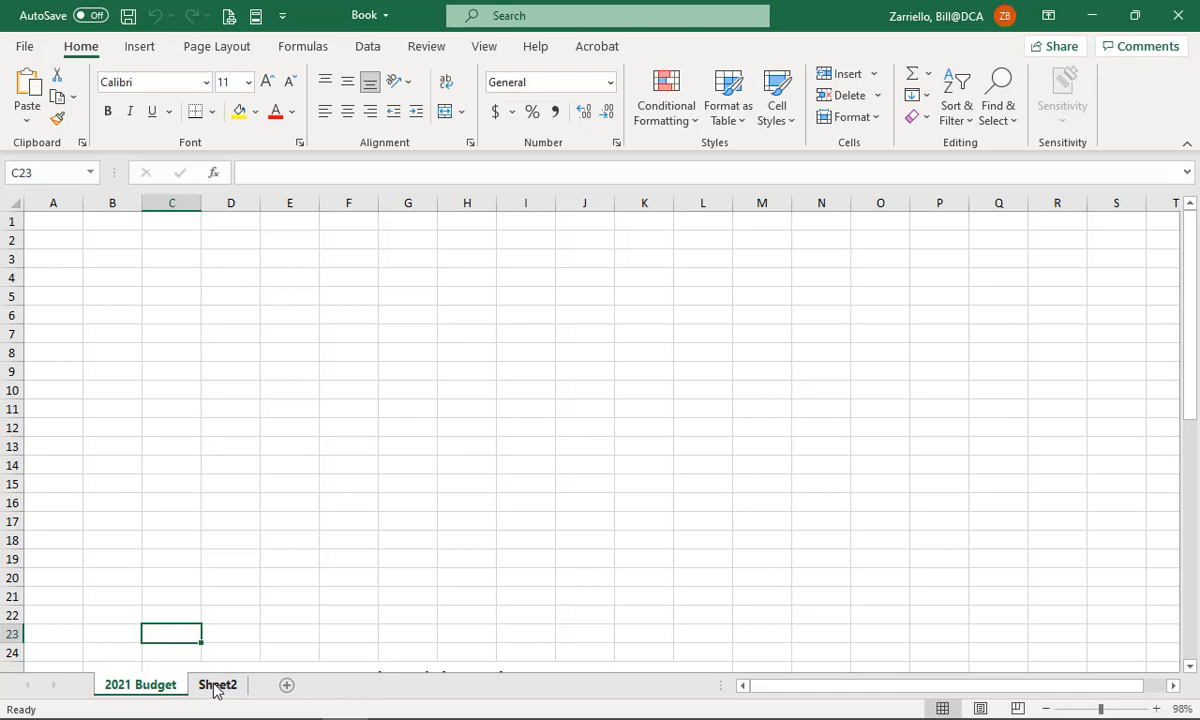
right_click(215, 688)
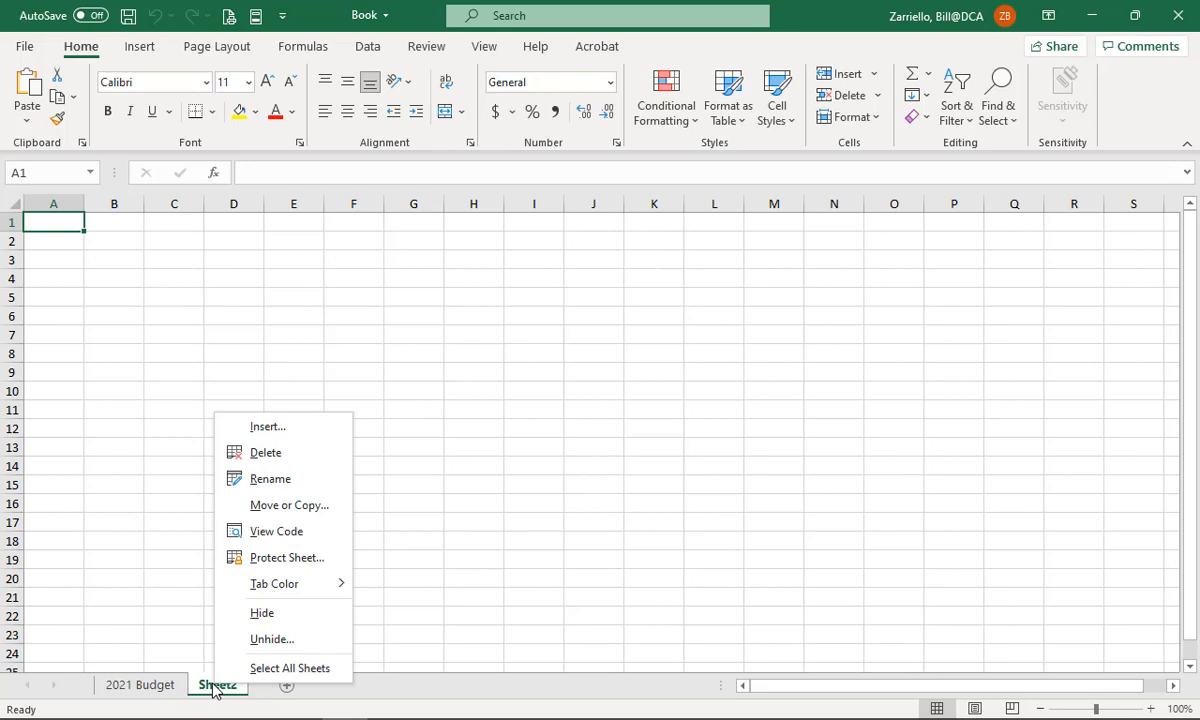
click(266, 453)
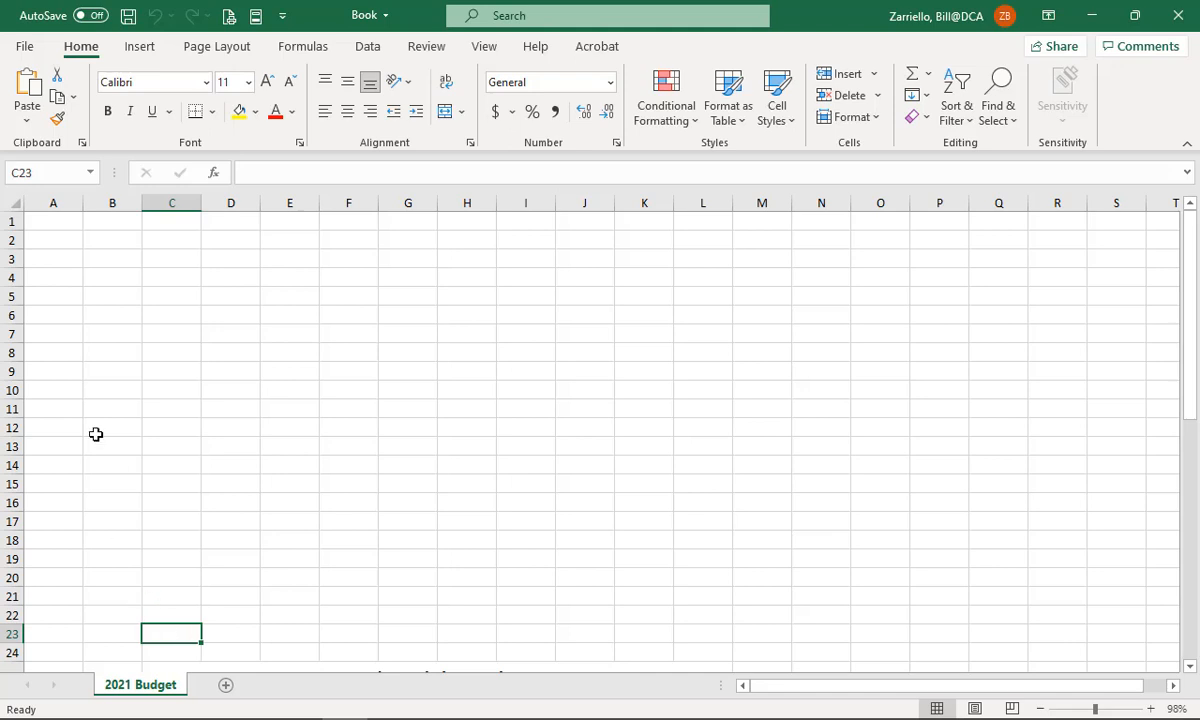
Enter the title Household Budget in cell A1.
click(58, 220)
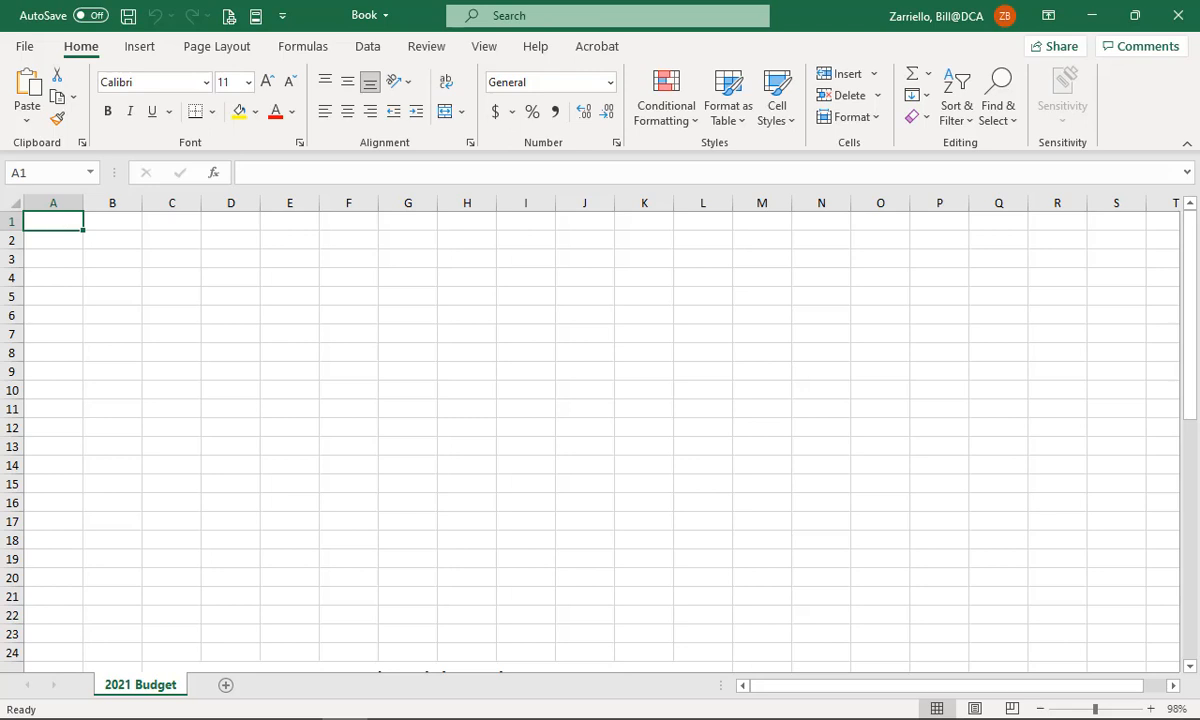
double_click(57, 222)
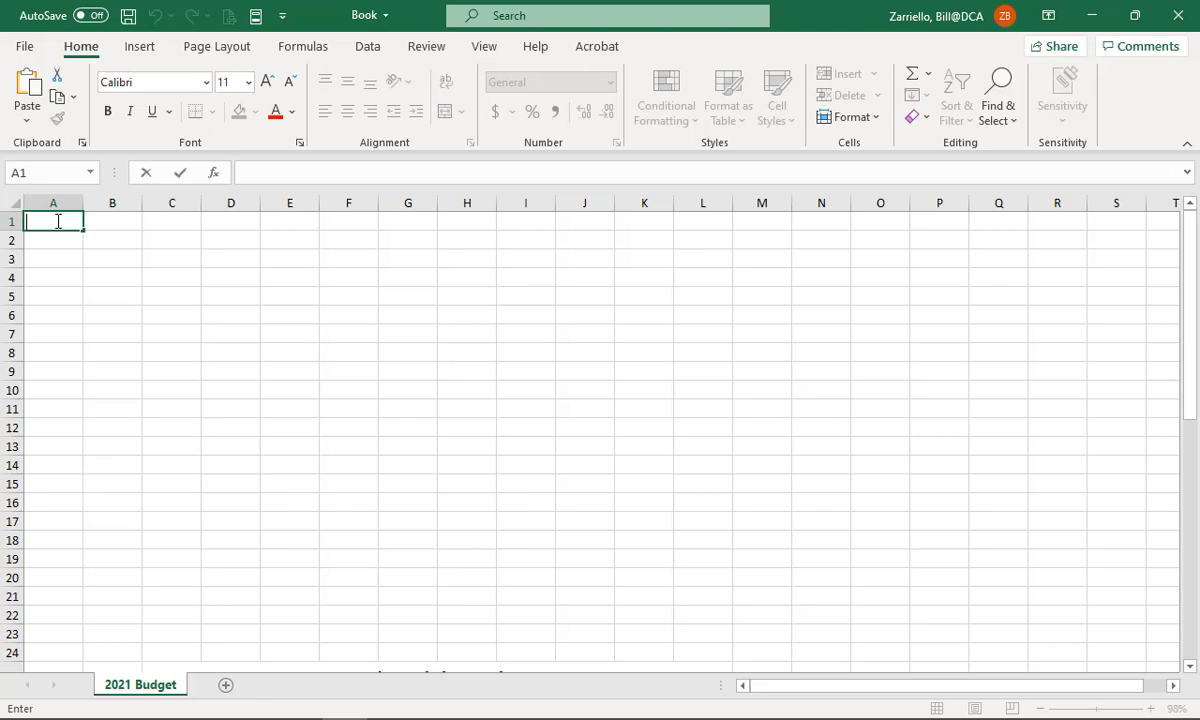
click(274, 174)
click(58, 221)
text(HOuse)
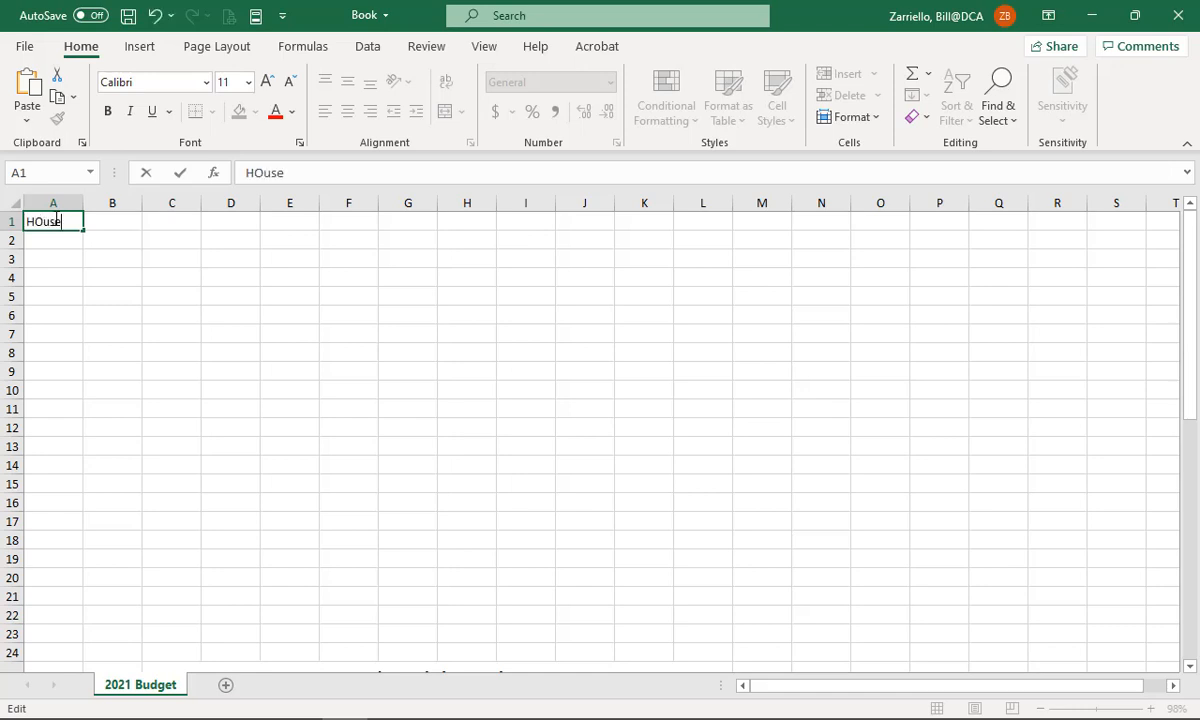
text(hold Budget)
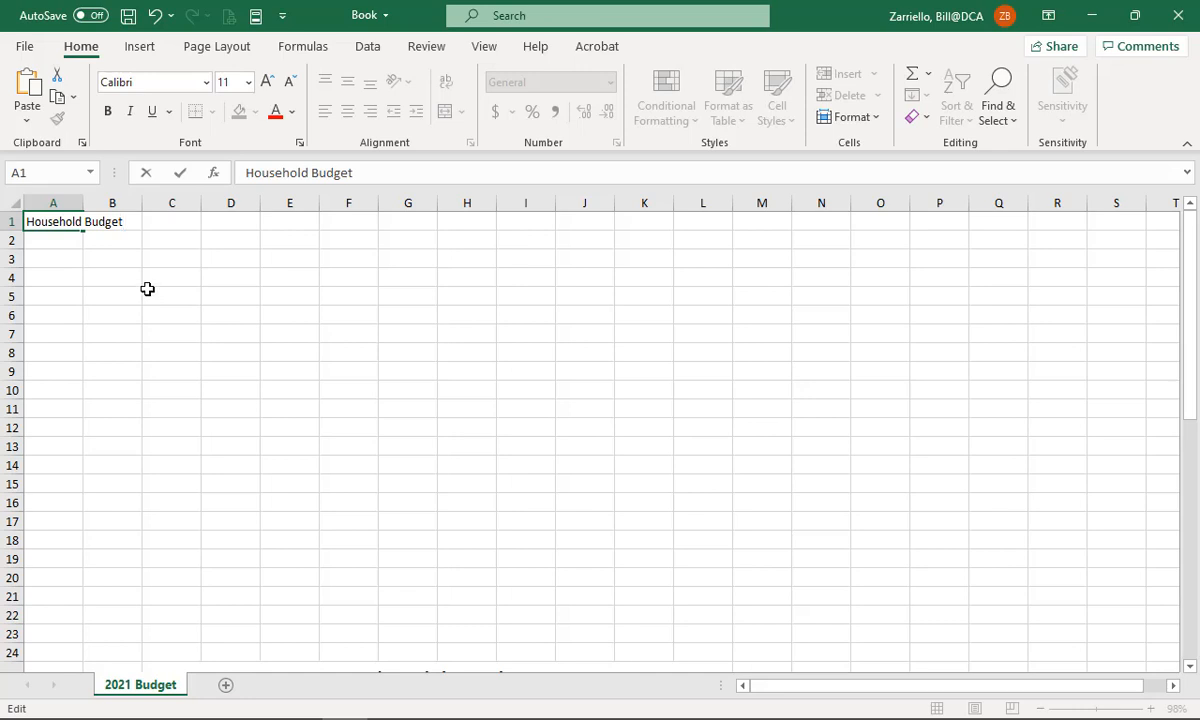
click(179, 174)
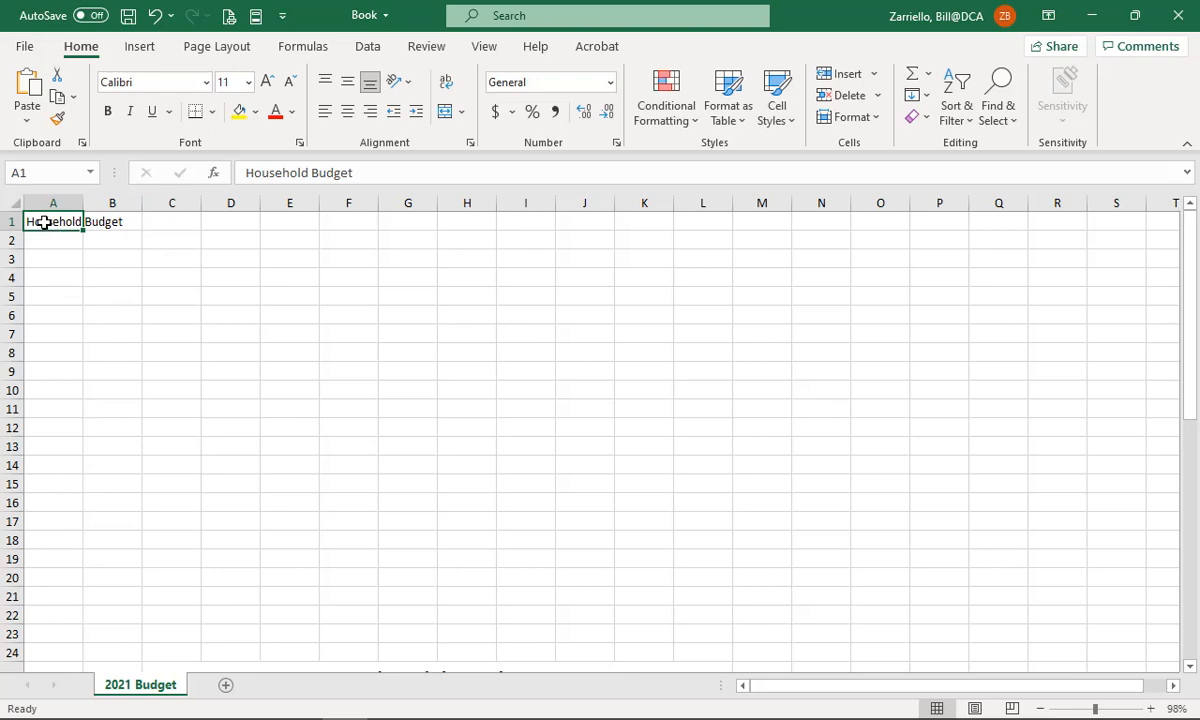
Enter the test text fskjf in cell B1, compare it with A1's content, and clear B1 again.
click(117, 223)
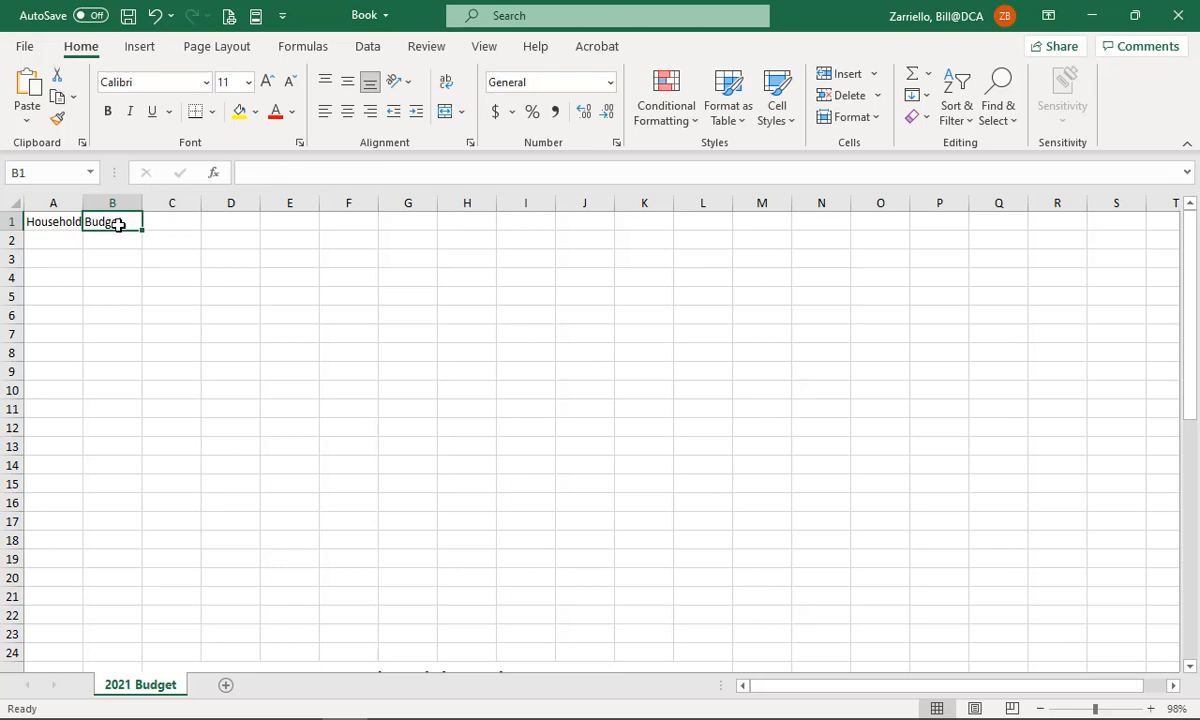
click(260, 172)
text(fskjf)
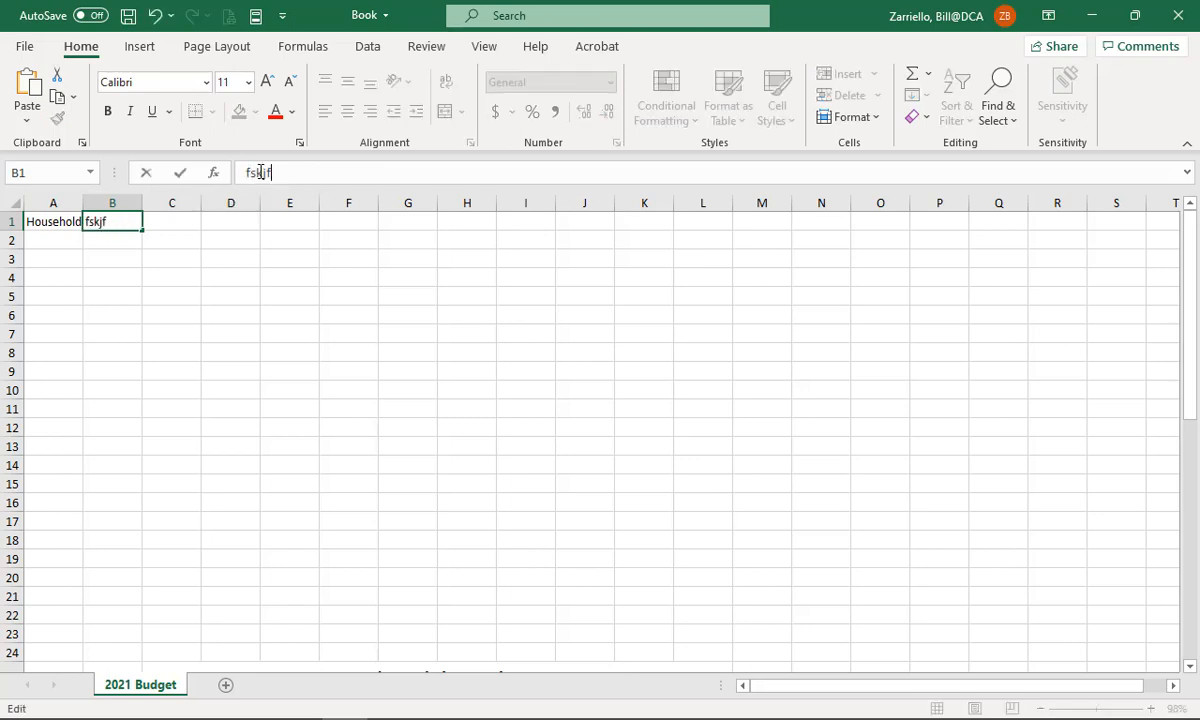
click(262, 297)
click(94, 222)
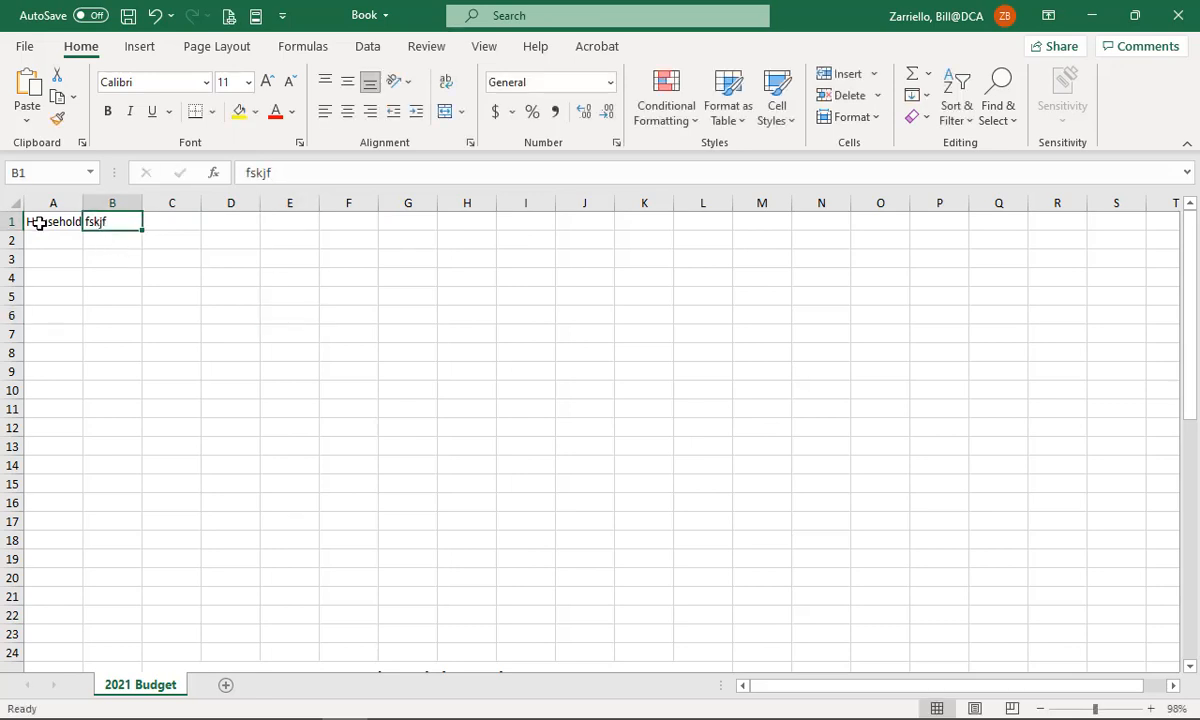
click(38, 224)
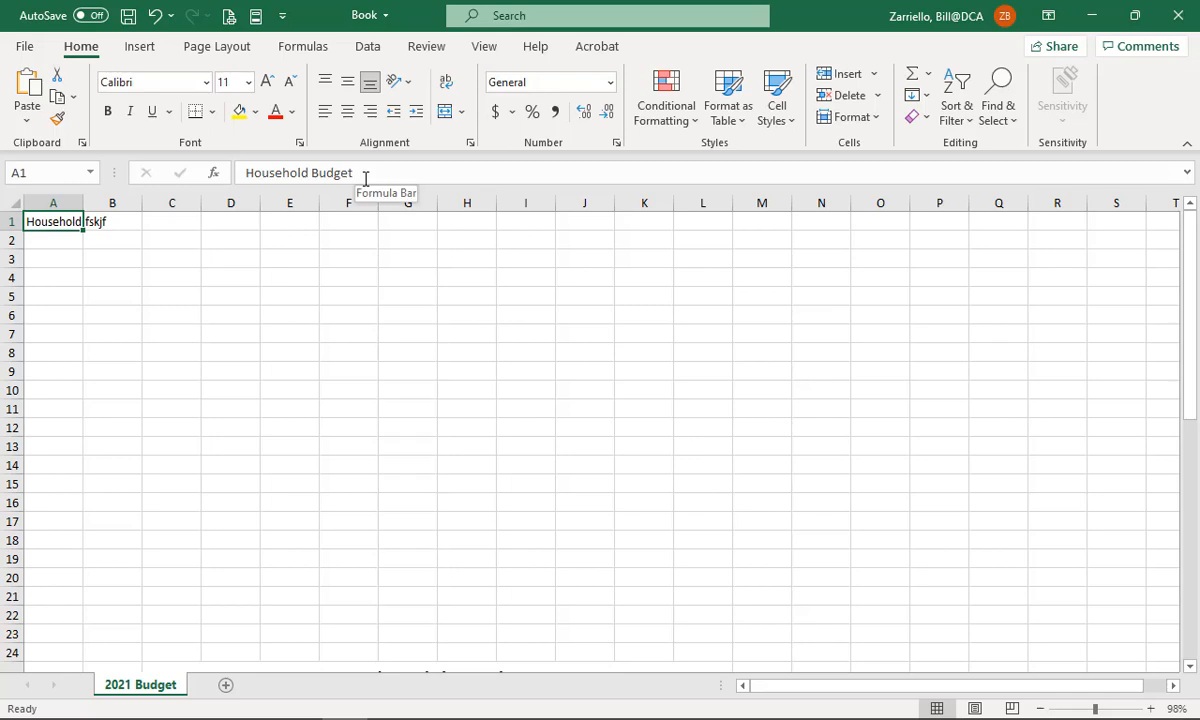
click(138, 222)
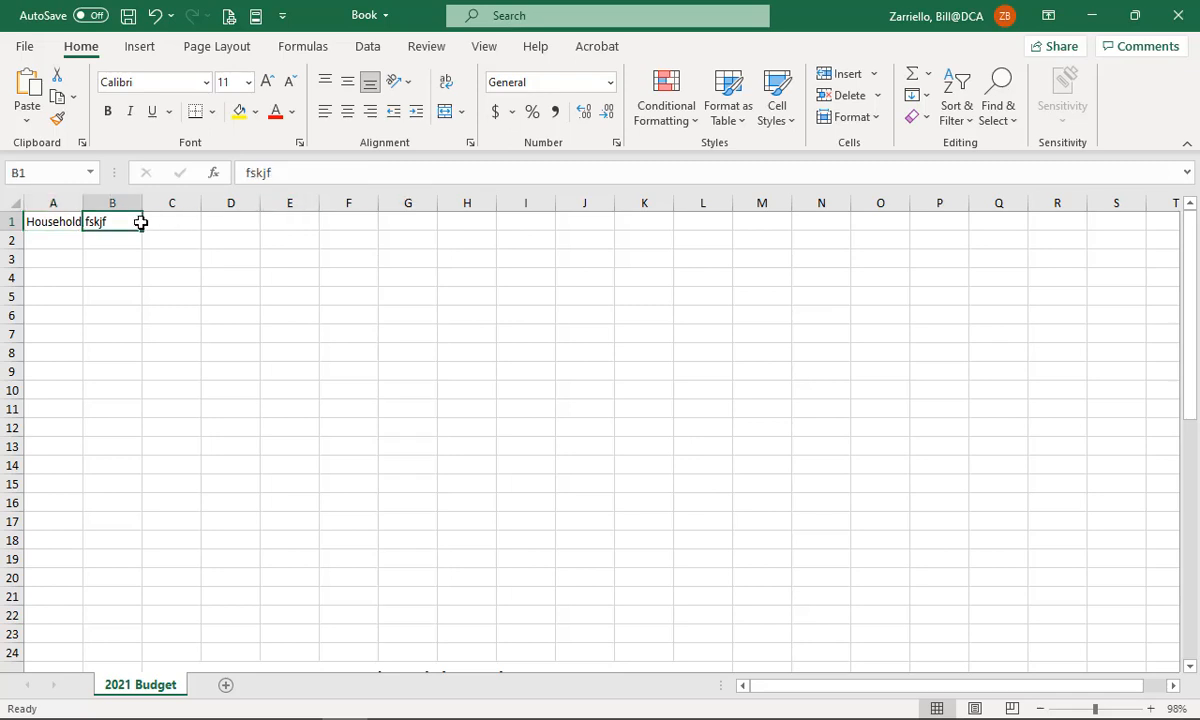
key(Delete)
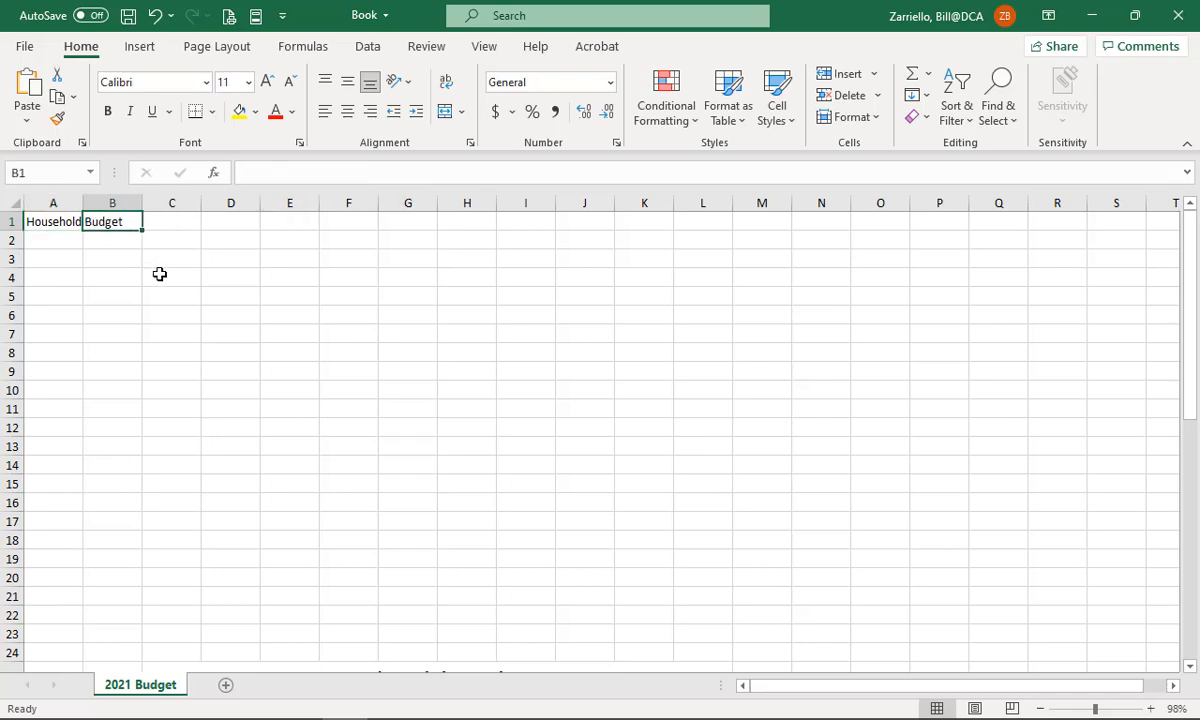
click(160, 312)
click(52, 224)
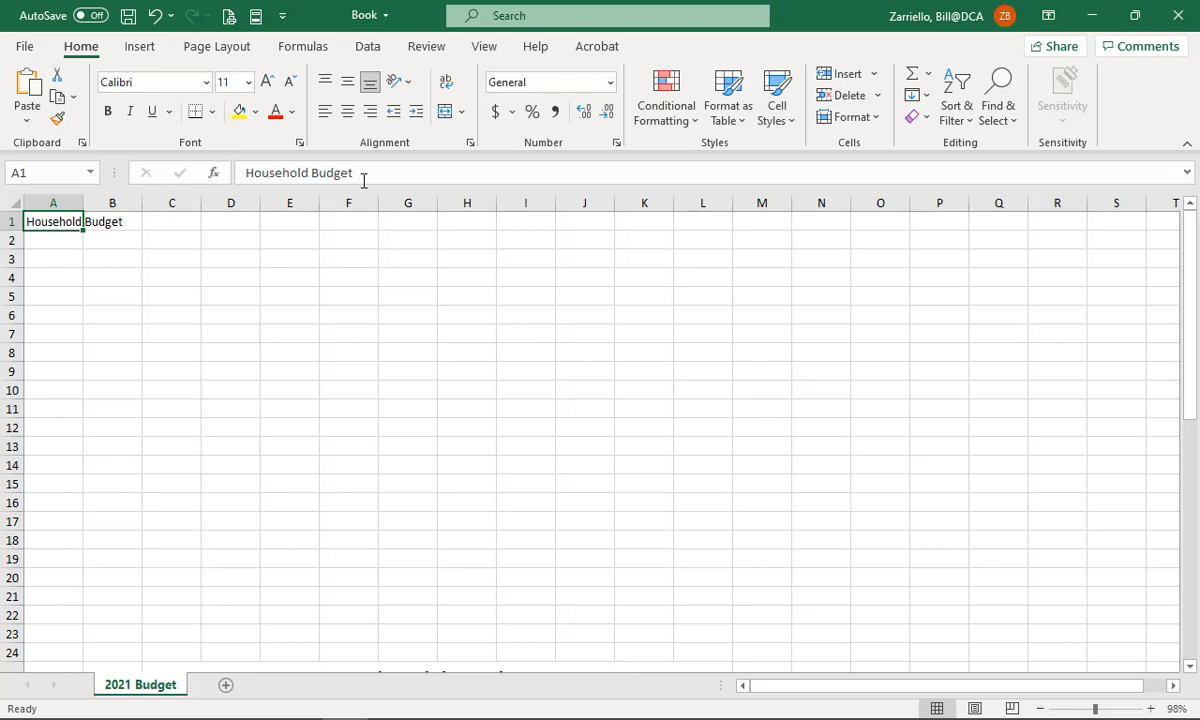
drag(362, 176, 137, 132)
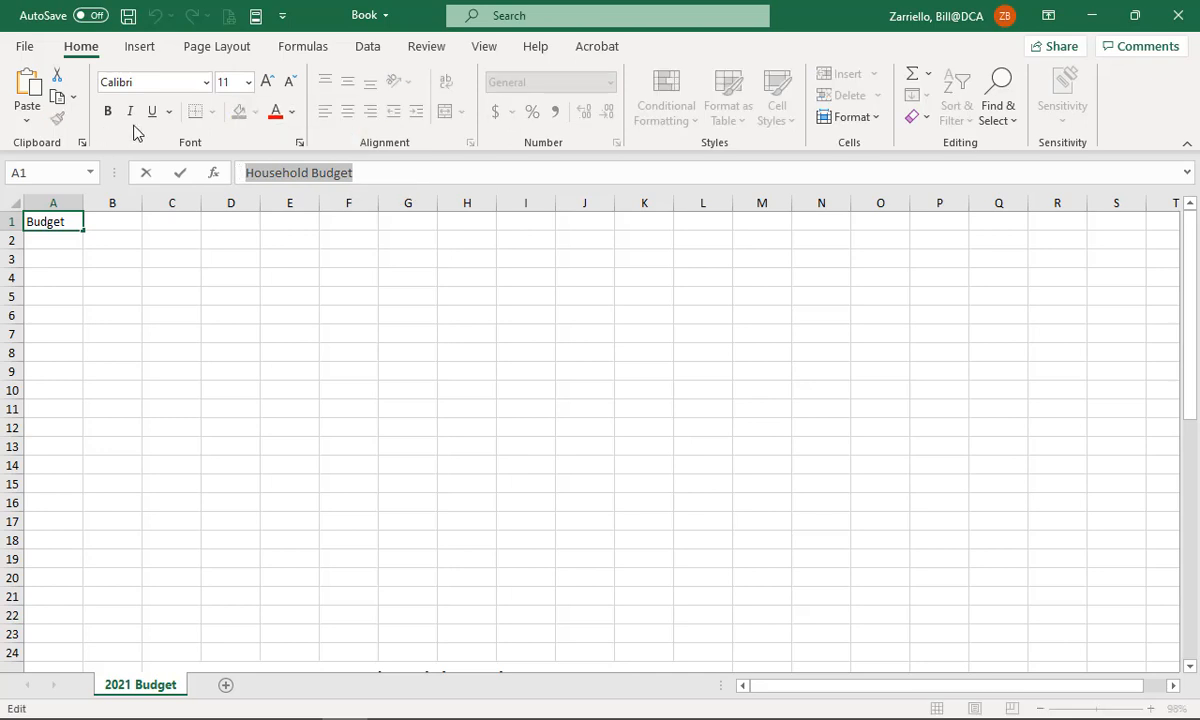
click(67, 222)
double_click(54, 222)
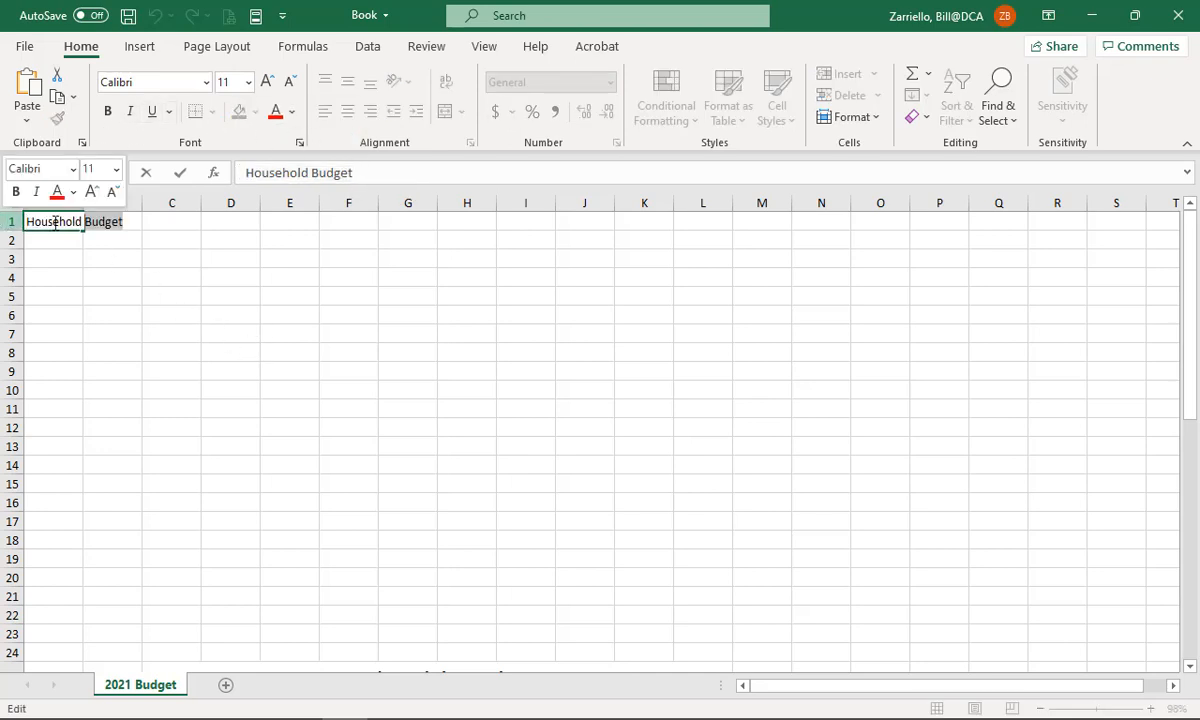
triple_click(107, 222)
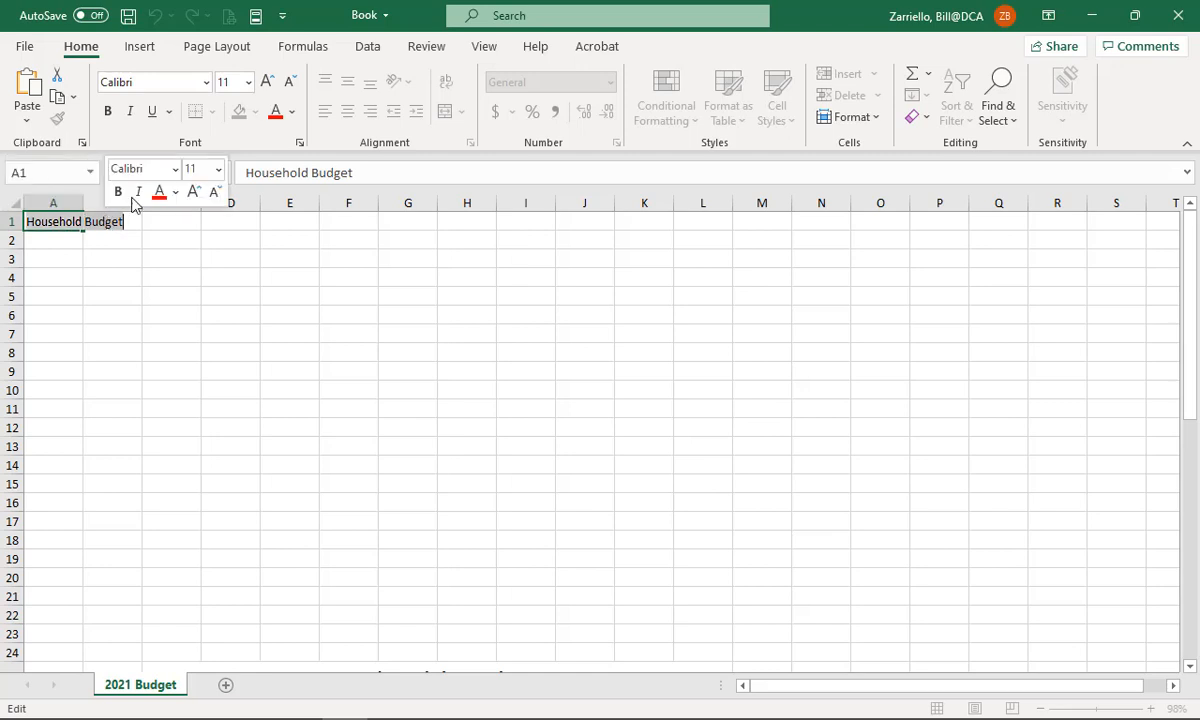
click(200, 361)
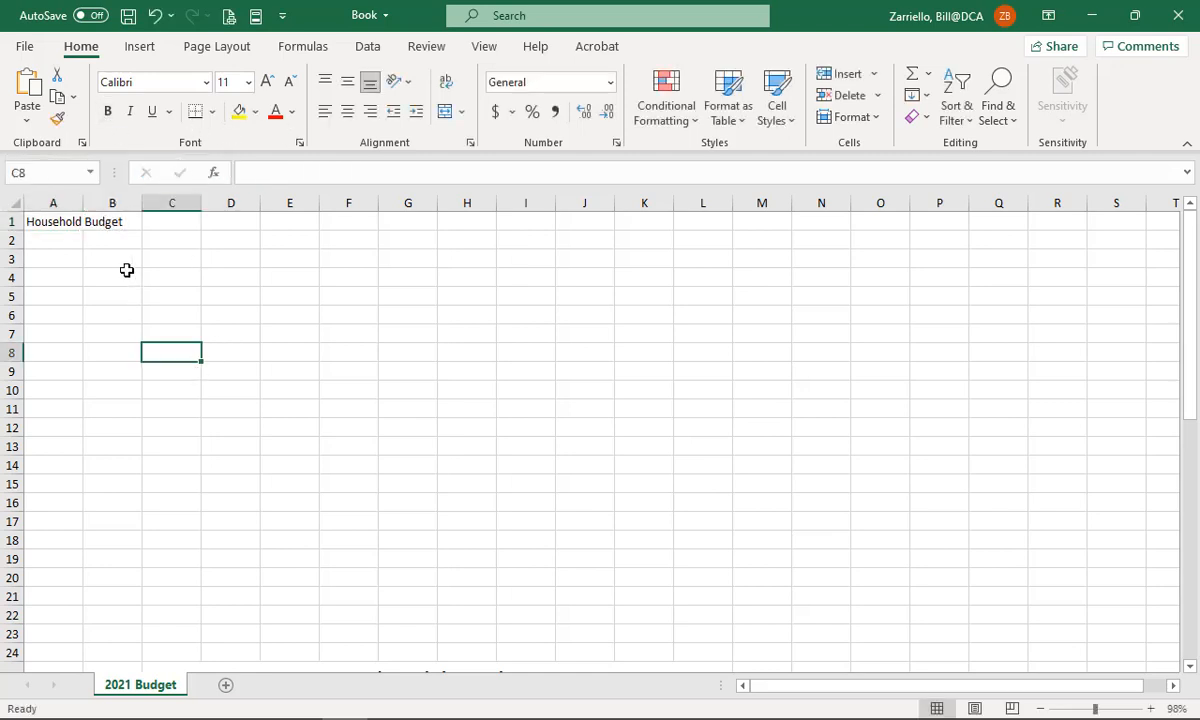
Format the Household Budget title in A1 as bold, light blue-gray text at font size 16.
click(61, 225)
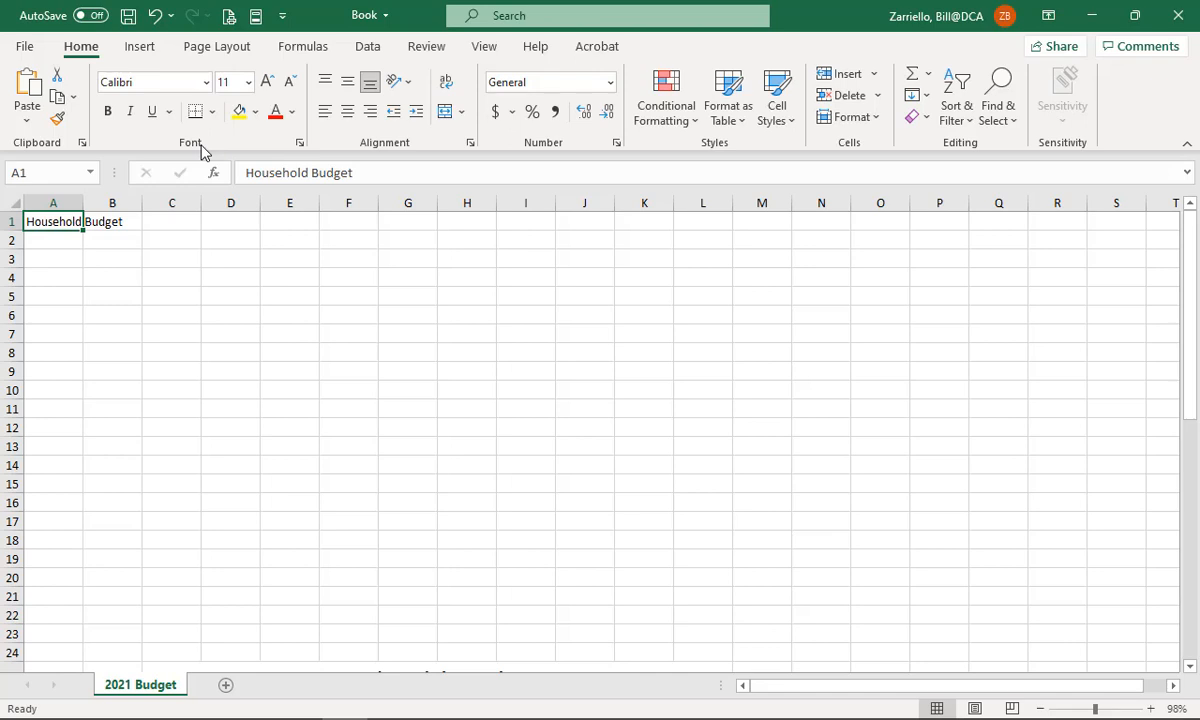
click(106, 111)
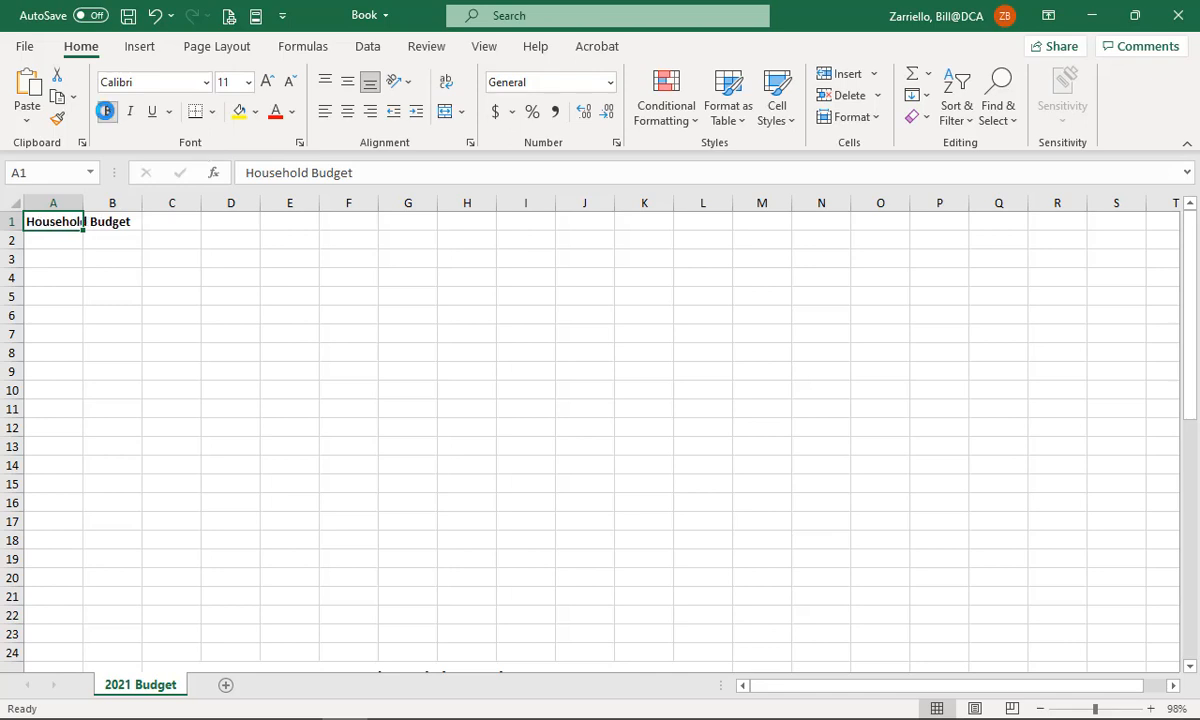
click(286, 113)
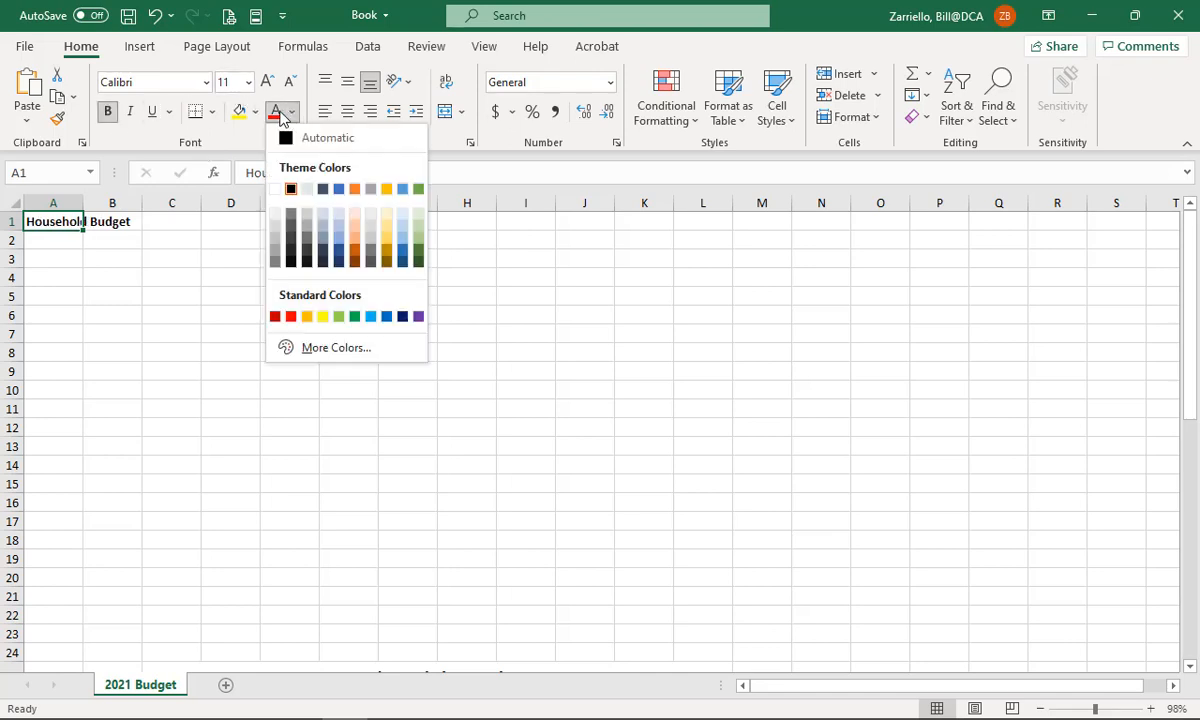
click(323, 243)
click(248, 82)
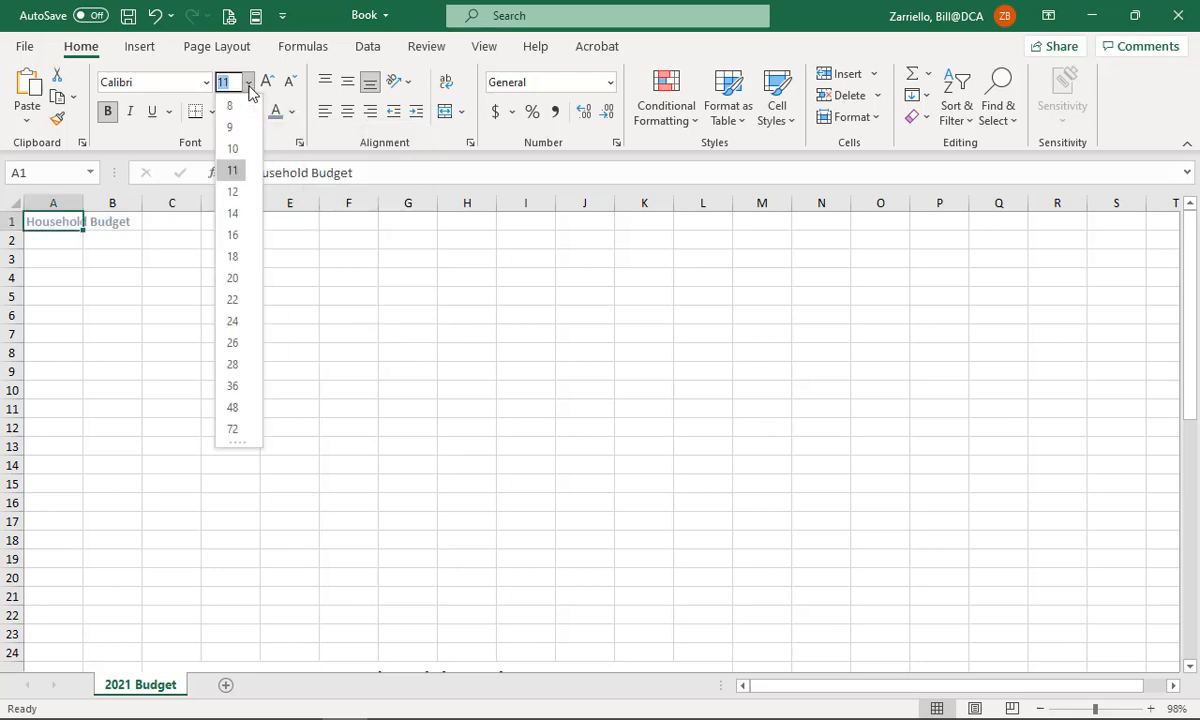
click(236, 236)
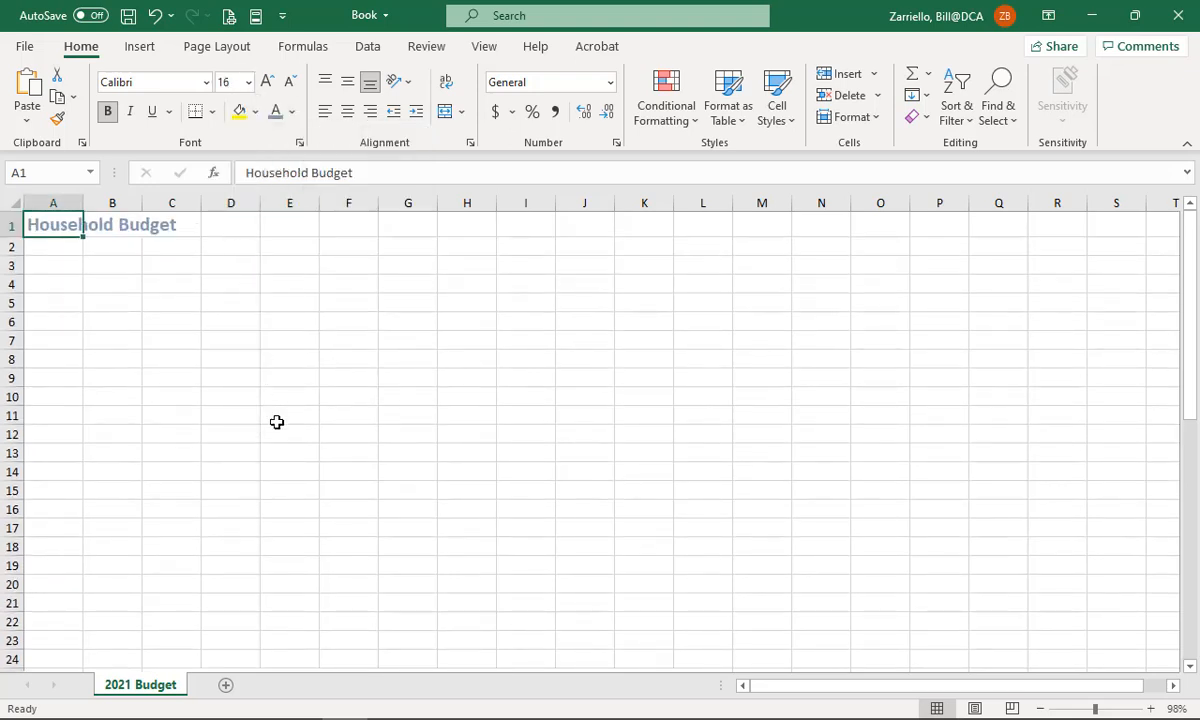
click(129, 286)
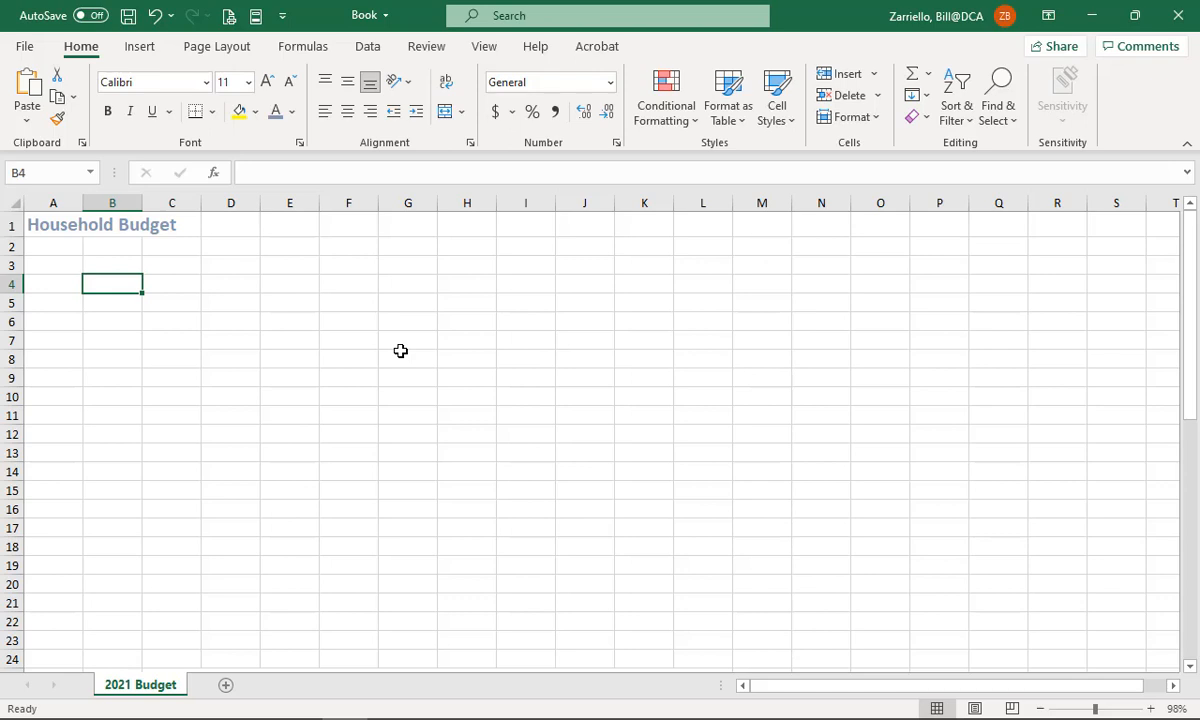
click(278, 207)
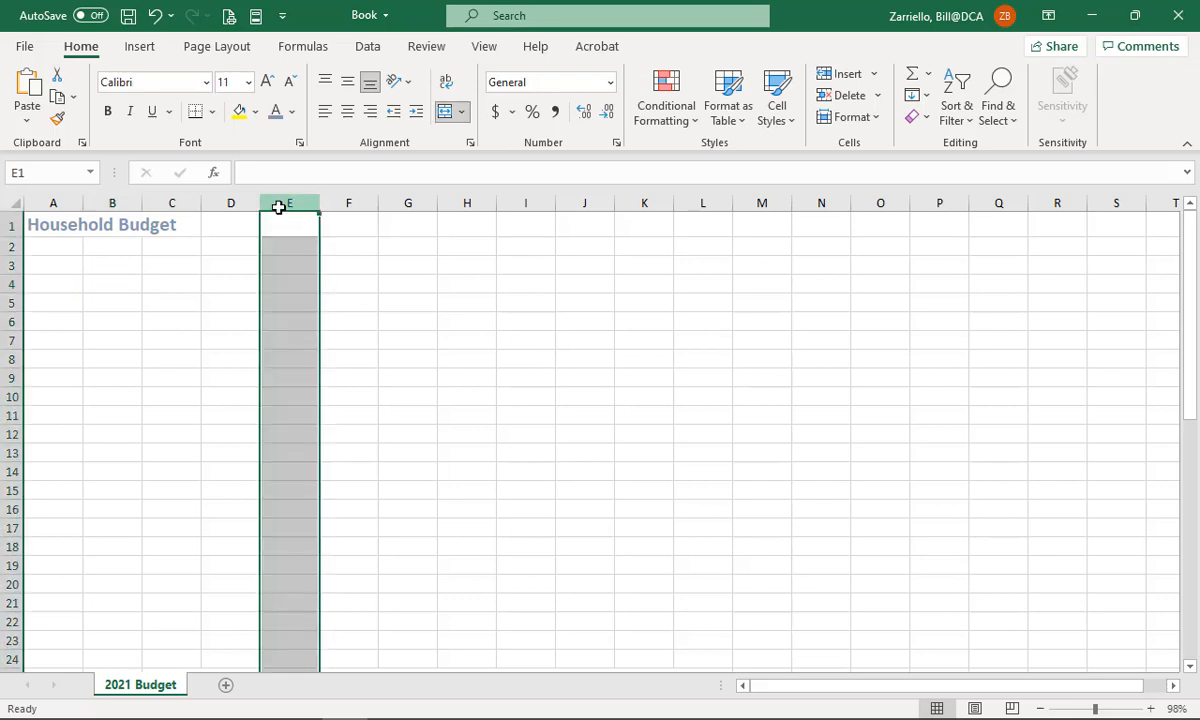
click(410, 358)
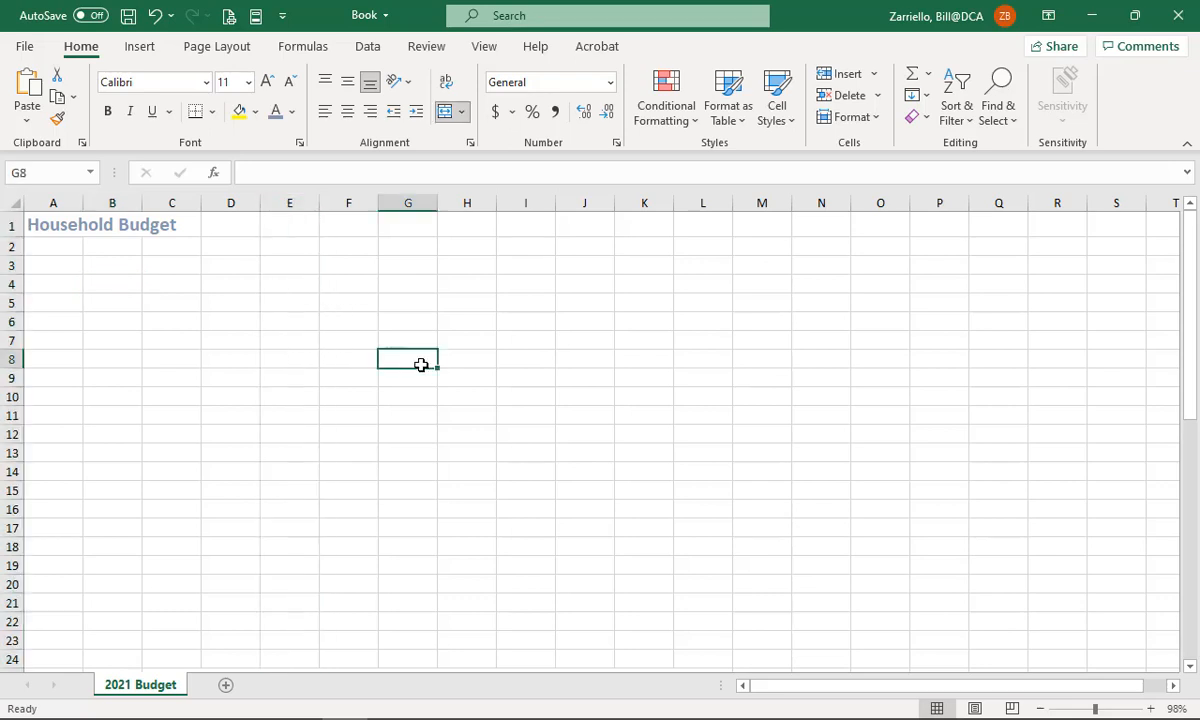
drag(233, 288, 278, 287)
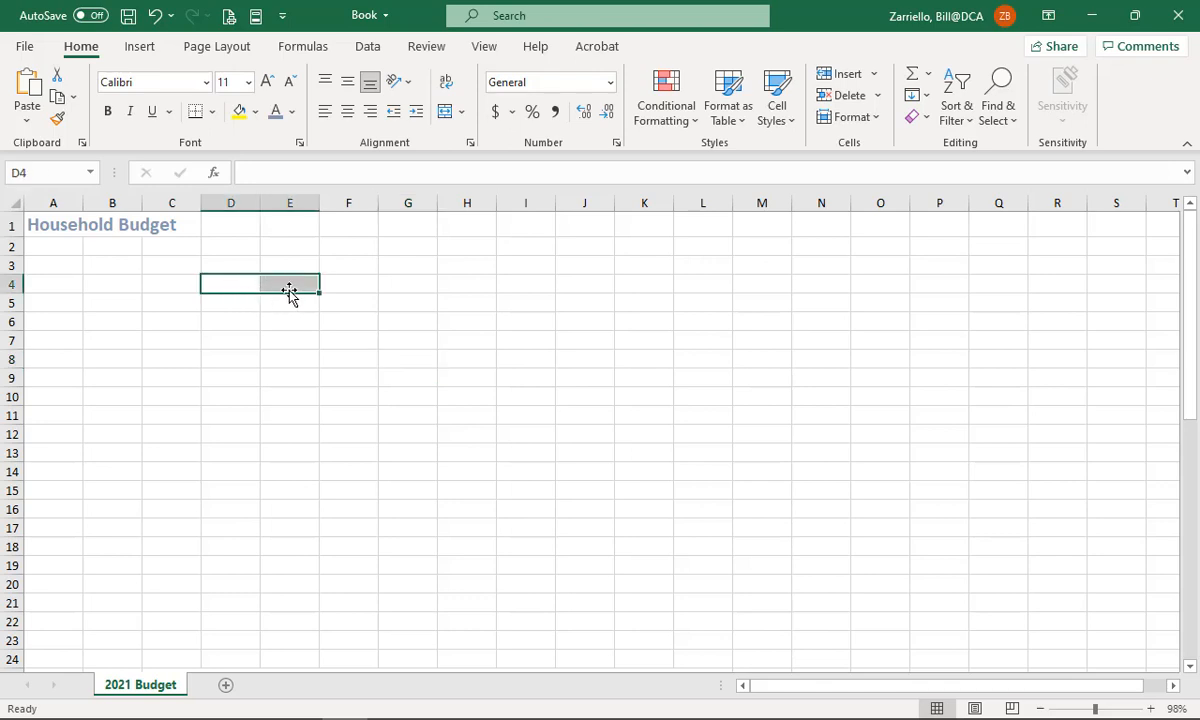
click(263, 381)
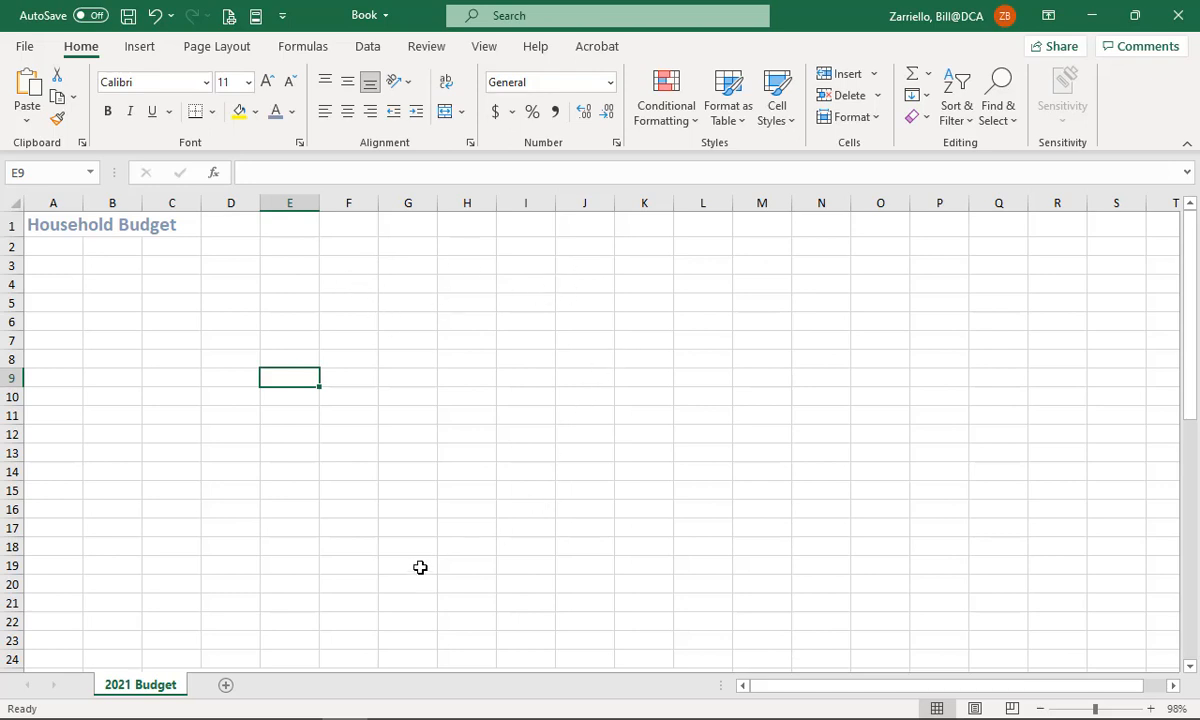
click(240, 358)
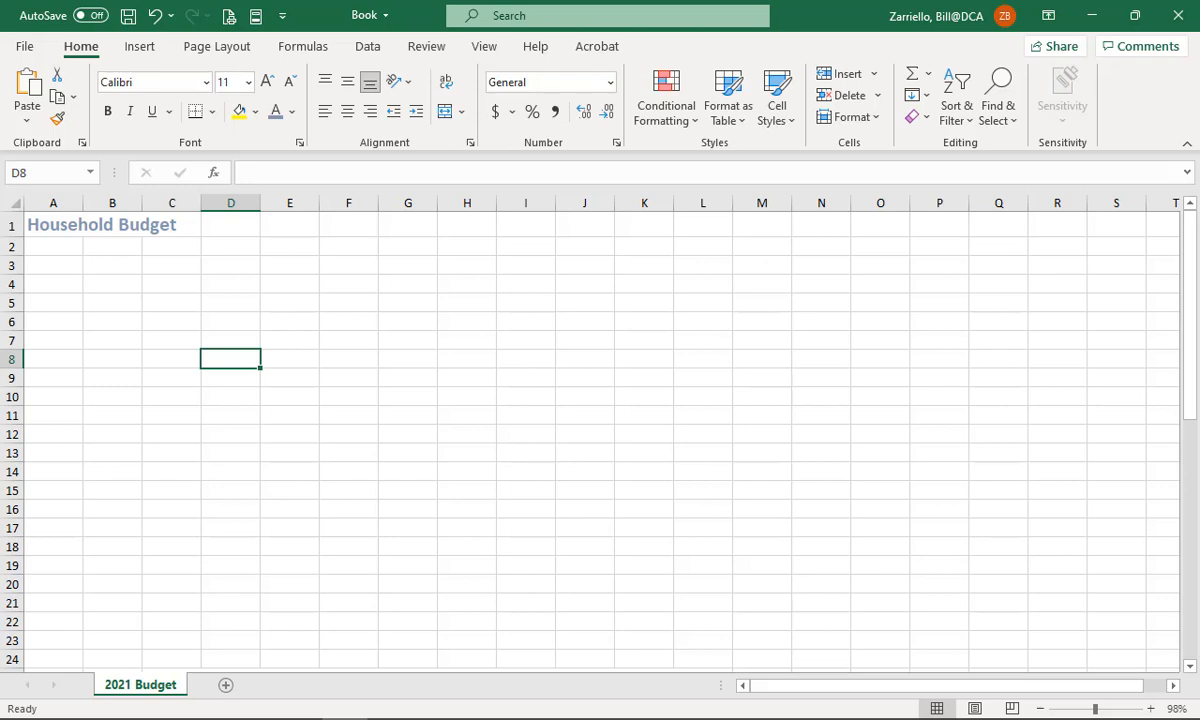
click(407, 620)
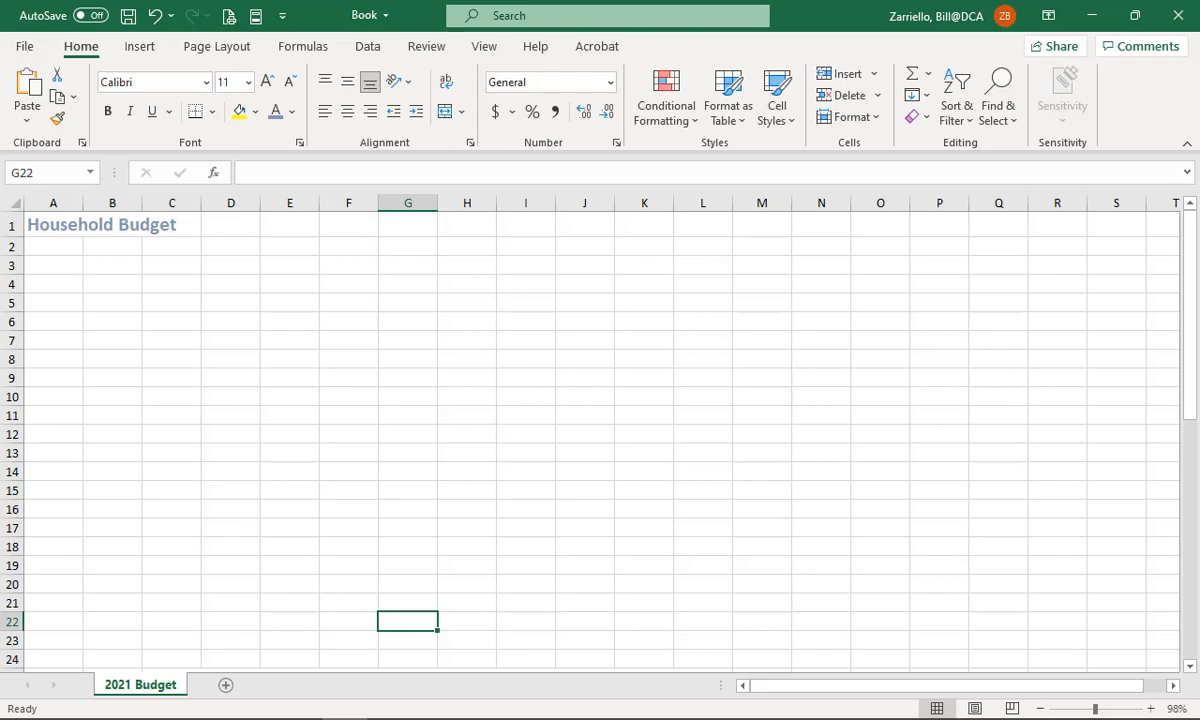
click(109, 225)
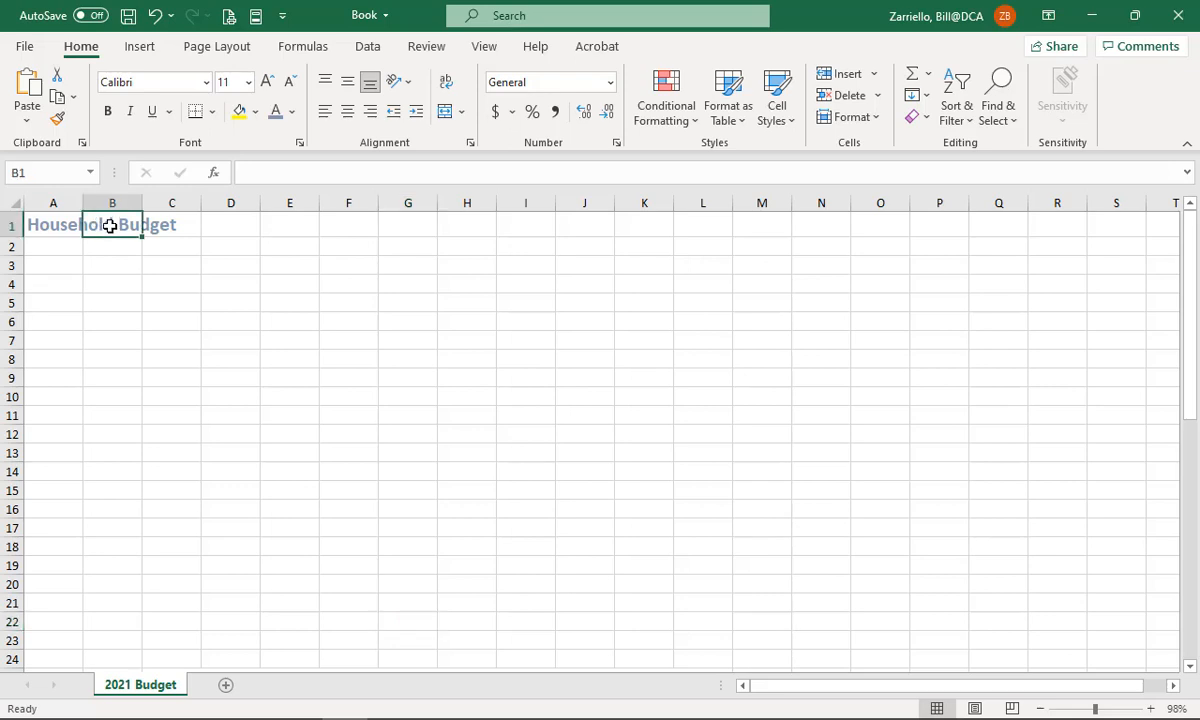
Step through the cells of row 1 from C1 to M1 to check what each contains.
click(175, 224)
click(243, 227)
click(279, 224)
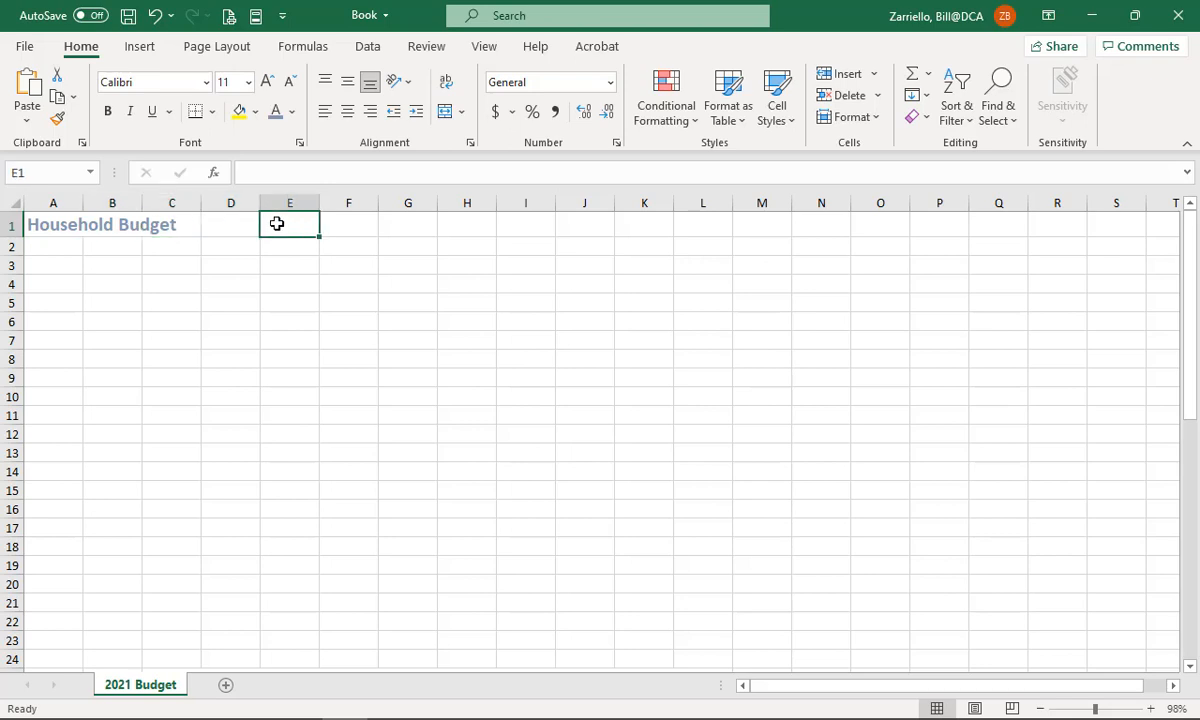
click(359, 227)
click(396, 227)
click(462, 228)
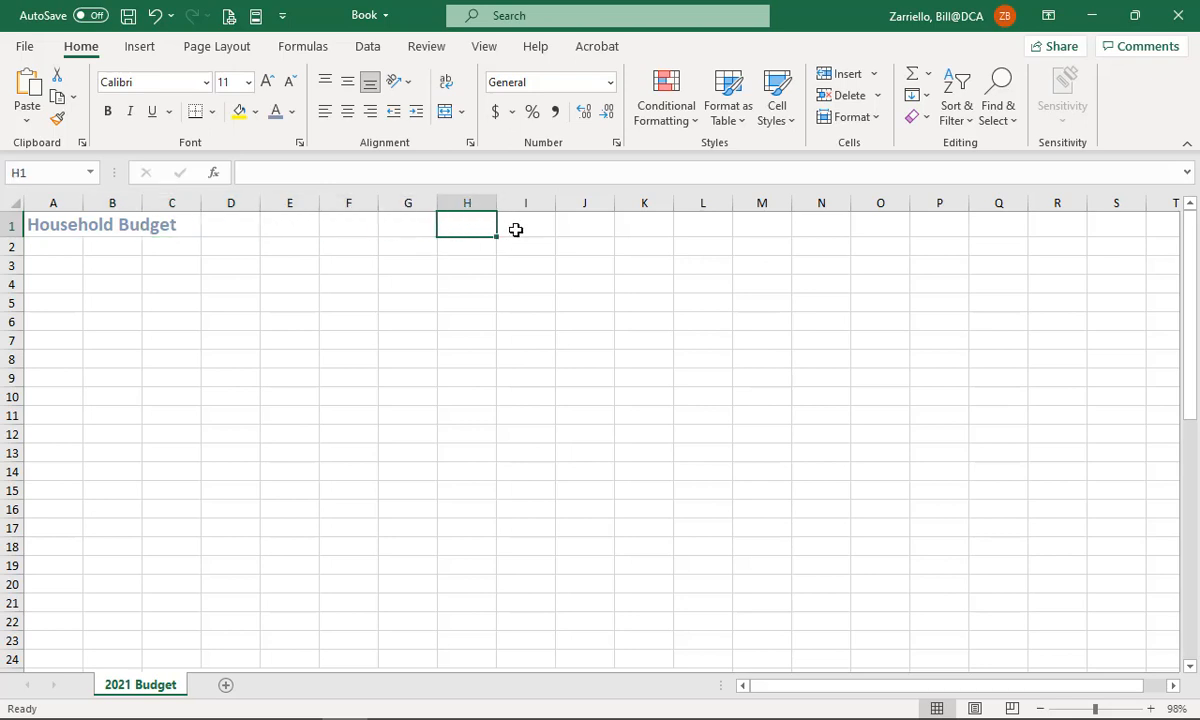
click(516, 228)
click(576, 226)
click(628, 222)
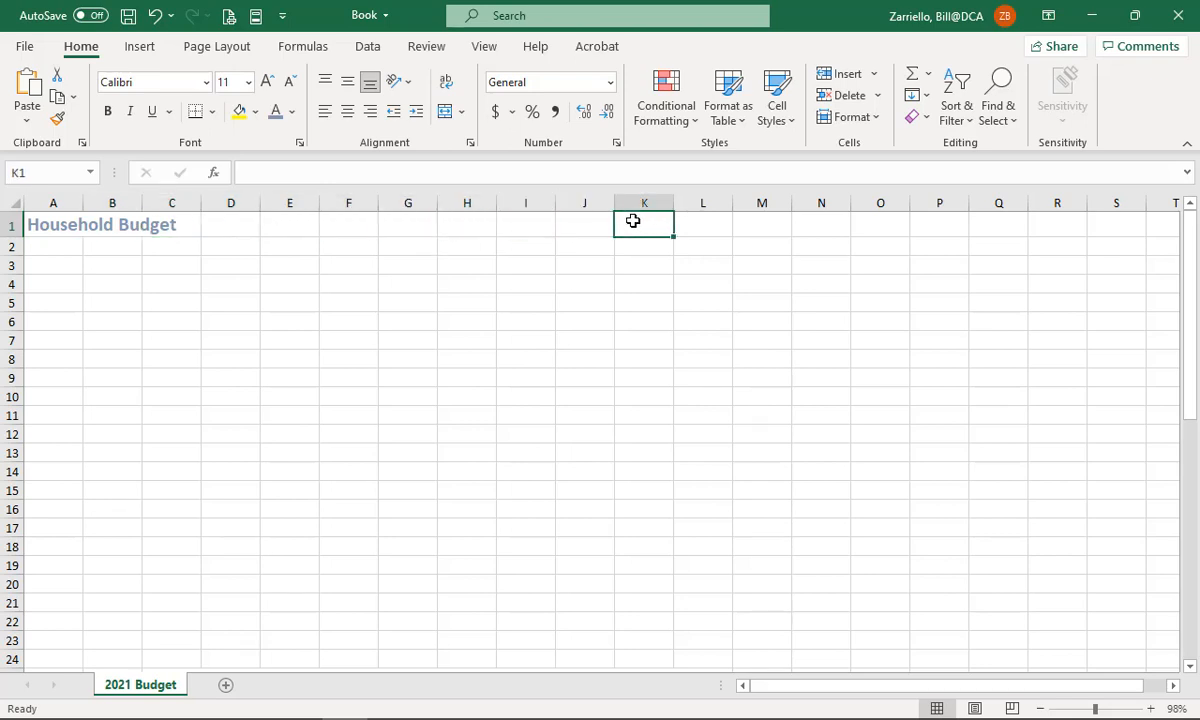
click(699, 226)
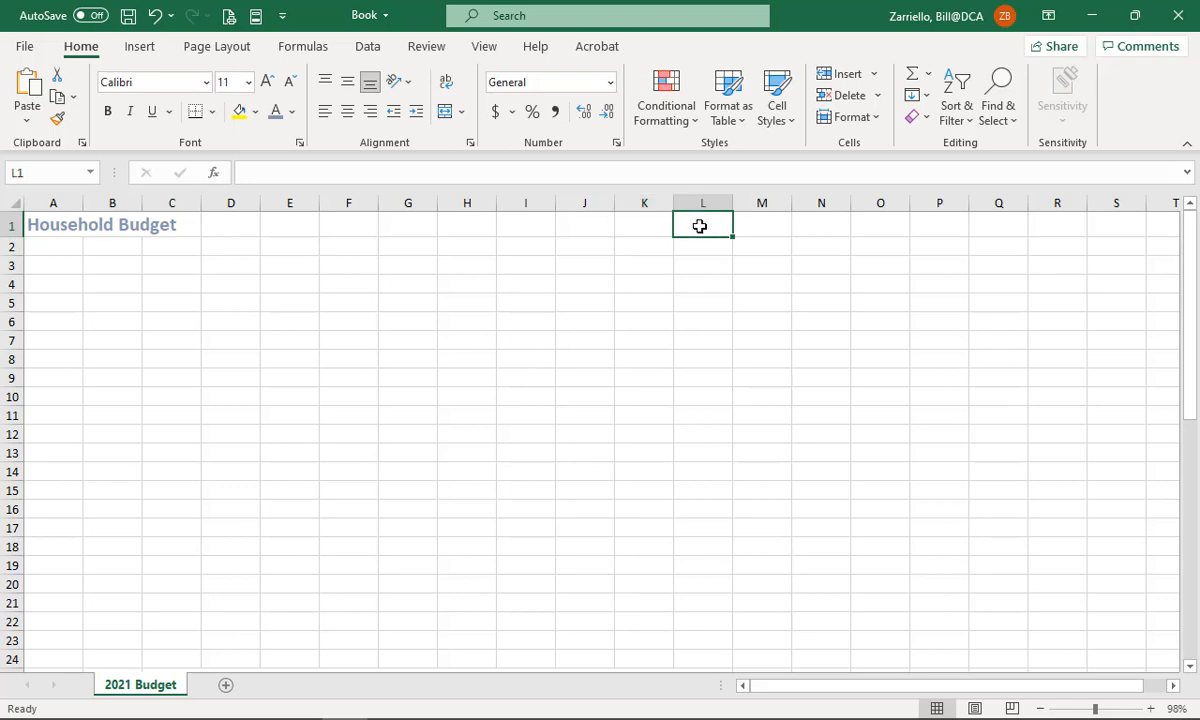
click(761, 229)
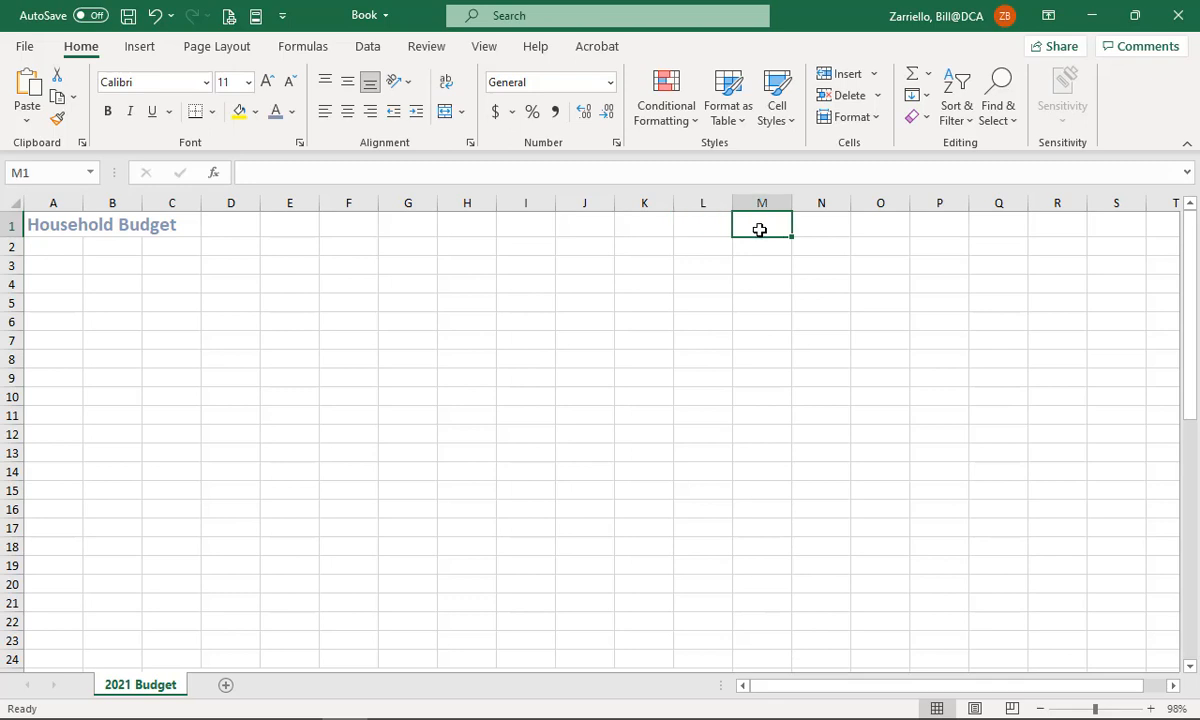
click(112, 225)
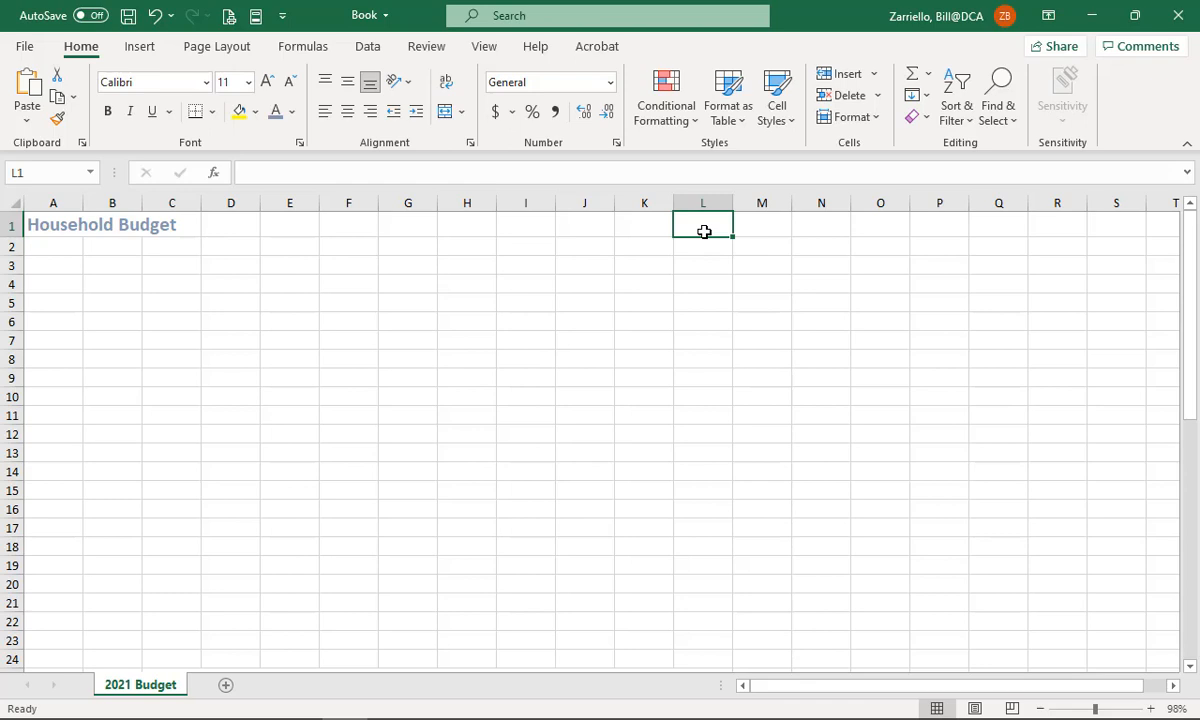
Enter the label Salary in cell L1 and format it as bold, light blue-gray text at font size 16.
text(Salary)
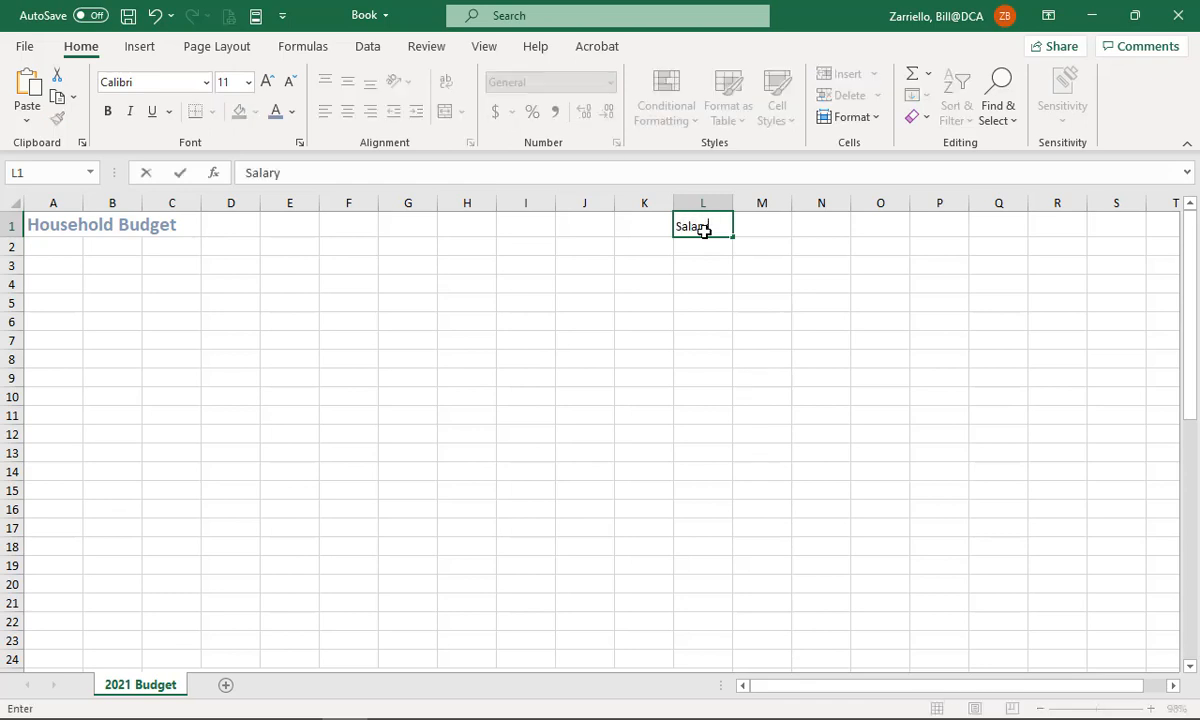
key(Return)
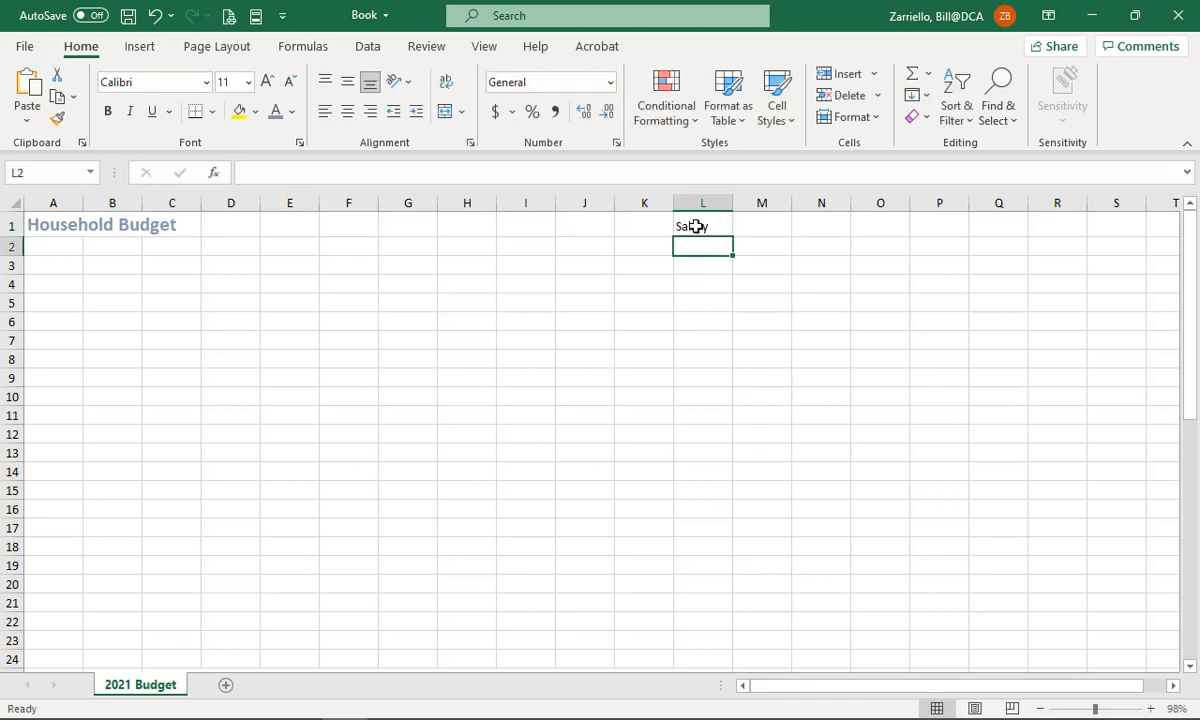
click(695, 227)
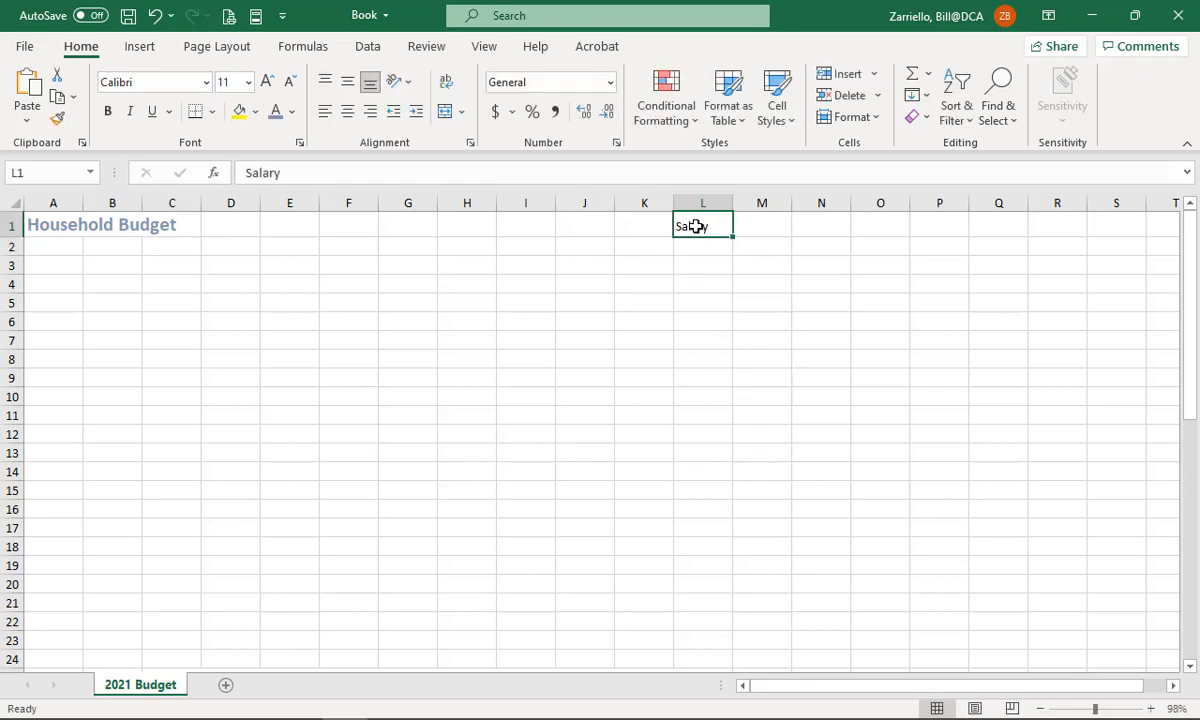
click(107, 112)
click(275, 112)
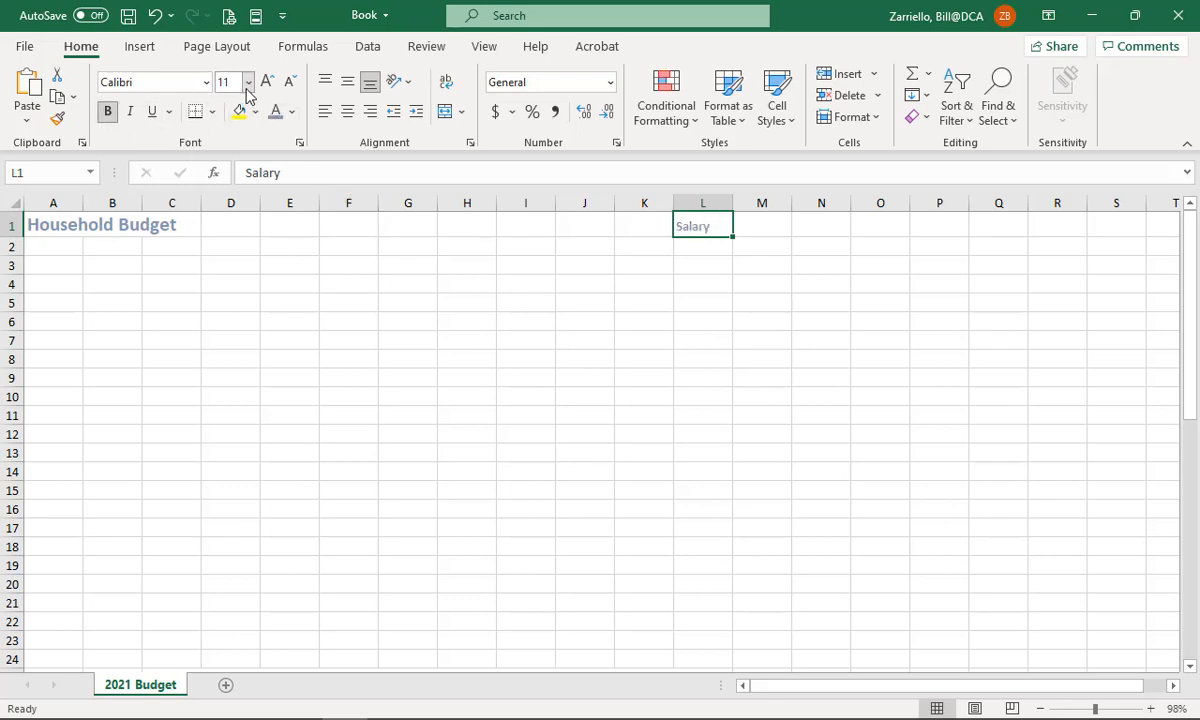
click(249, 82)
click(232, 234)
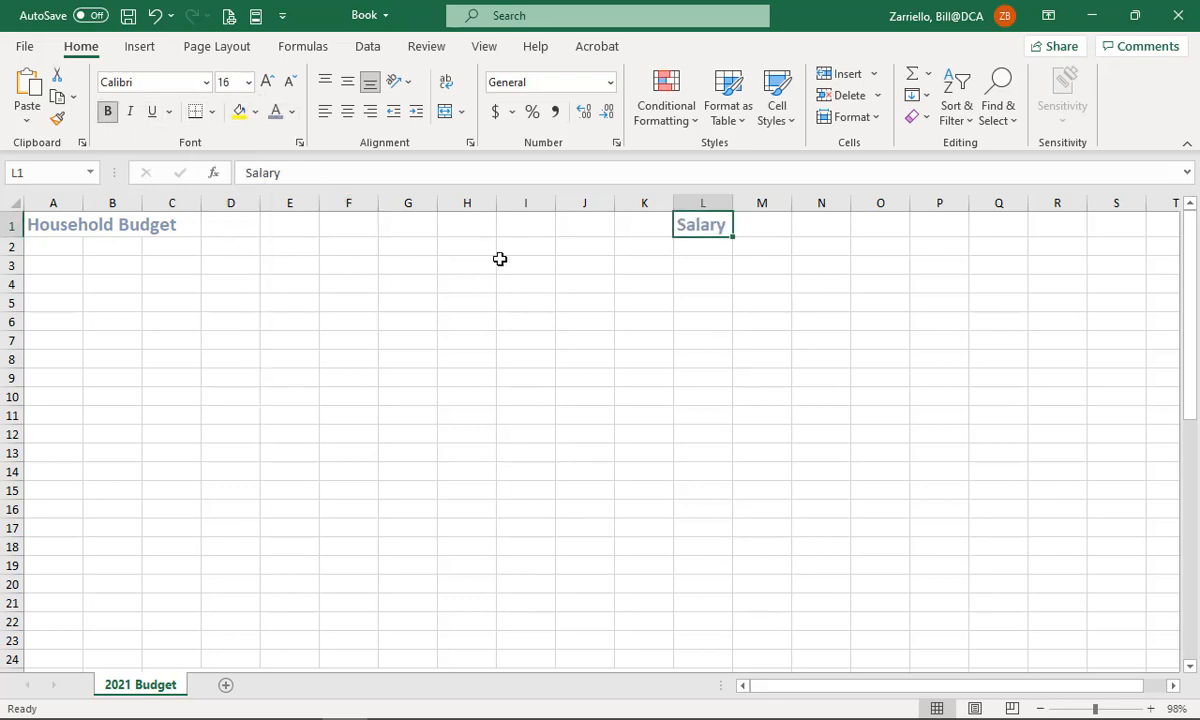
Enter the salary amount 50640 in cell M1 and apply the Currency number format.
click(777, 228)
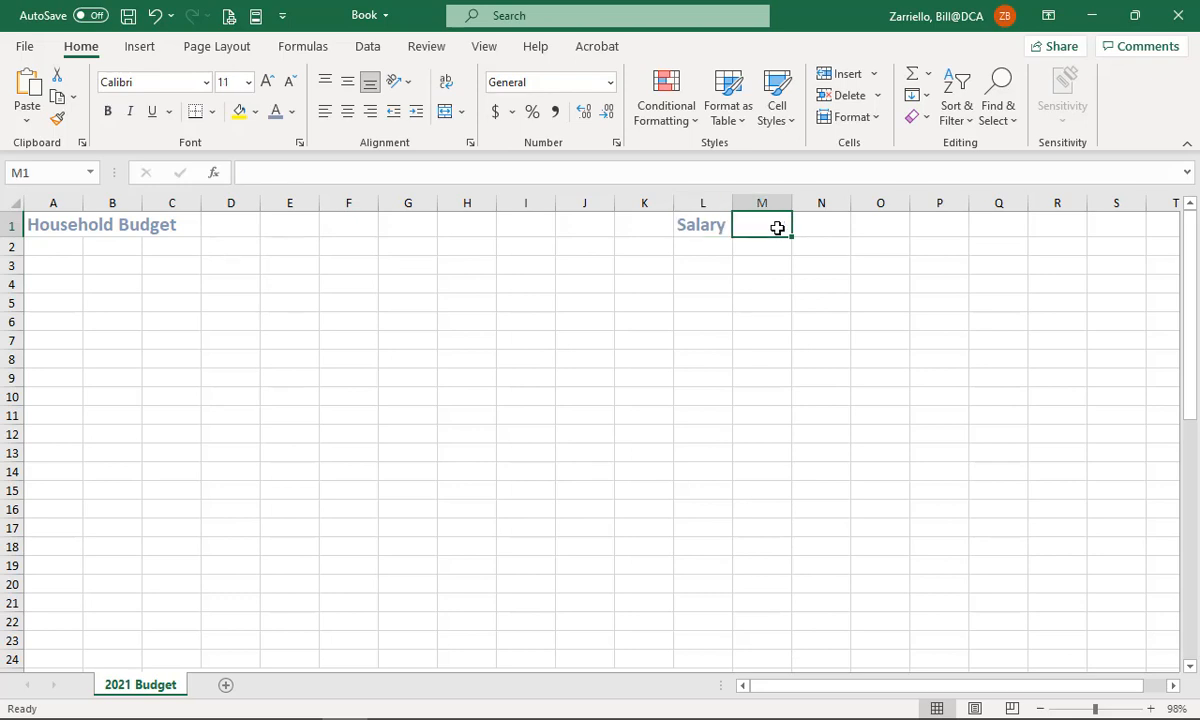
text(5064)
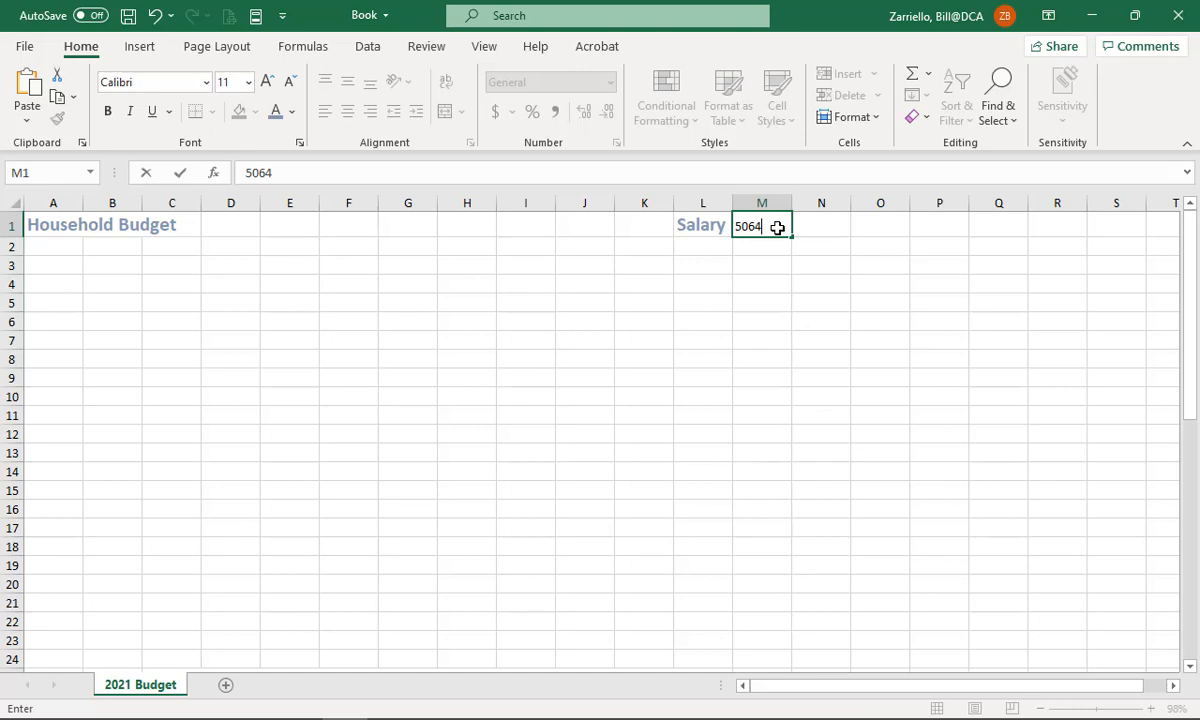
text(0)
click(779, 319)
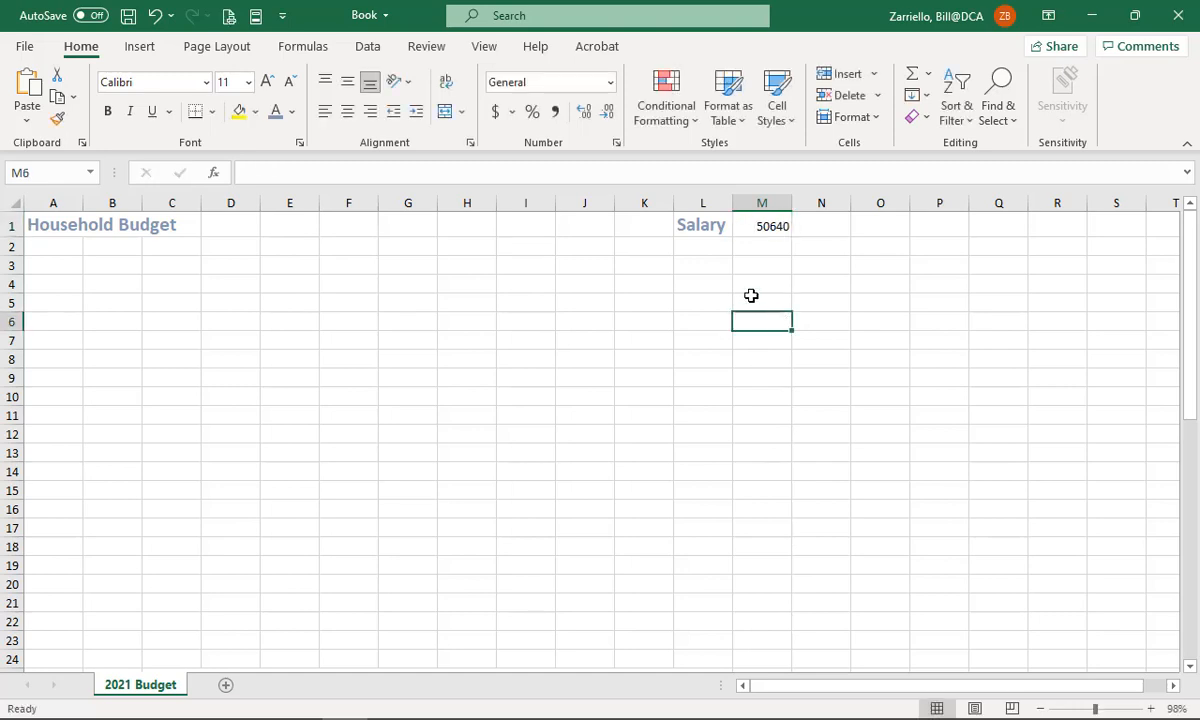
click(775, 231)
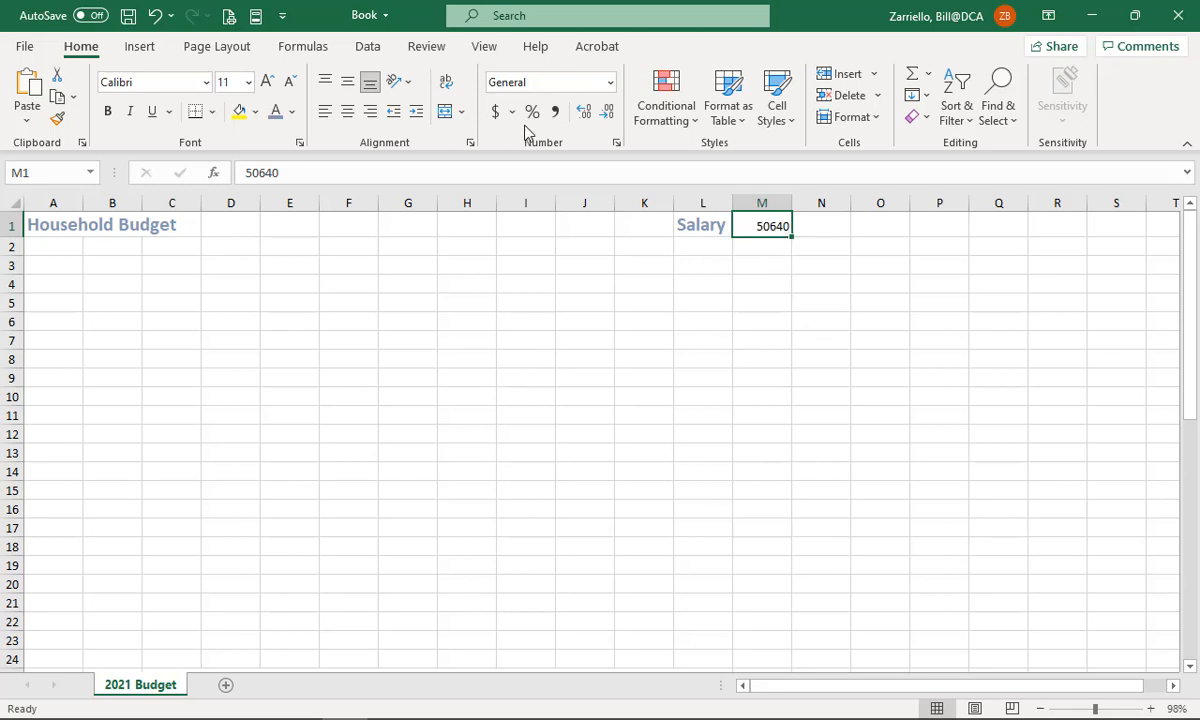
click(610, 84)
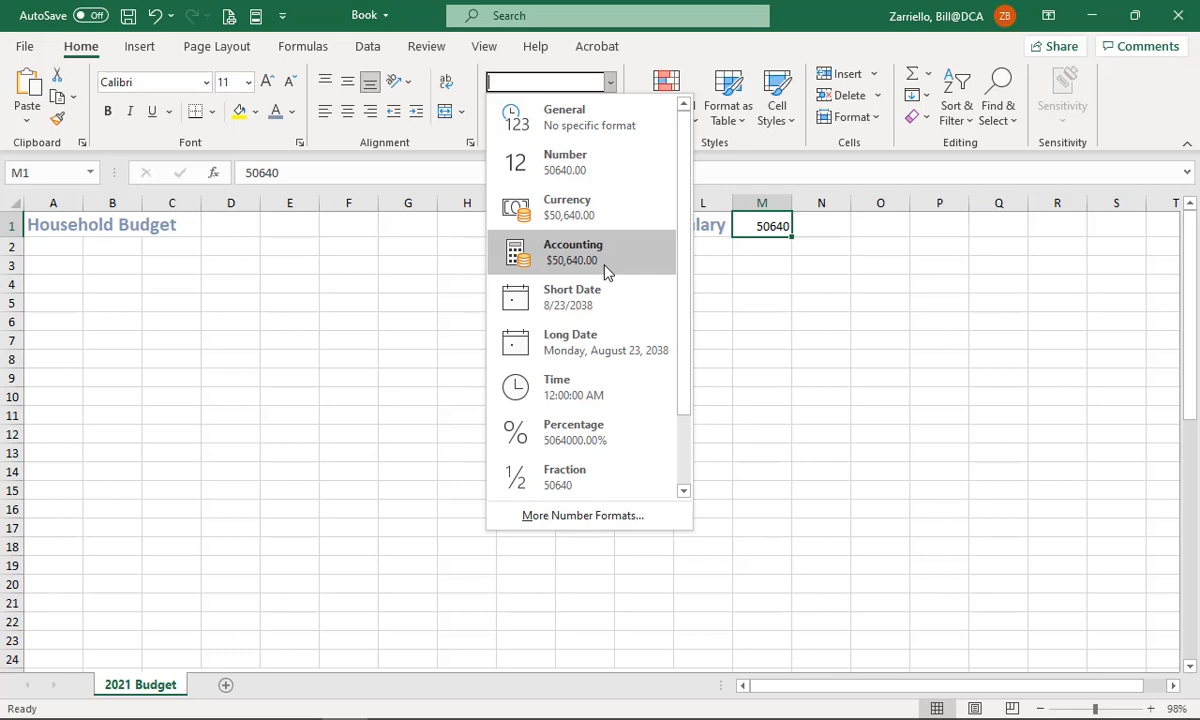
click(564, 219)
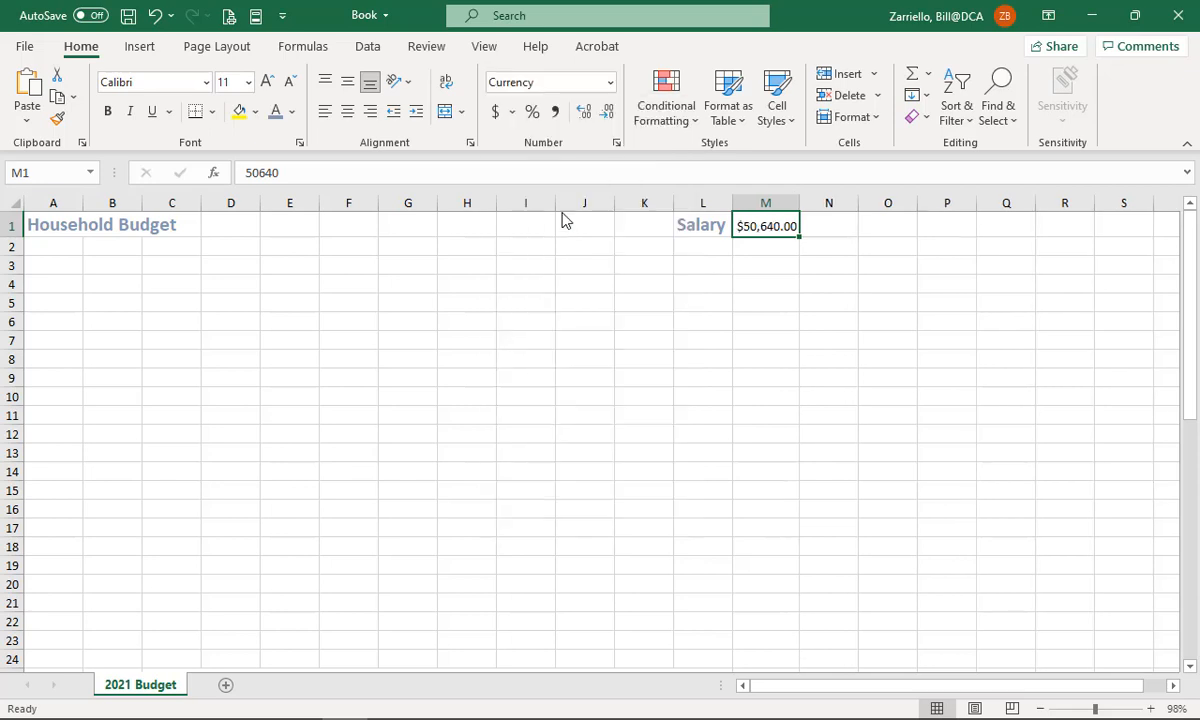
Enter 50640 in cell N1 and apply the Accounting number format for comparison with M1.
click(850, 223)
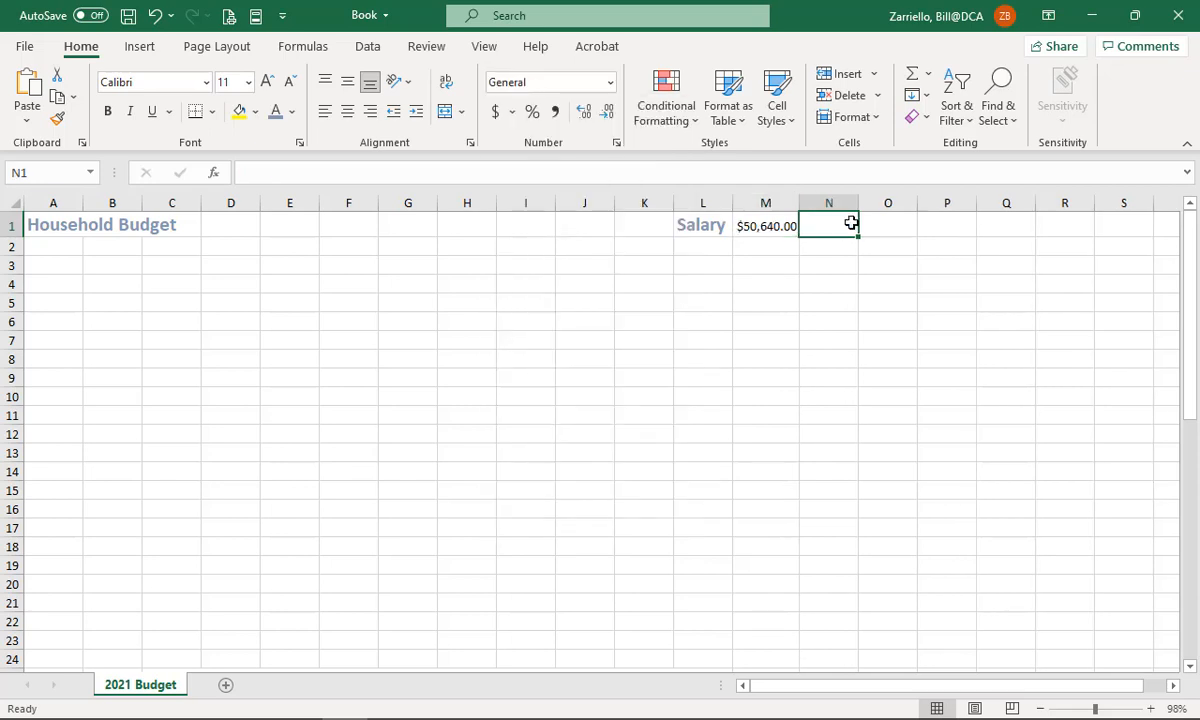
text(50640)
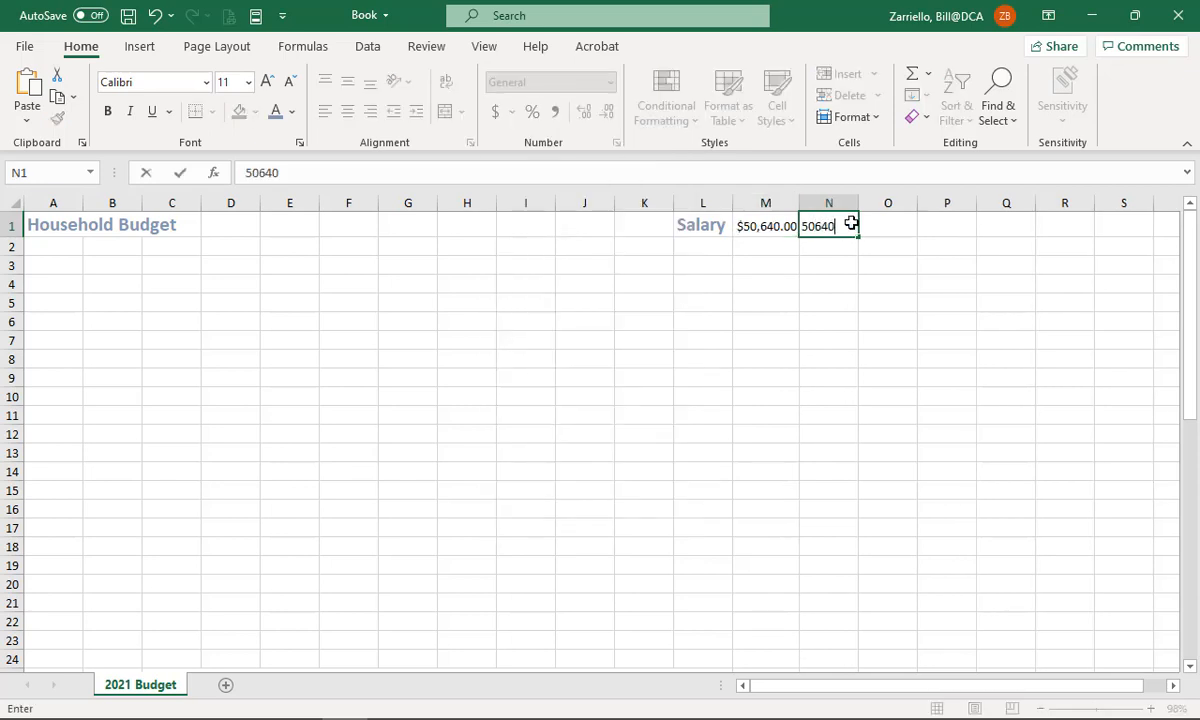
click(884, 323)
click(836, 228)
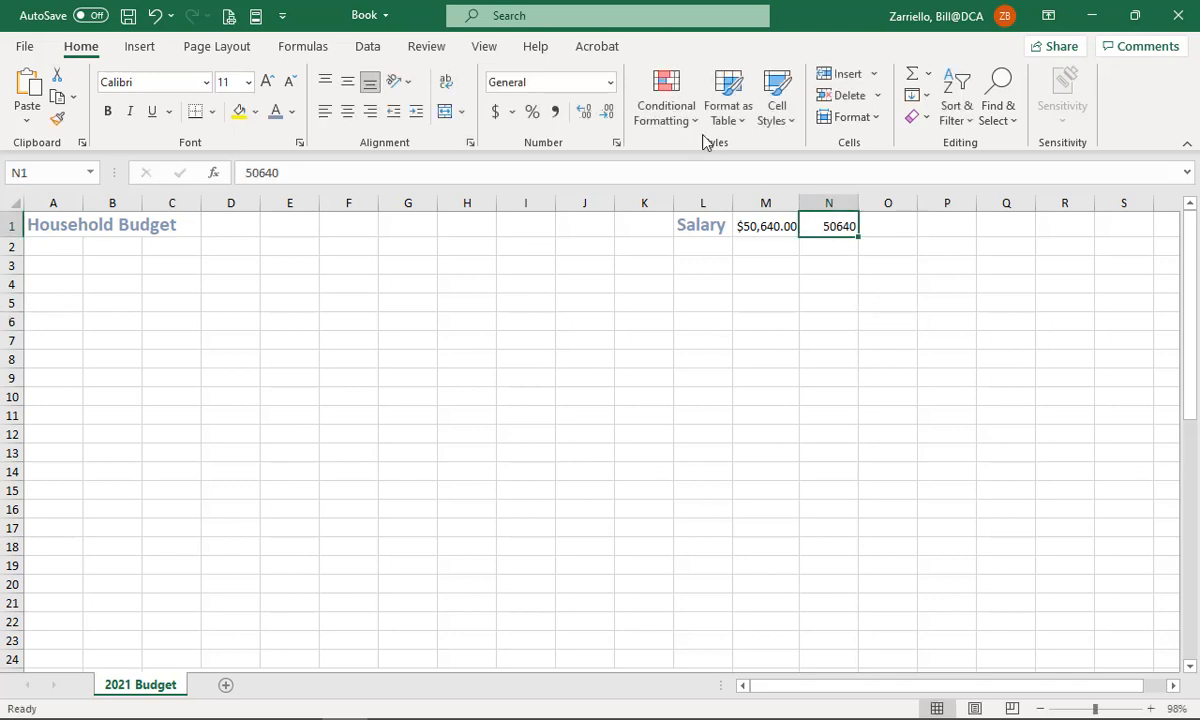
click(611, 86)
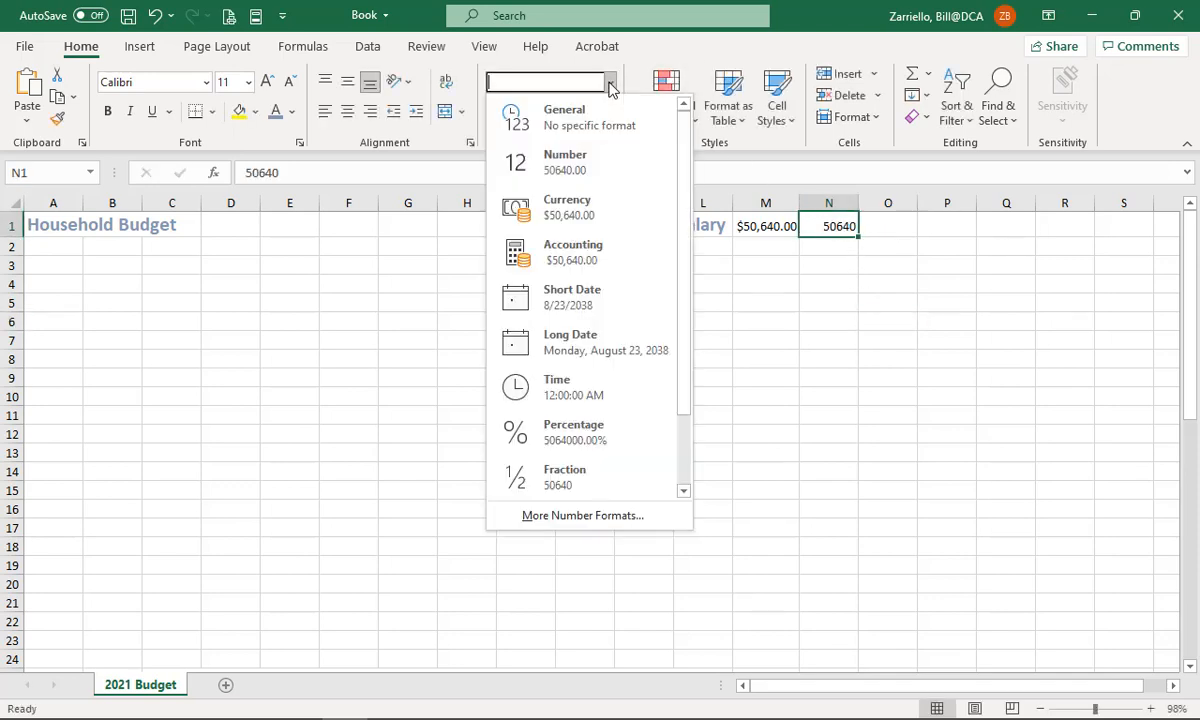
click(557, 267)
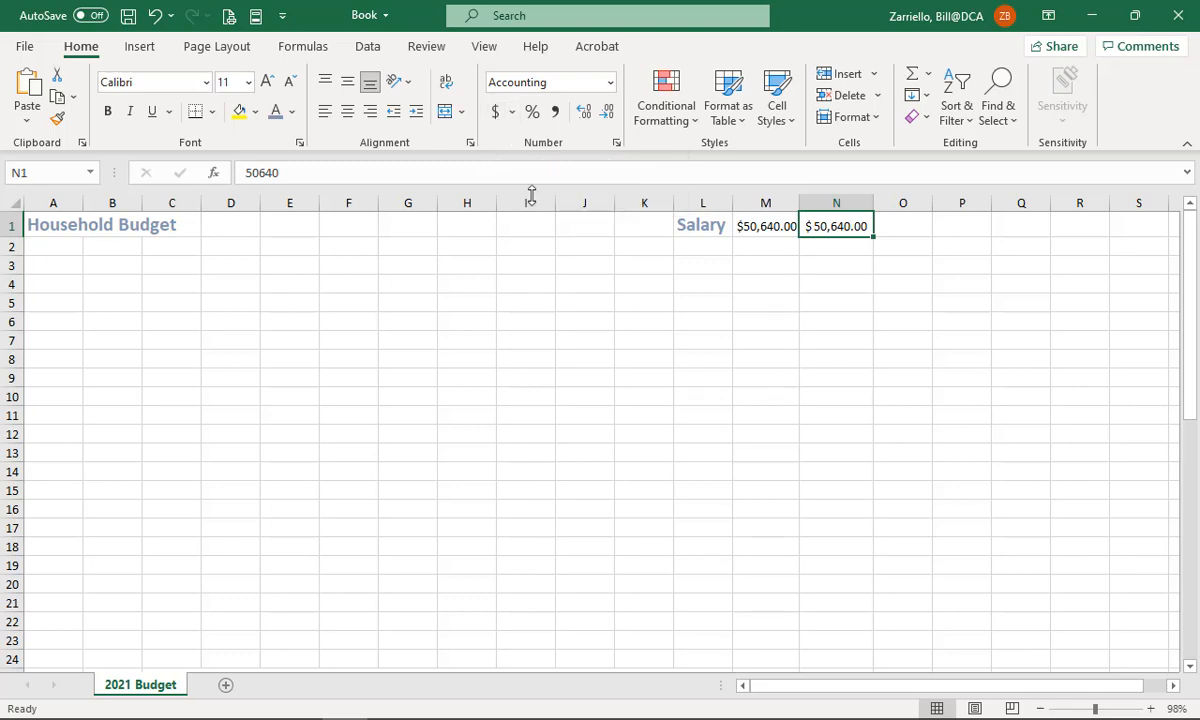
Remove both decimal places from the salary in M1, and restore the two decimals.
click(770, 227)
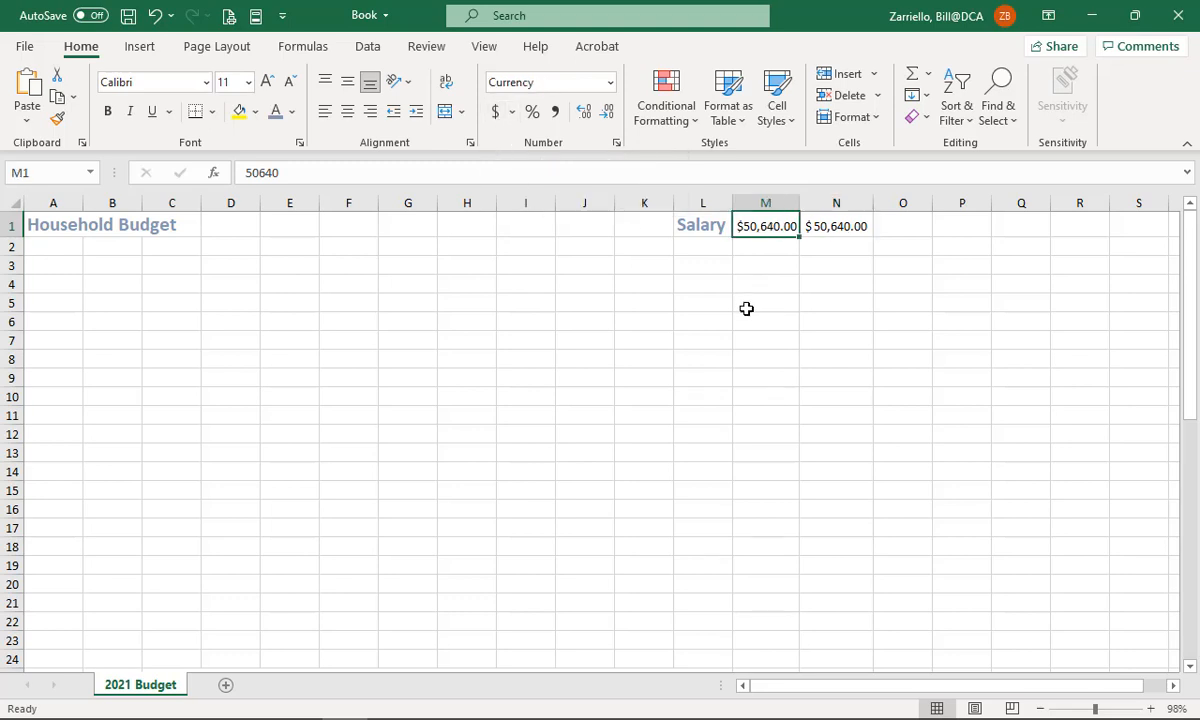
click(607, 113)
click(607, 113)
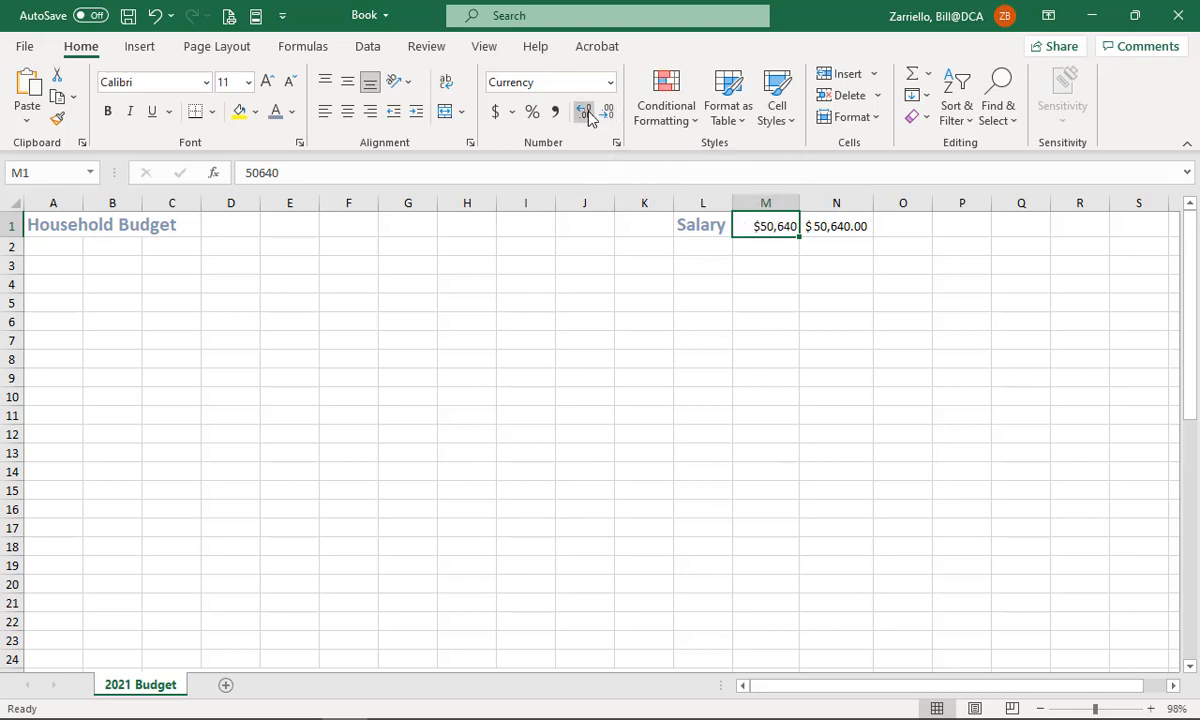
click(589, 114)
click(589, 114)
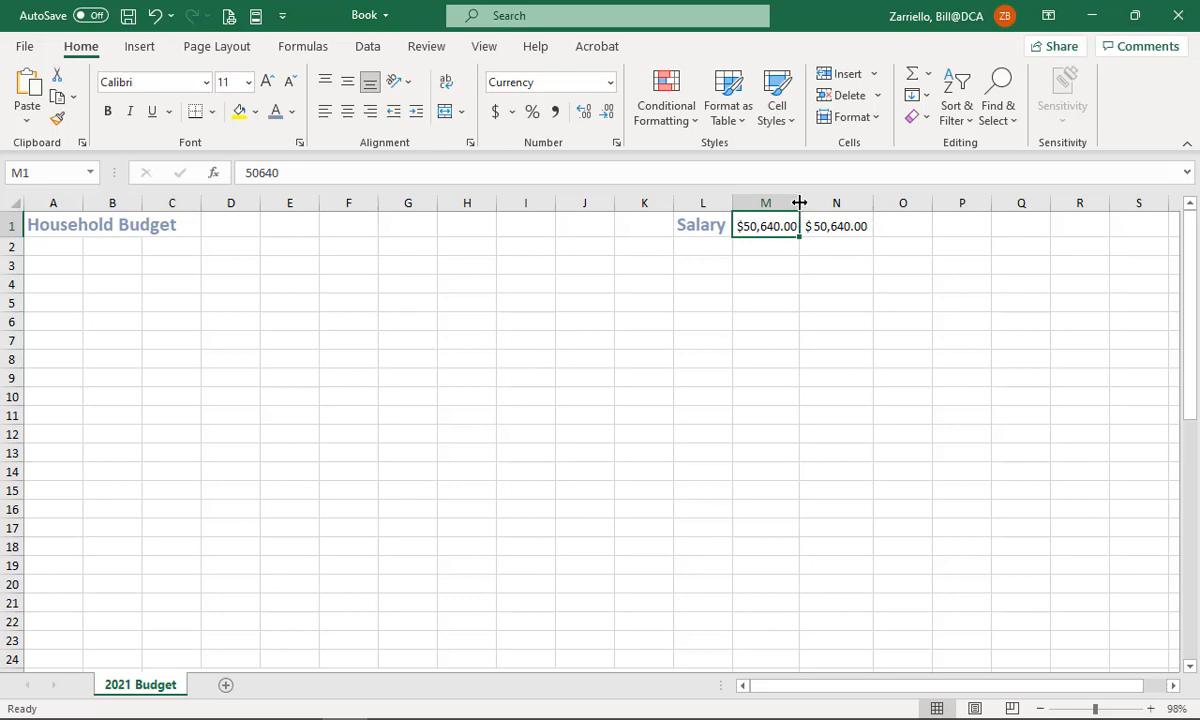
Widen columns M and N slightly to compare how the Currency and Accounting formats place the dollar sign.
drag(799, 202, 814, 203)
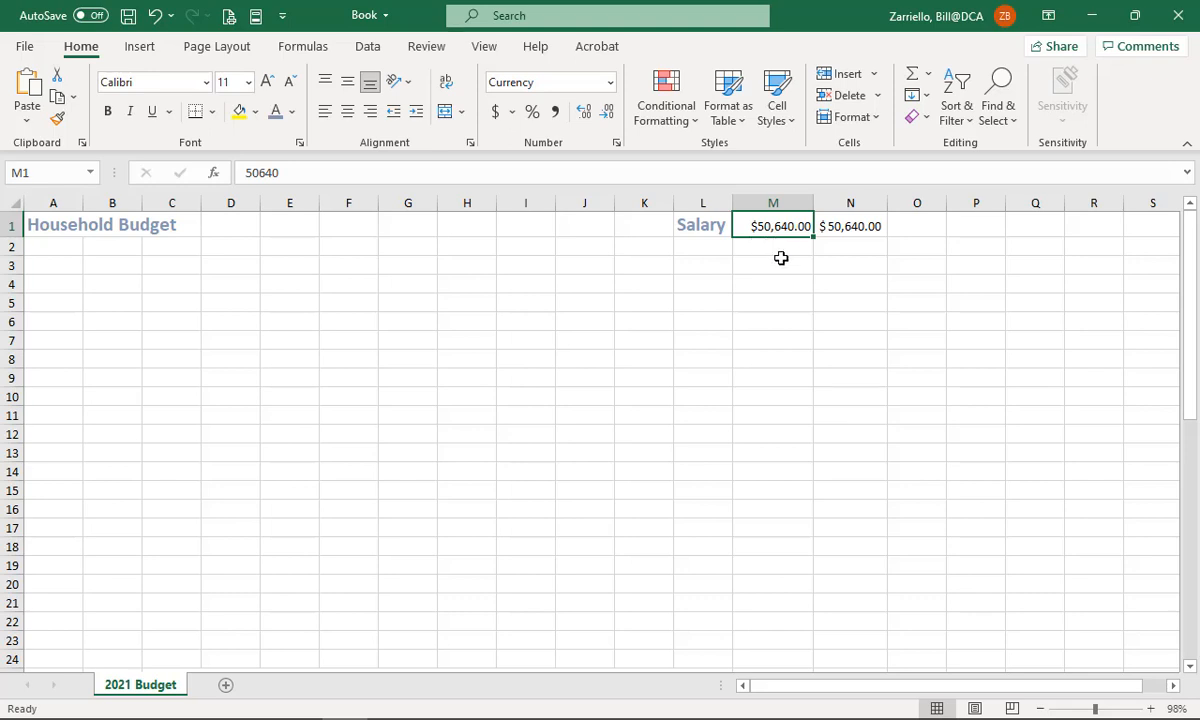
click(871, 227)
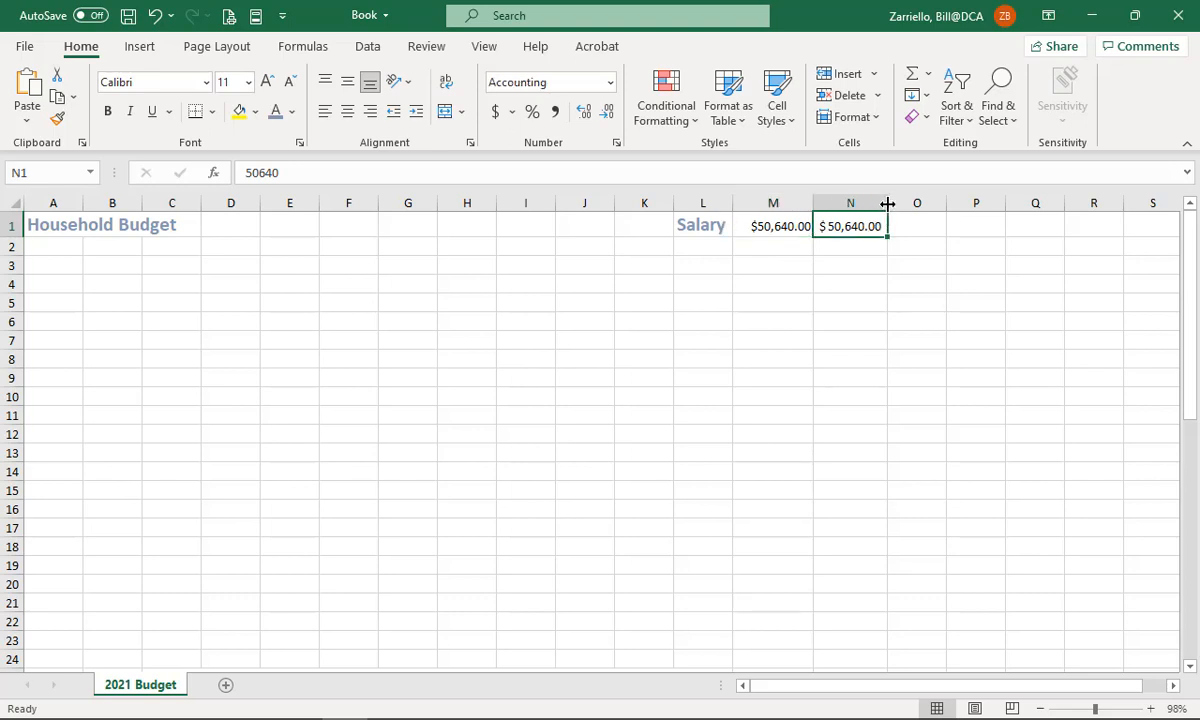
drag(887, 204, 908, 205)
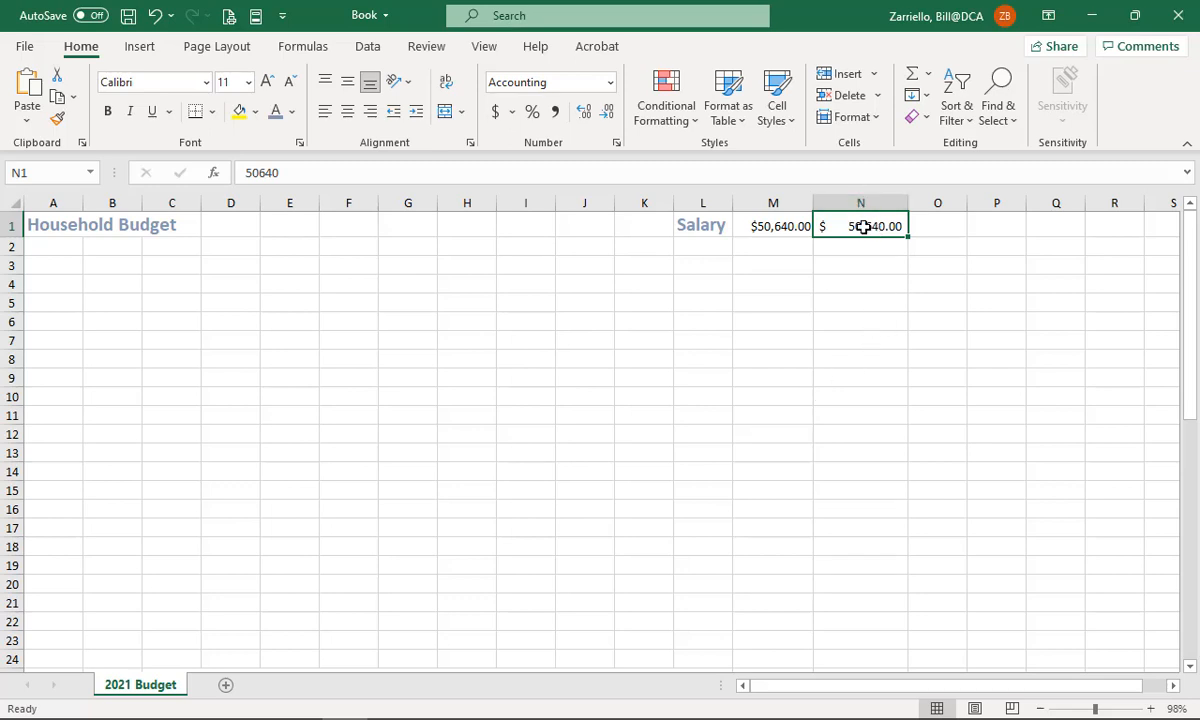
Clear the comparison amount from cell N1.
key(Delete)
click(867, 292)
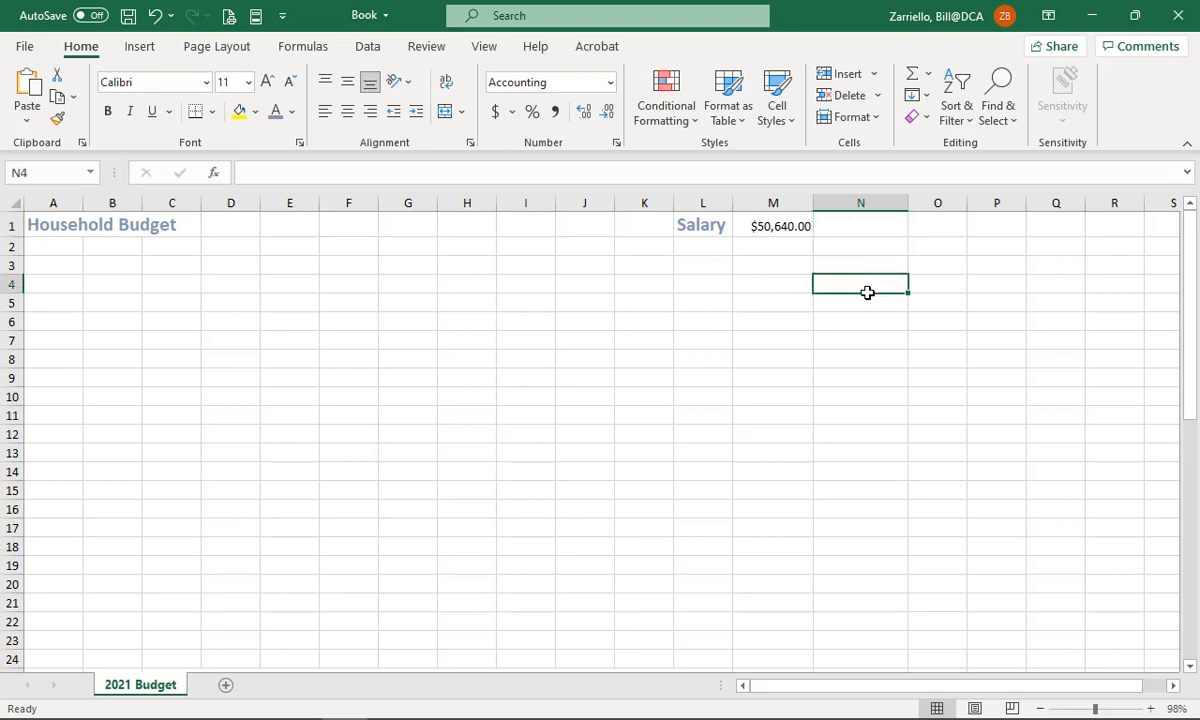
click(790, 228)
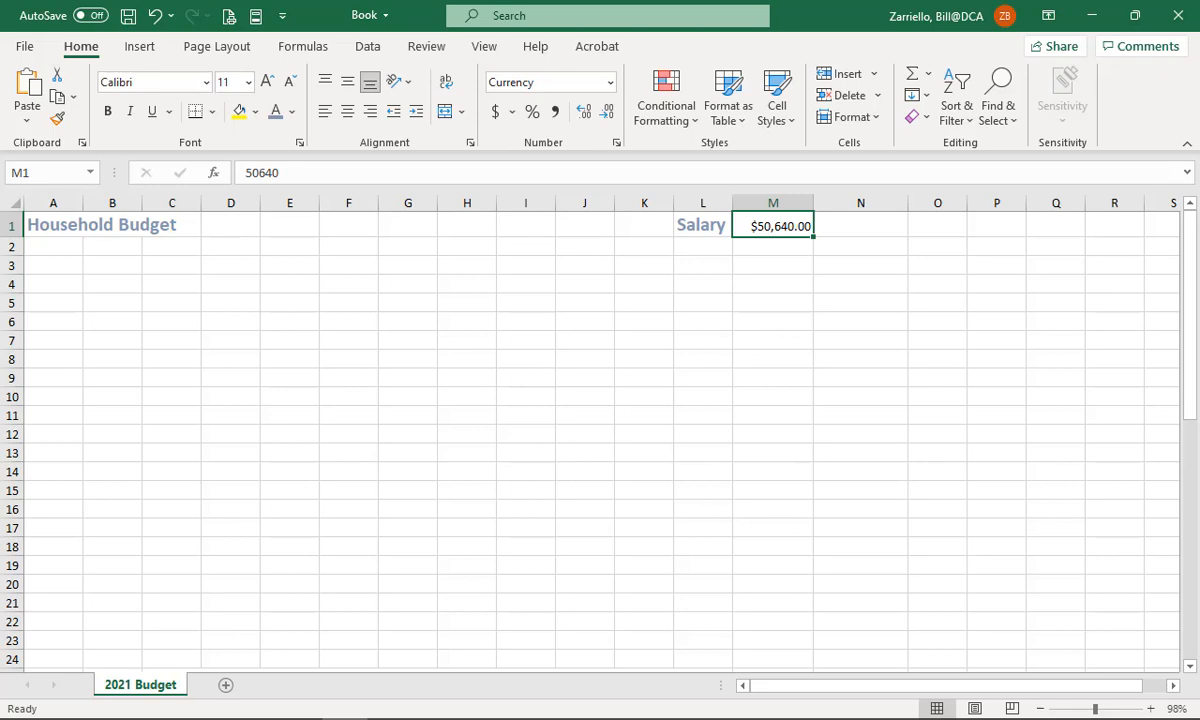
click(700, 230)
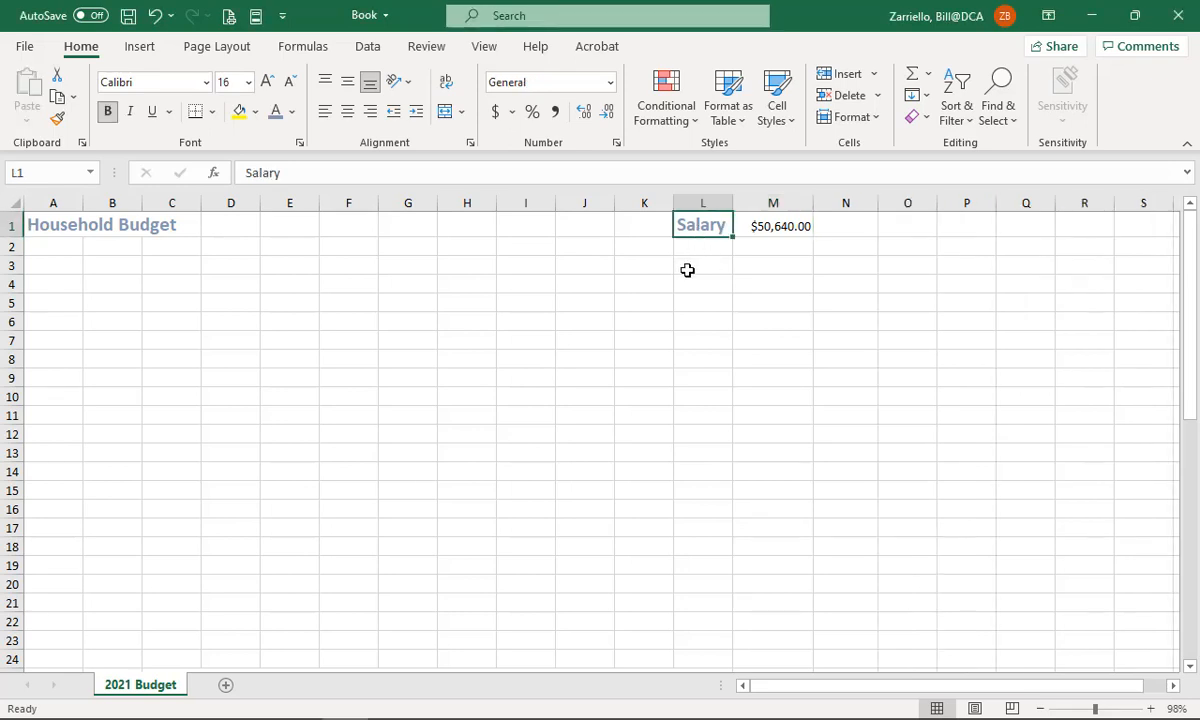
Enter the expense label Rent/Mortgage in cell A2.
click(64, 248)
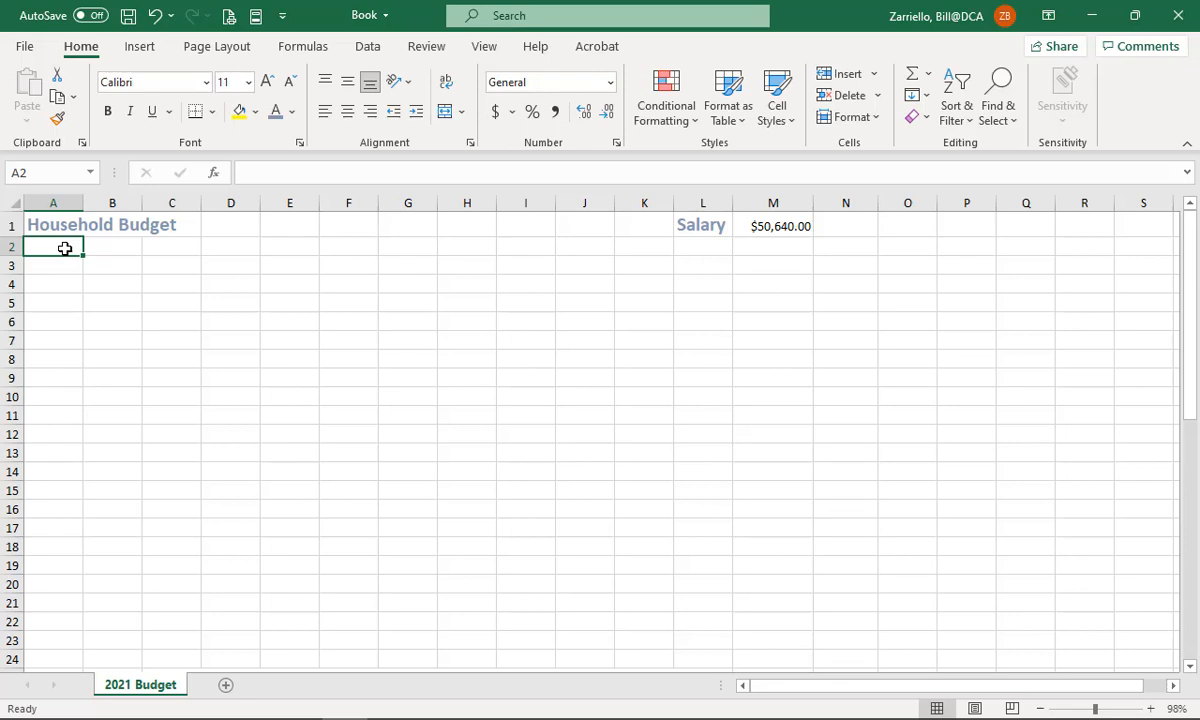
text(Ren)
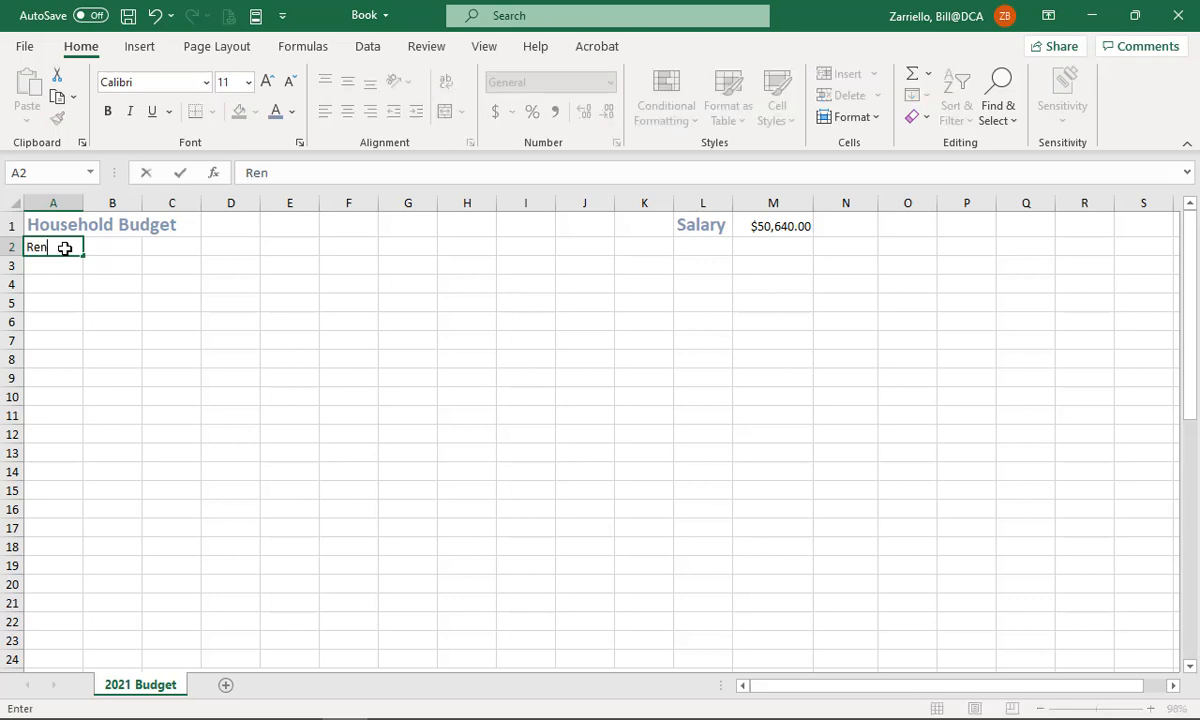
text(t/Mortgage)
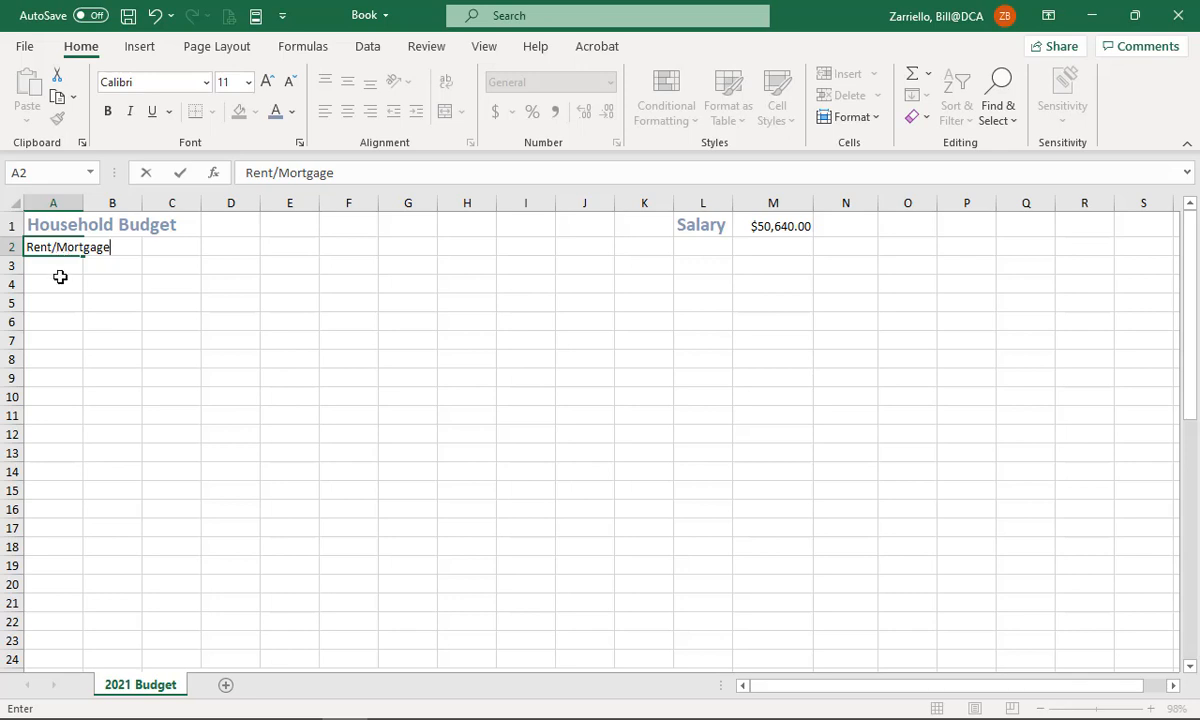
click(58, 269)
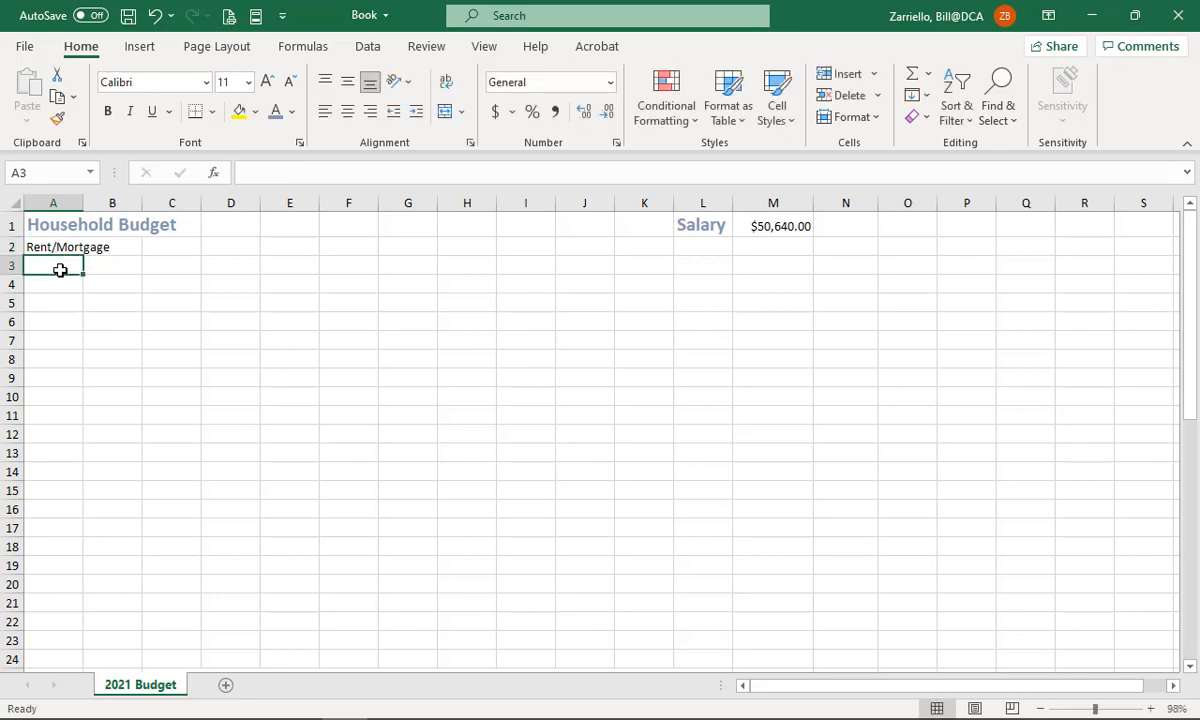
Enter the expense labels Food, Gas/Transportation, Fun and Oops in cells A3 through A6.
text(Food)
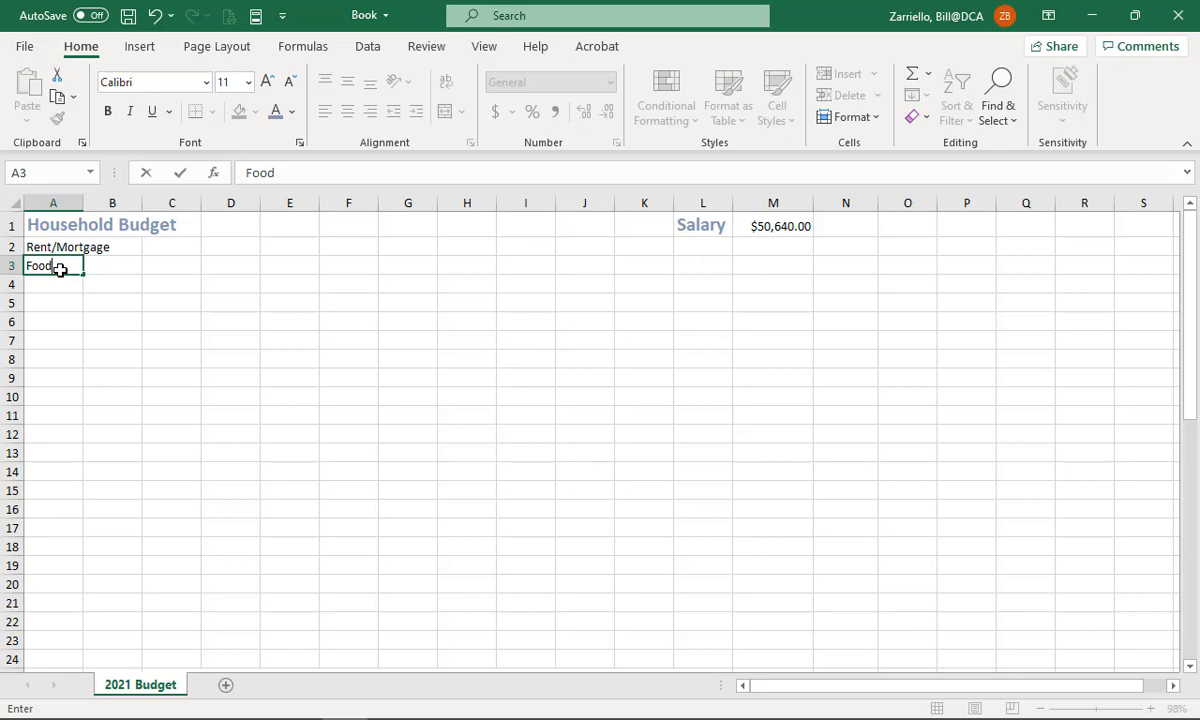
click(52, 284)
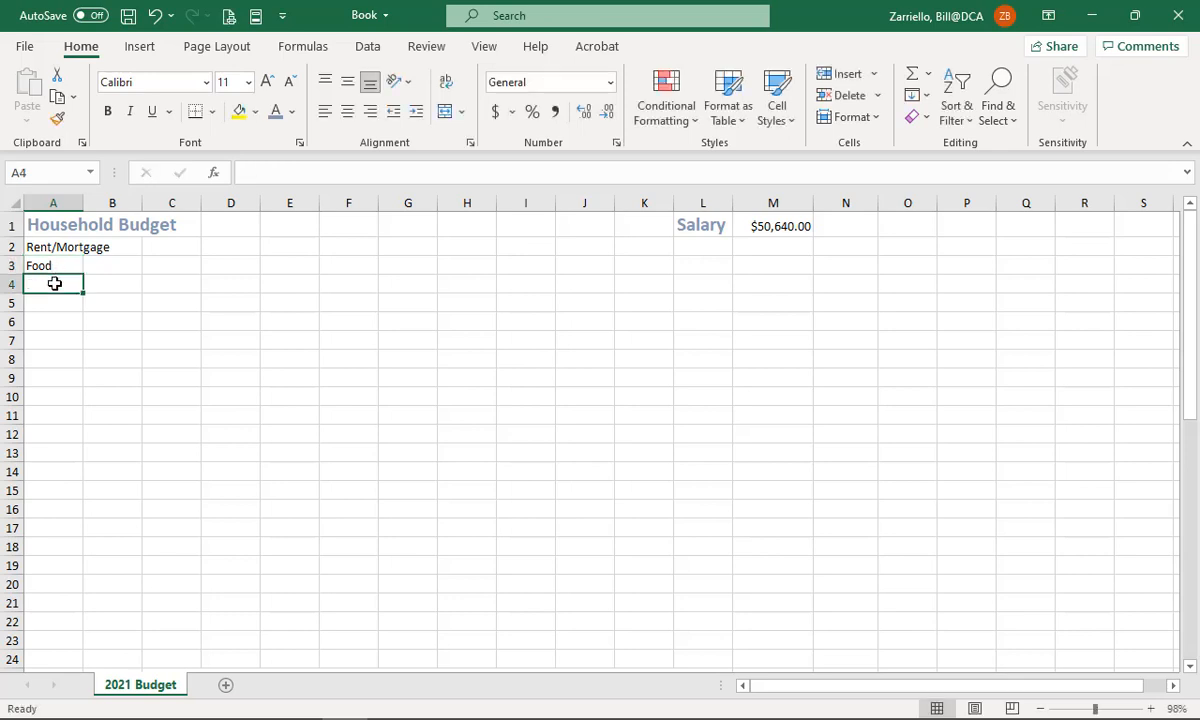
text(Gas/Tra)
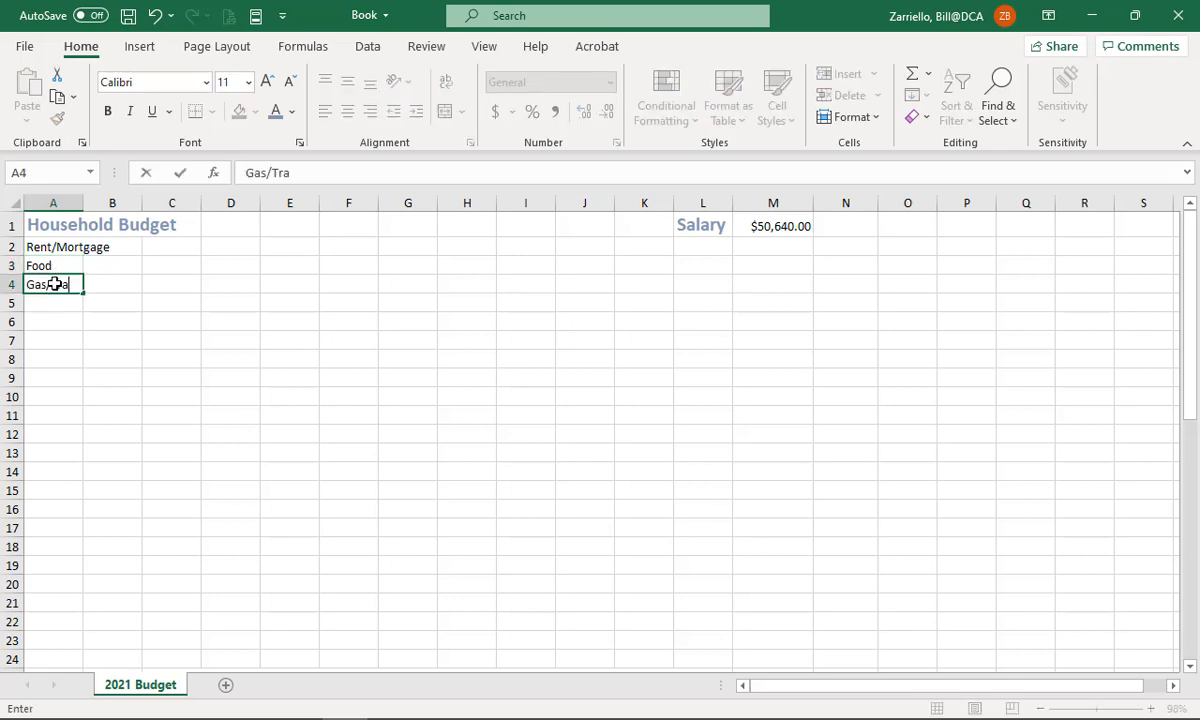
text(nsporta)
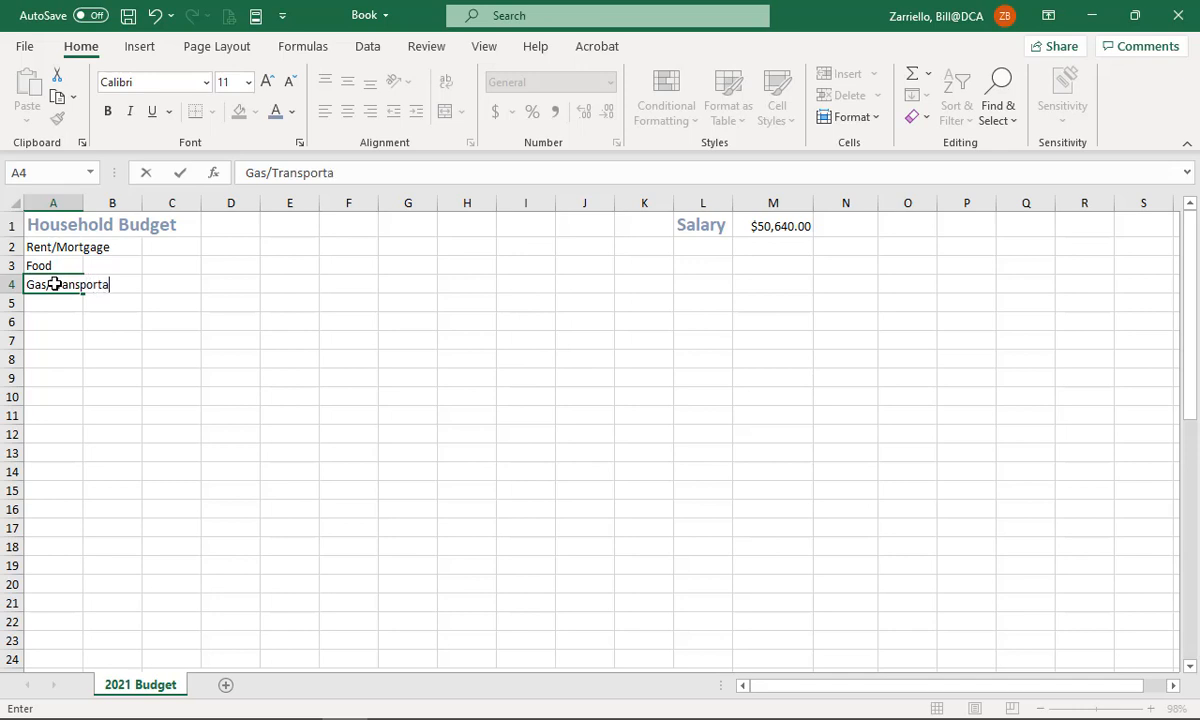
text(tion)
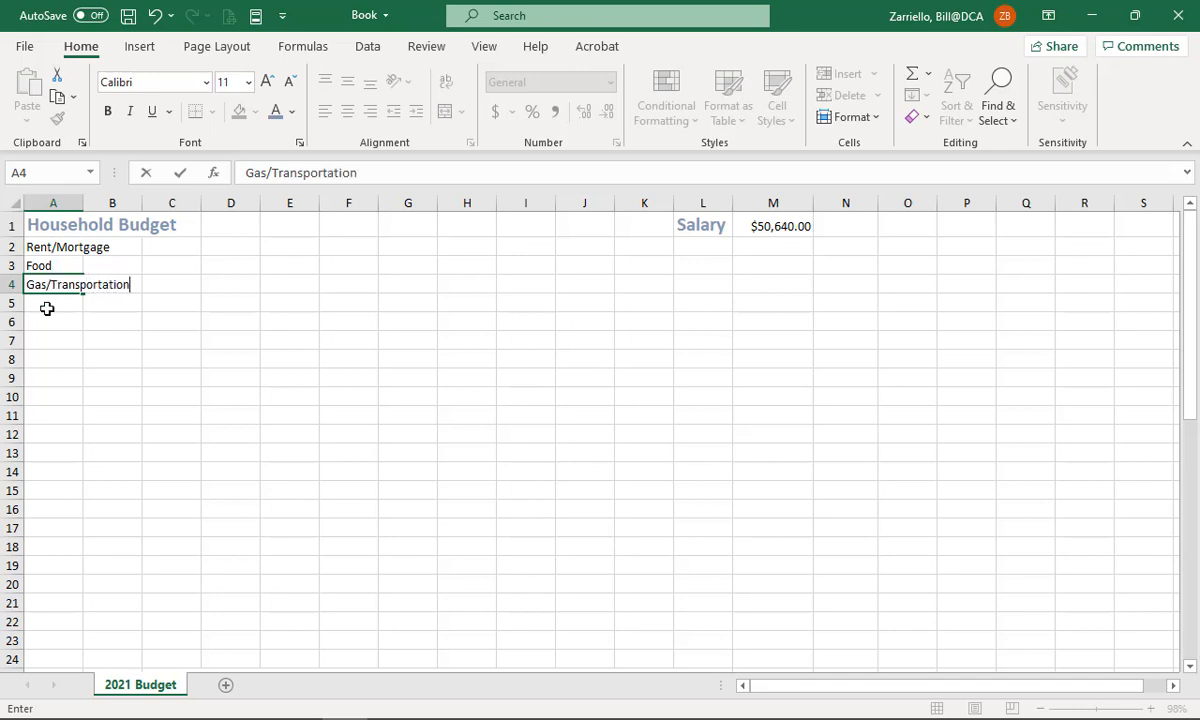
key(Return)
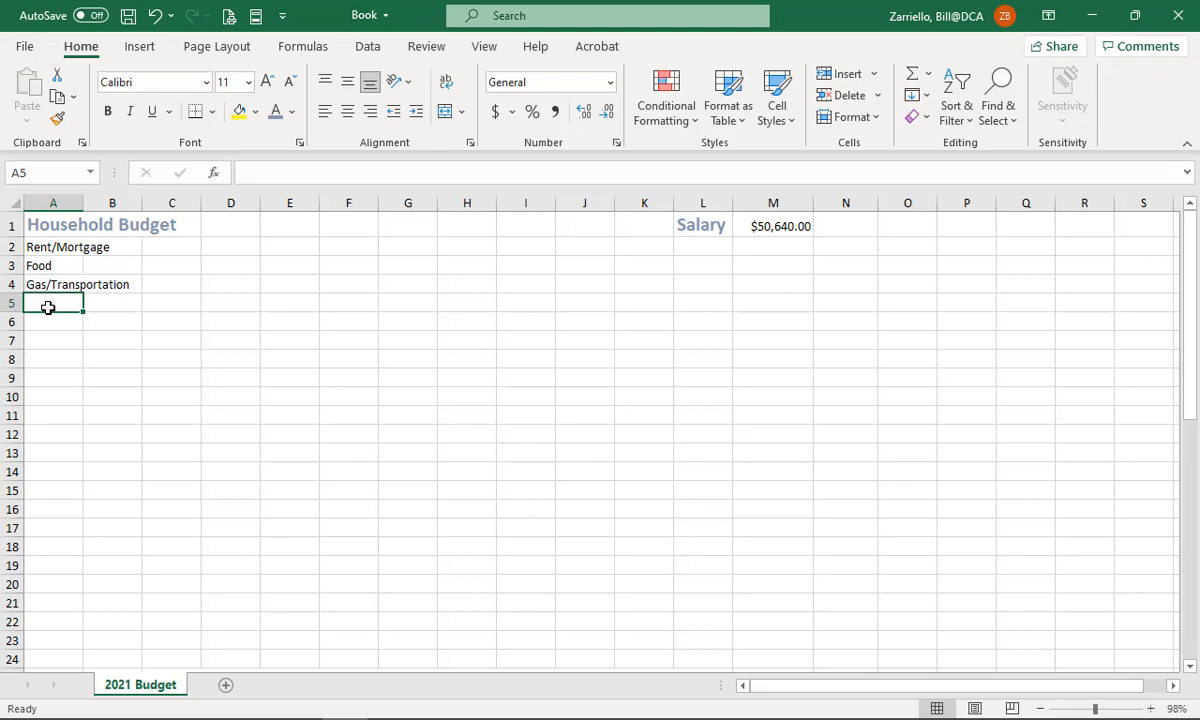
text(Fun)
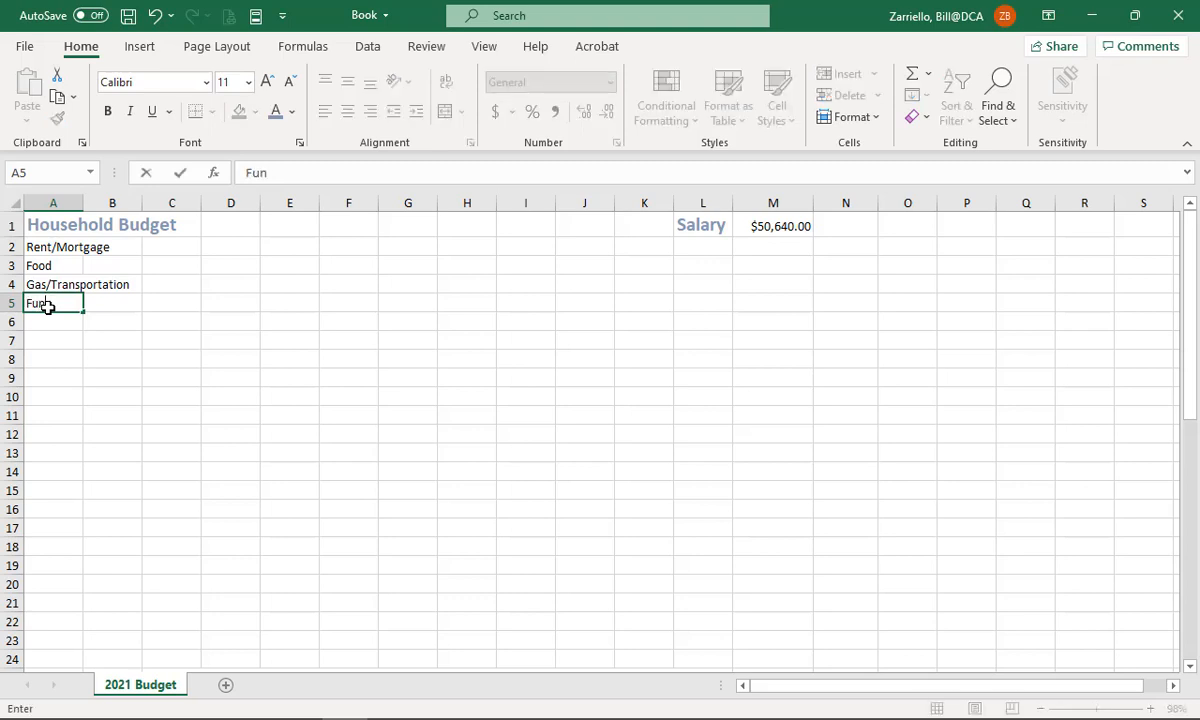
key(Return)
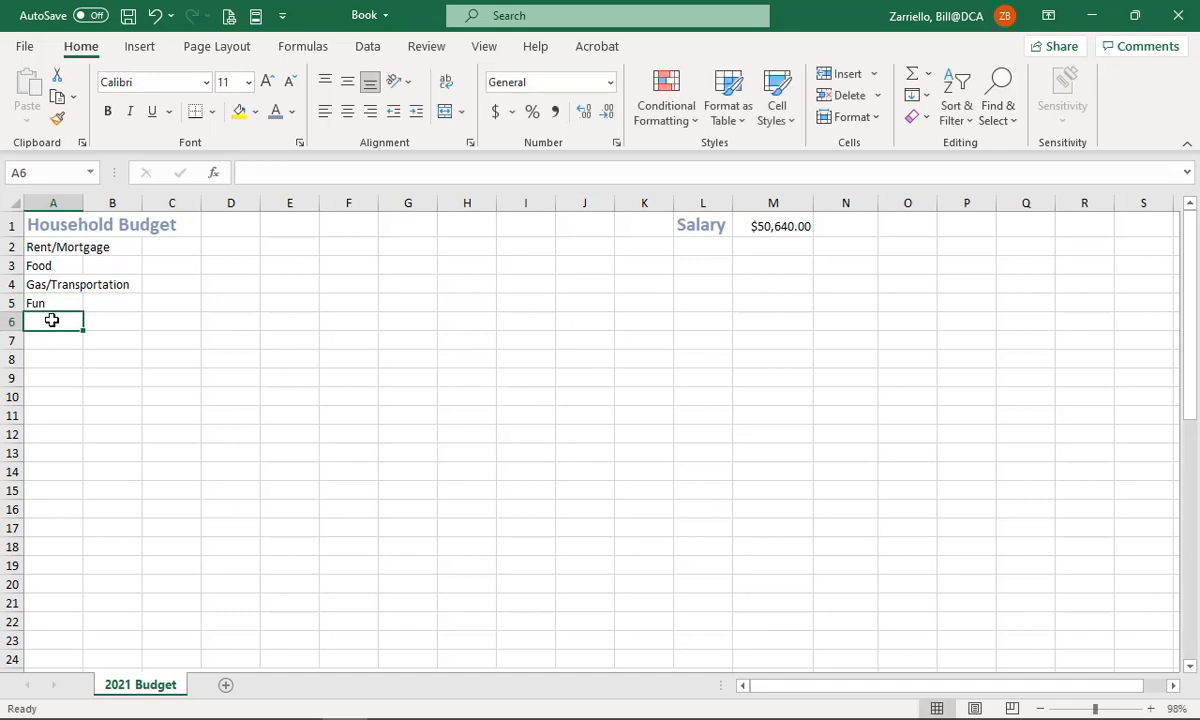
text(Oops)
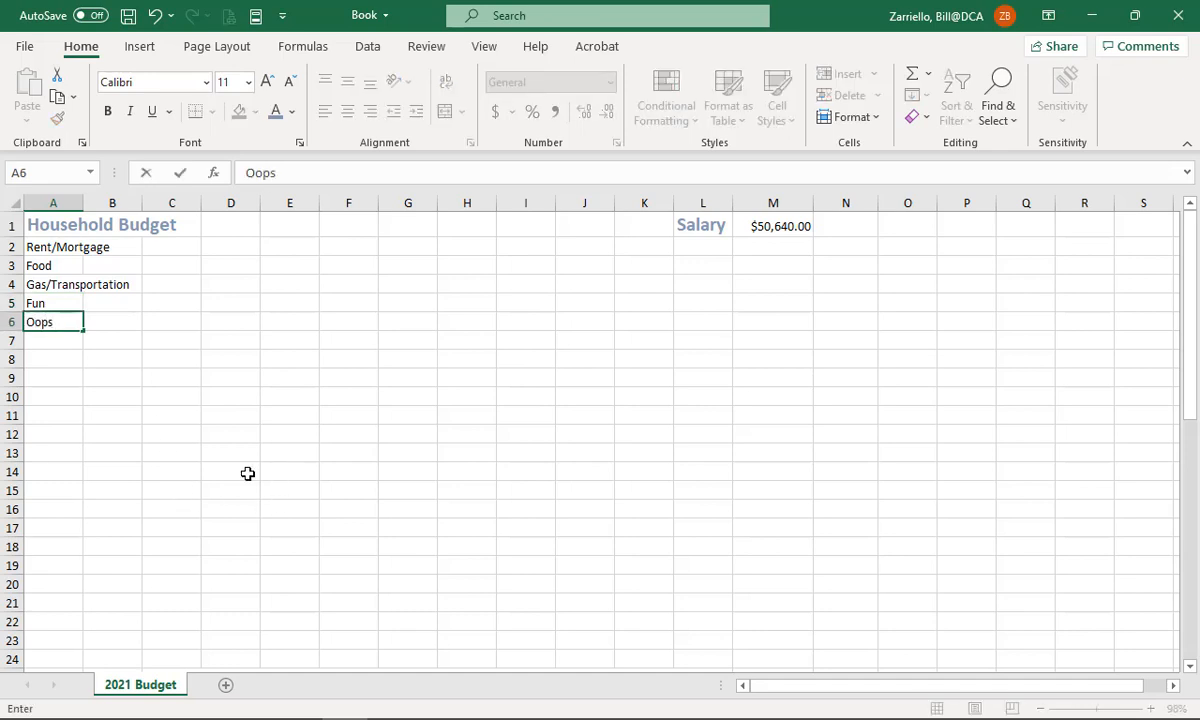
click(169, 412)
Make the expense labels in A2:A6 bold.
drag(46, 246, 33, 317)
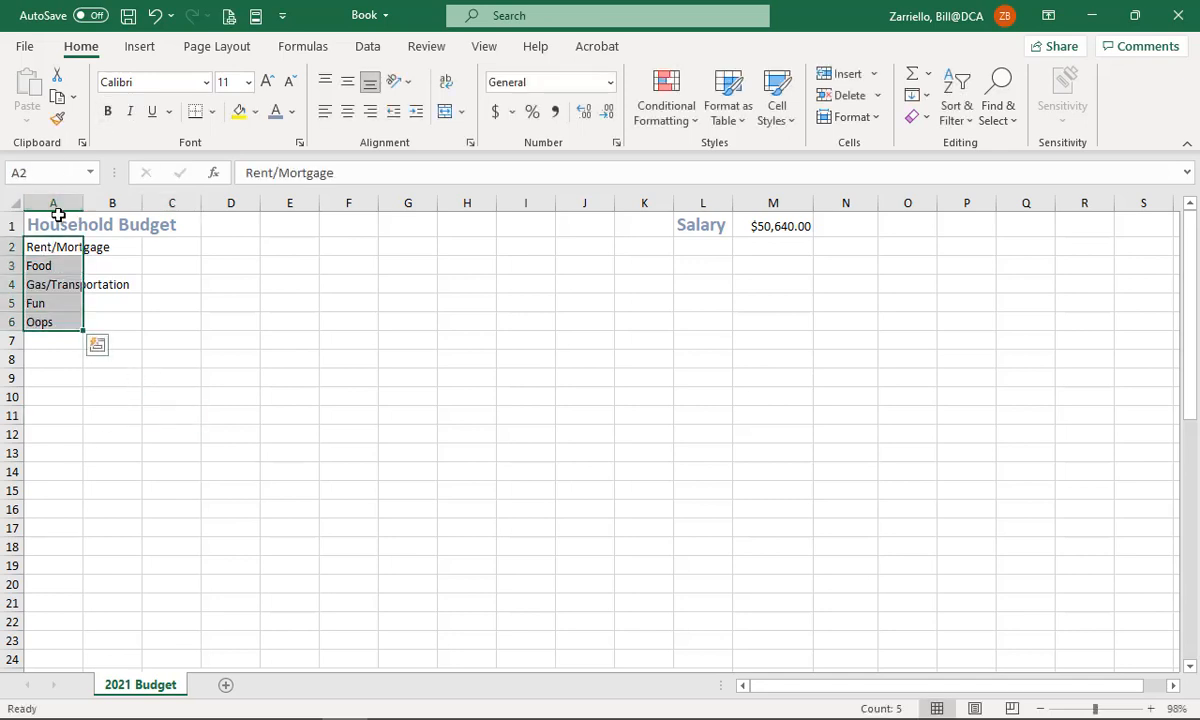
click(56, 249)
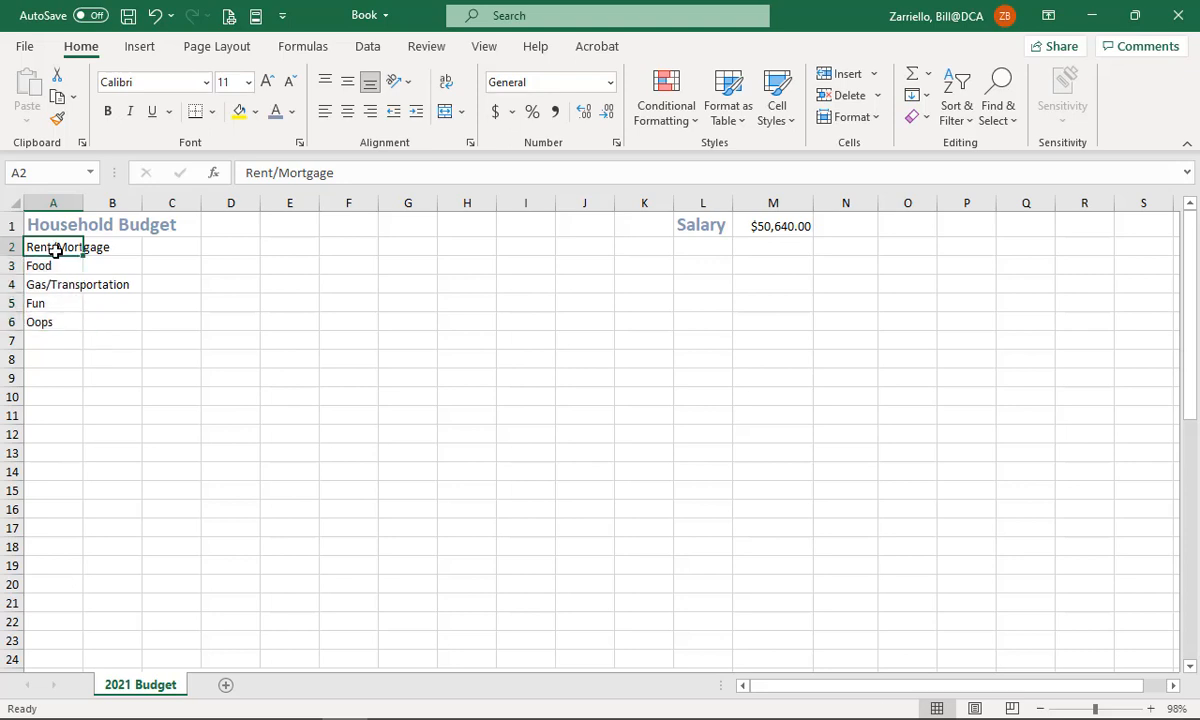
drag(50, 247, 62, 321)
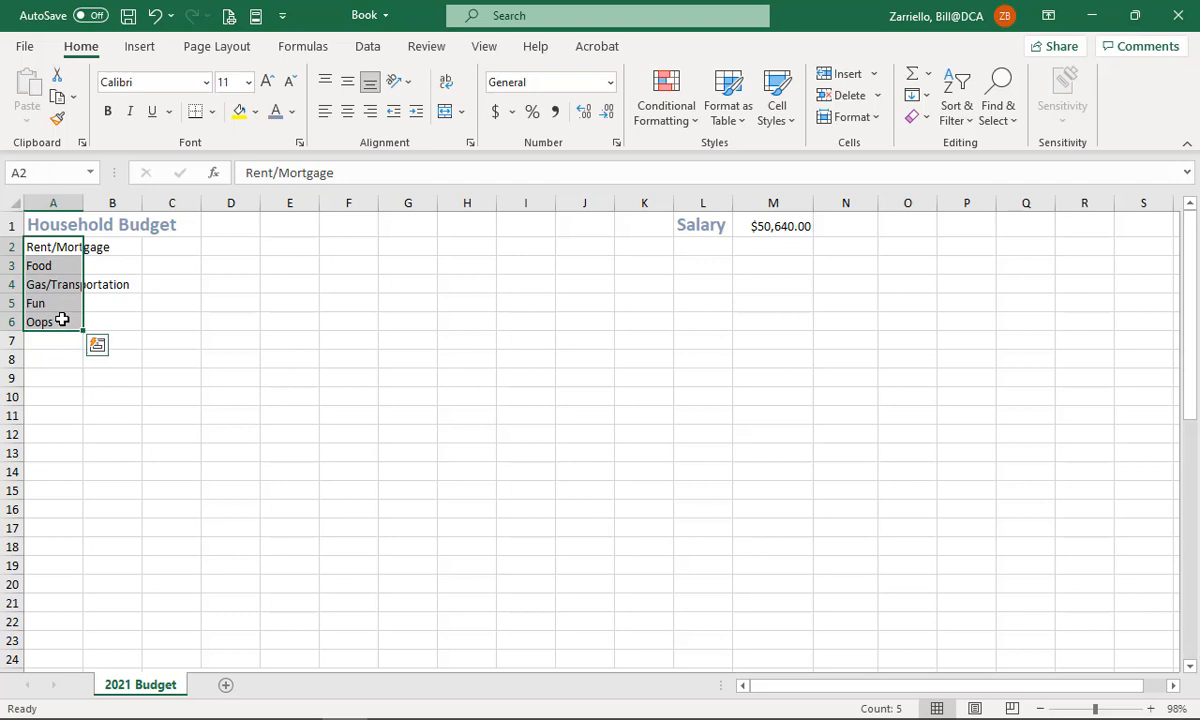
click(295, 357)
click(53, 249)
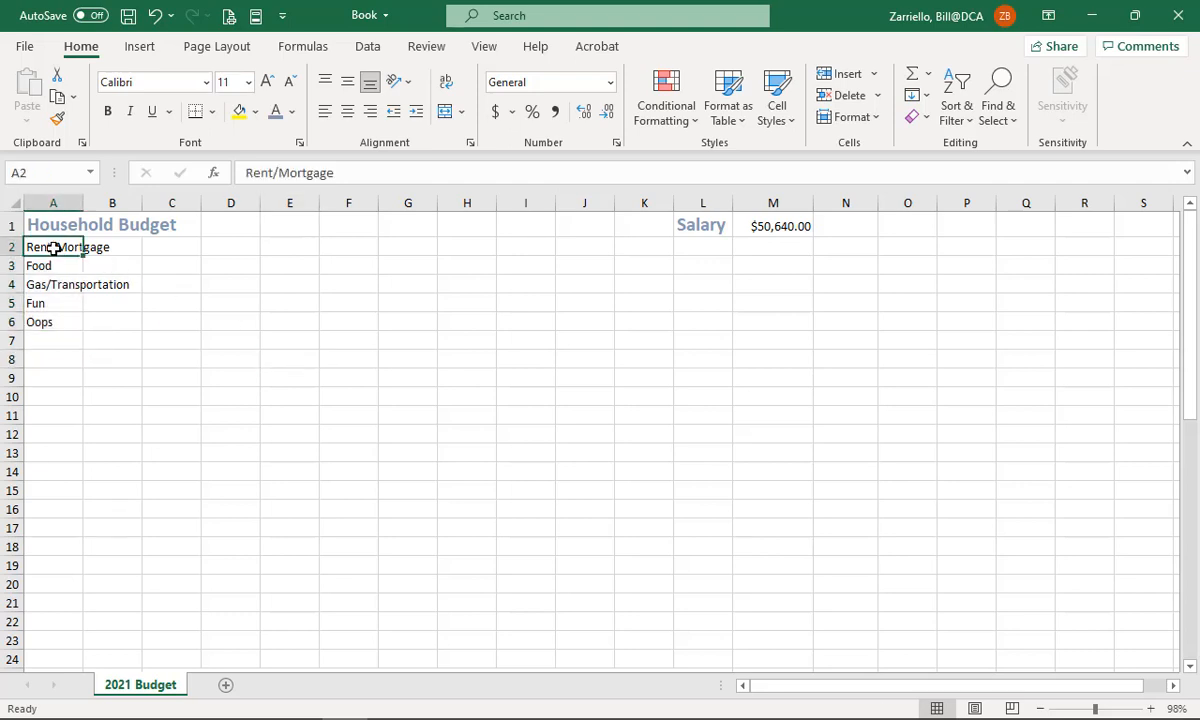
shift+click(53, 321)
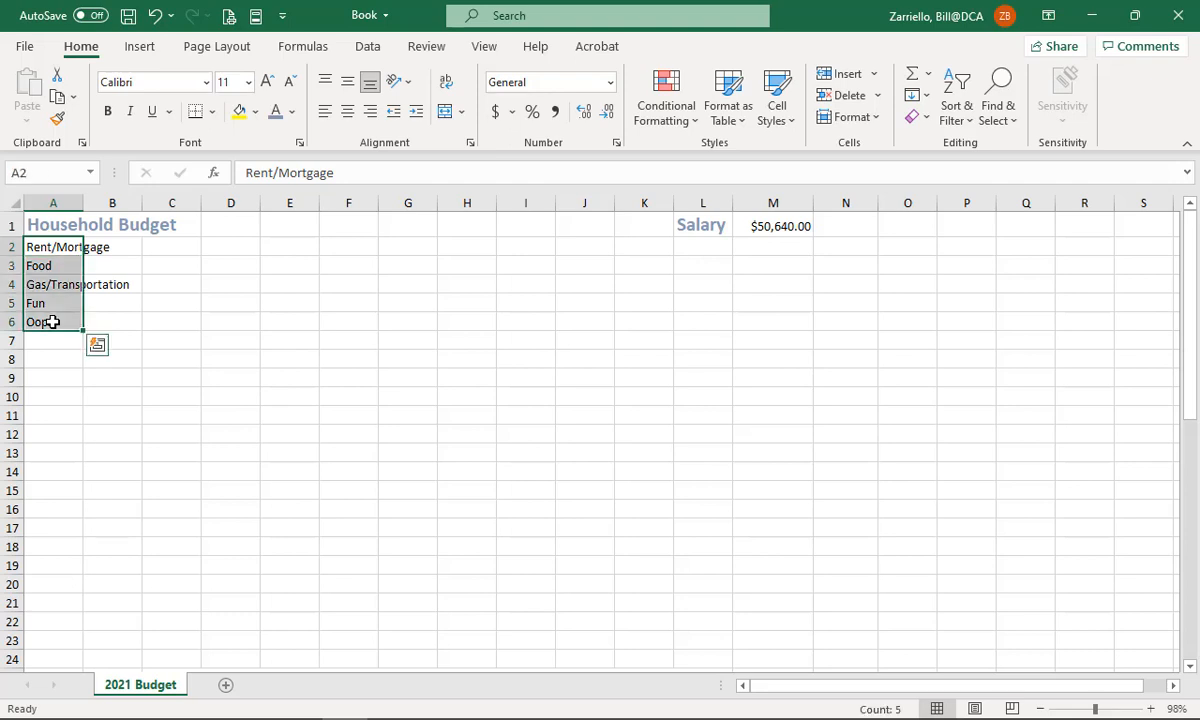
click(107, 112)
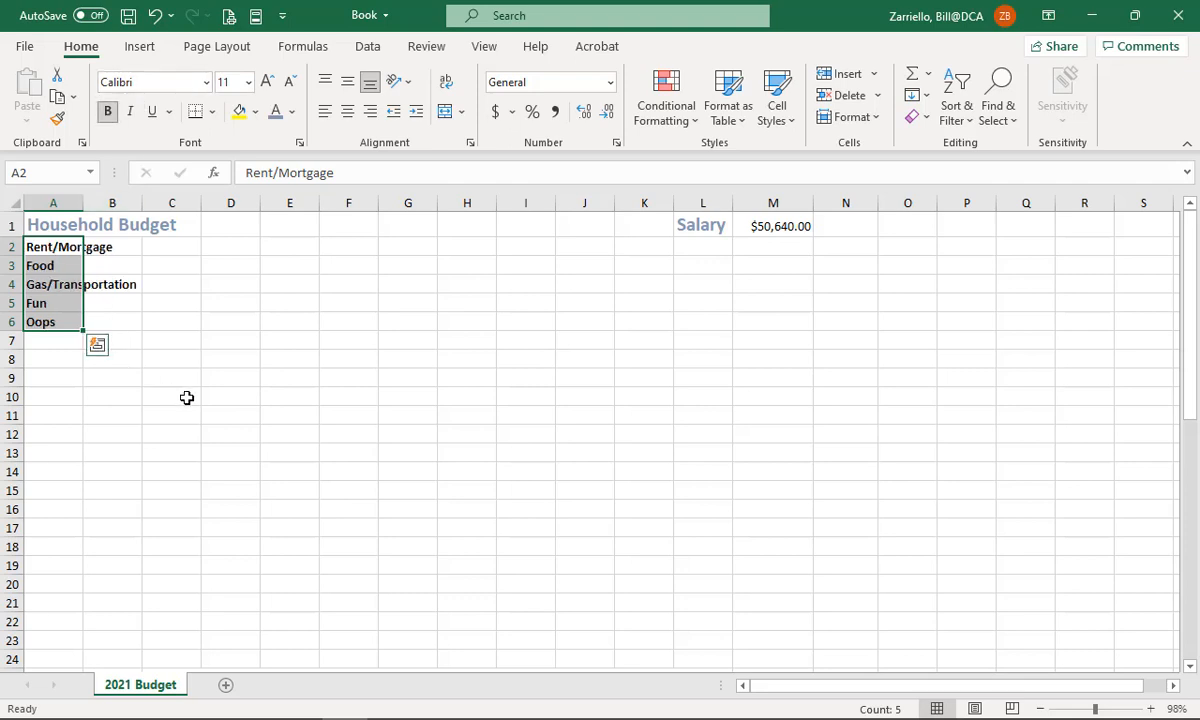
click(183, 398)
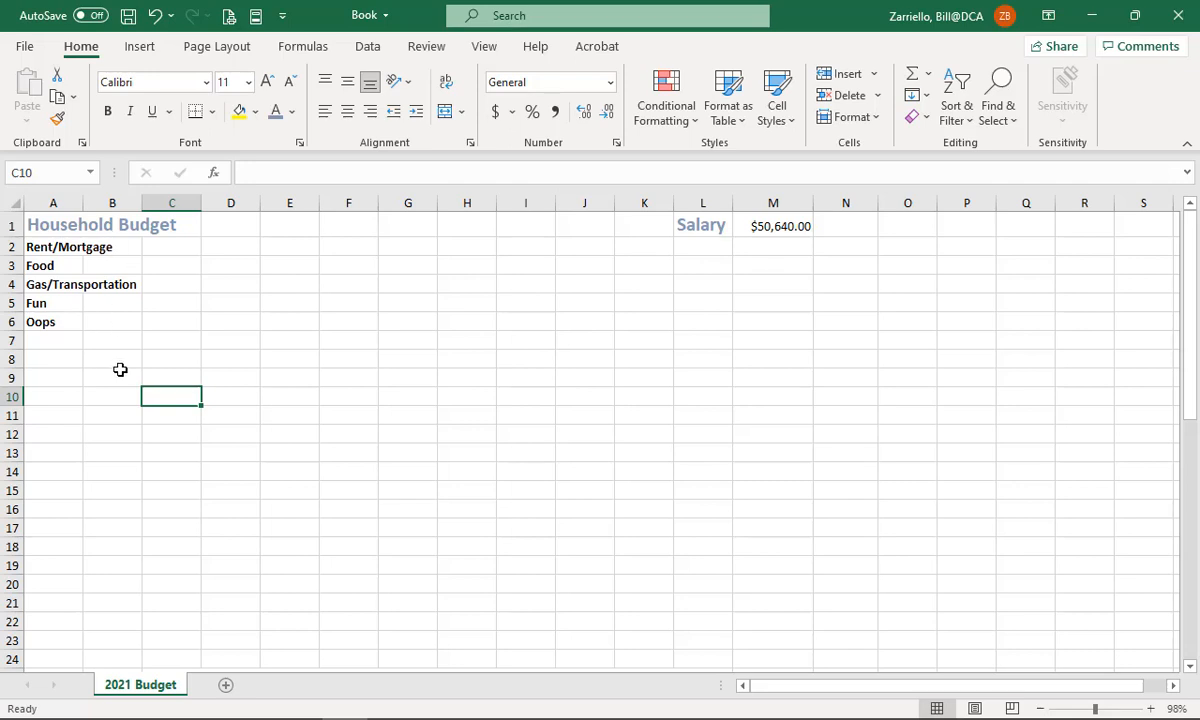
Auto-fit column A, and narrow it to just hold the Gas/Transportation label.
double_click(84, 205)
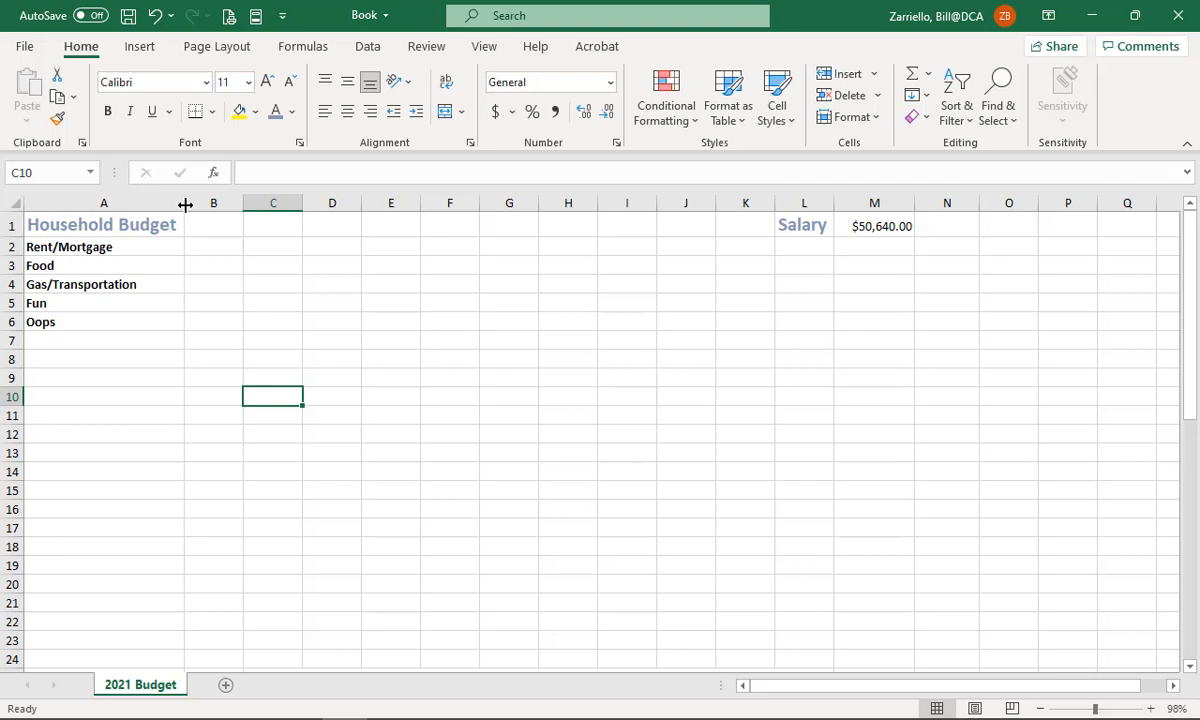
drag(185, 204, 148, 204)
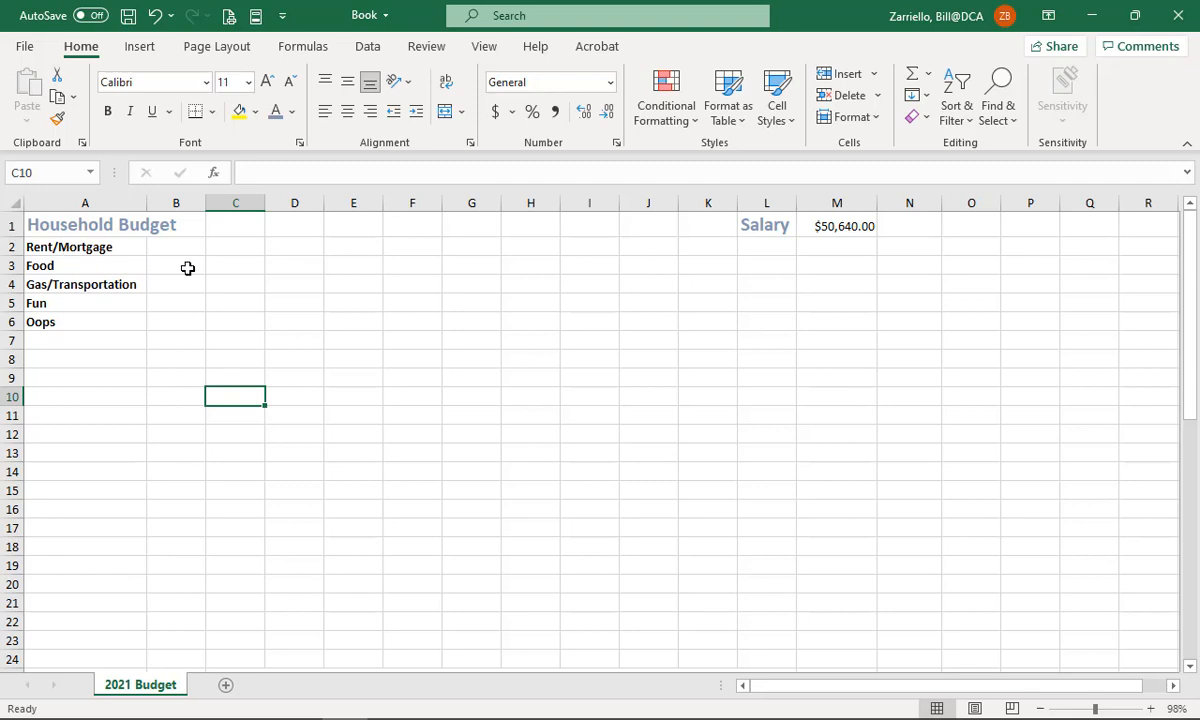
Insert a blank row above Rent/Mortgage and give it the same format as the row below.
click(8, 247)
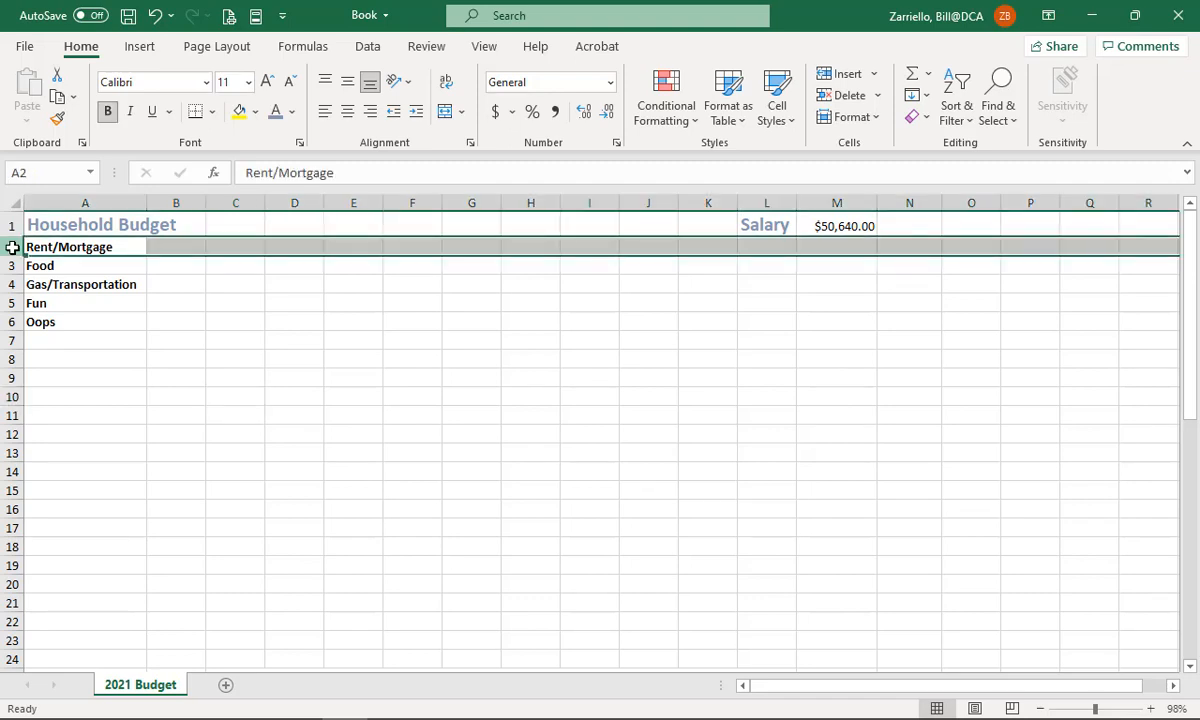
right_click(12, 248)
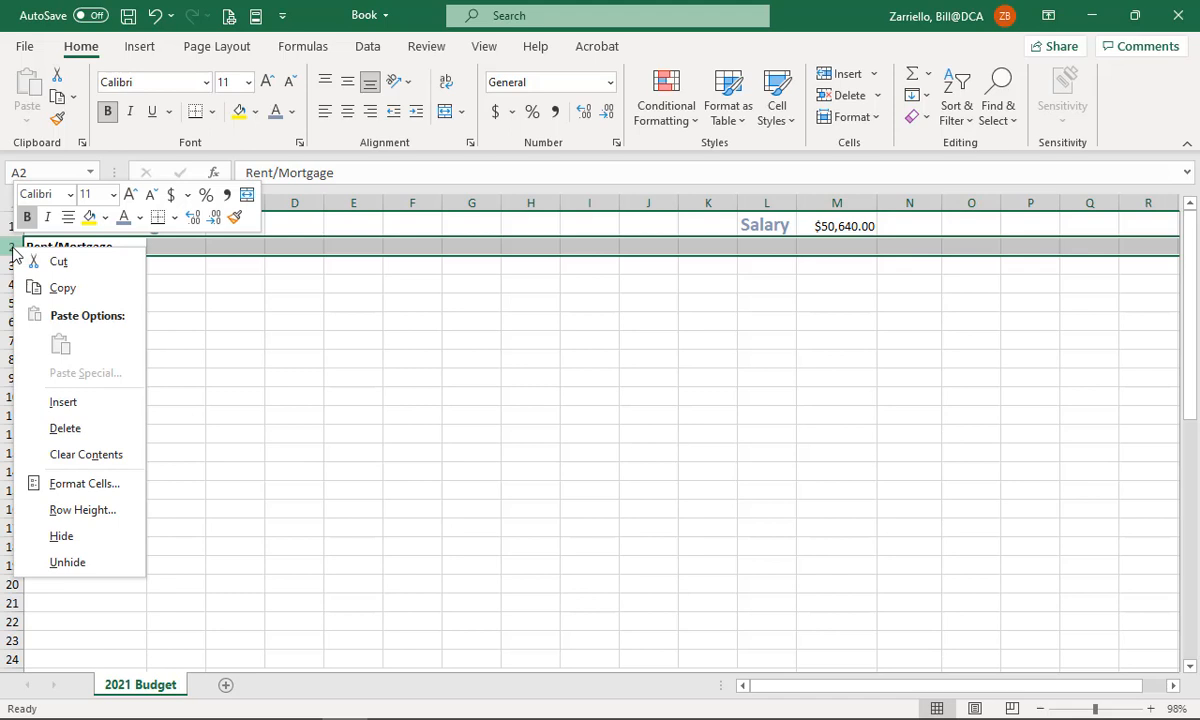
click(63, 402)
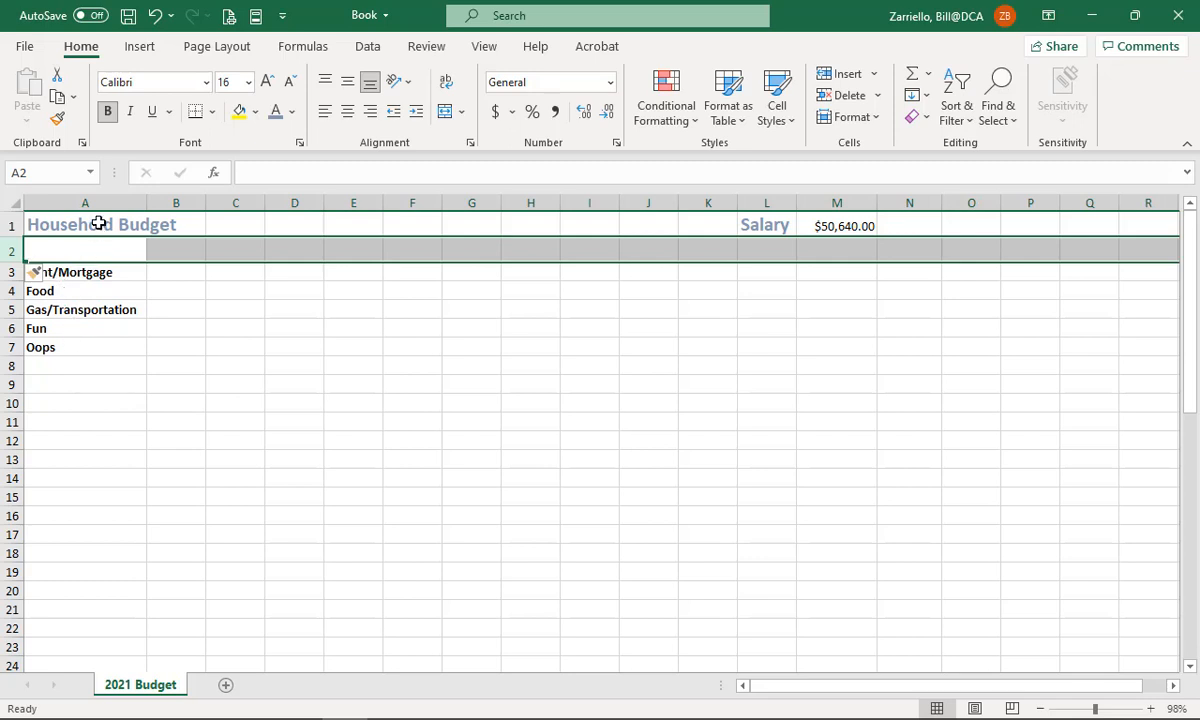
click(50, 275)
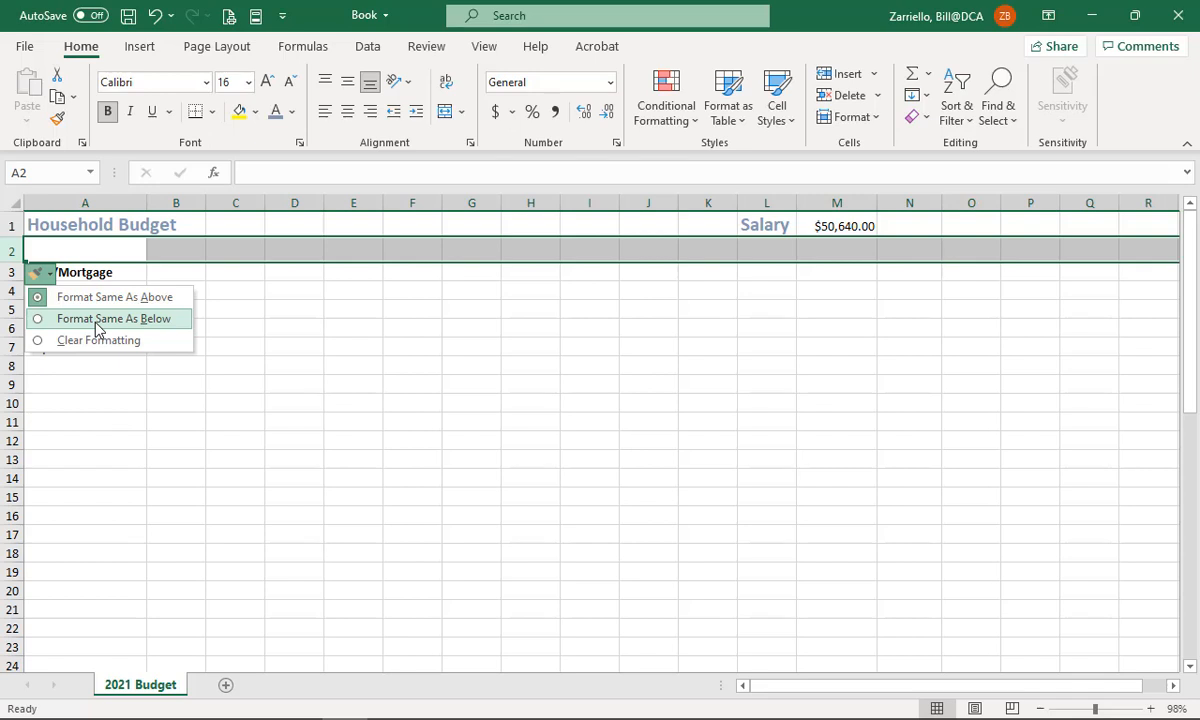
click(97, 320)
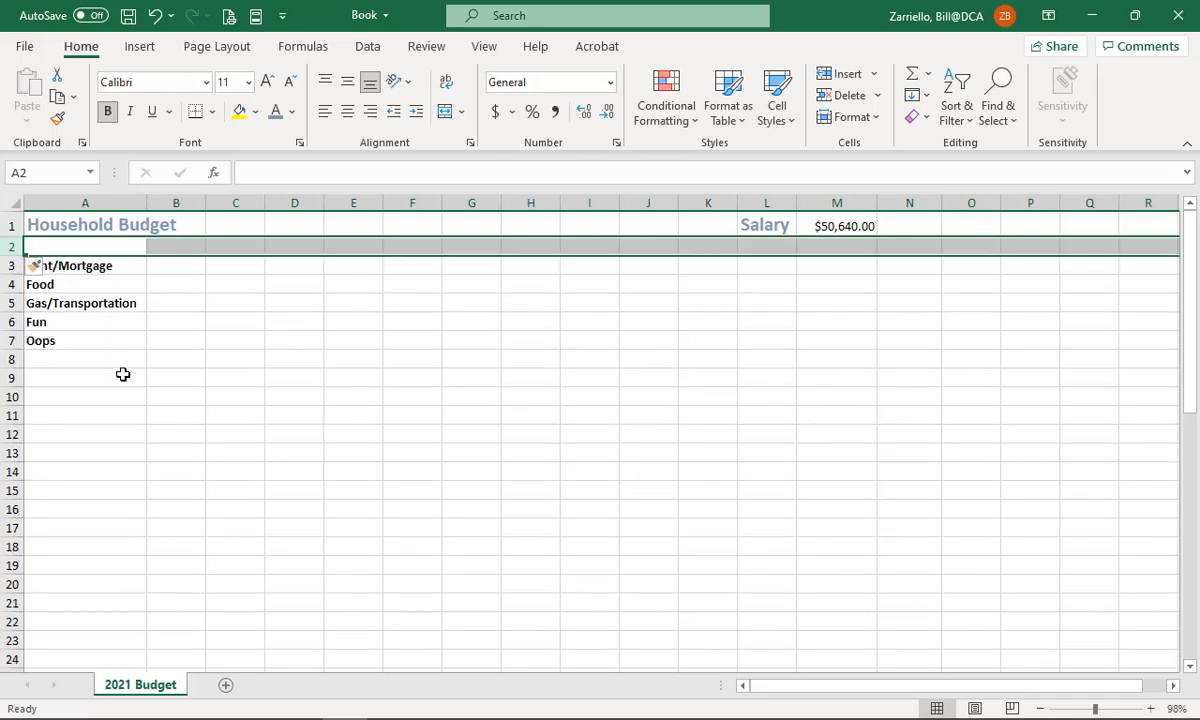
Enter the heading January in A2 and move it to cell B2.
click(78, 247)
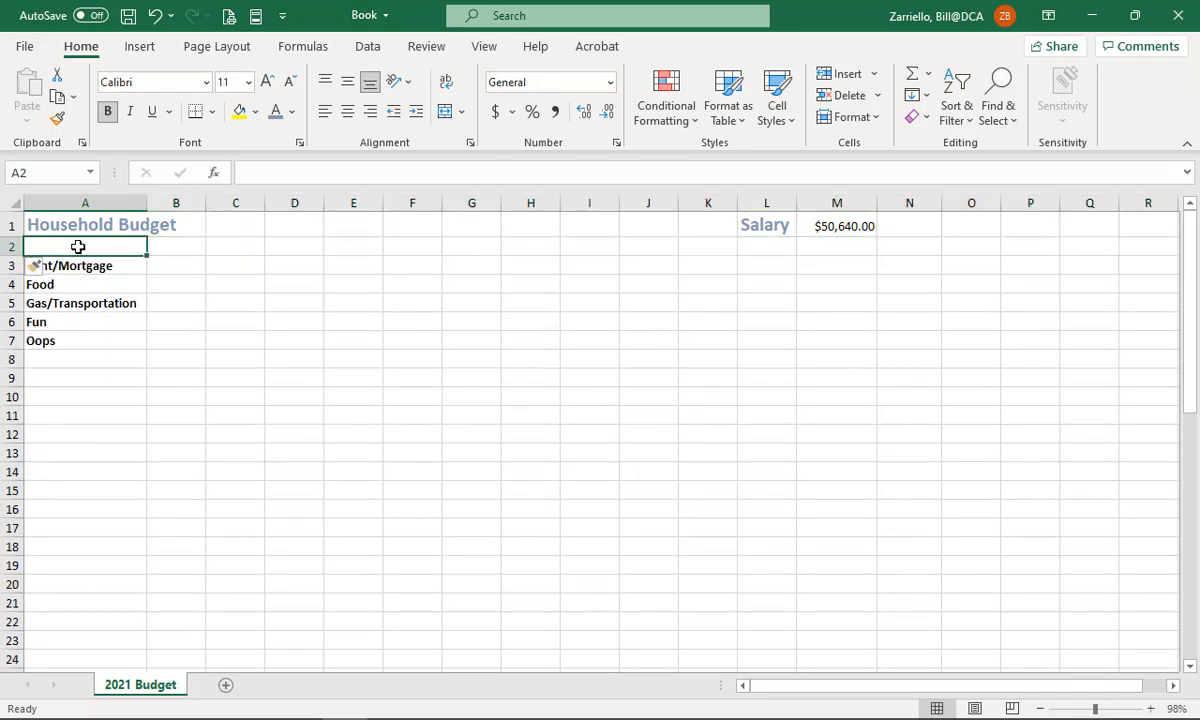
text(January)
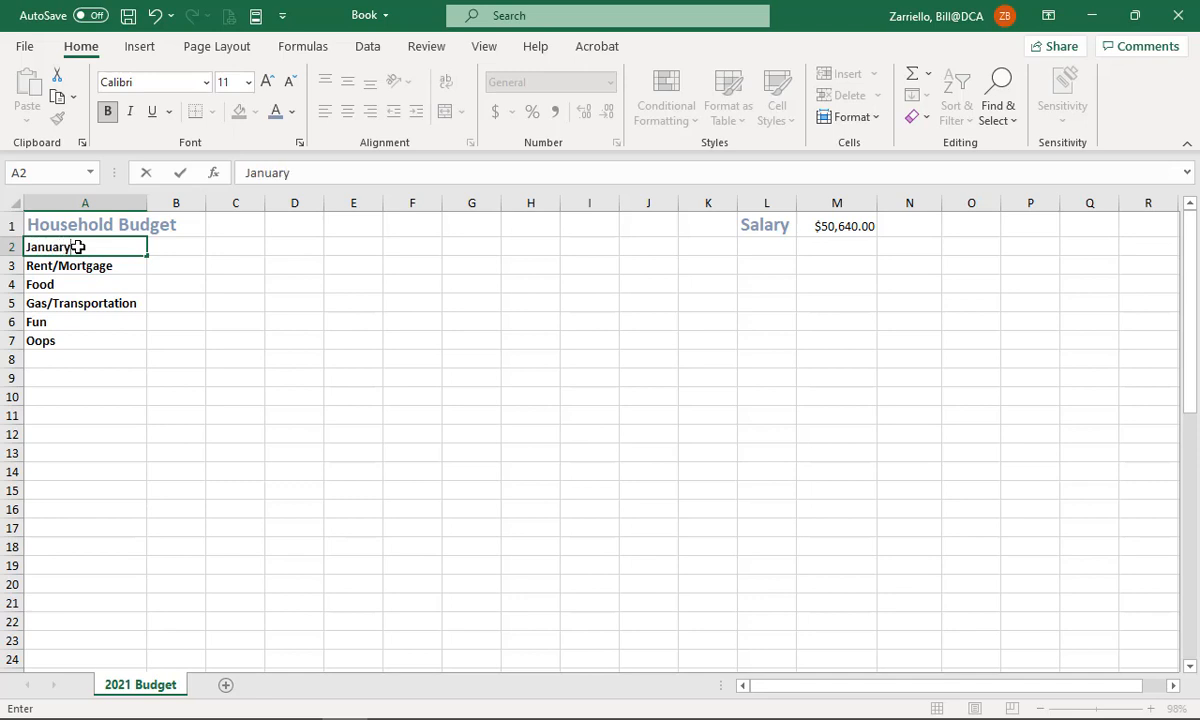
click(157, 378)
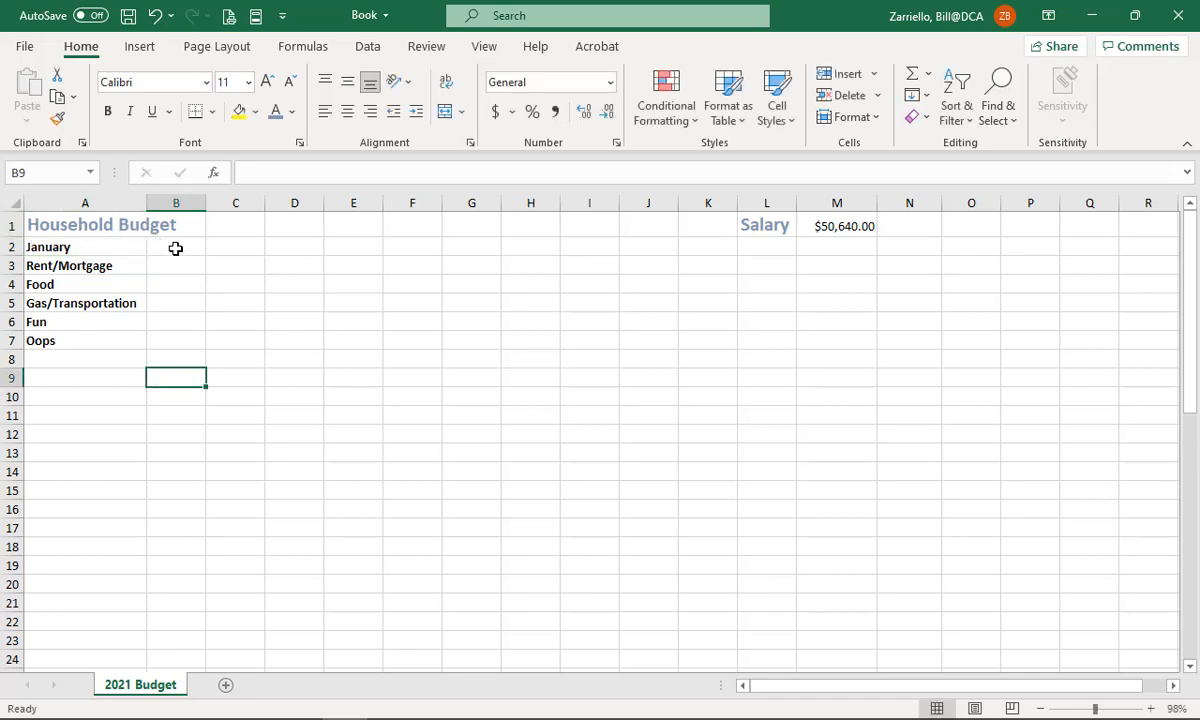
click(120, 251)
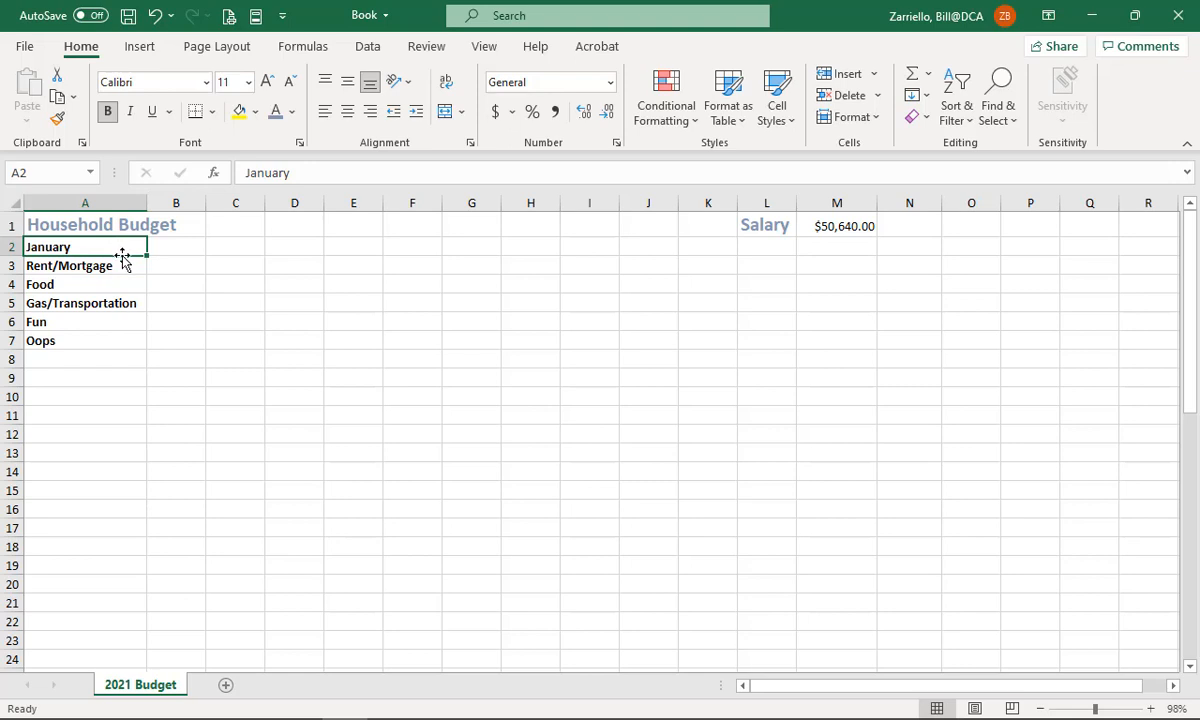
drag(122, 257, 160, 258)
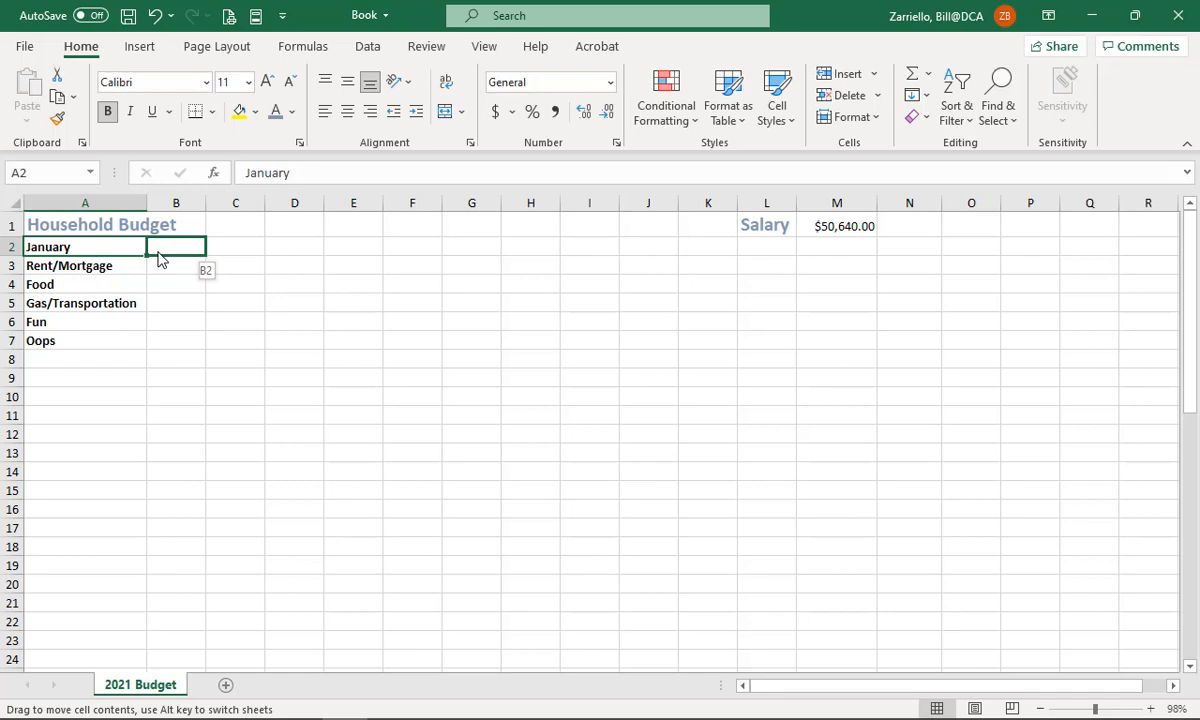
drag(158, 258, 160, 259)
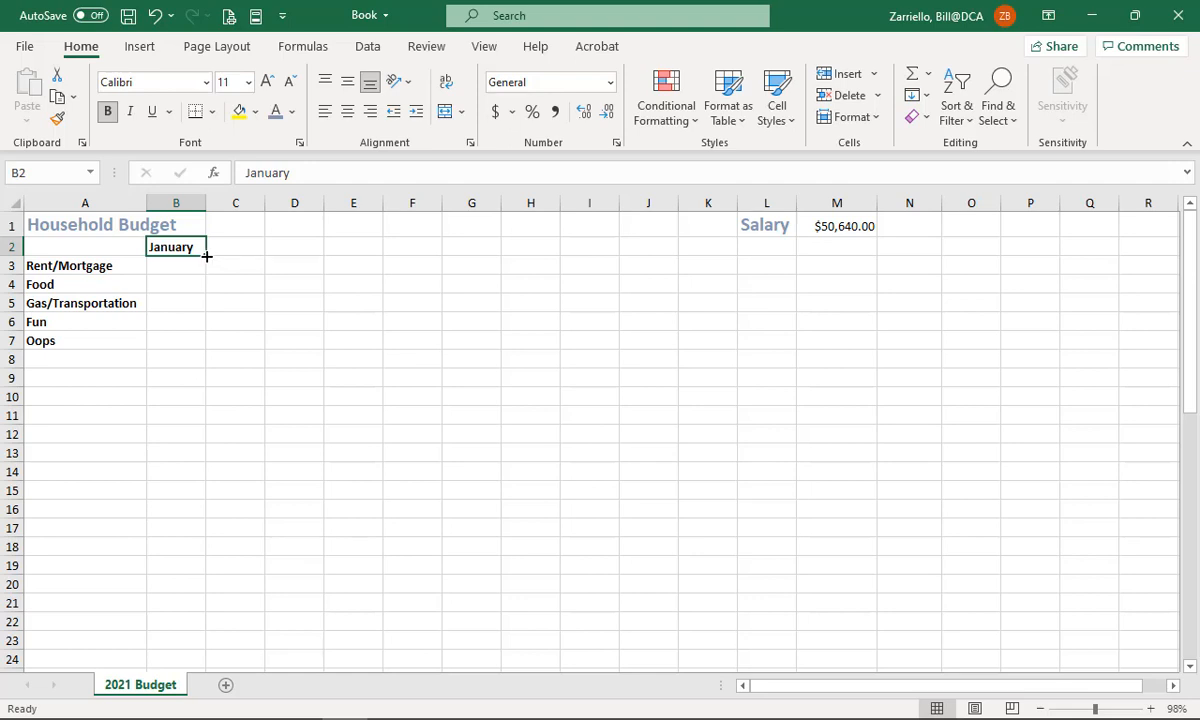
Extend January from B2 across to M2 as a month series ending in December, and center the month headings.
drag(206, 256, 246, 256)
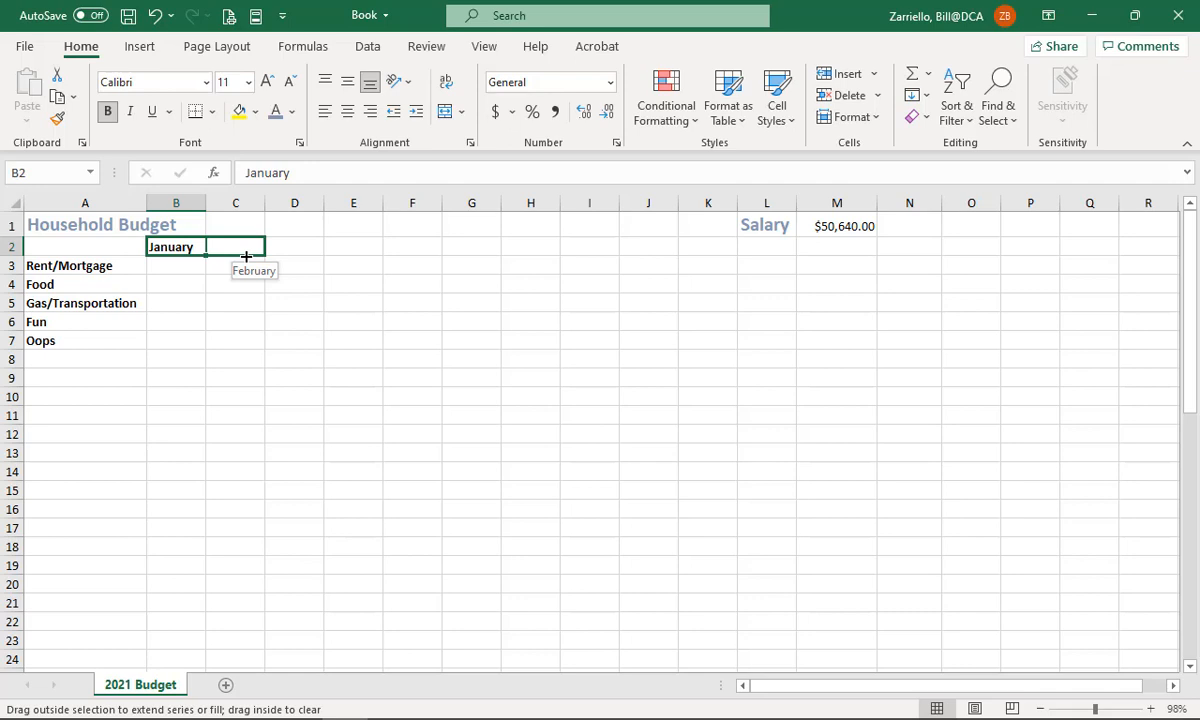
drag(246, 256, 246, 256)
drag(246, 256, 840, 258)
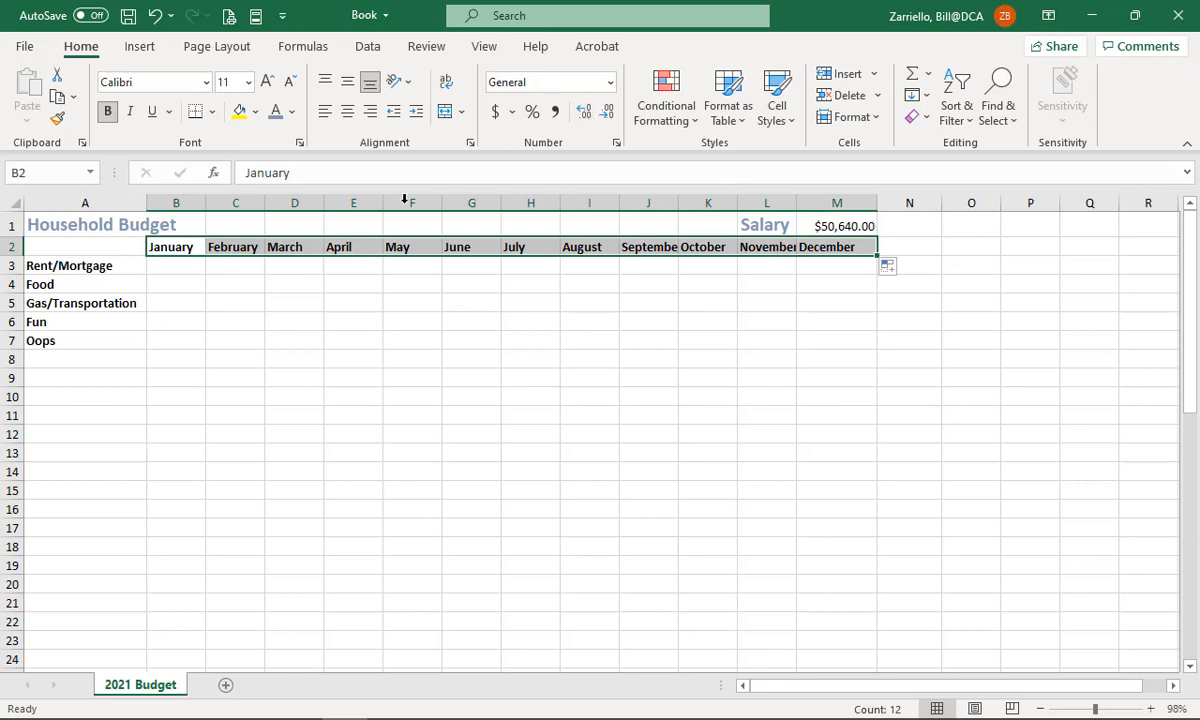
click(348, 112)
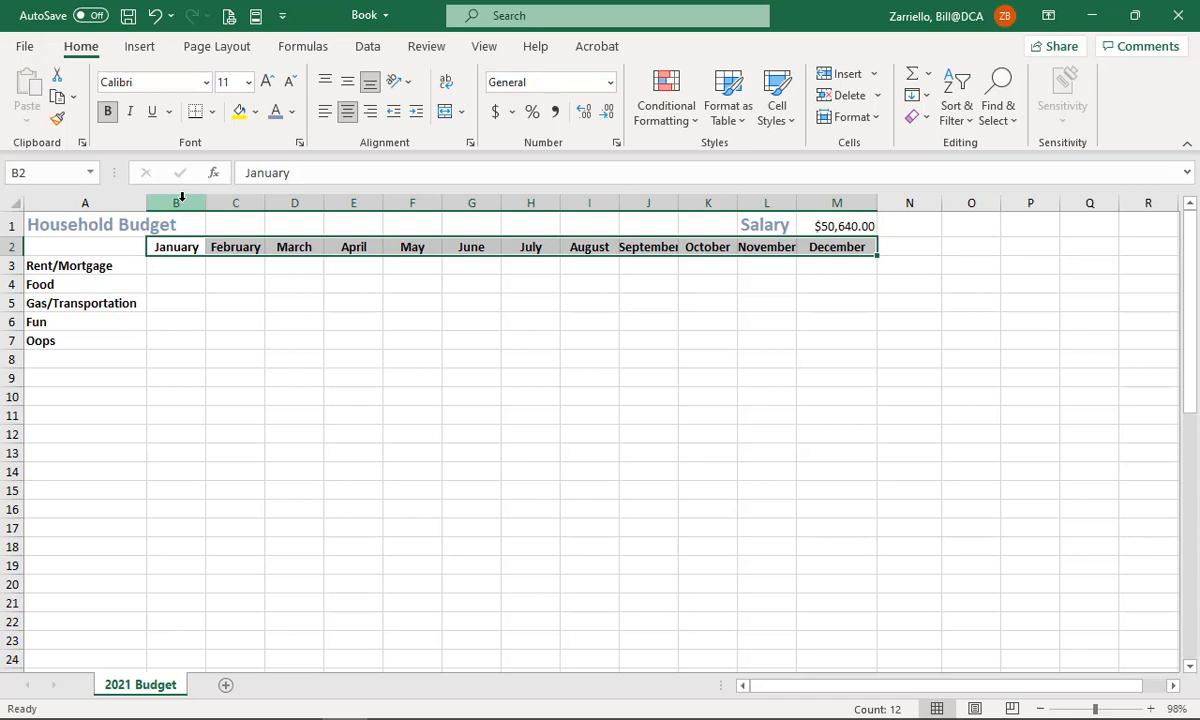
Widen columns B through M together to a width of about 10.29 so every month name fits.
drag(181, 197, 836, 204)
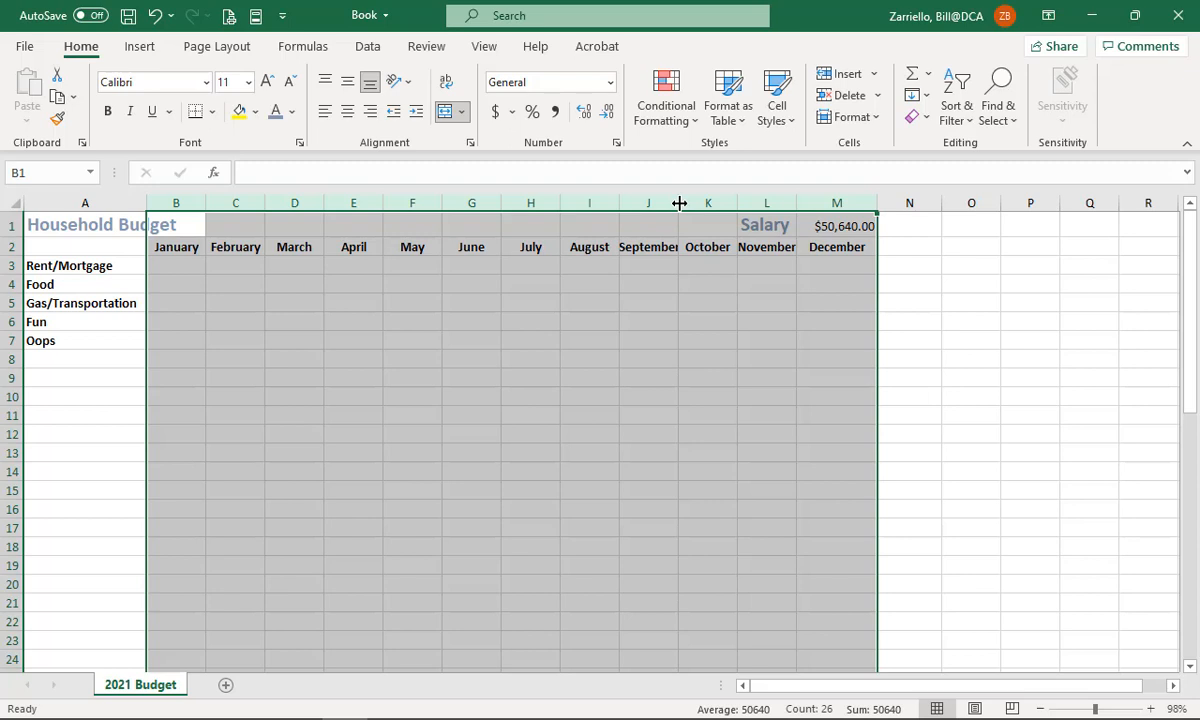
drag(679, 203, 690, 196)
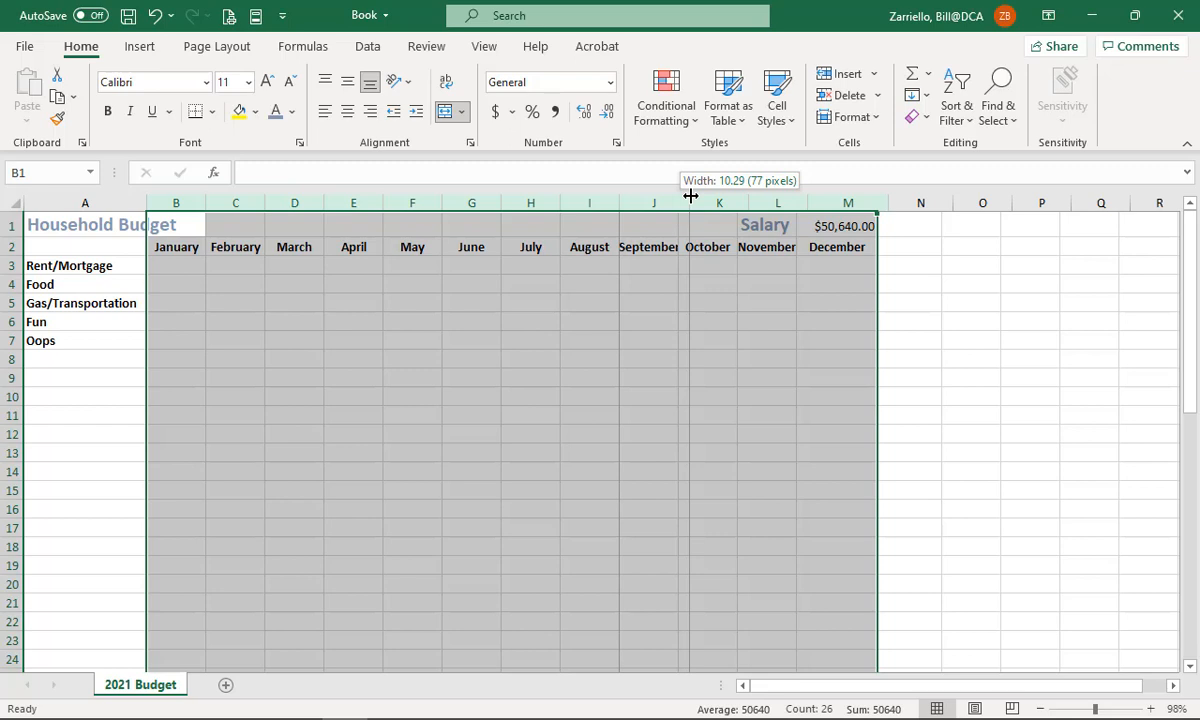
drag(690, 196, 691, 196)
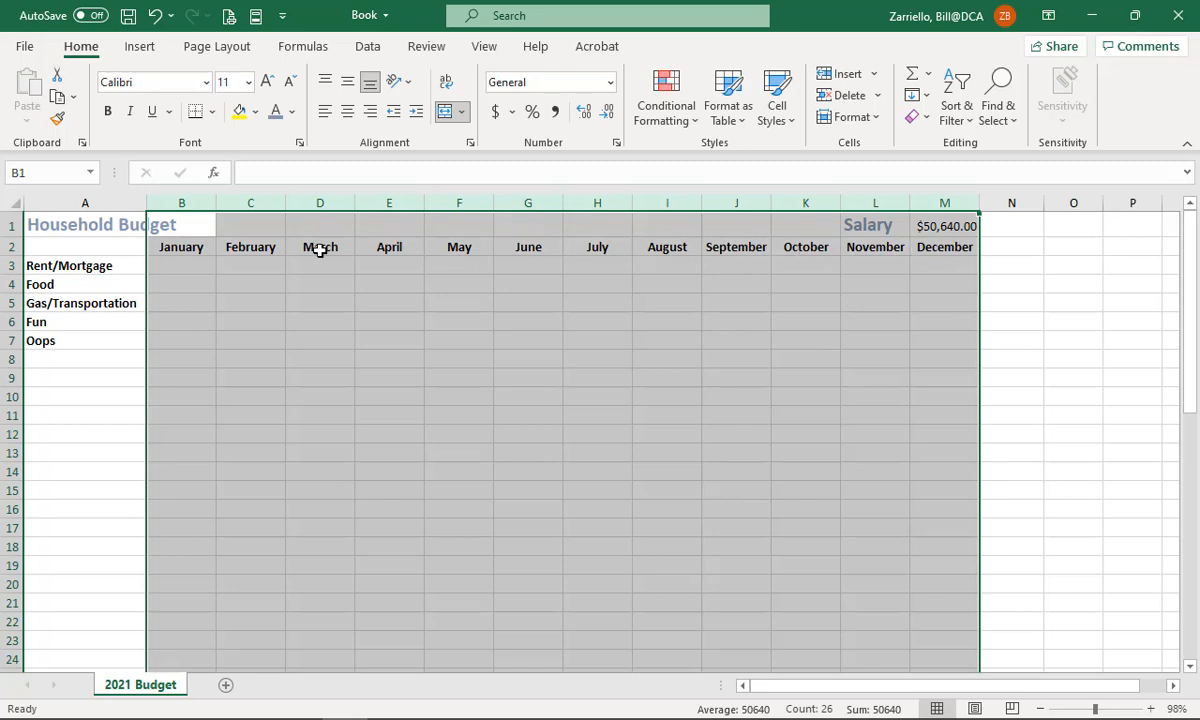
Unhide the Budget Data Numbers sheet.
click(316, 289)
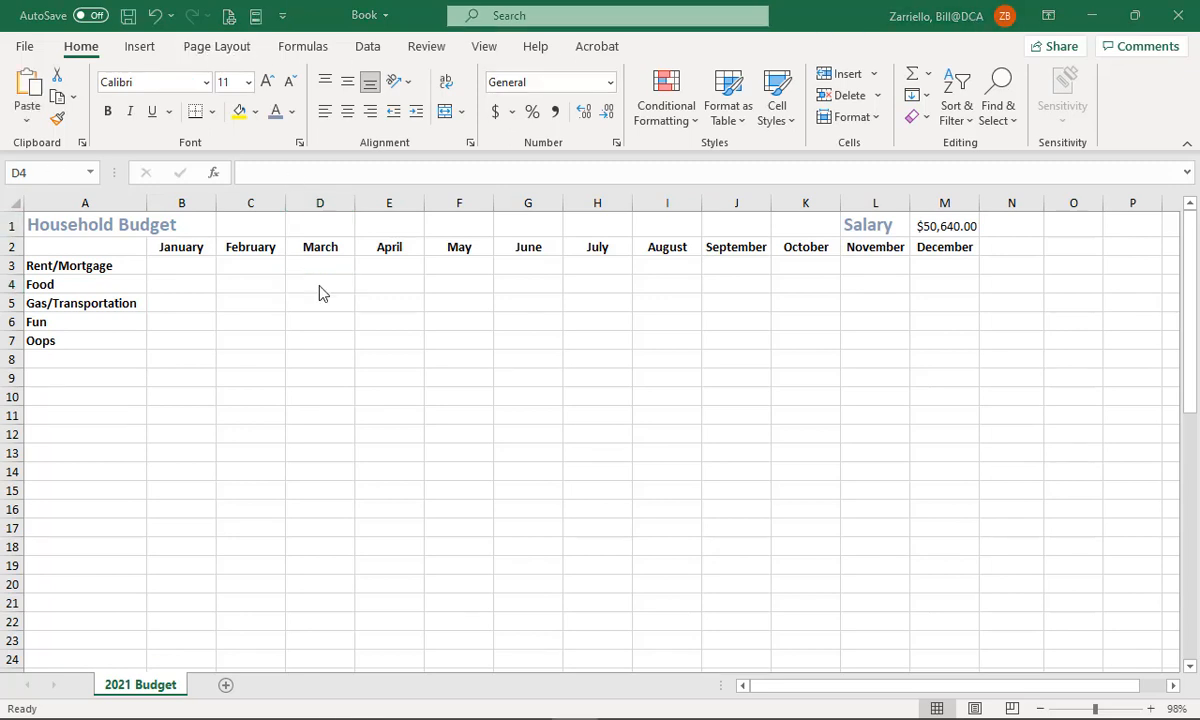
click(319, 285)
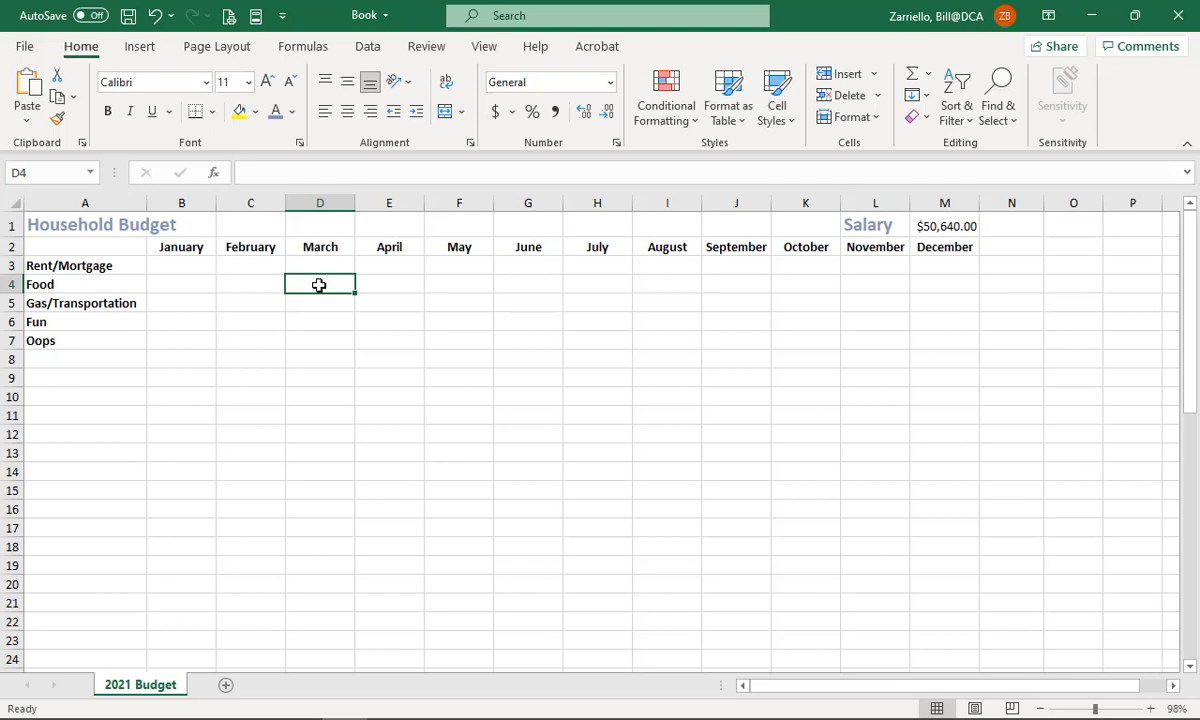
right_click(155, 691)
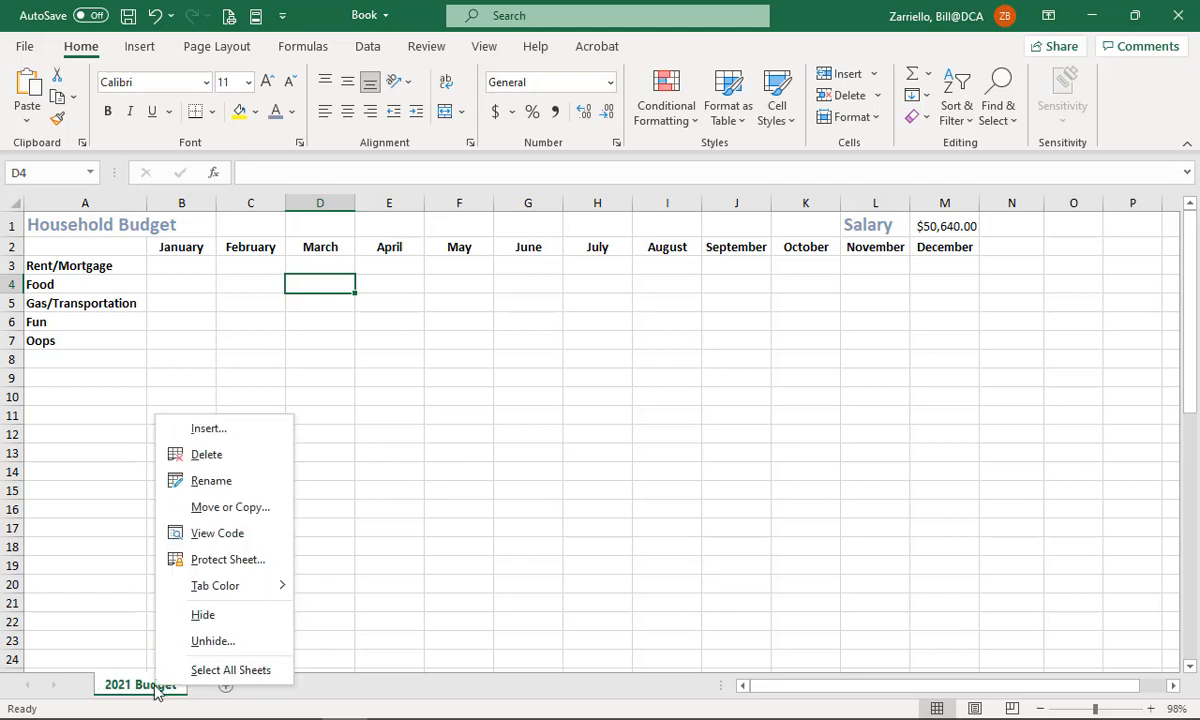
click(213, 642)
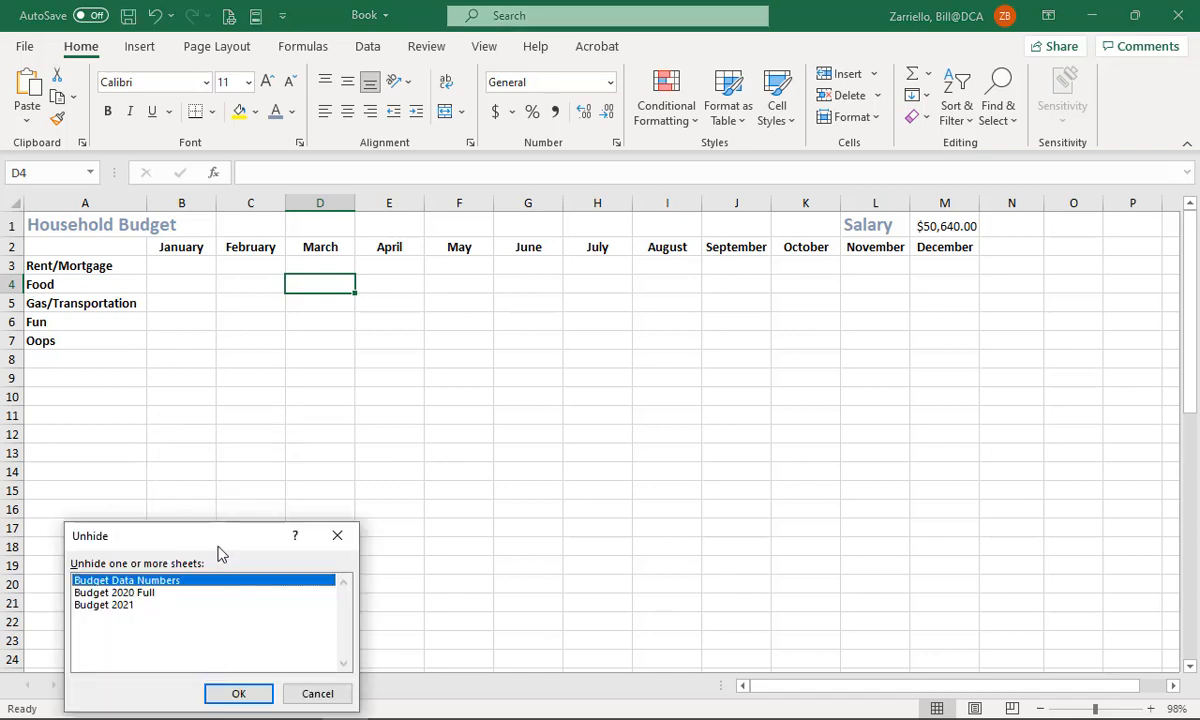
drag(222, 548, 307, 465)
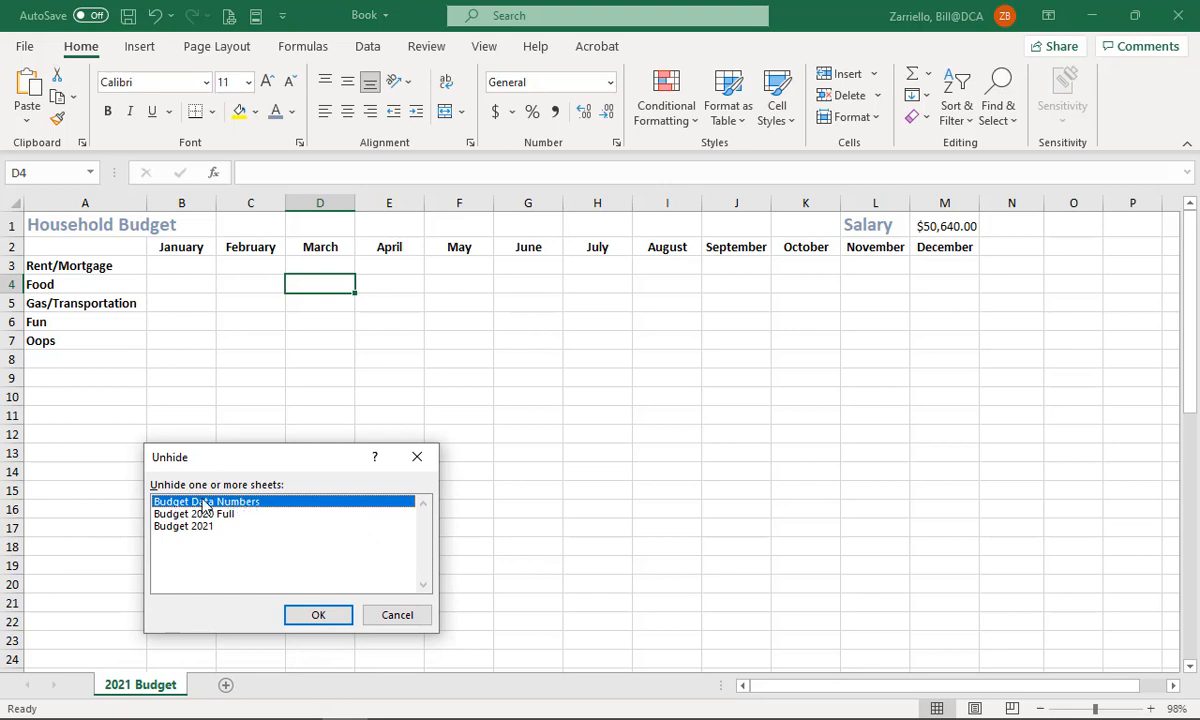
click(310, 617)
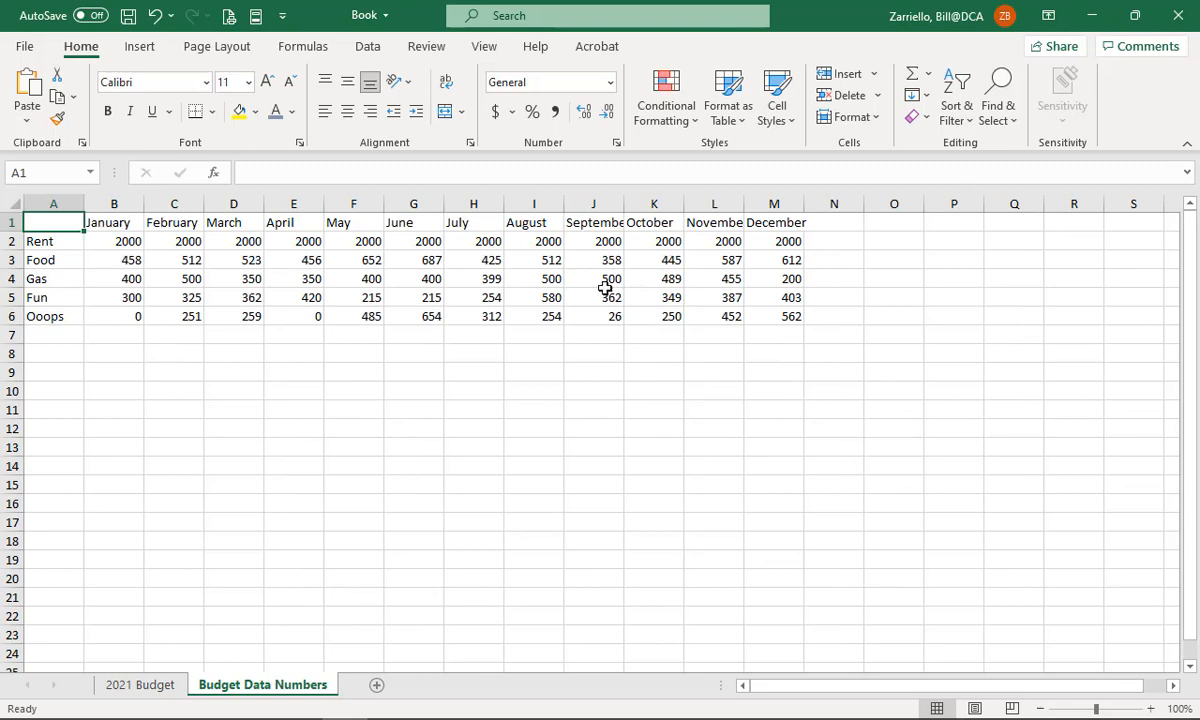
Copy the monthly expense amounts in B2:M6 of the Budget Data Numbers sheet, leaving out the headings and labels.
click(145, 685)
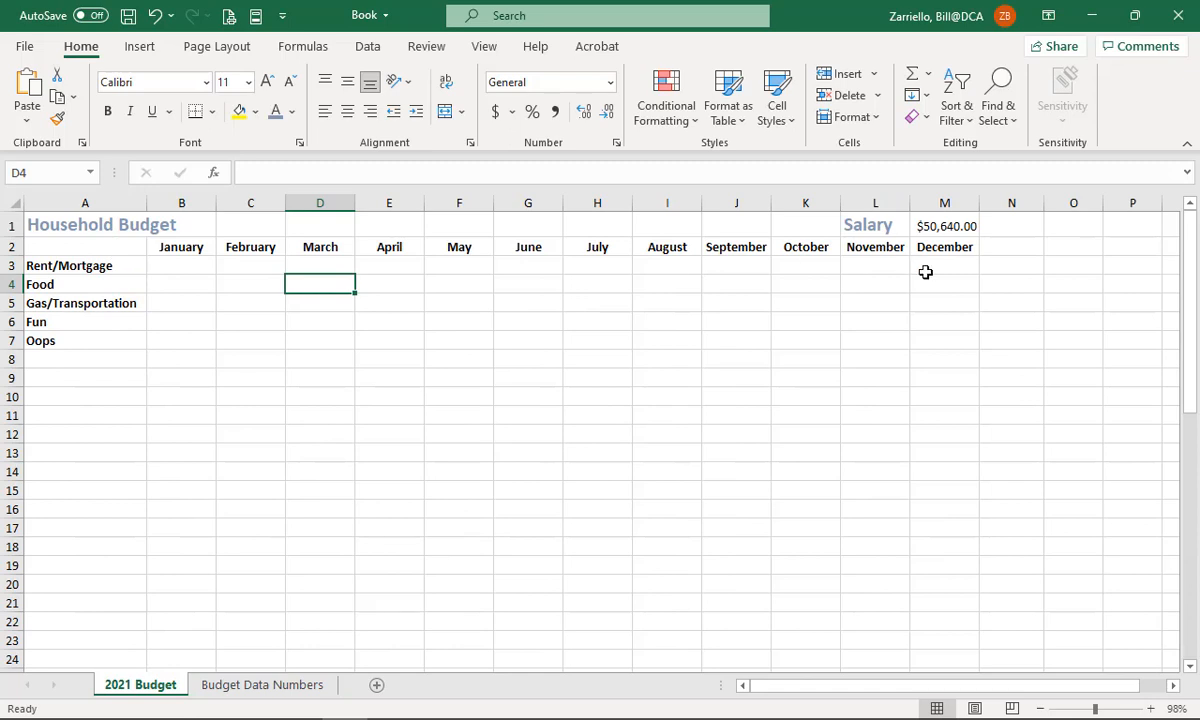
click(295, 688)
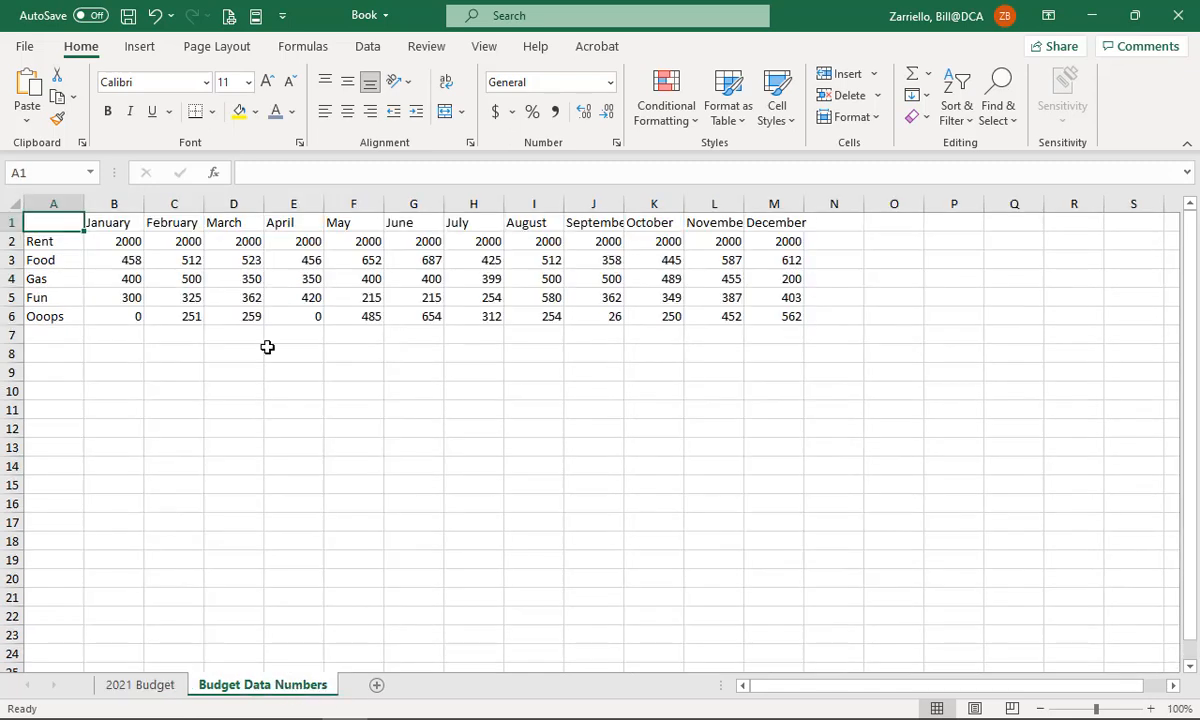
click(118, 241)
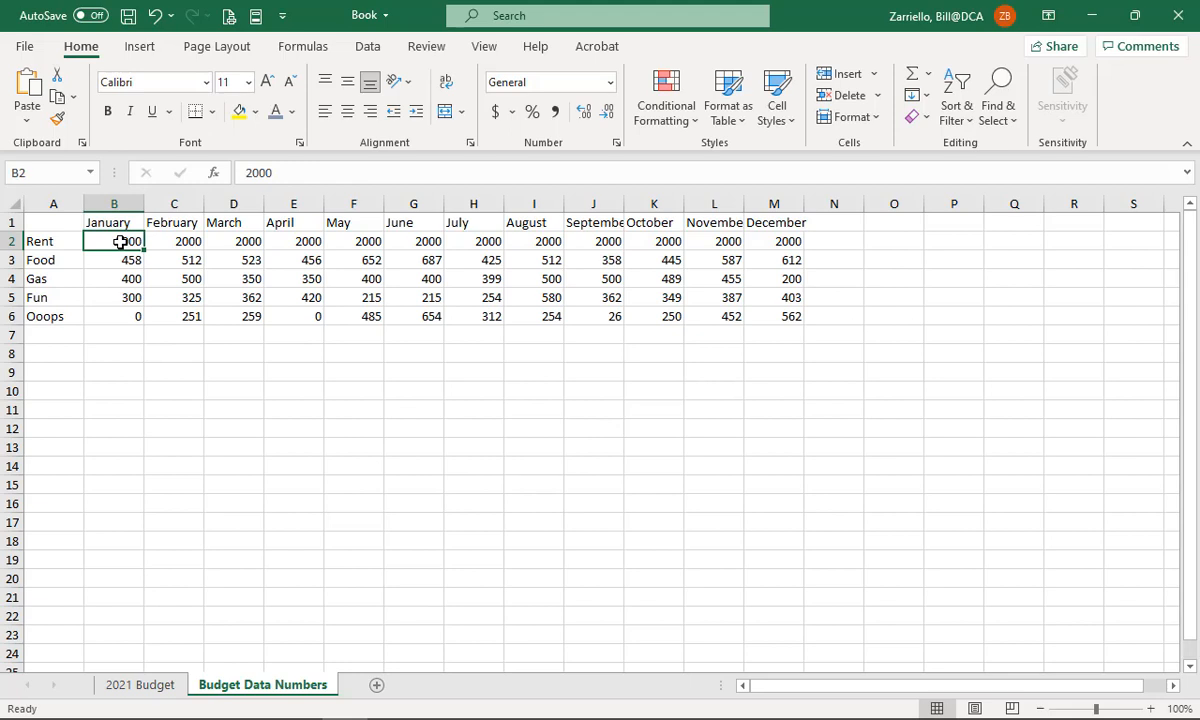
drag(120, 242, 792, 316)
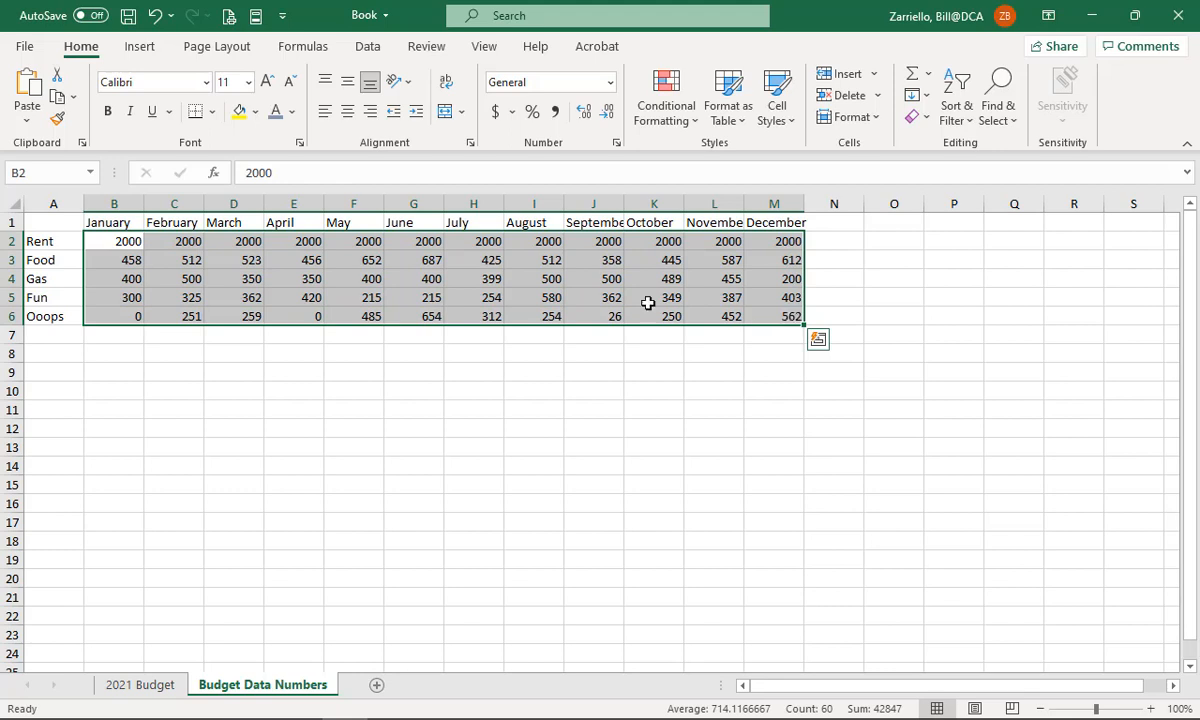
click(122, 241)
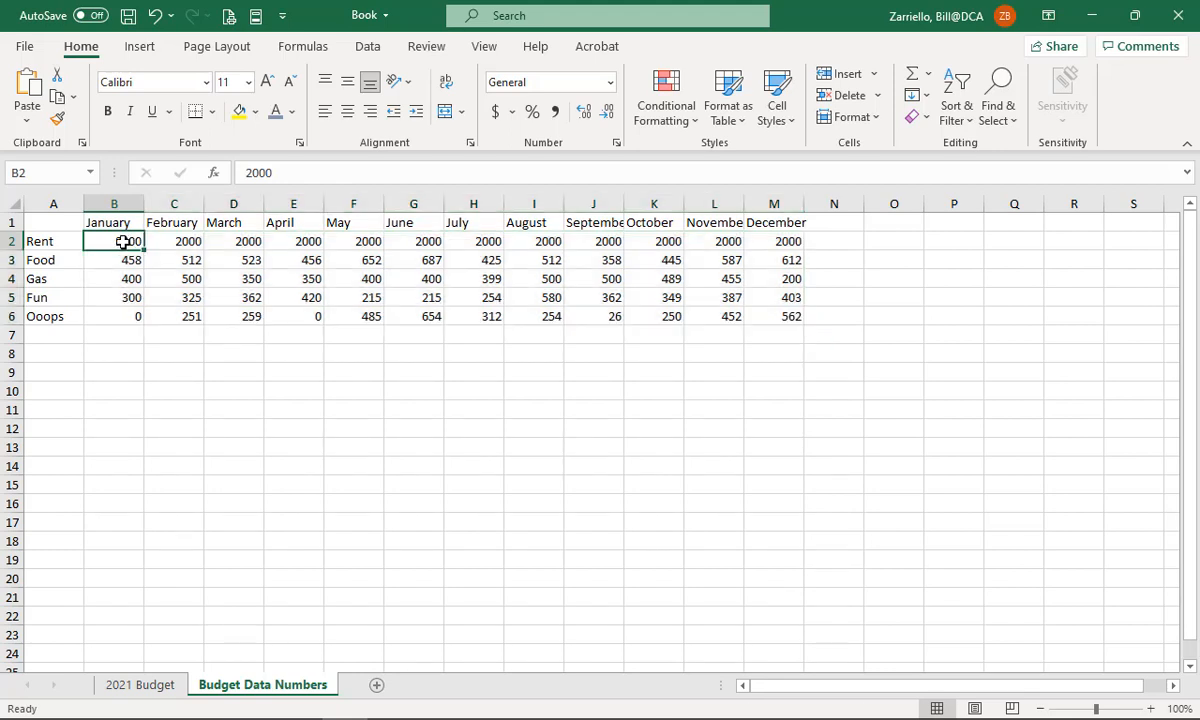
shift+click(785, 319)
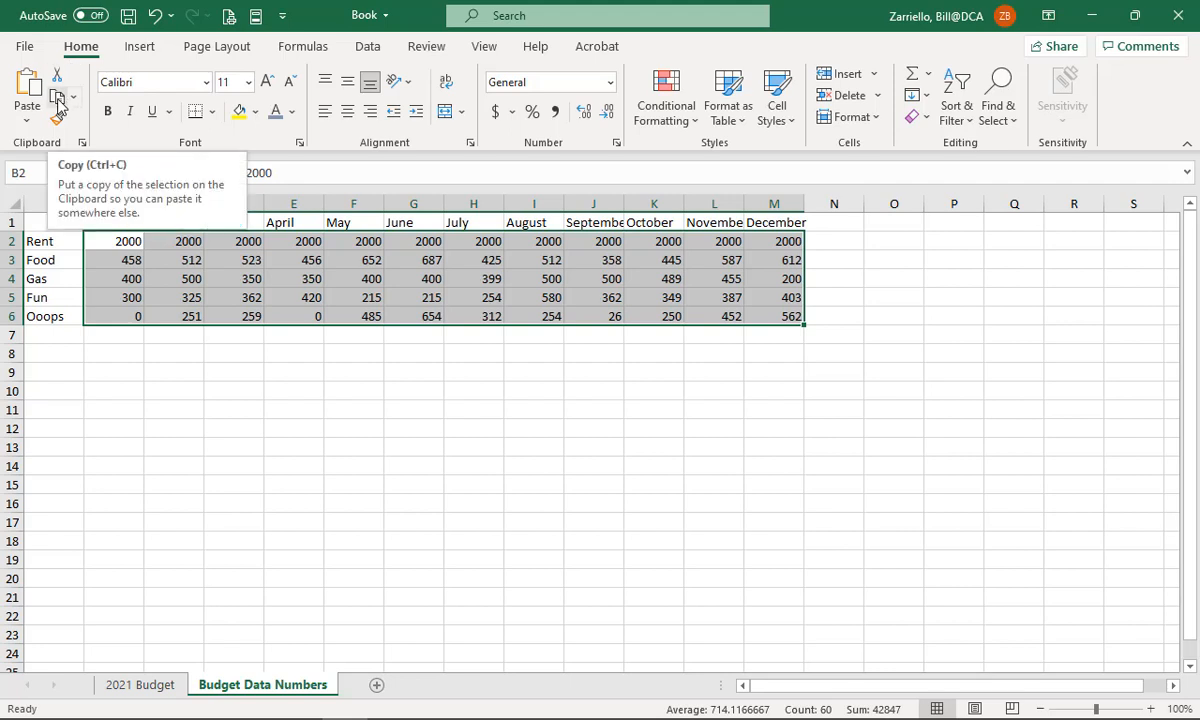
right_click(241, 287)
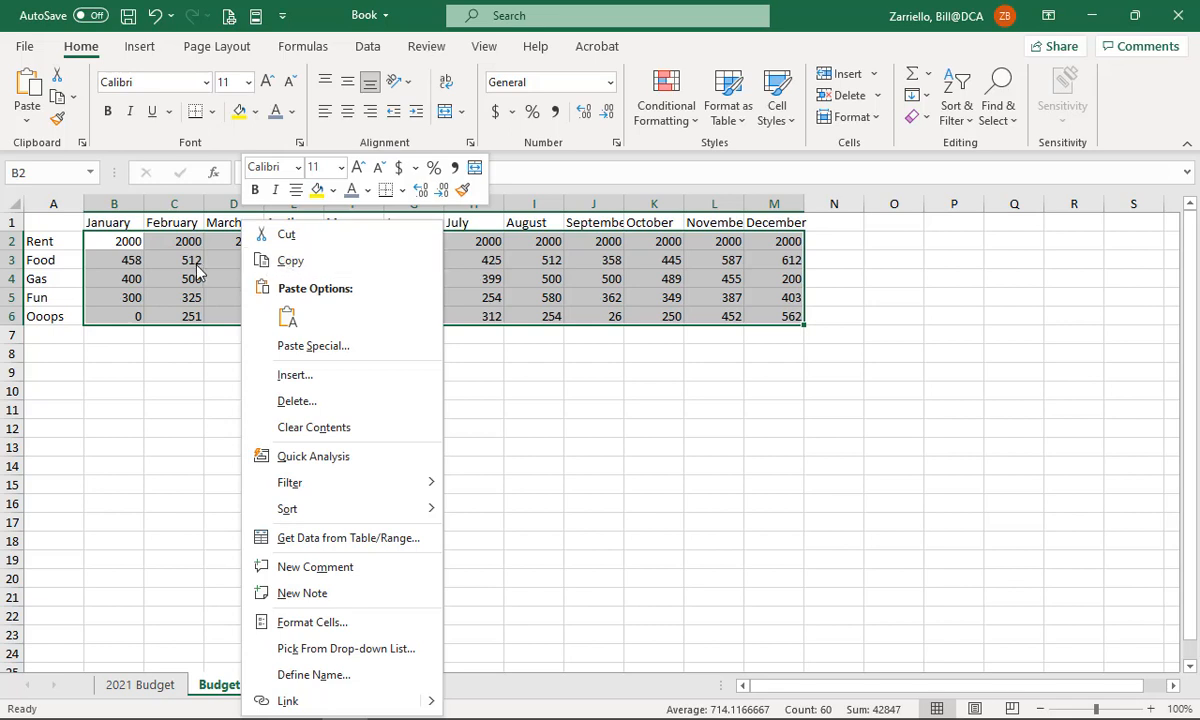
key(Escape)
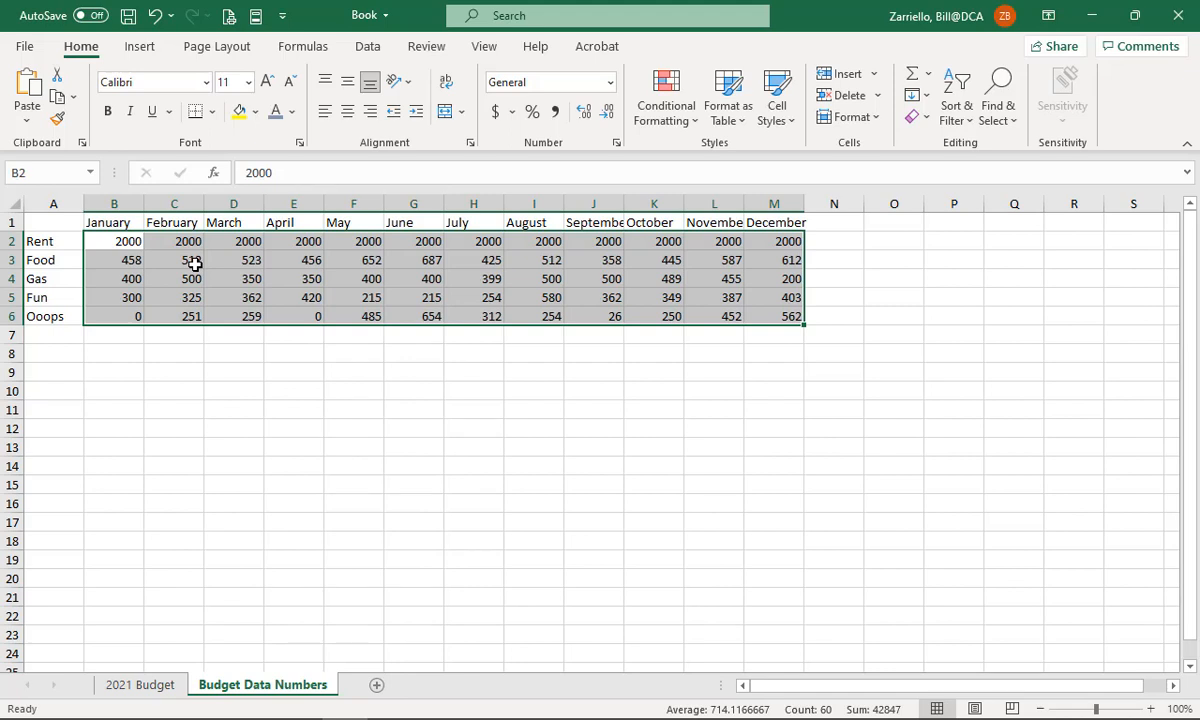
key(ctrl+c)
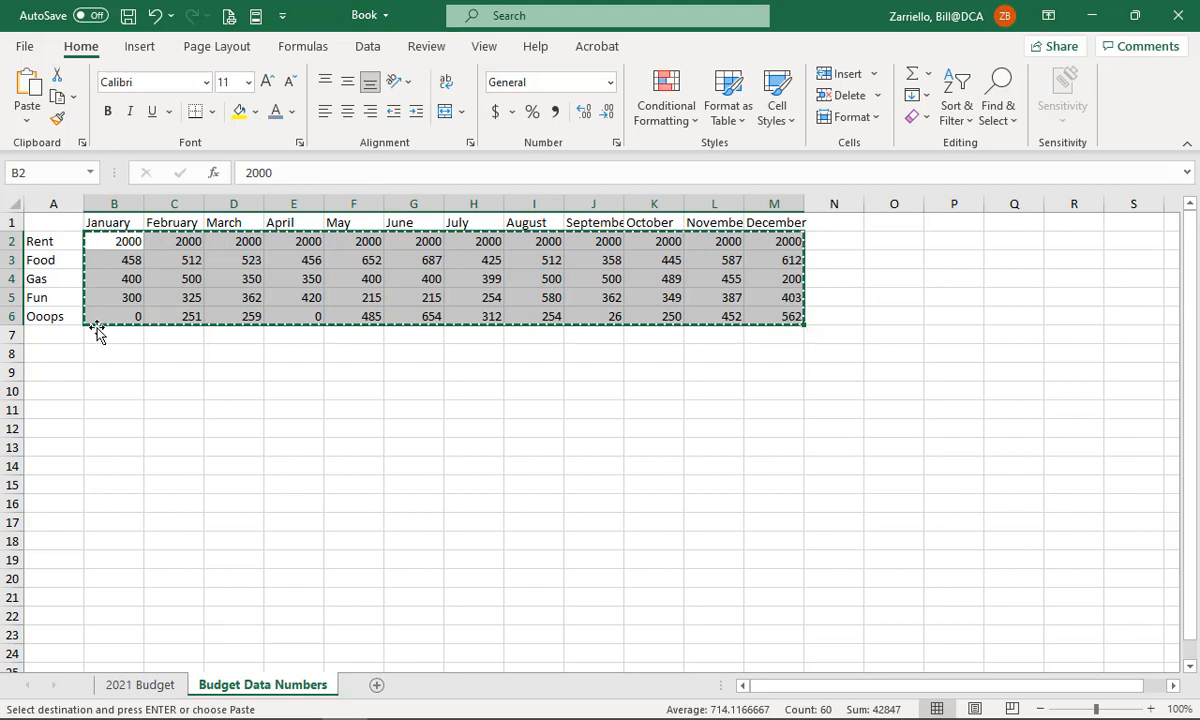
Paste the copied amounts into the 2021 Budget sheet starting at B3 and format them as Currency.
click(140, 685)
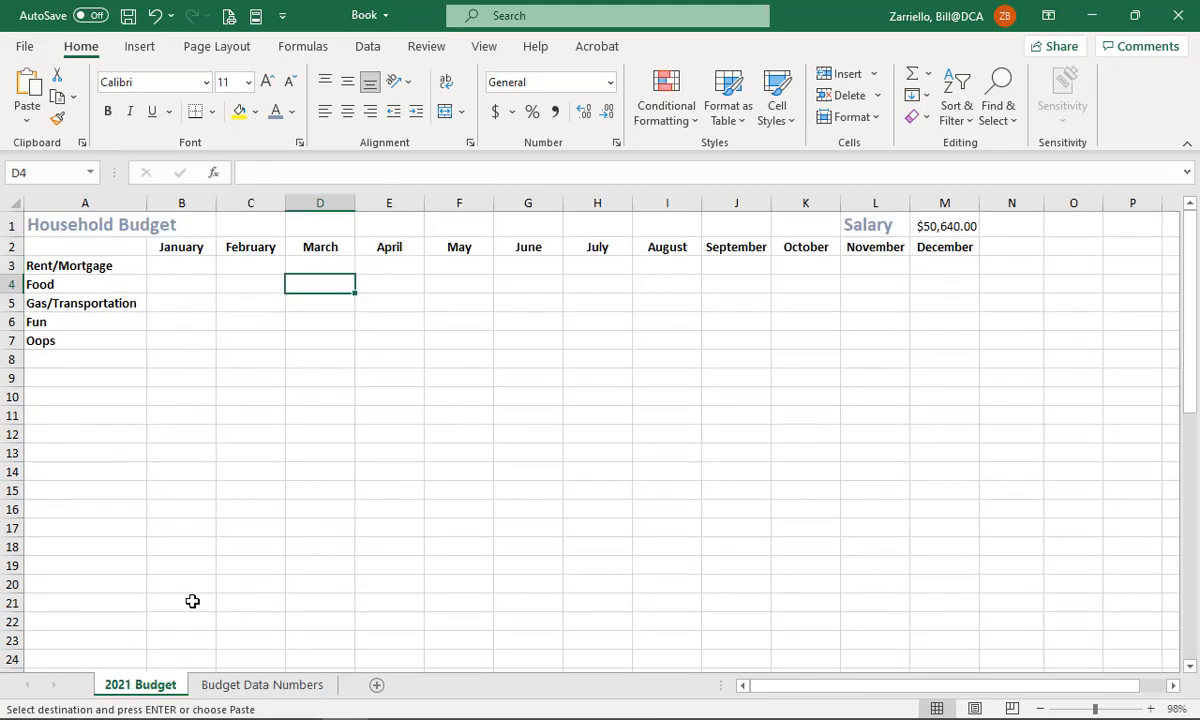
click(177, 267)
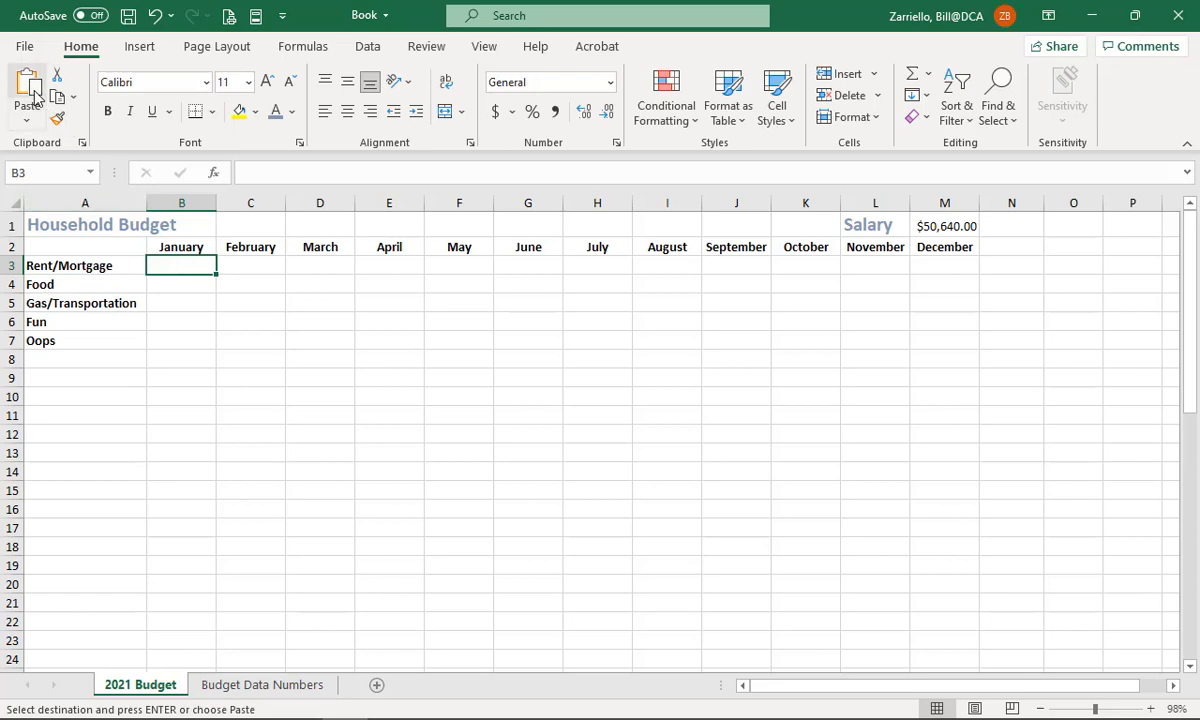
right_click(186, 263)
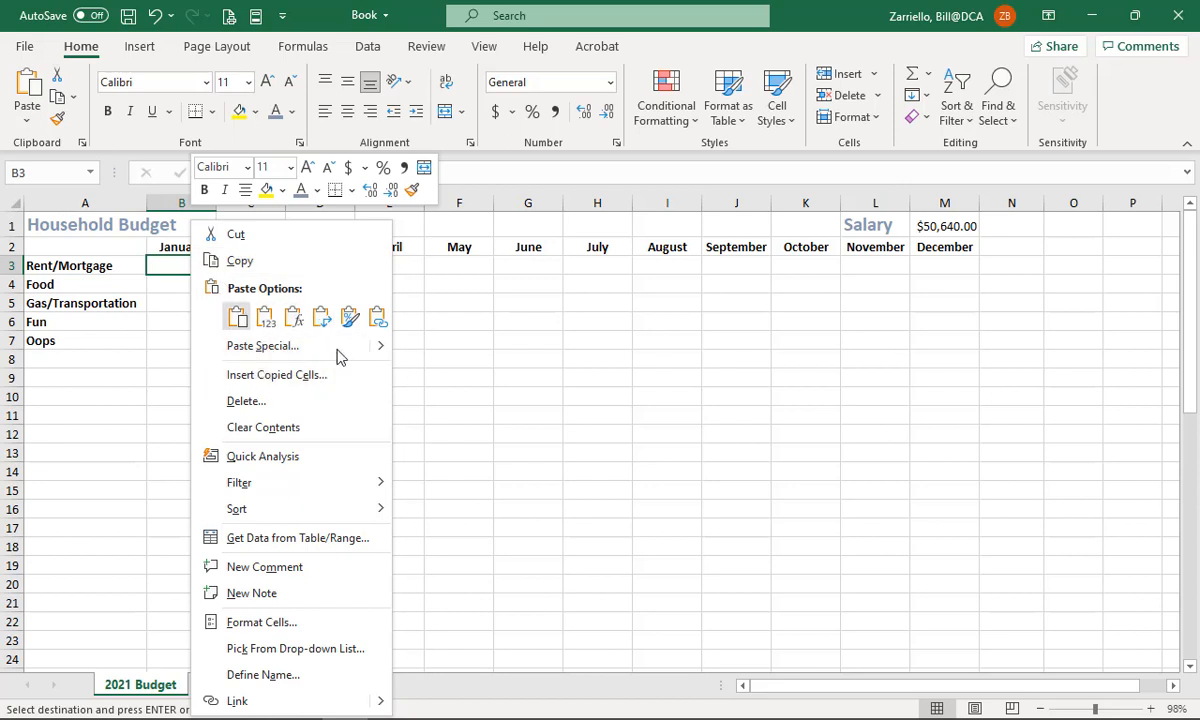
click(180, 267)
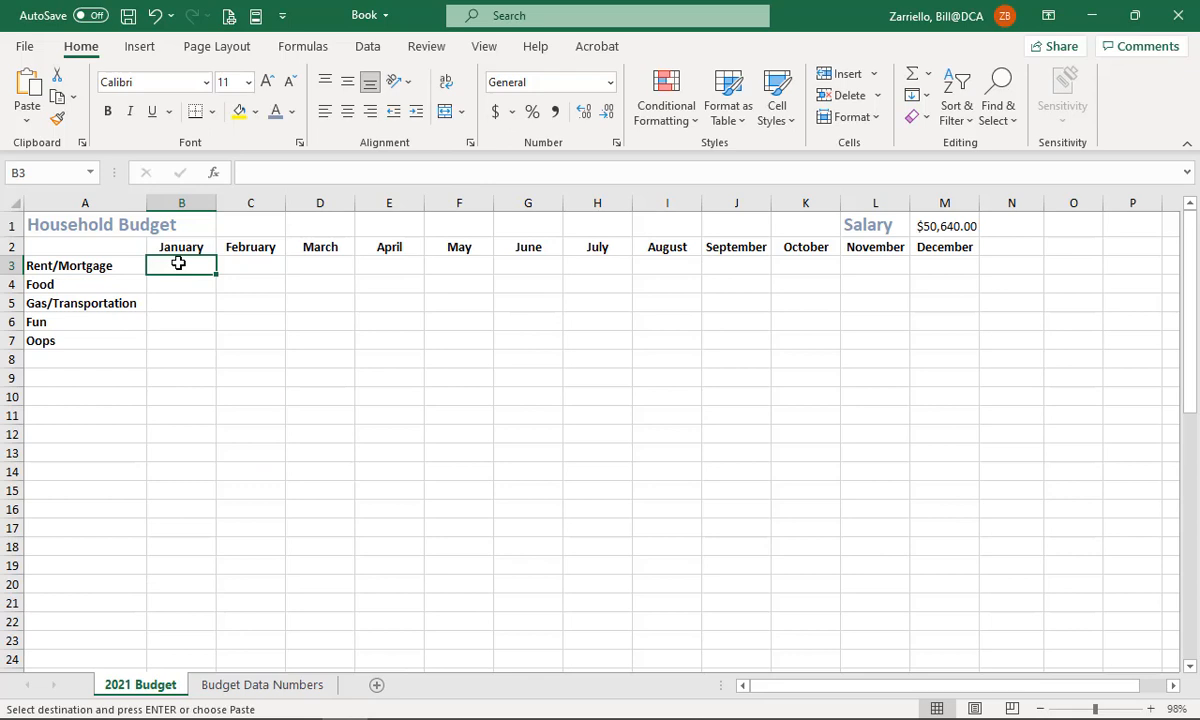
key(ctrl+v)
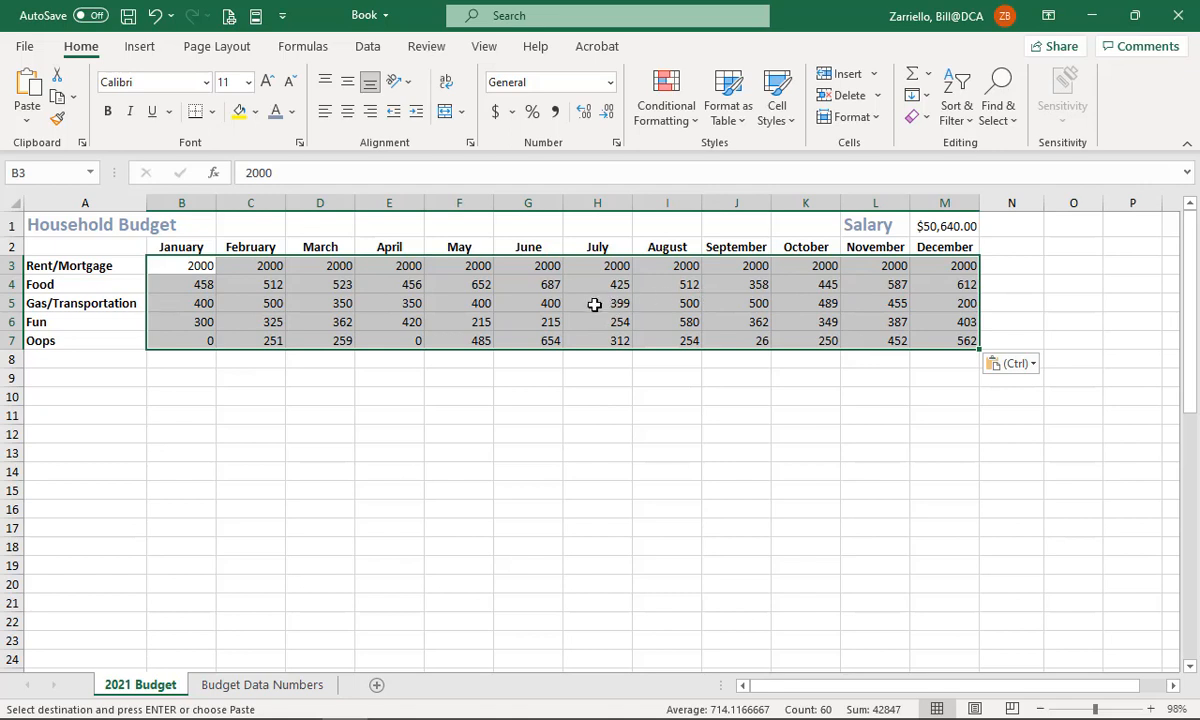
click(610, 85)
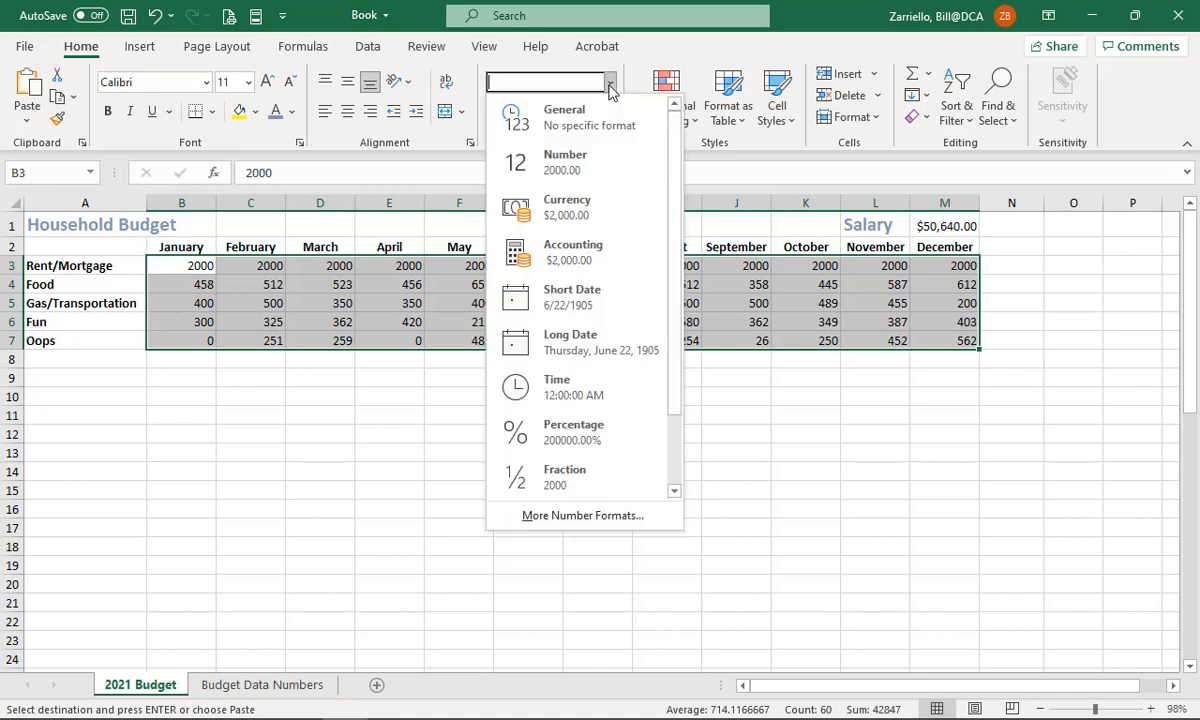
click(567, 206)
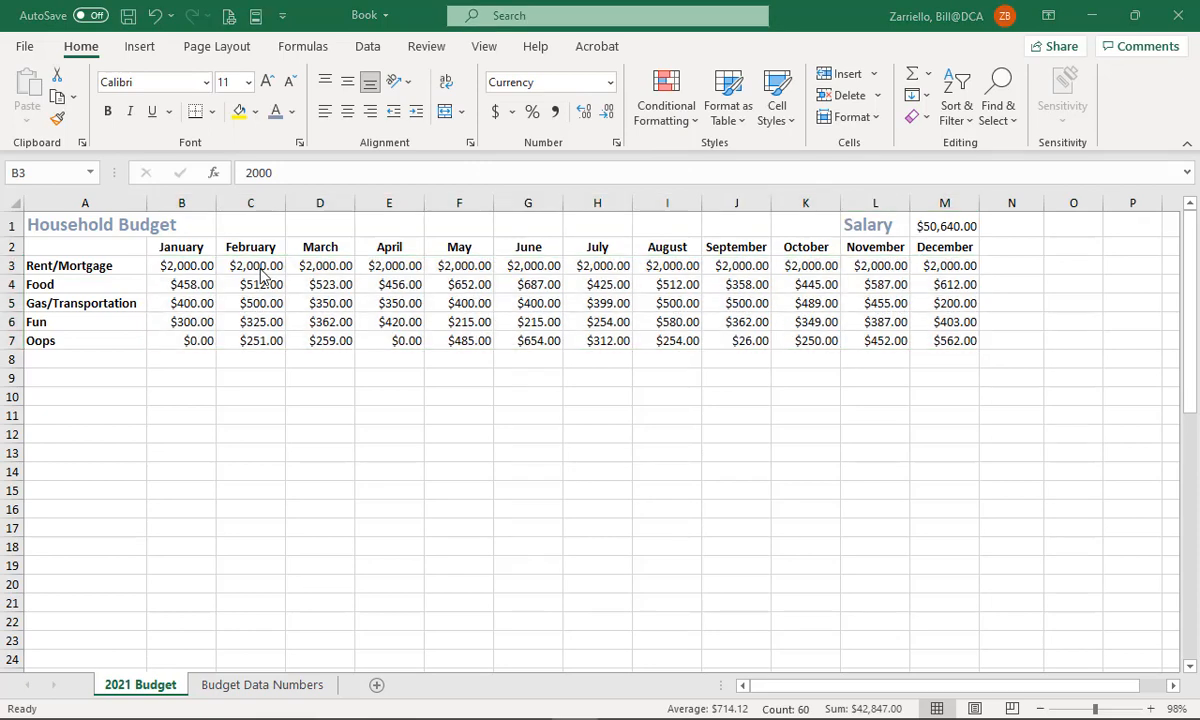
Hide the Budget Data Numbers sheet again.
click(258, 440)
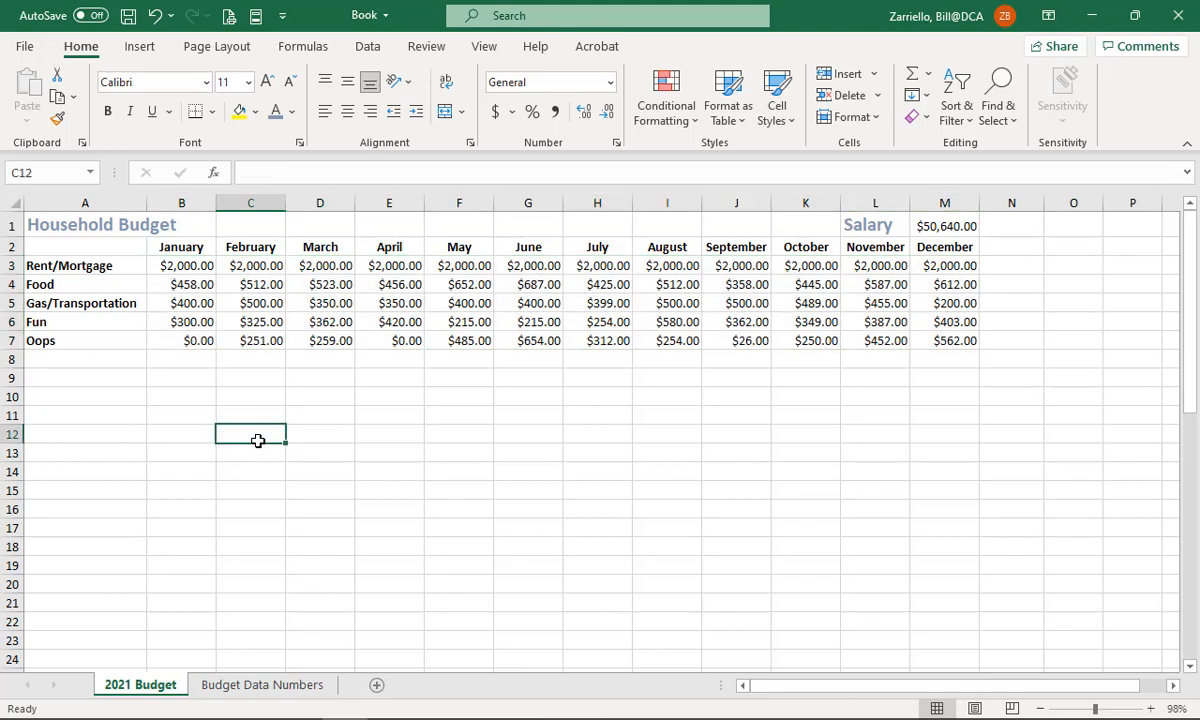
right_click(270, 690)
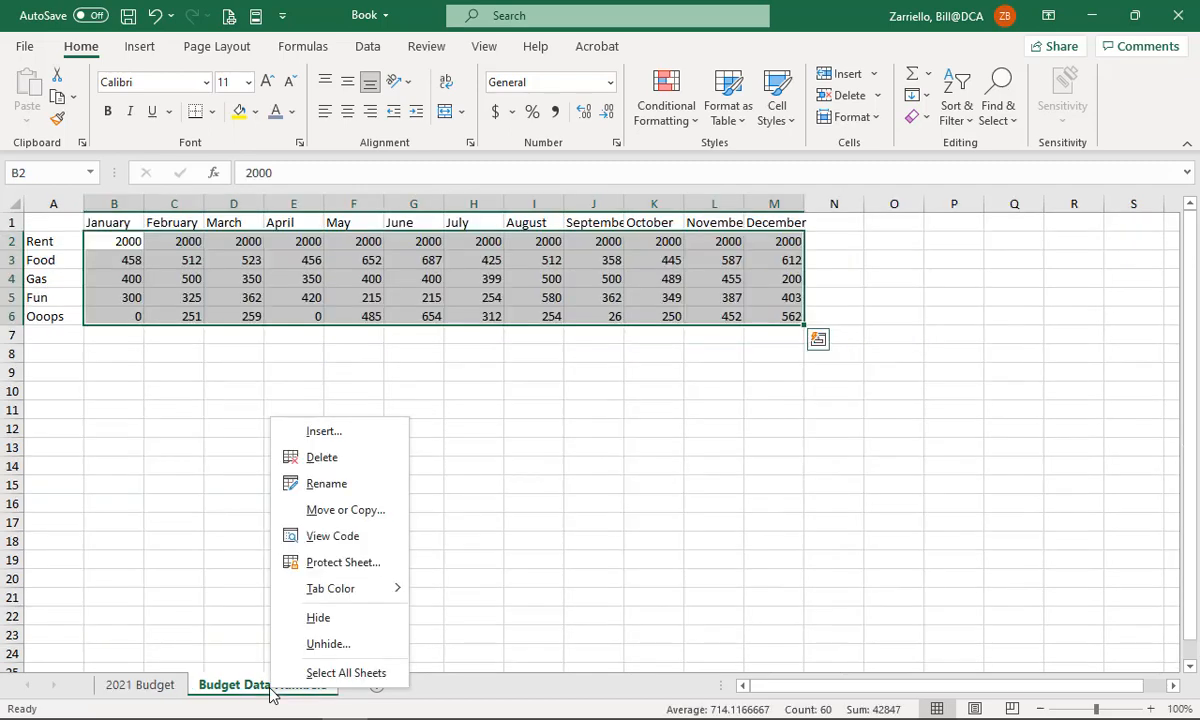
click(318, 618)
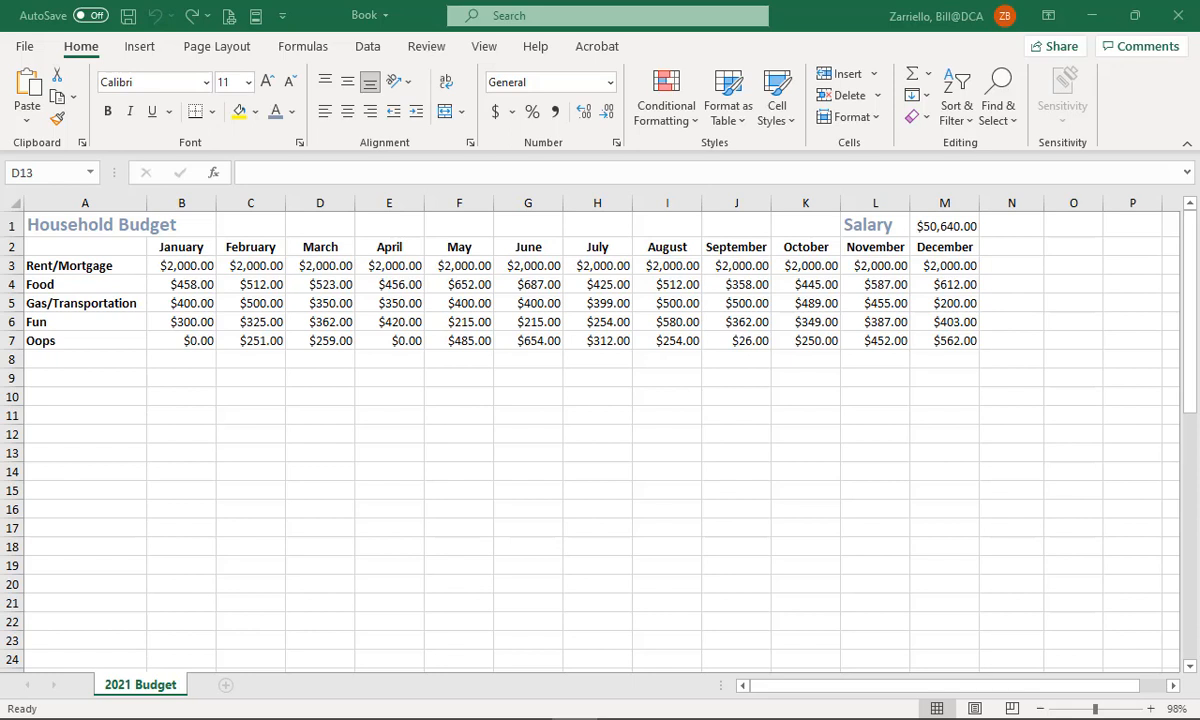
Examine the Order of Operations chart below the budget, from the operator symbols and their letters to the sample expression in row 26.
scroll(795, 515, down, 7)
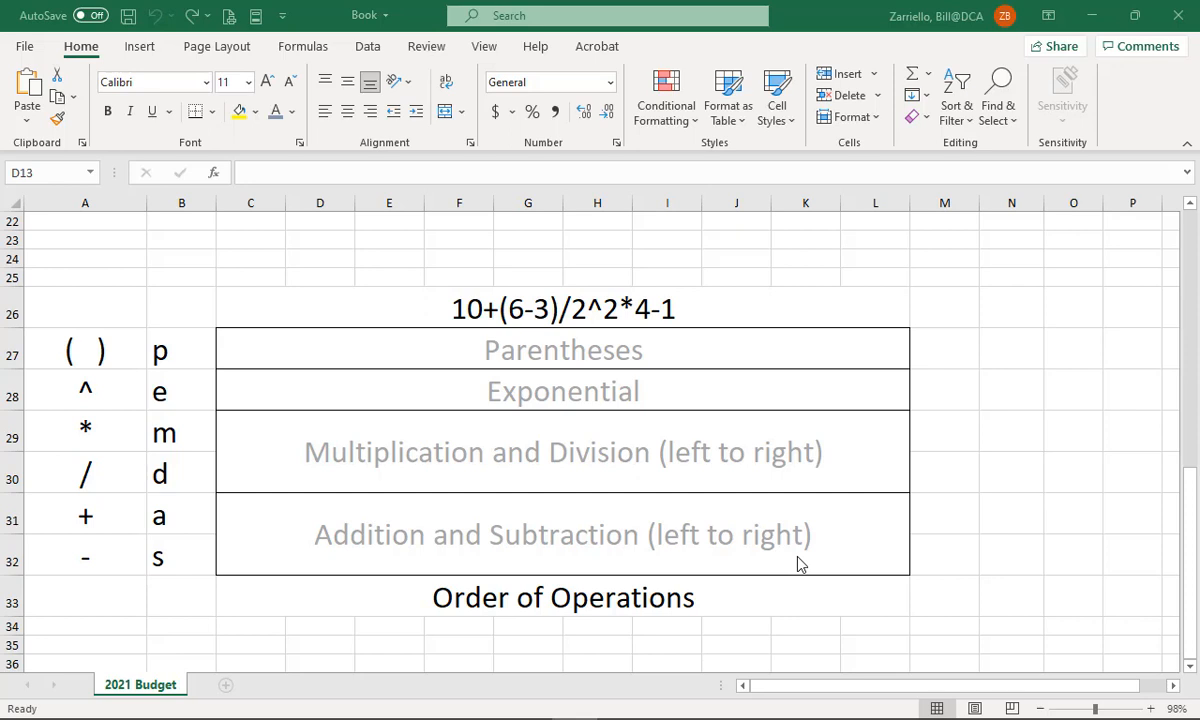
click(173, 349)
click(182, 392)
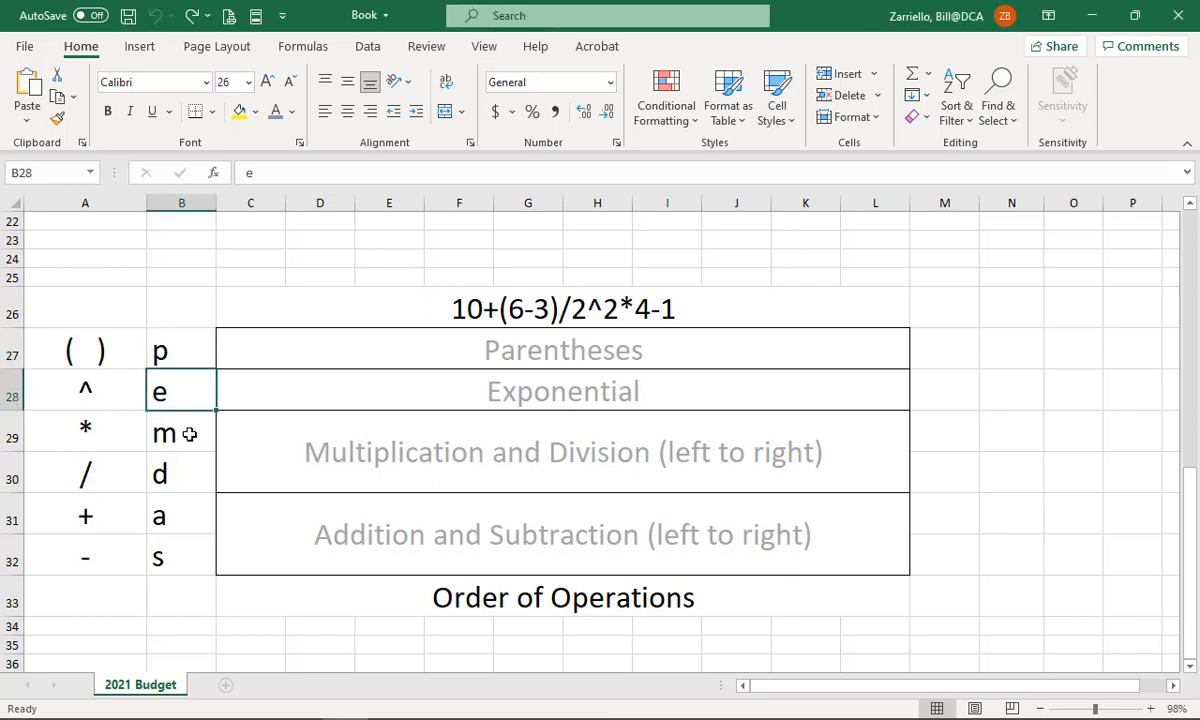
click(190, 439)
click(176, 474)
click(176, 512)
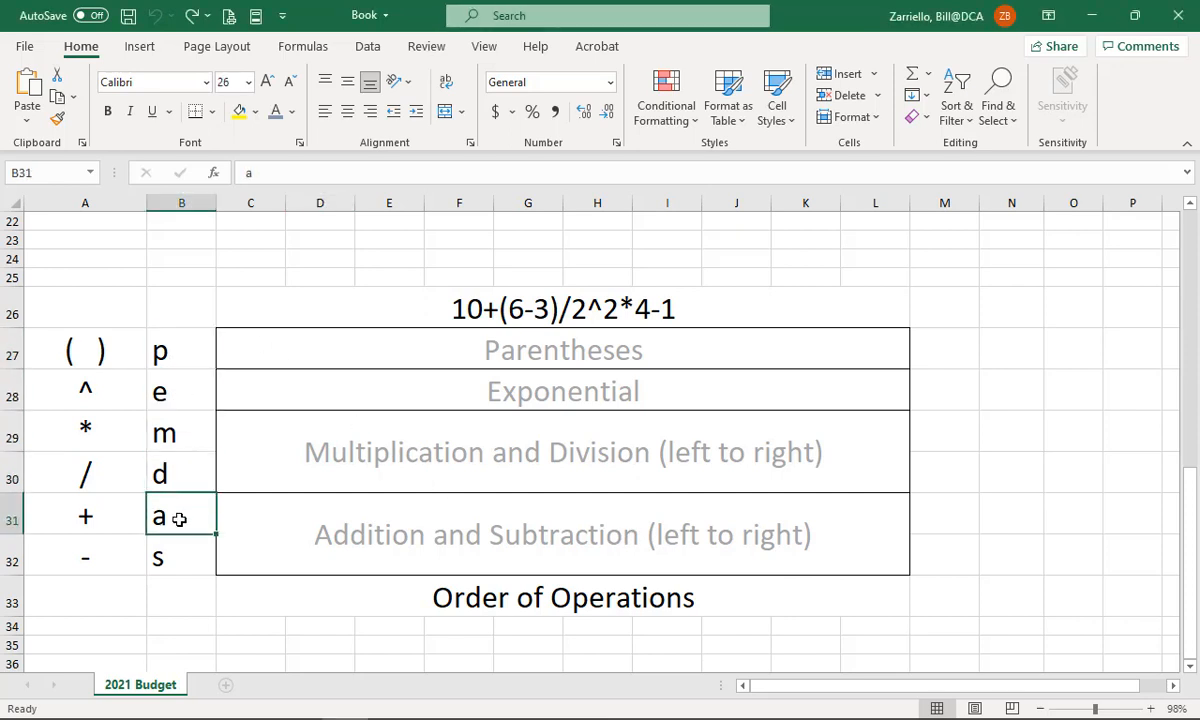
click(176, 554)
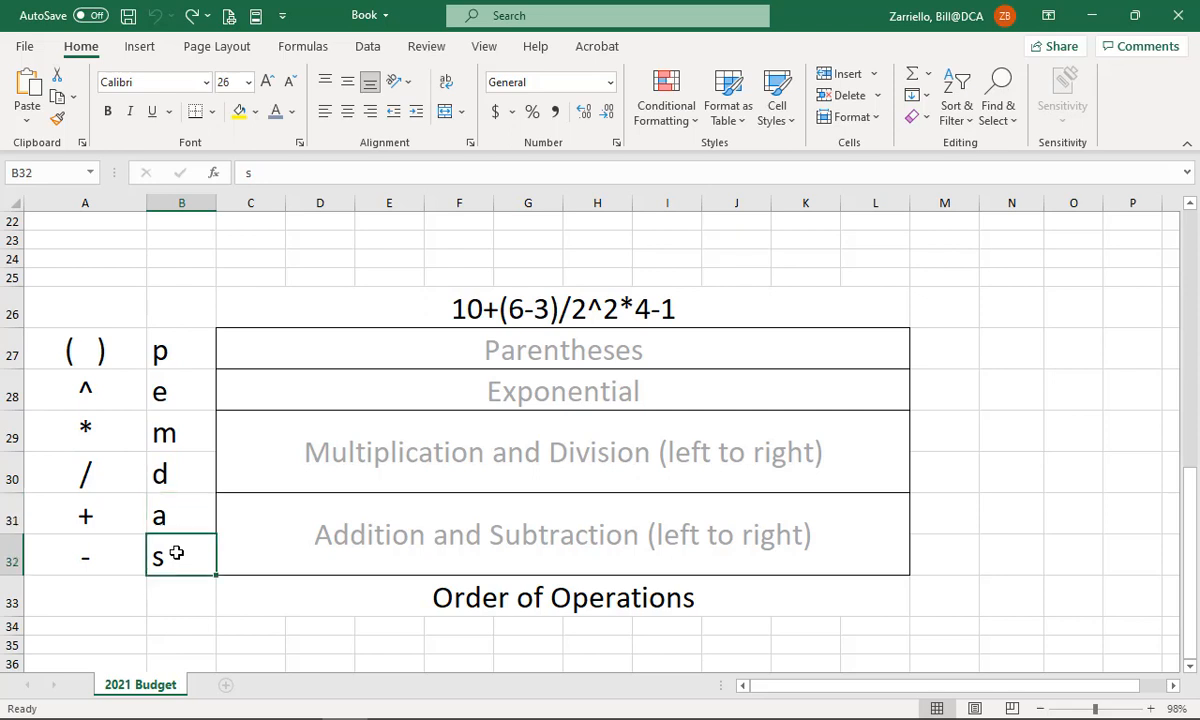
click(176, 354)
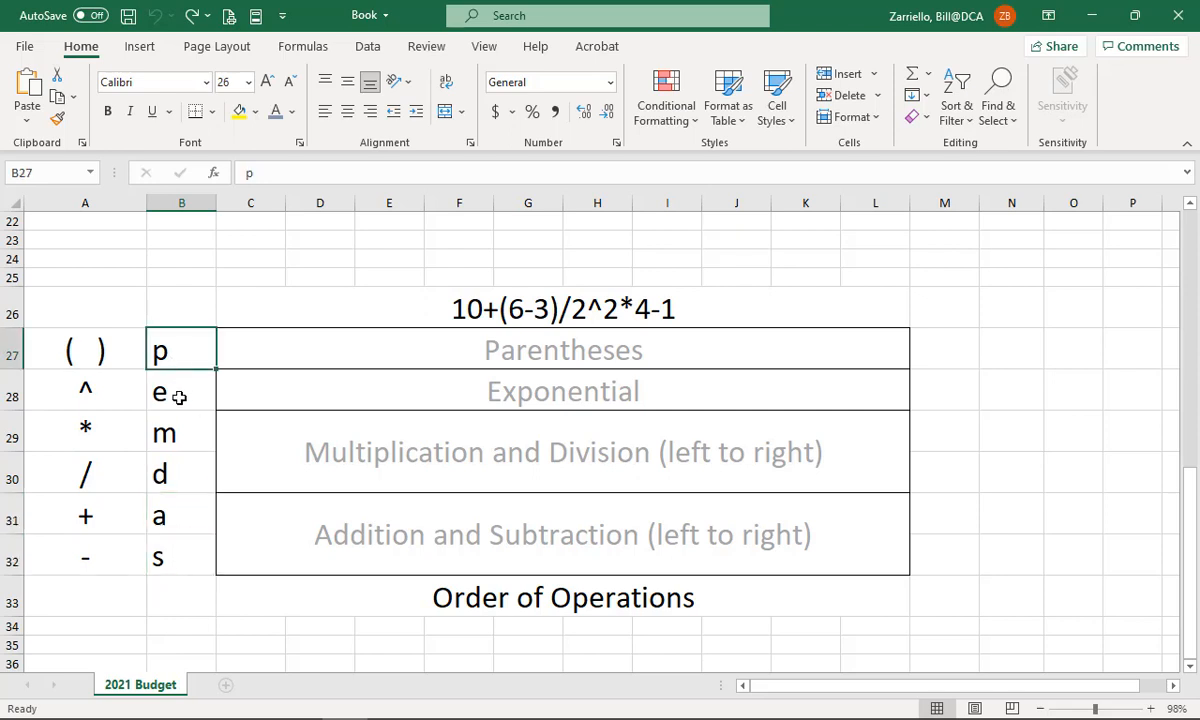
click(177, 391)
click(183, 433)
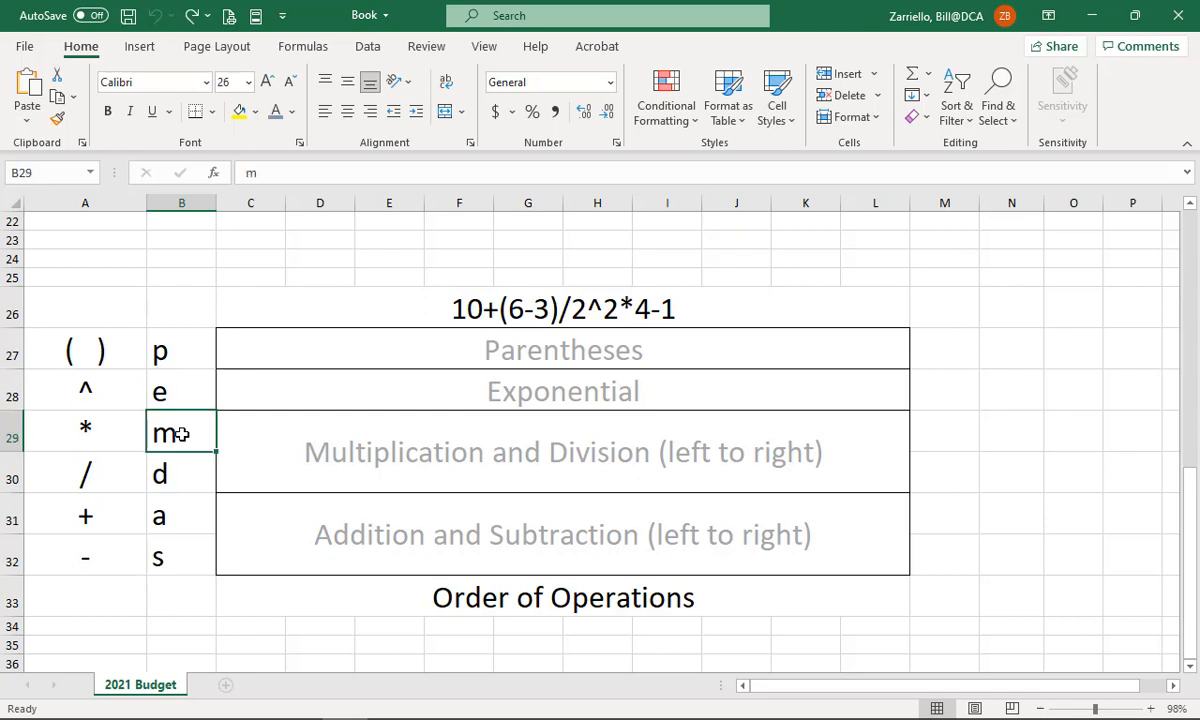
click(180, 474)
click(165, 516)
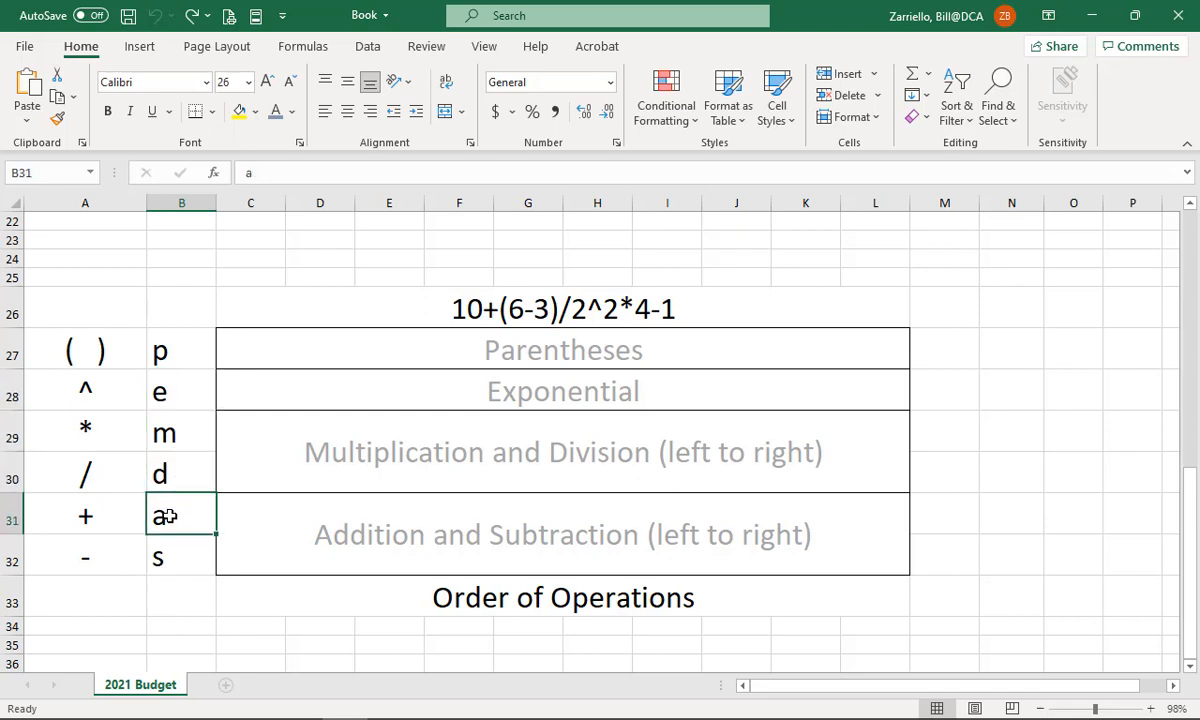
click(167, 556)
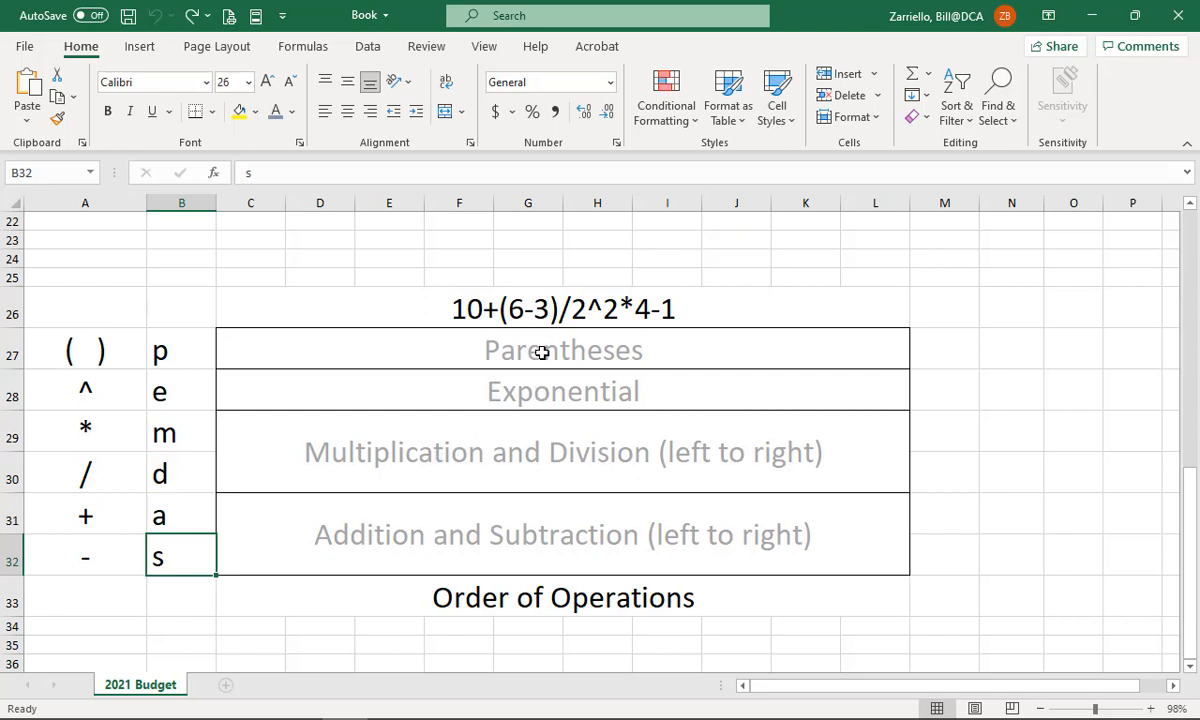
click(507, 335)
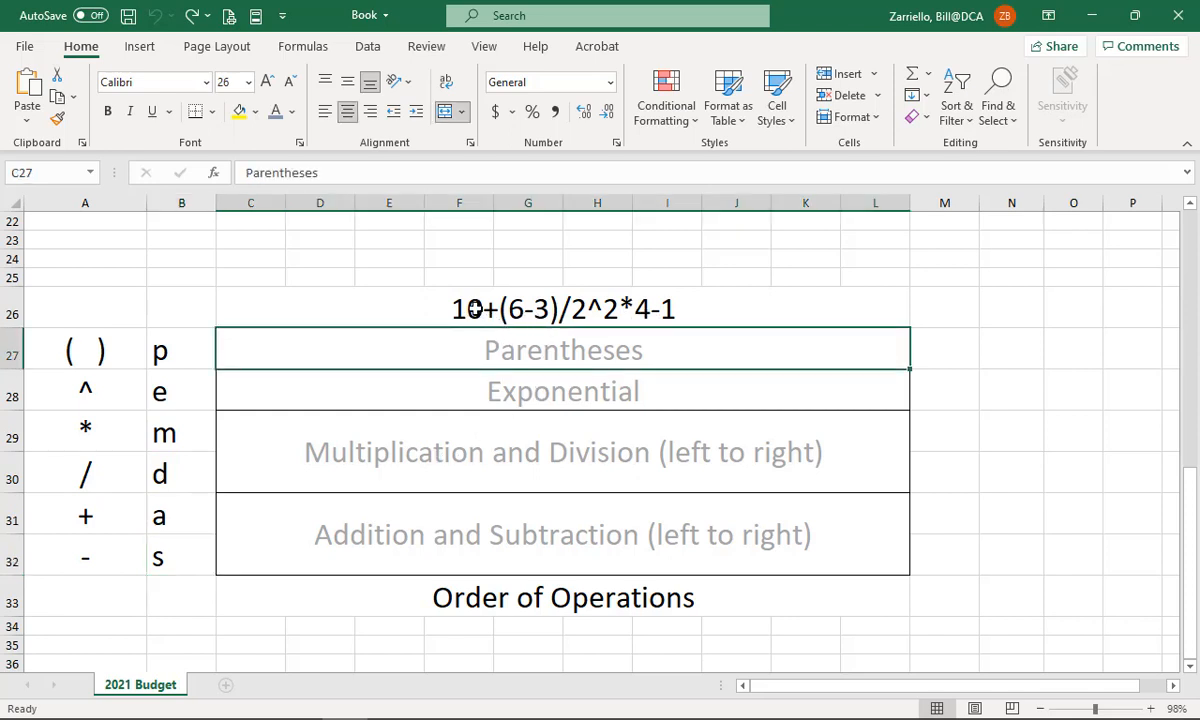
click(557, 312)
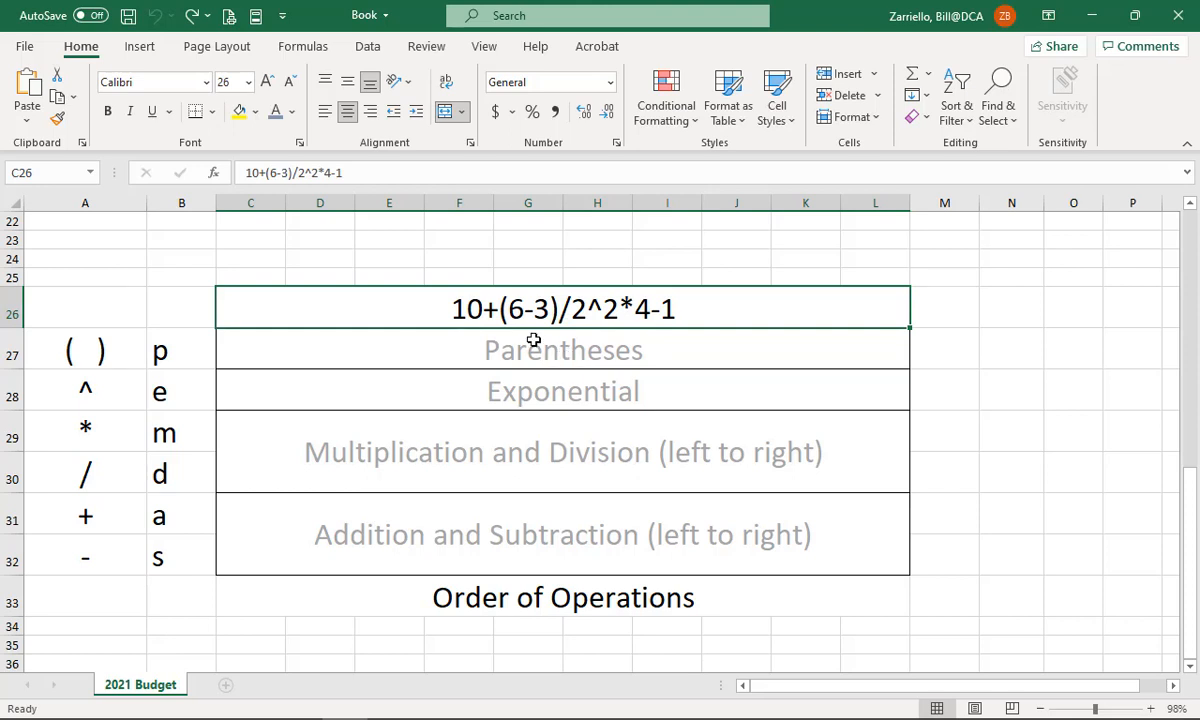
Replace the Parentheses entry in C27 with the expression after solving the parentheses, 10+3/2^2*4-1.
click(520, 338)
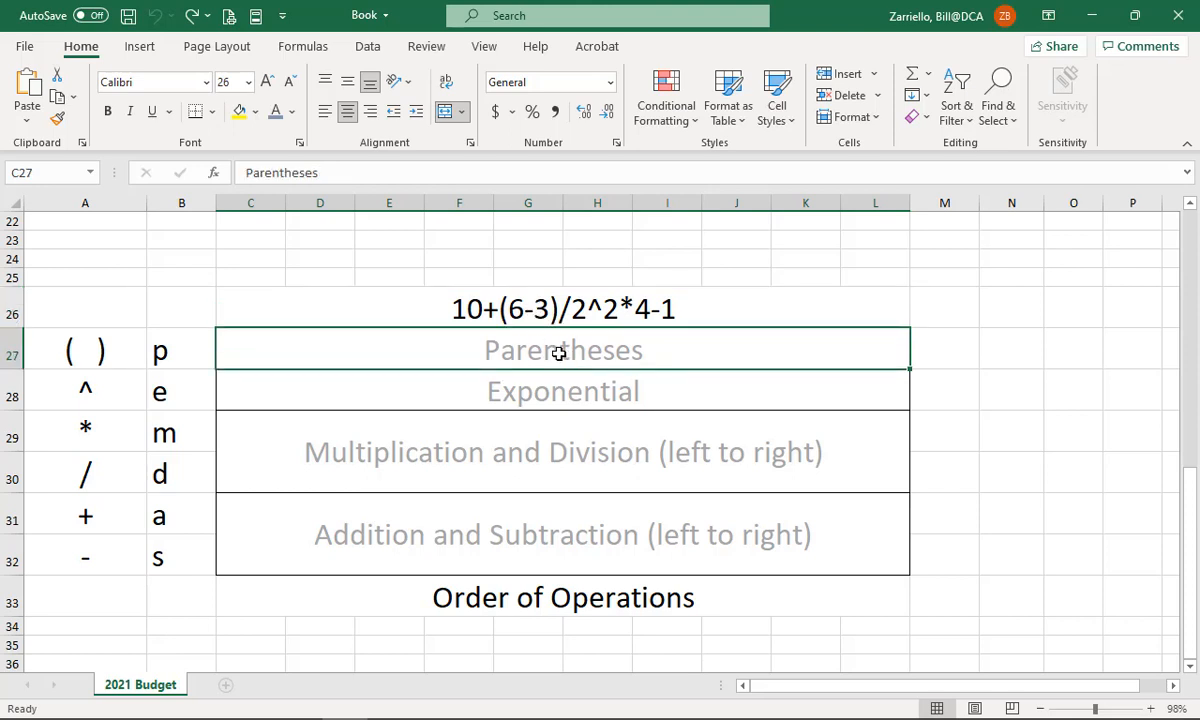
key(BackSpace)
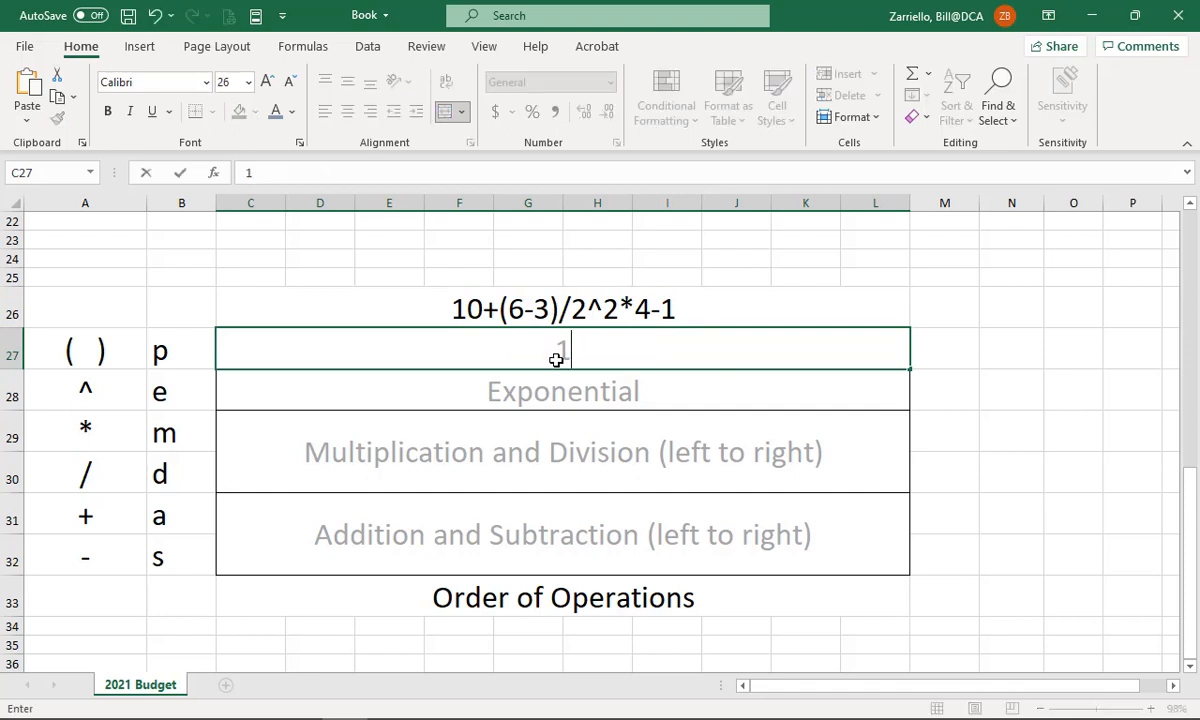
text(10+3/)
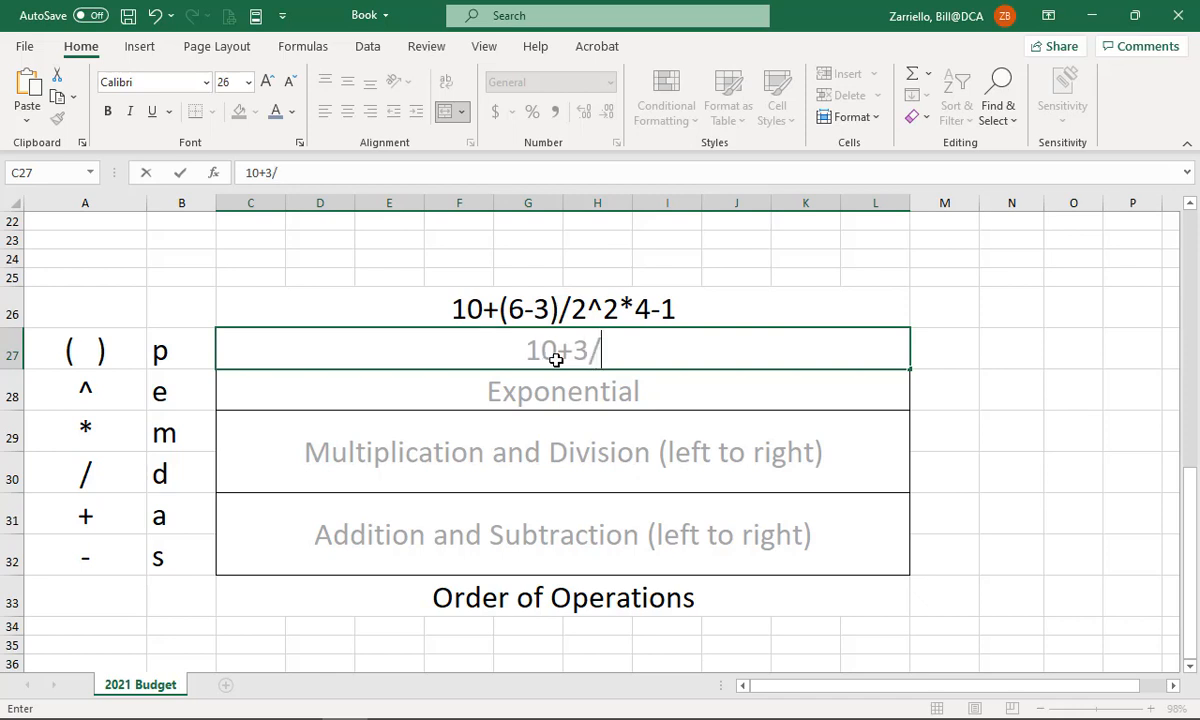
text(2^)
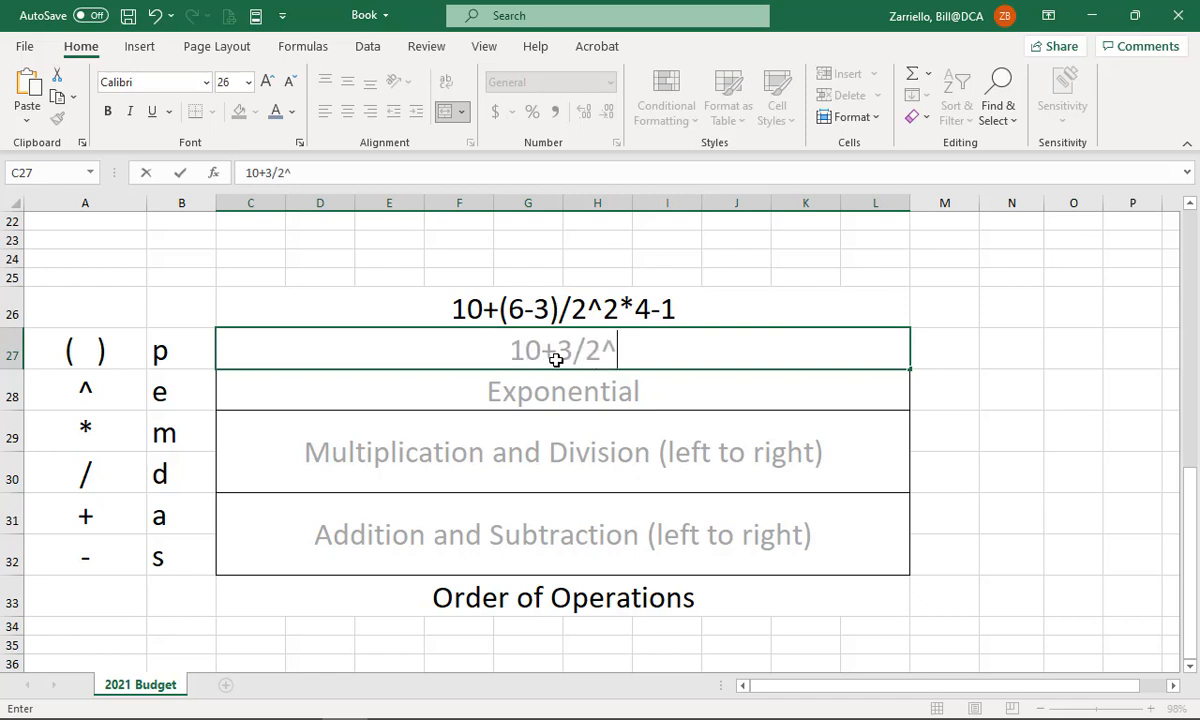
text(2)
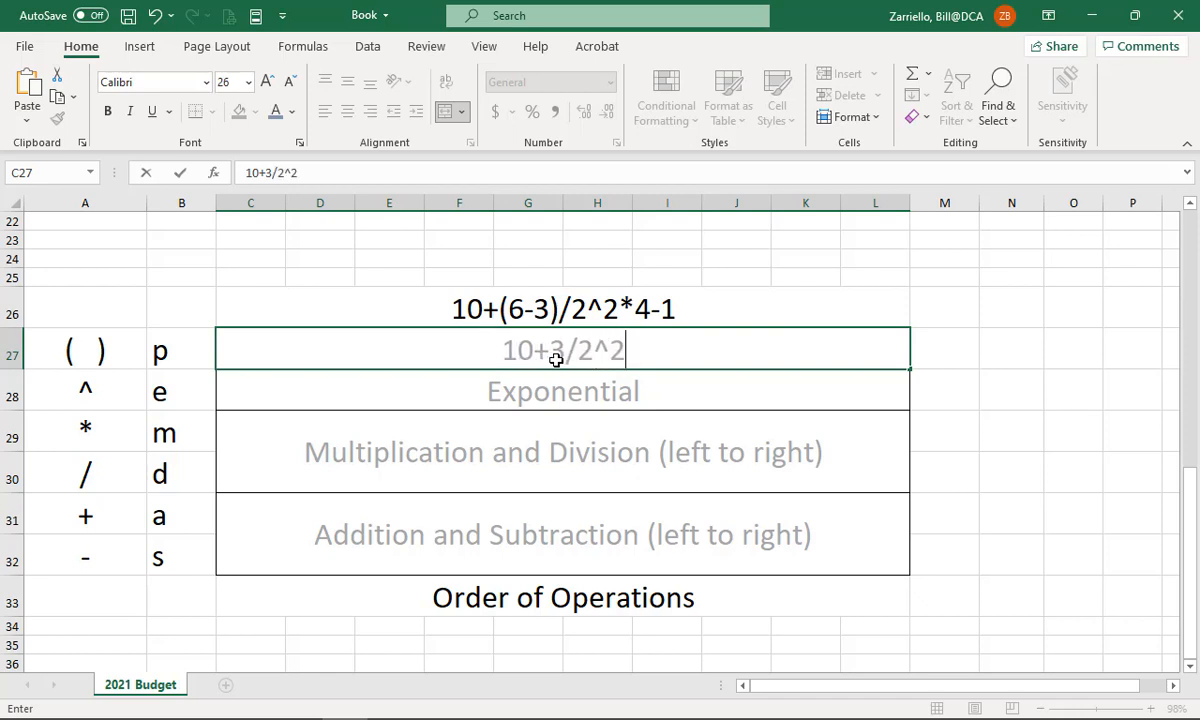
text(*4-1)
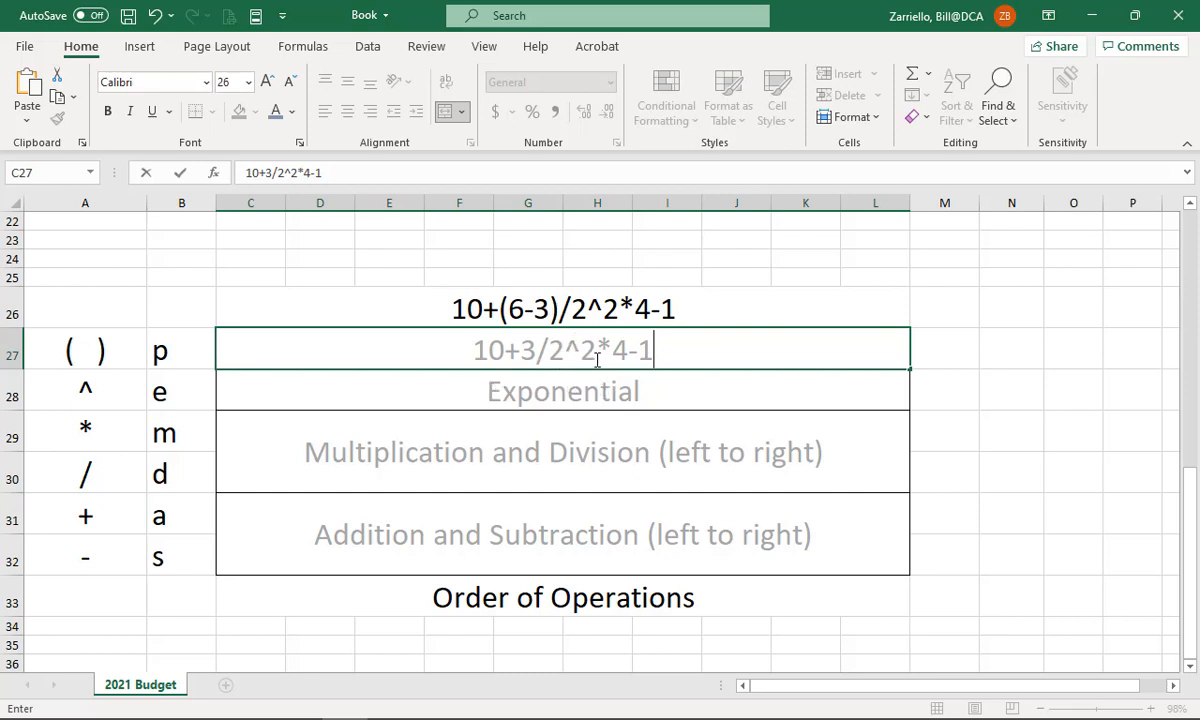
Replace the Exponential entry in C28 with the expression after solving the exponent, 10+3/4*4-1.
click(568, 388)
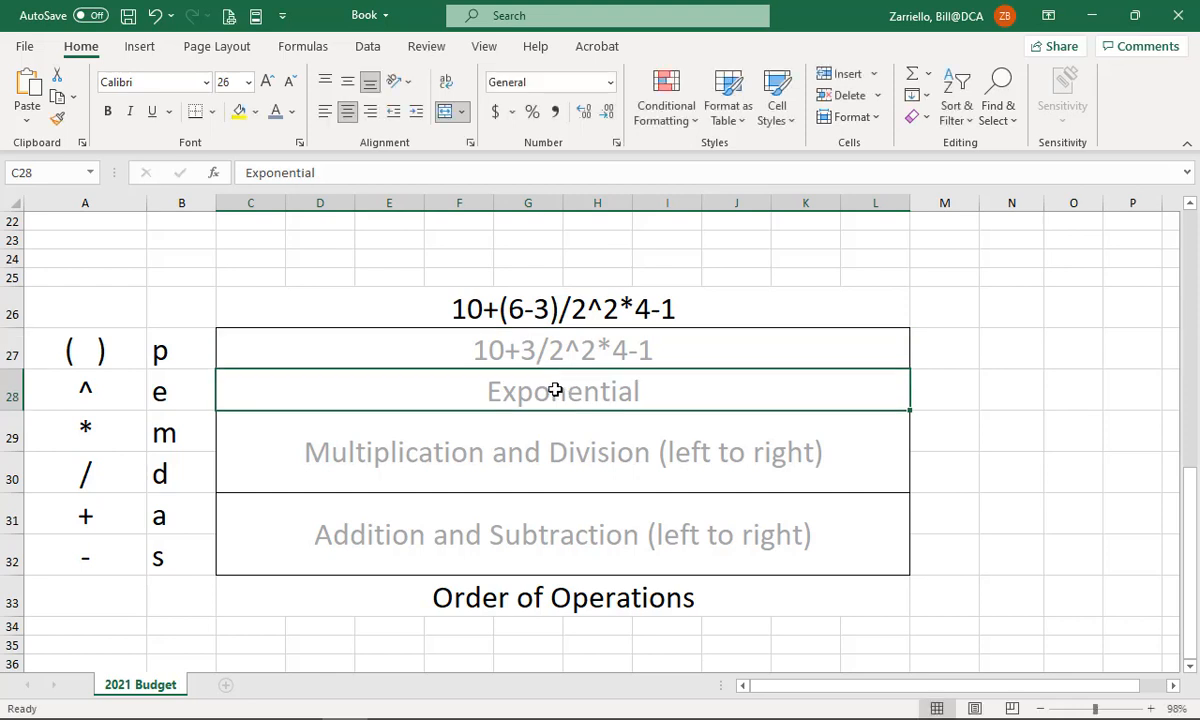
text(10+)
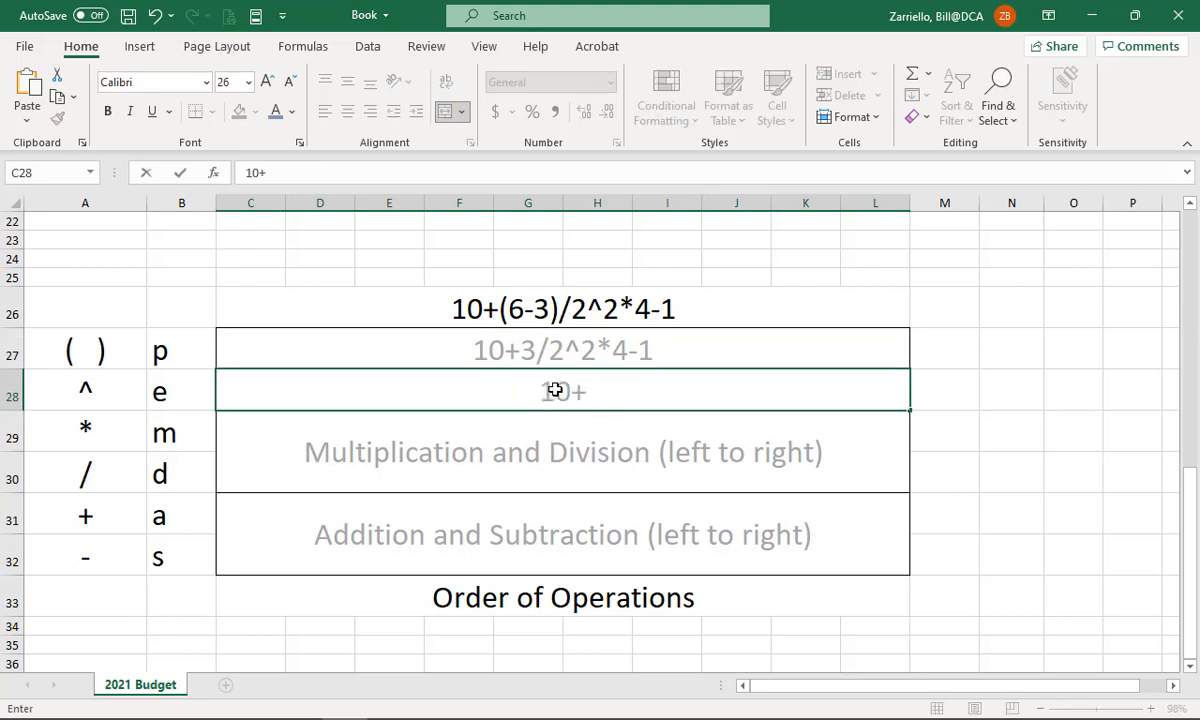
text(3/)
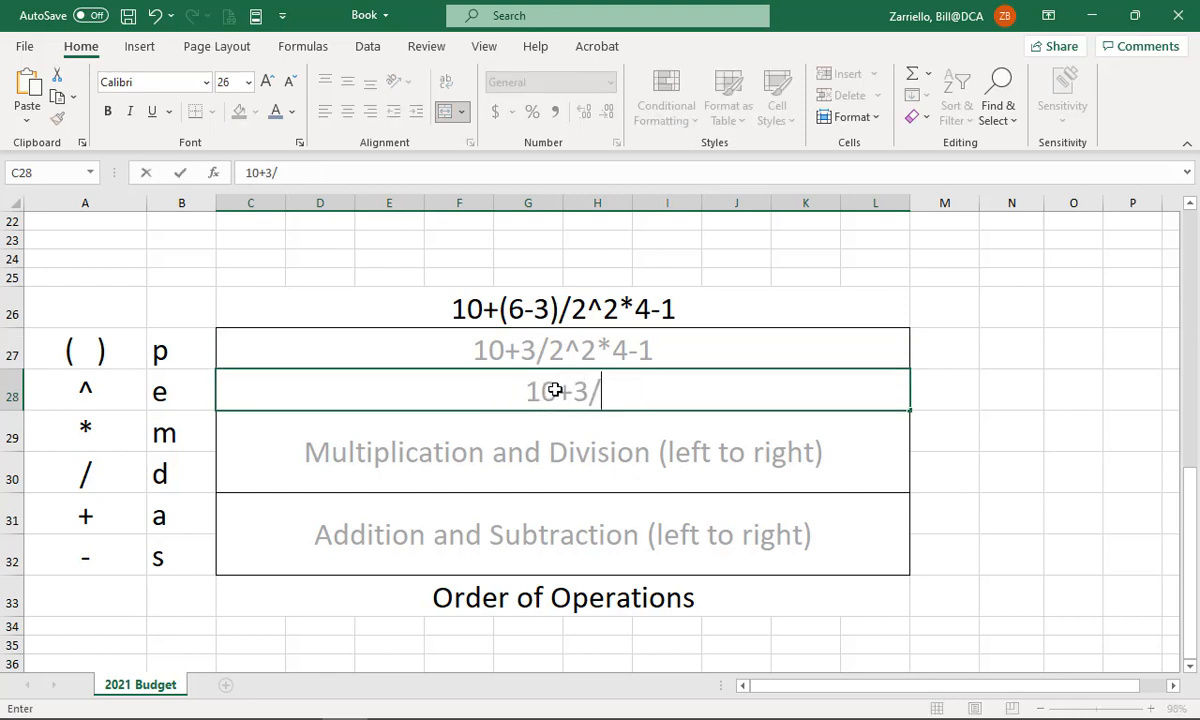
text(4)
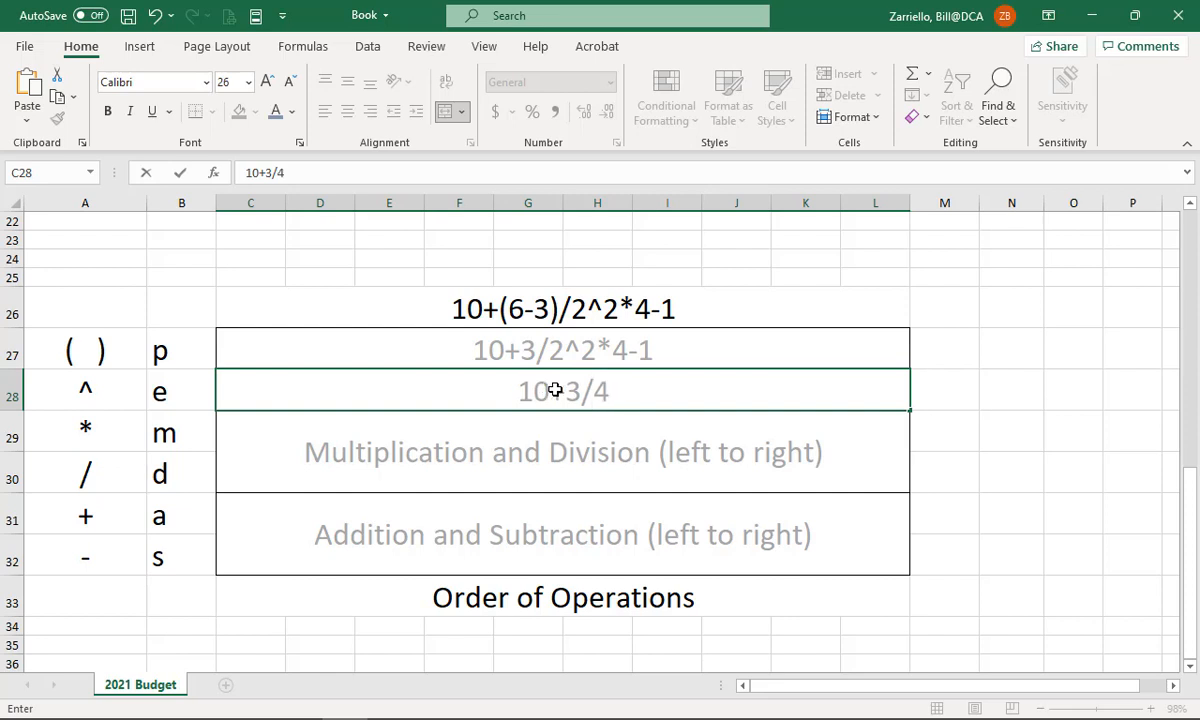
text(*4)
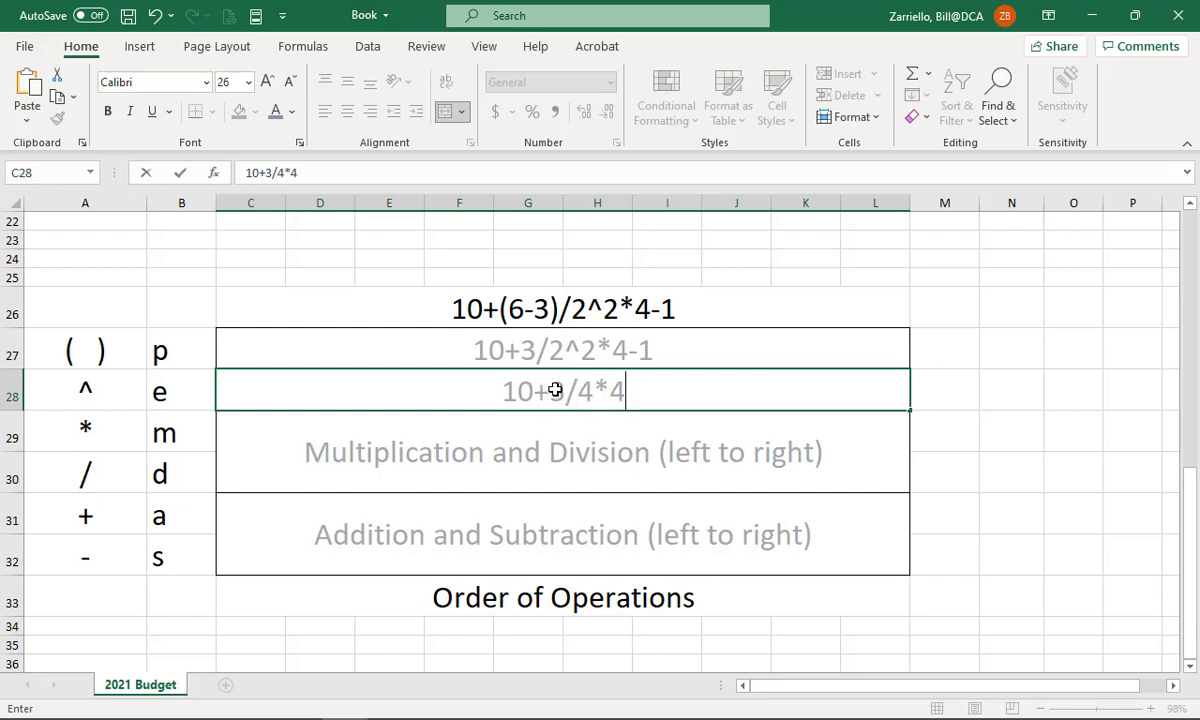
text(-1)
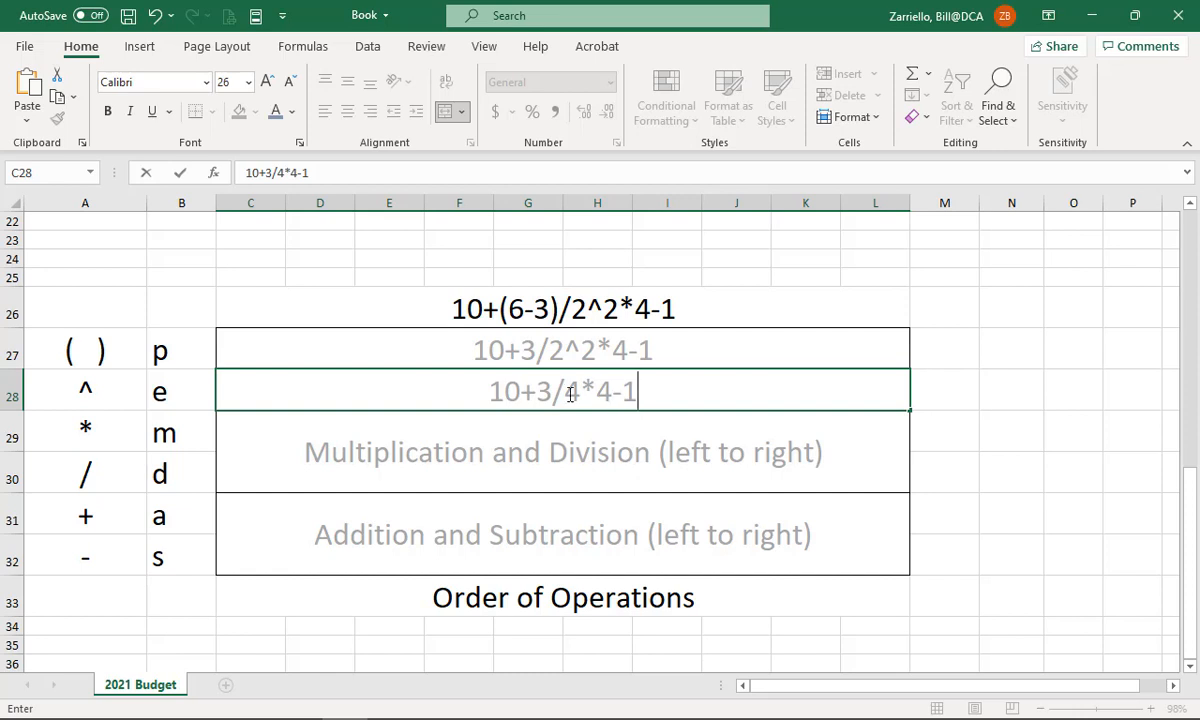
drag(537, 392, 580, 392)
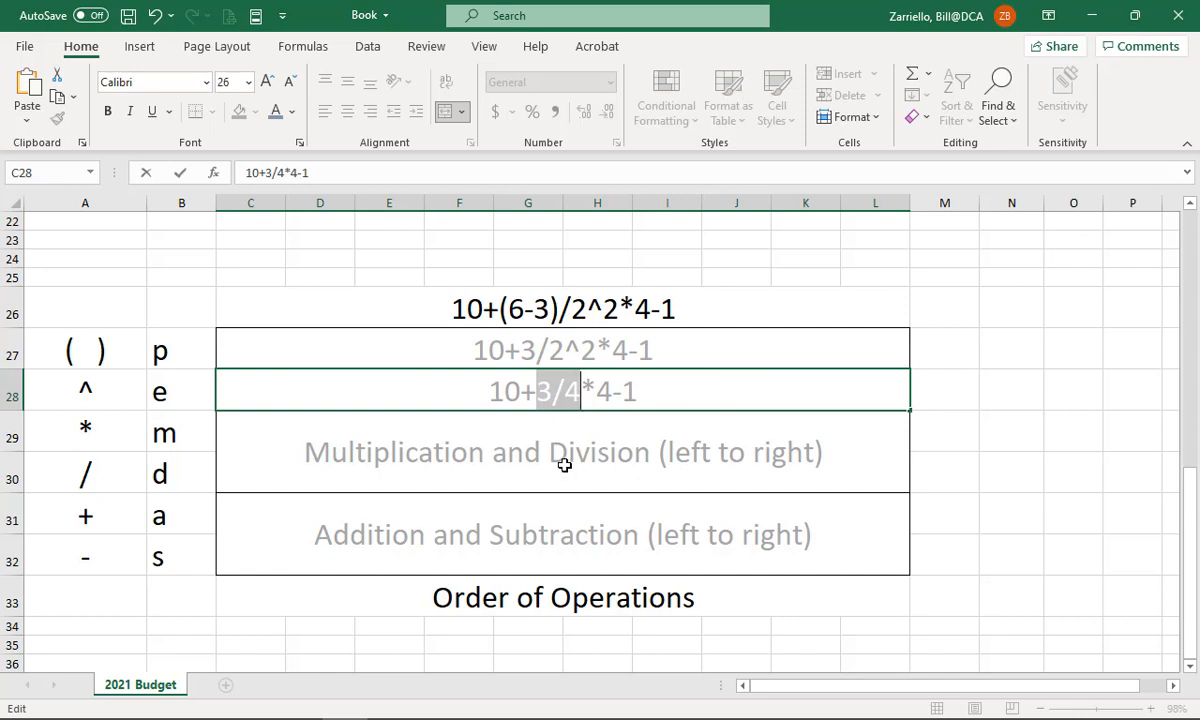
drag(583, 391, 610, 393)
Replace the Multiplication and Division entry in C29 with the simplified expression 10+3-1.
click(534, 456)
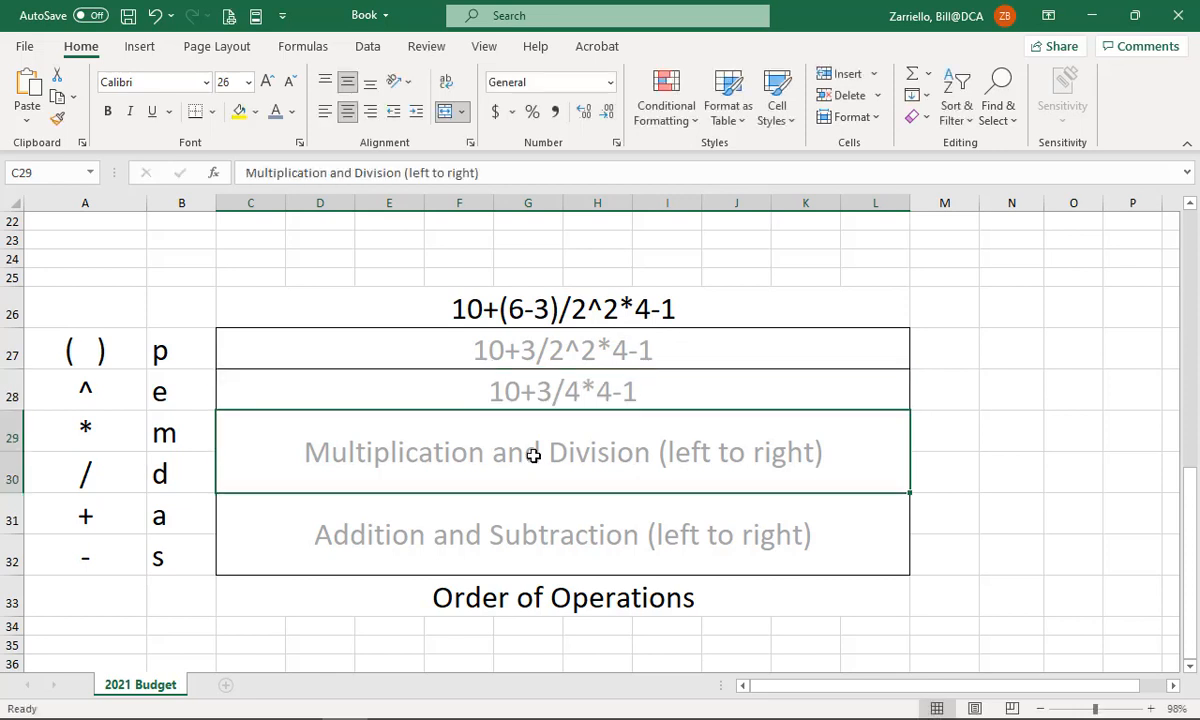
text(10)
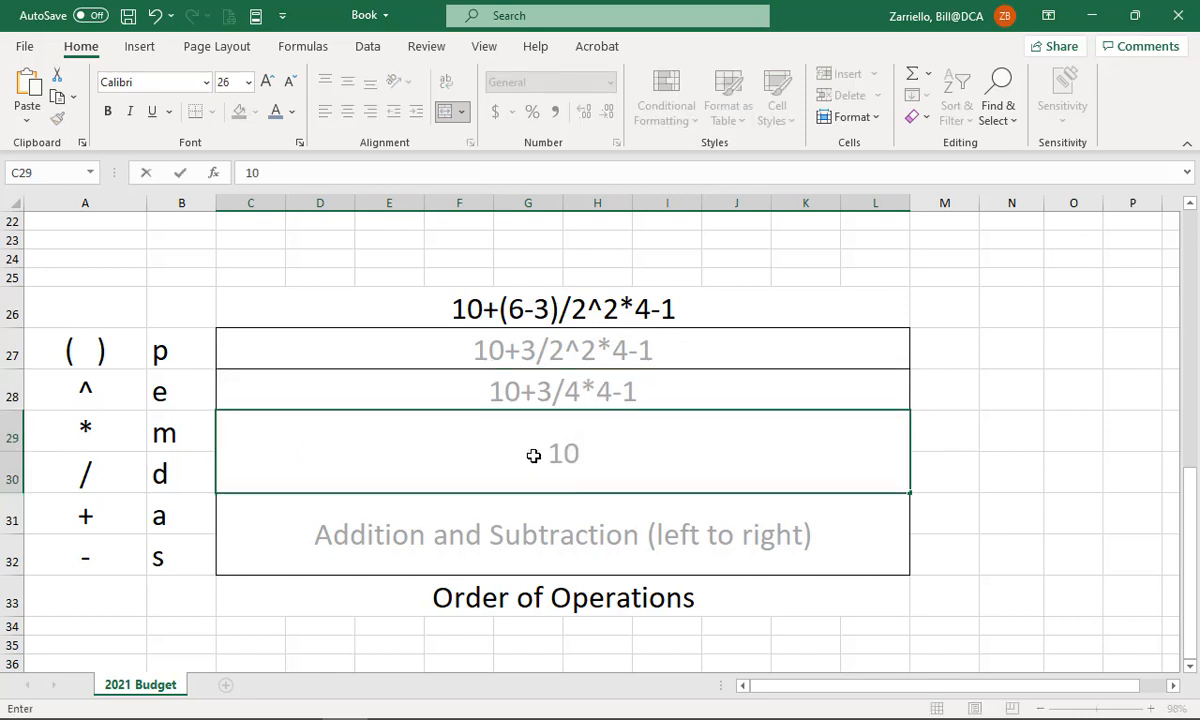
text(+)
text(3)
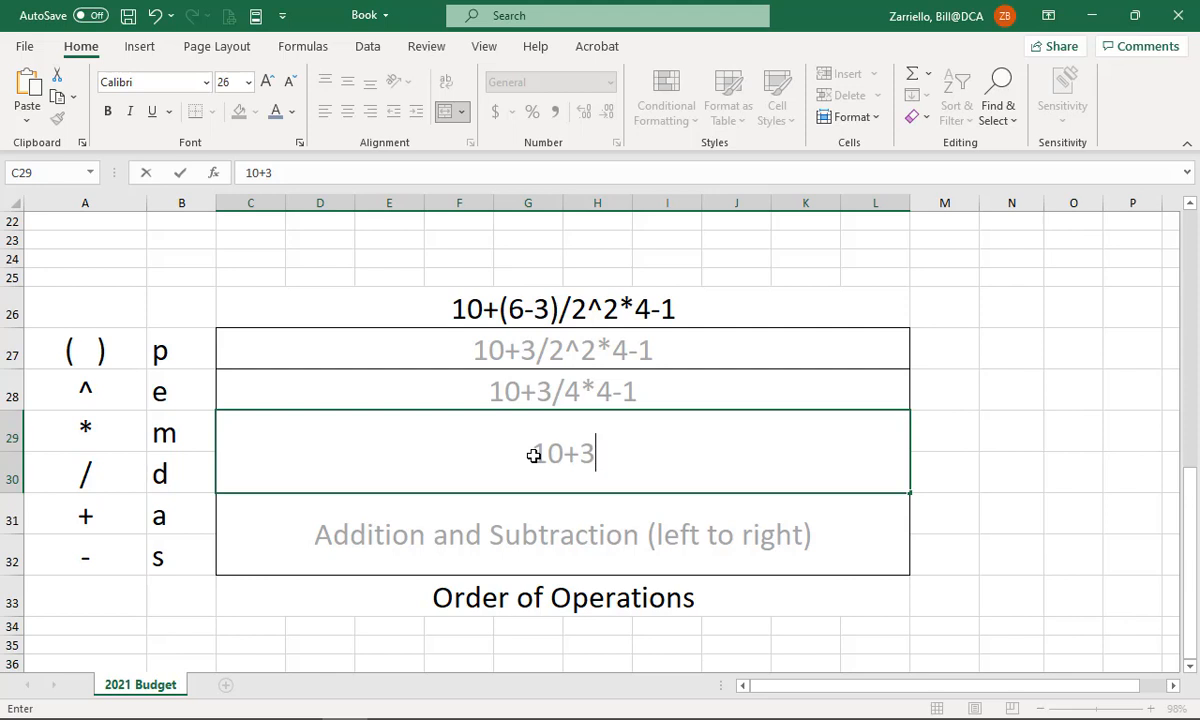
text(-1)
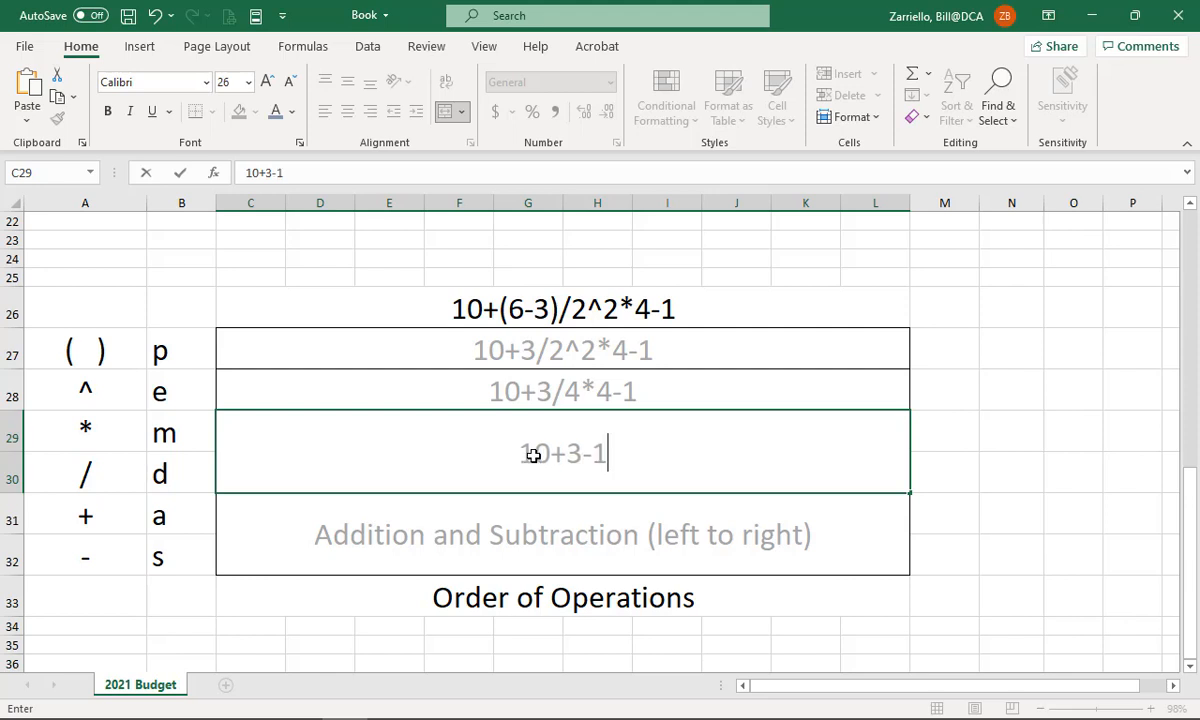
Replace the Addition and Subtraction entry in C31 with the final answer, 12.
click(578, 545)
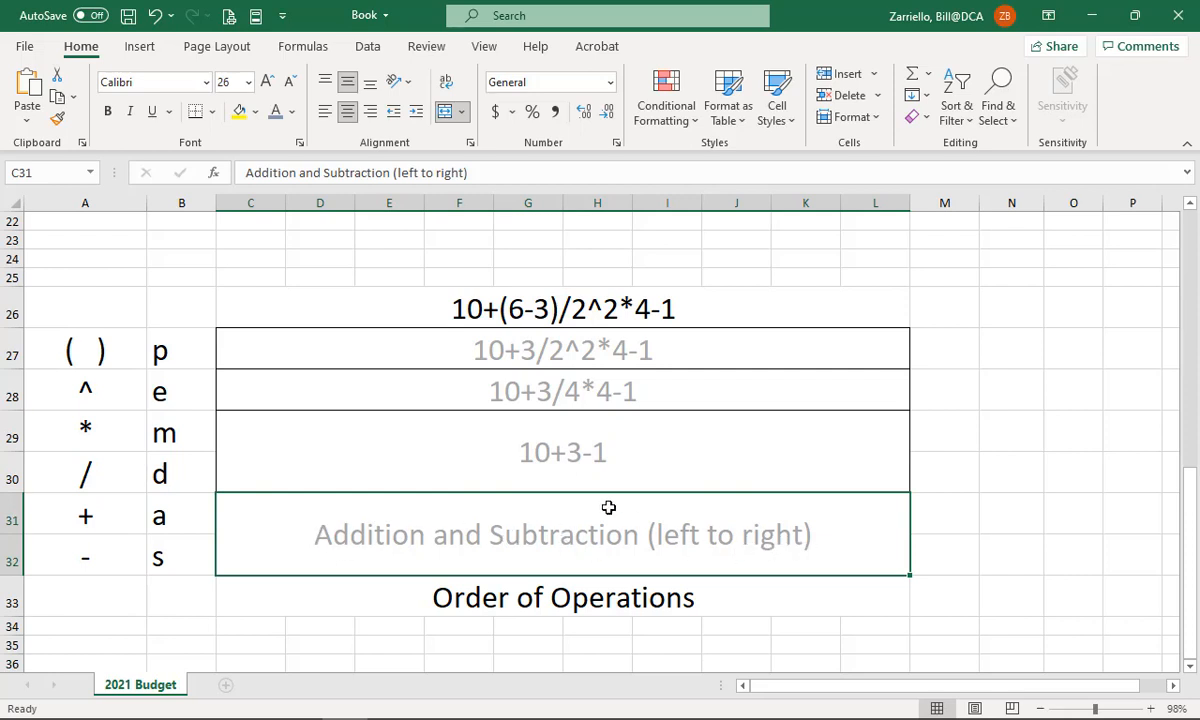
text(12)
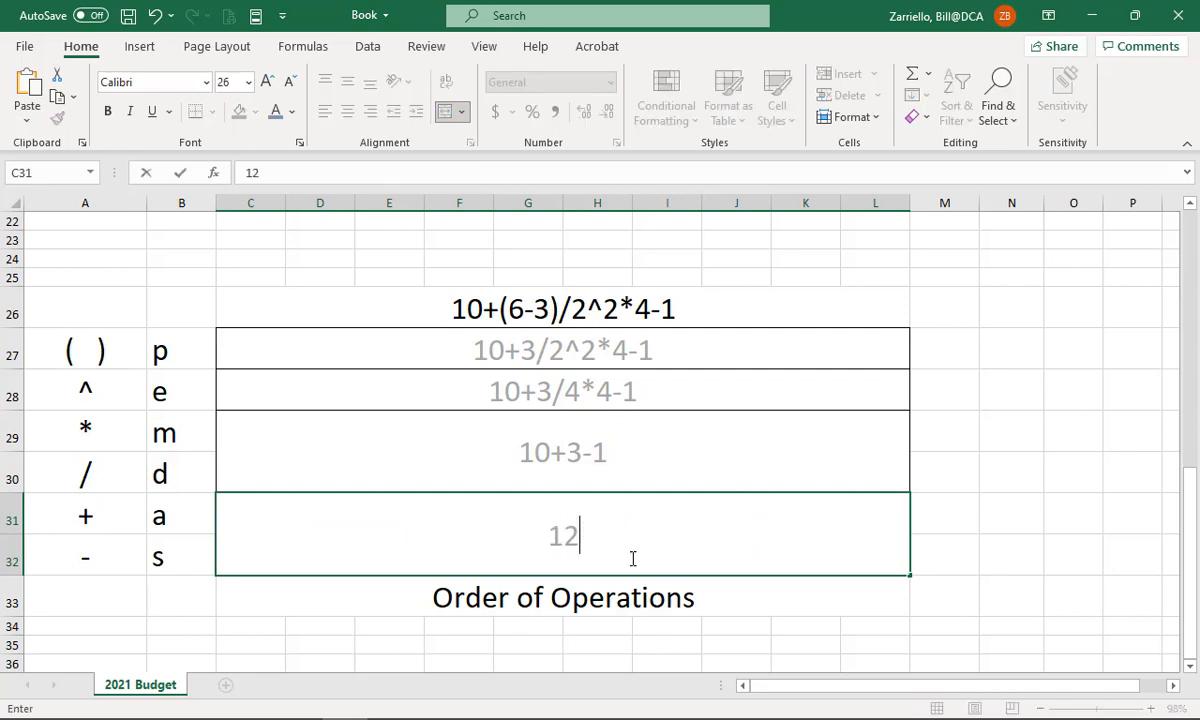
click(948, 556)
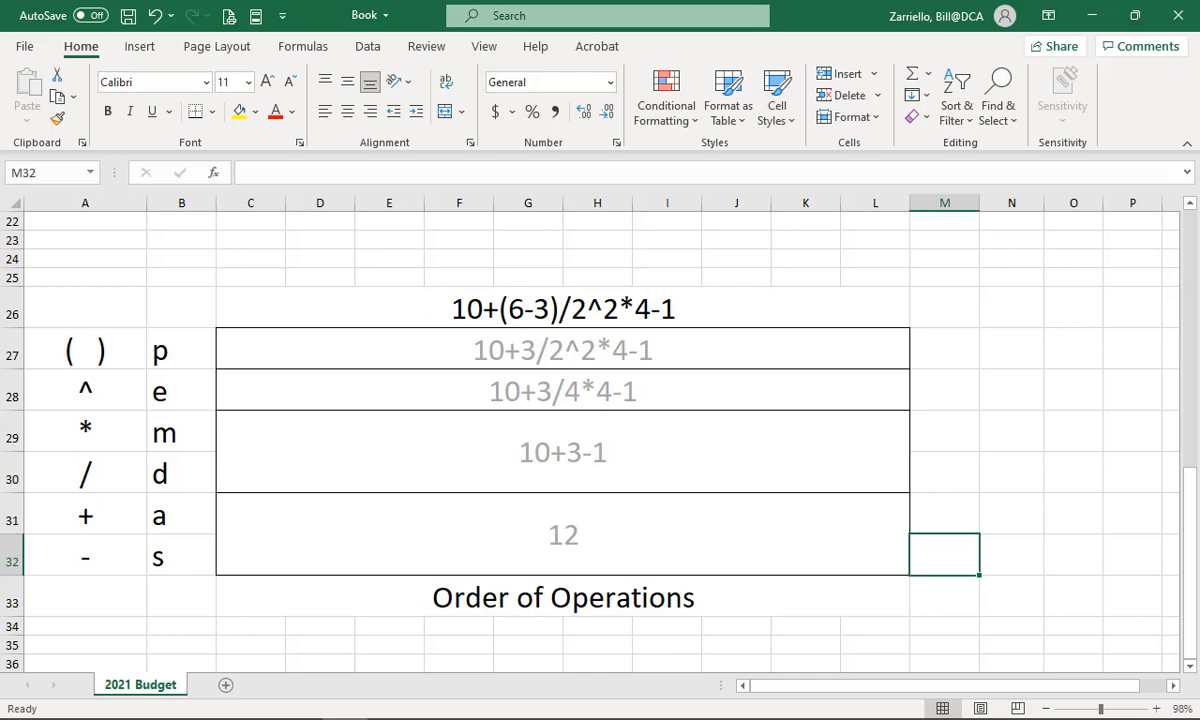
Add the row label Monthly Expenses in A8, below Oops in the household budget.
scroll(935, 603, up, 7)
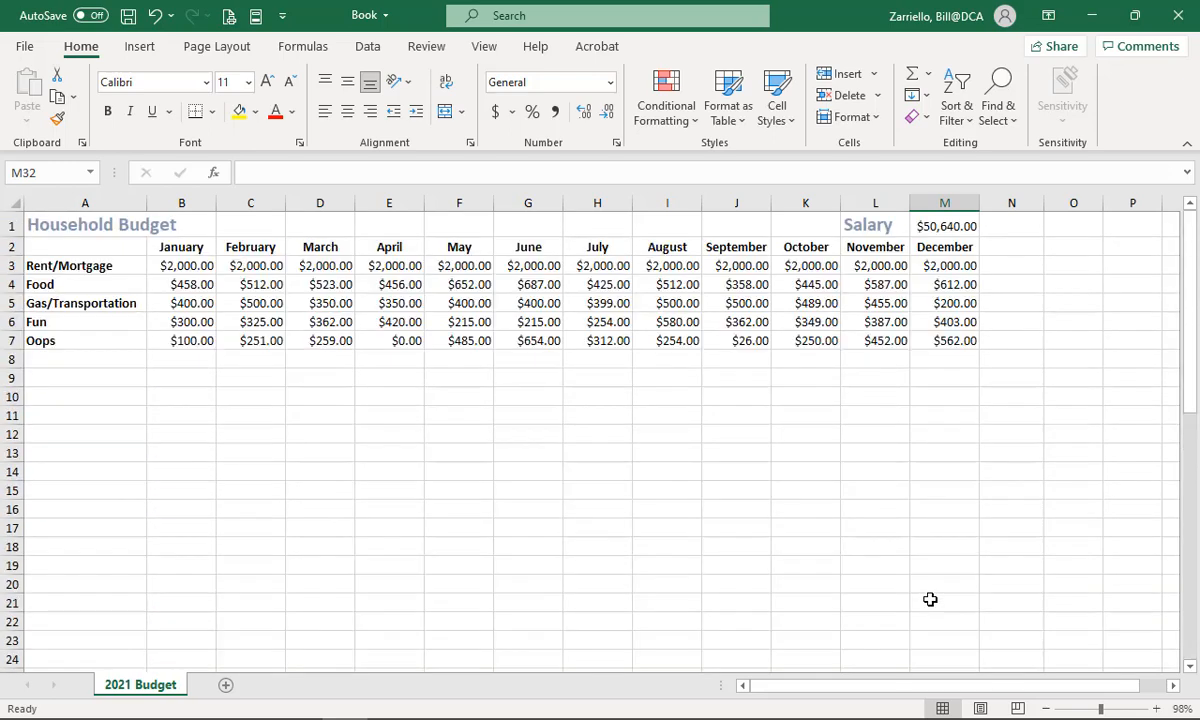
click(81, 361)
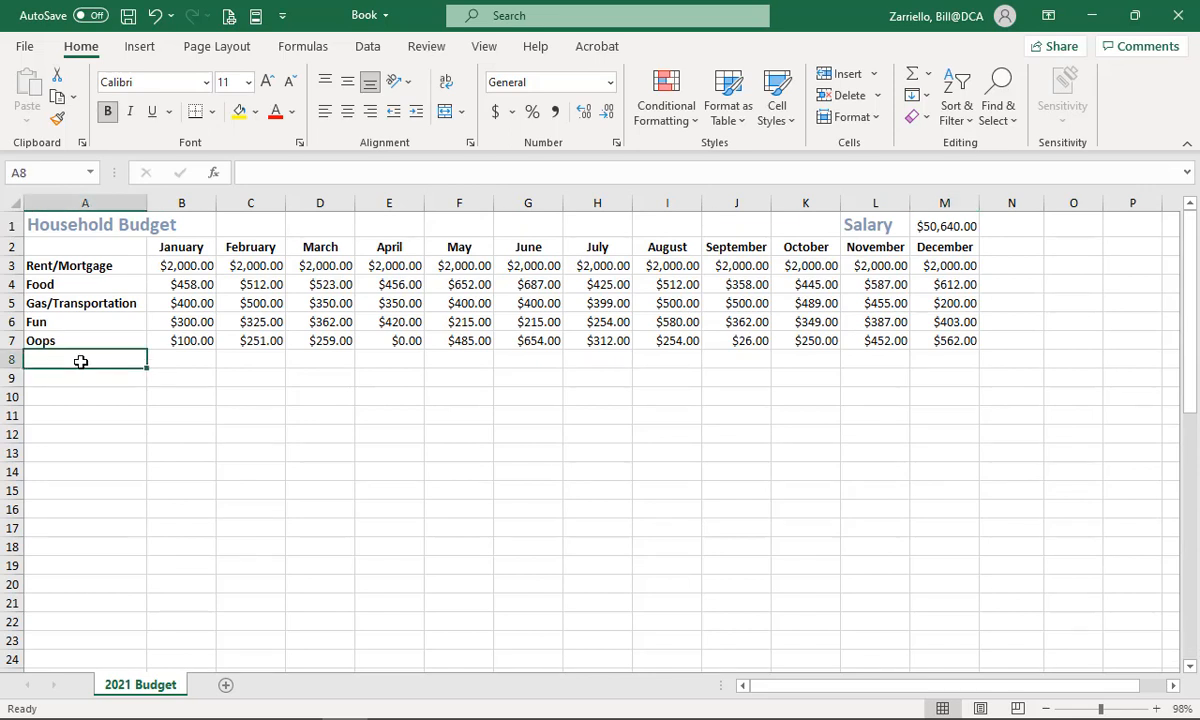
text(Month)
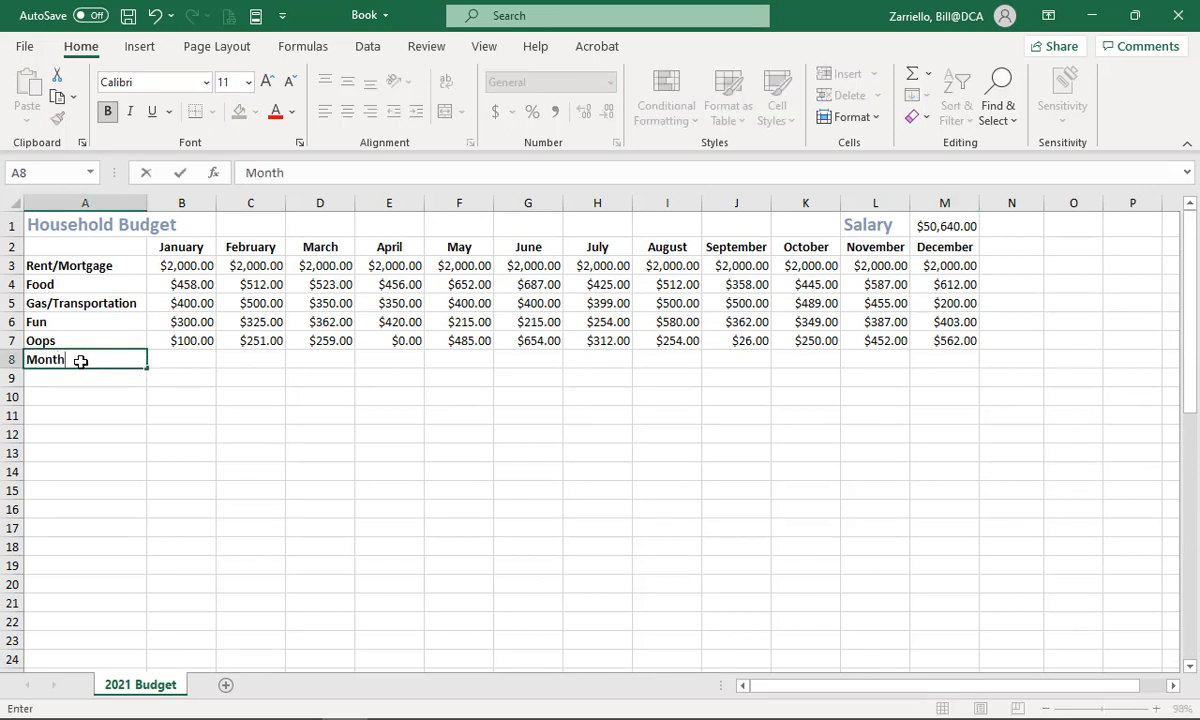
text(ly Expenses)
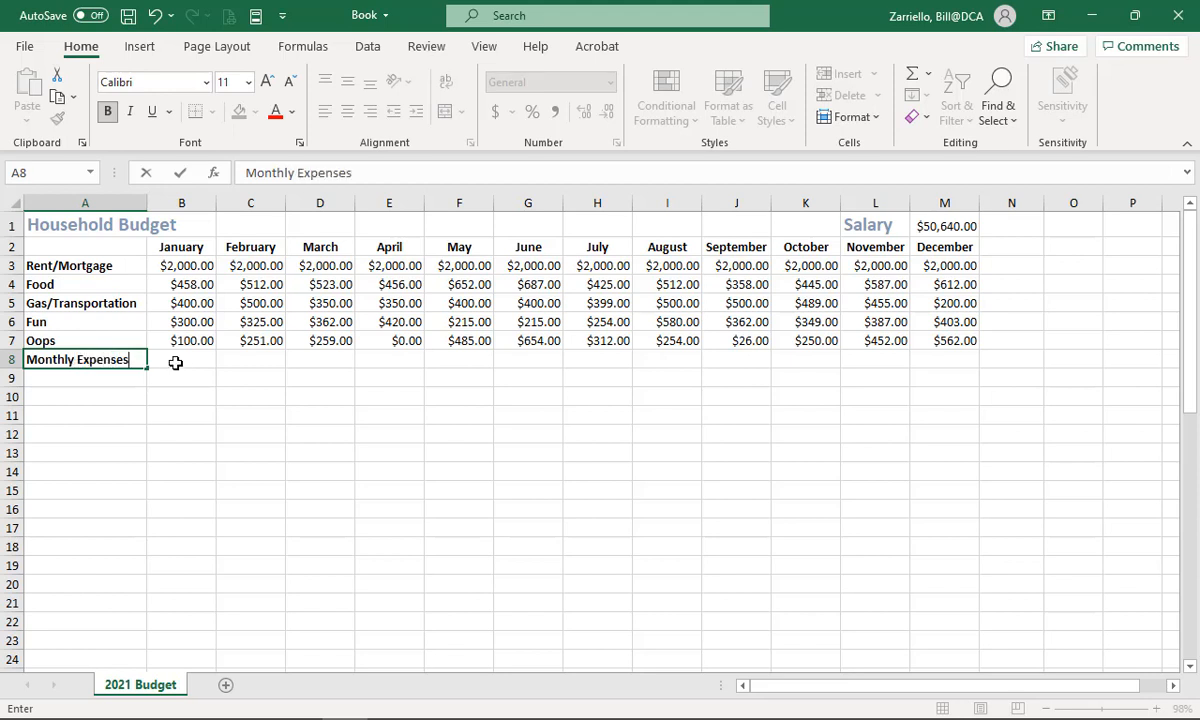
Total the January expenses in B8 with the cell-by-cell addition formula =B3+B4+B5+B6+B7.
click(175, 362)
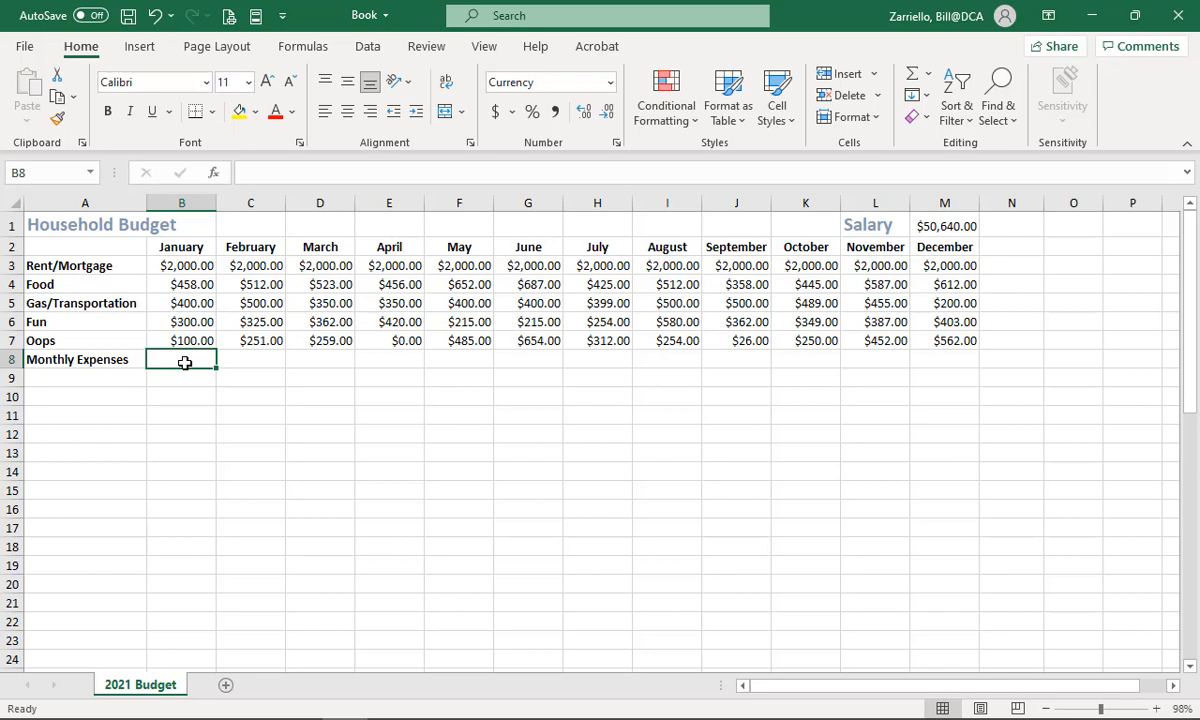
text(=)
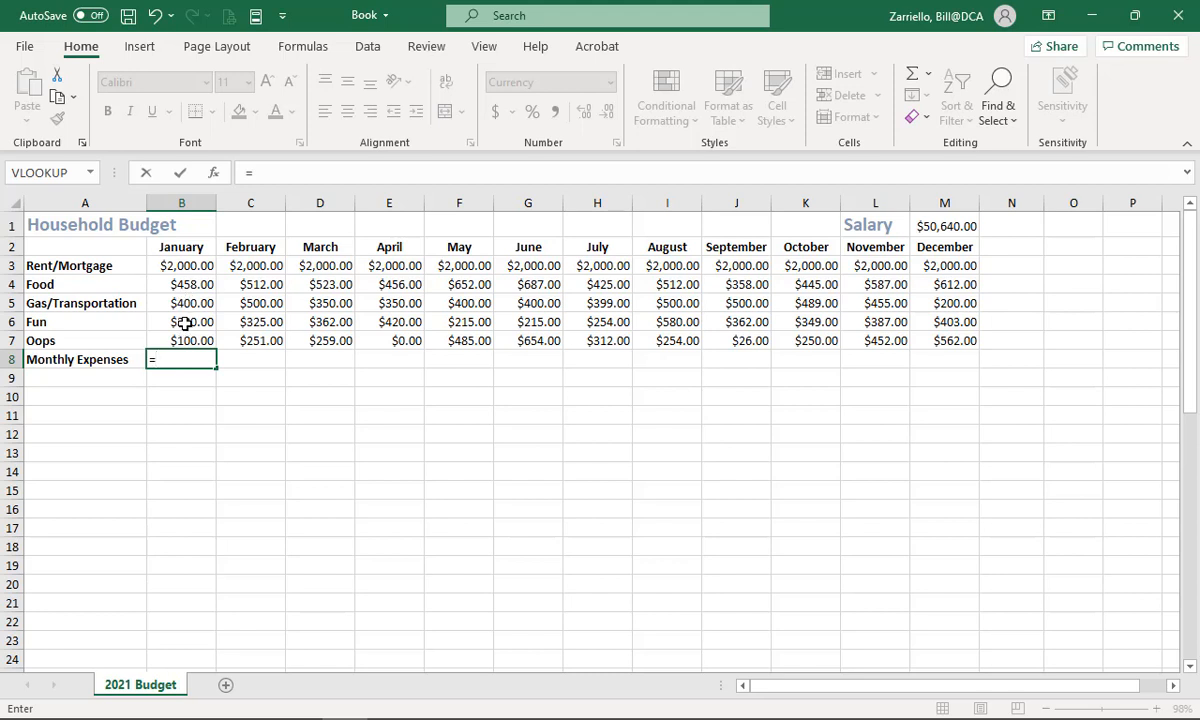
click(267, 174)
text(b3)
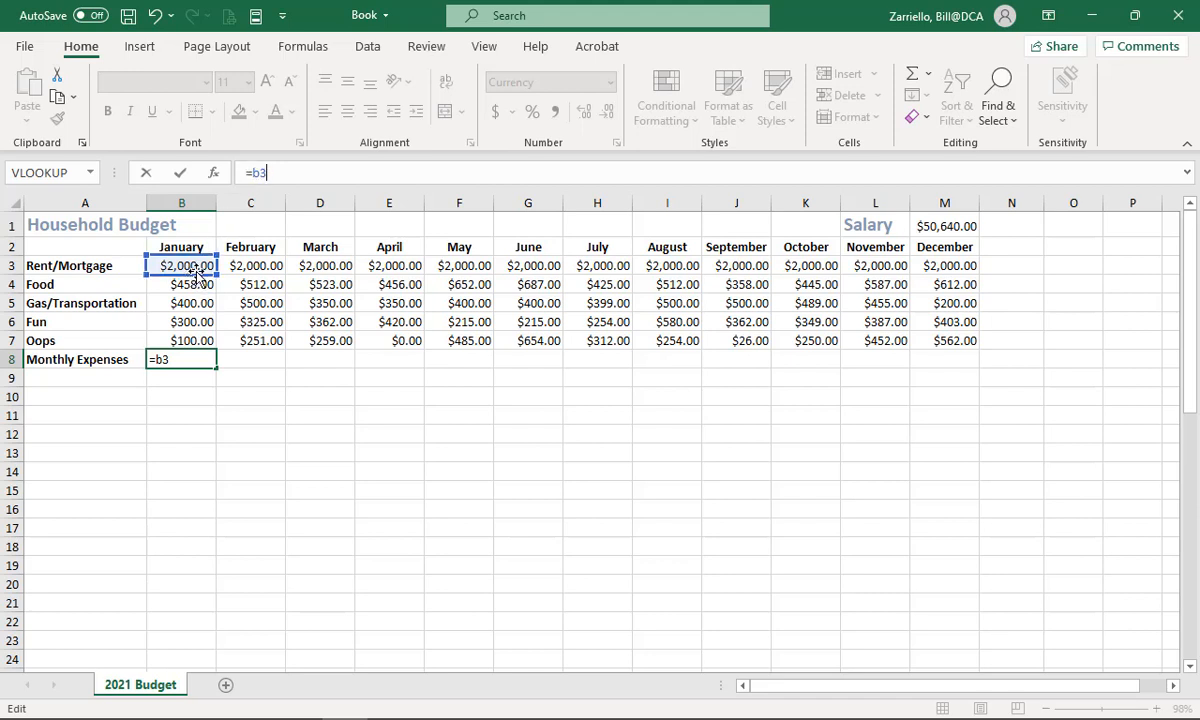
text(+b4)
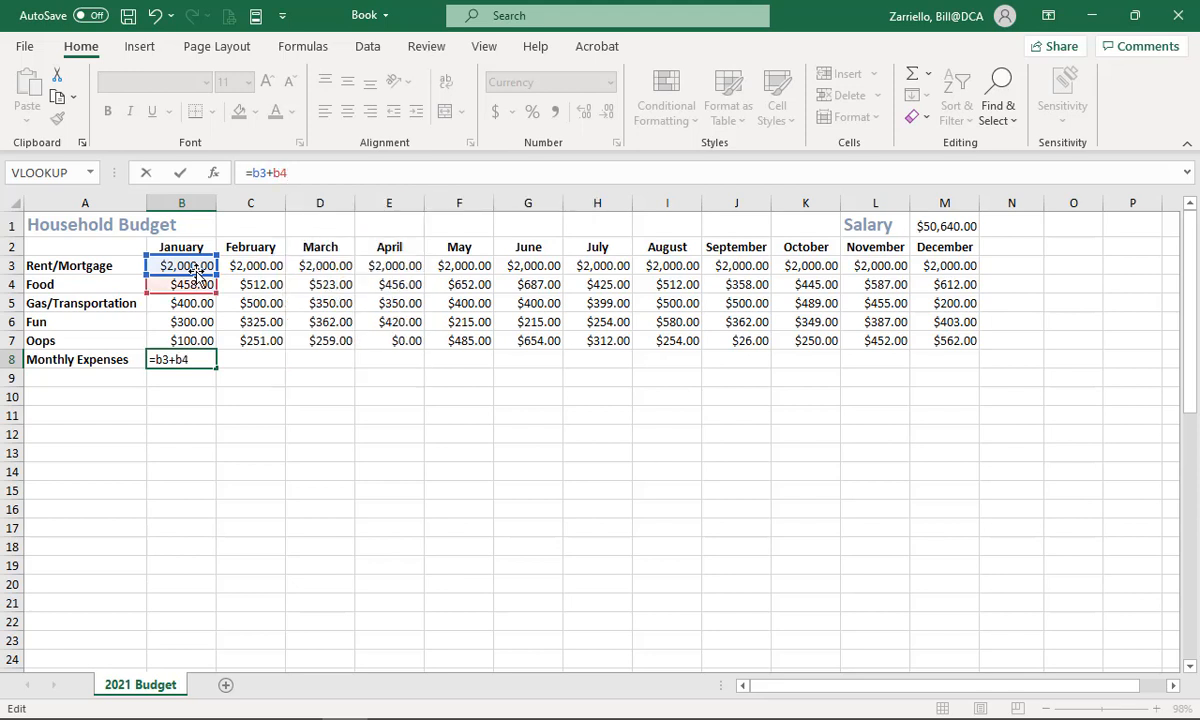
text(+)
text(b)
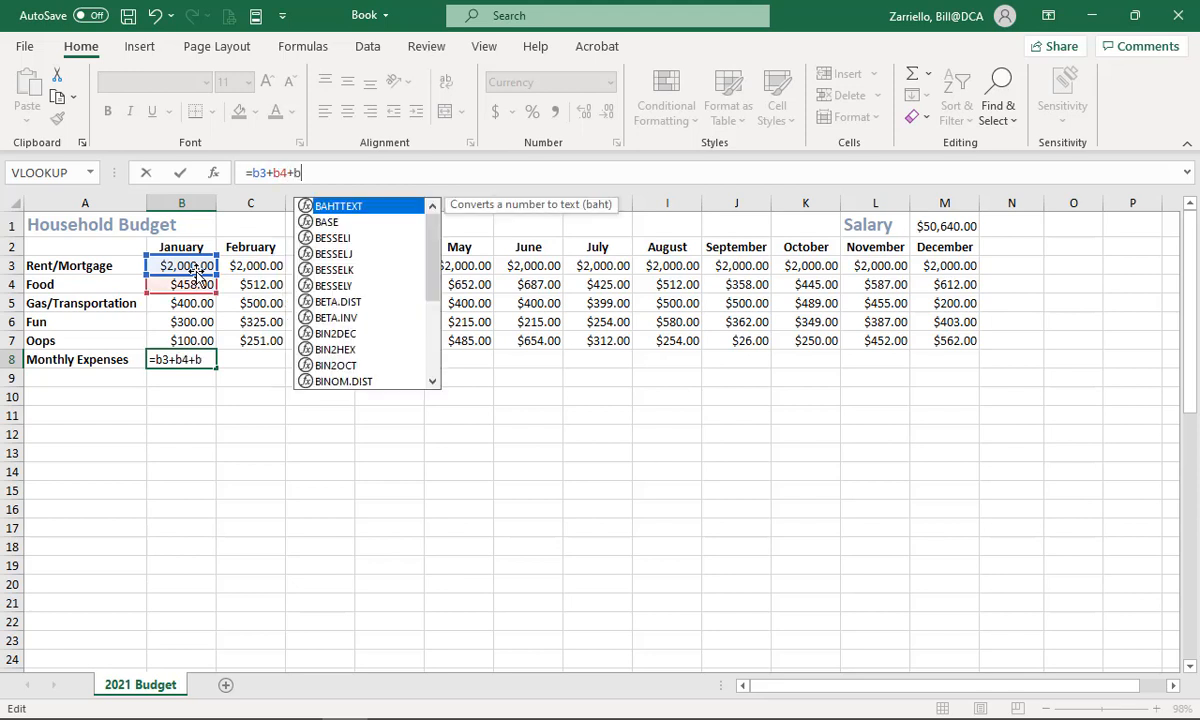
text(5+)
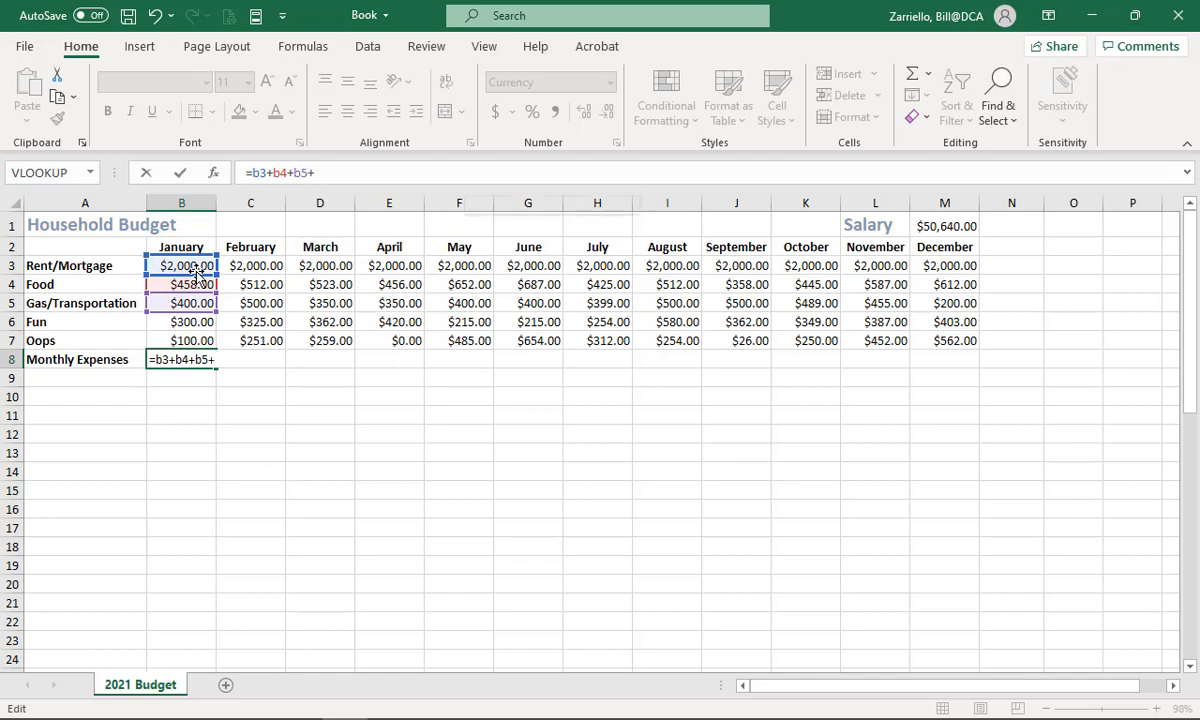
text(b6+)
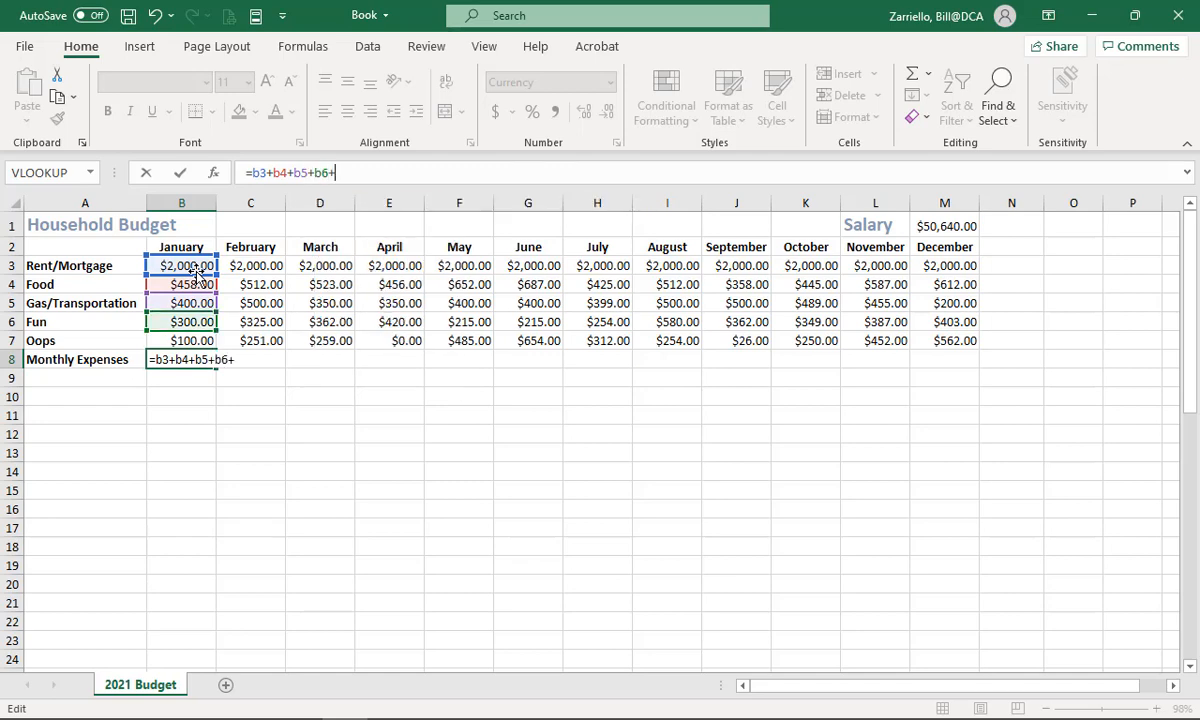
text(b7)
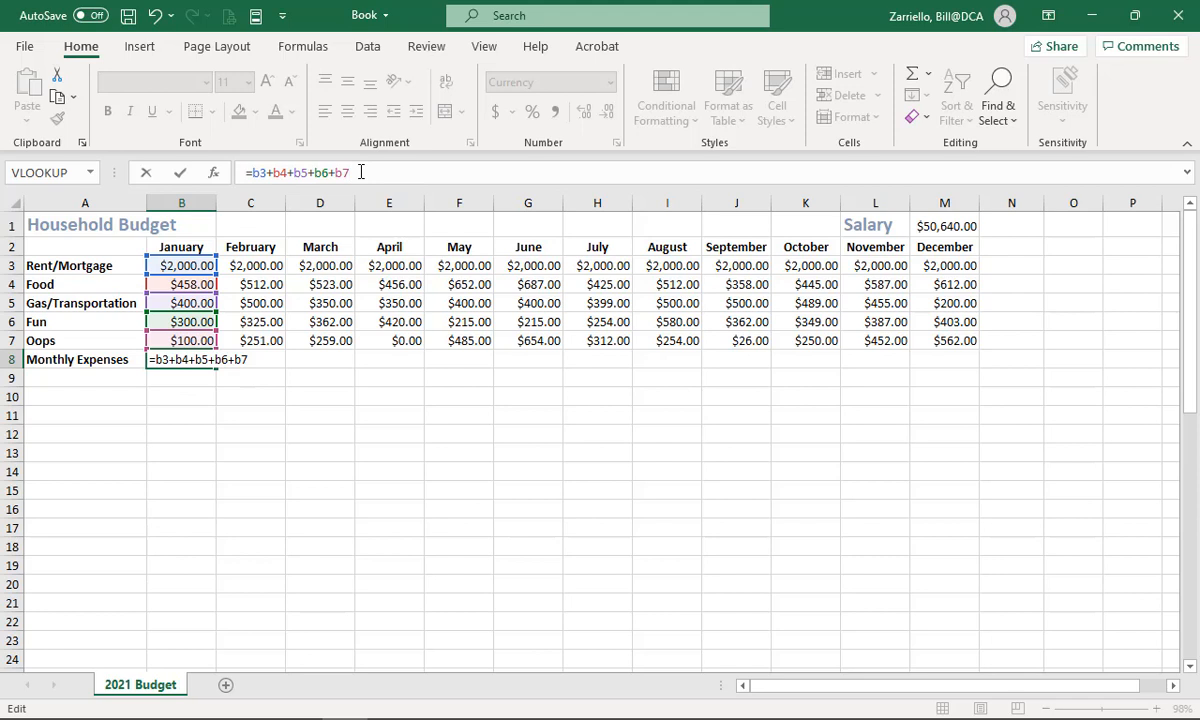
click(180, 176)
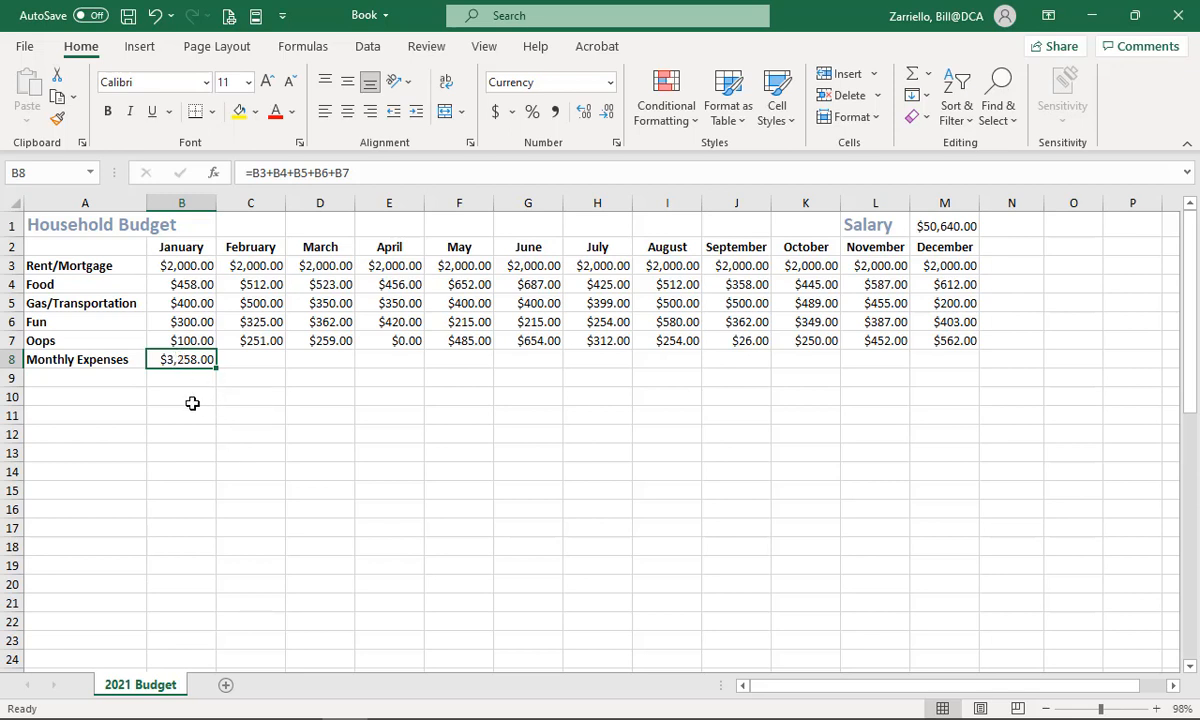
Clear the January total in B8 and rebuild it as =B3+B4+B5+B6+B7 by picking each expense cell.
key(Delete)
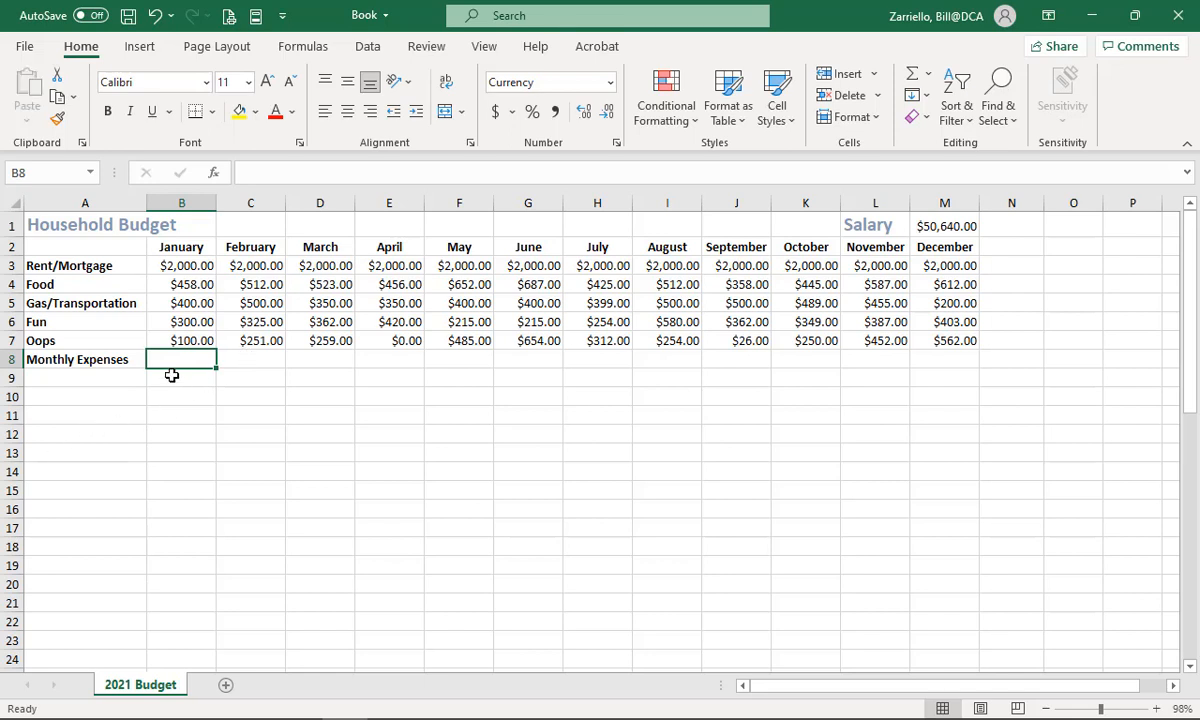
text(=)
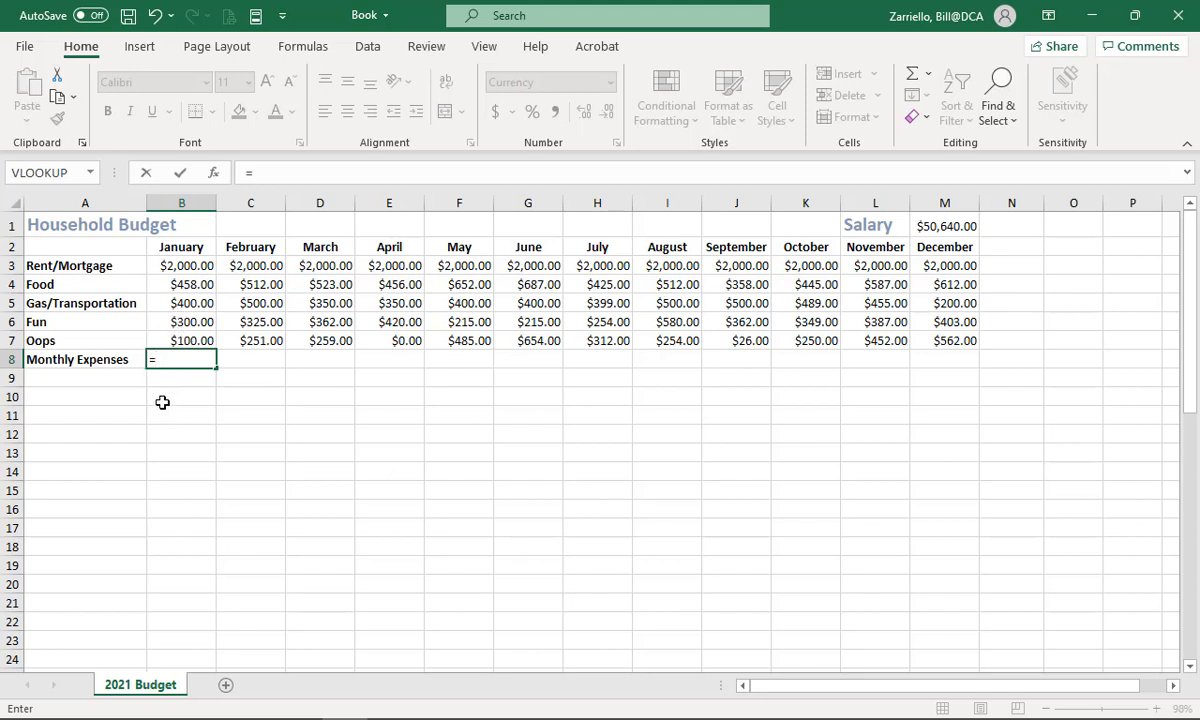
click(200, 266)
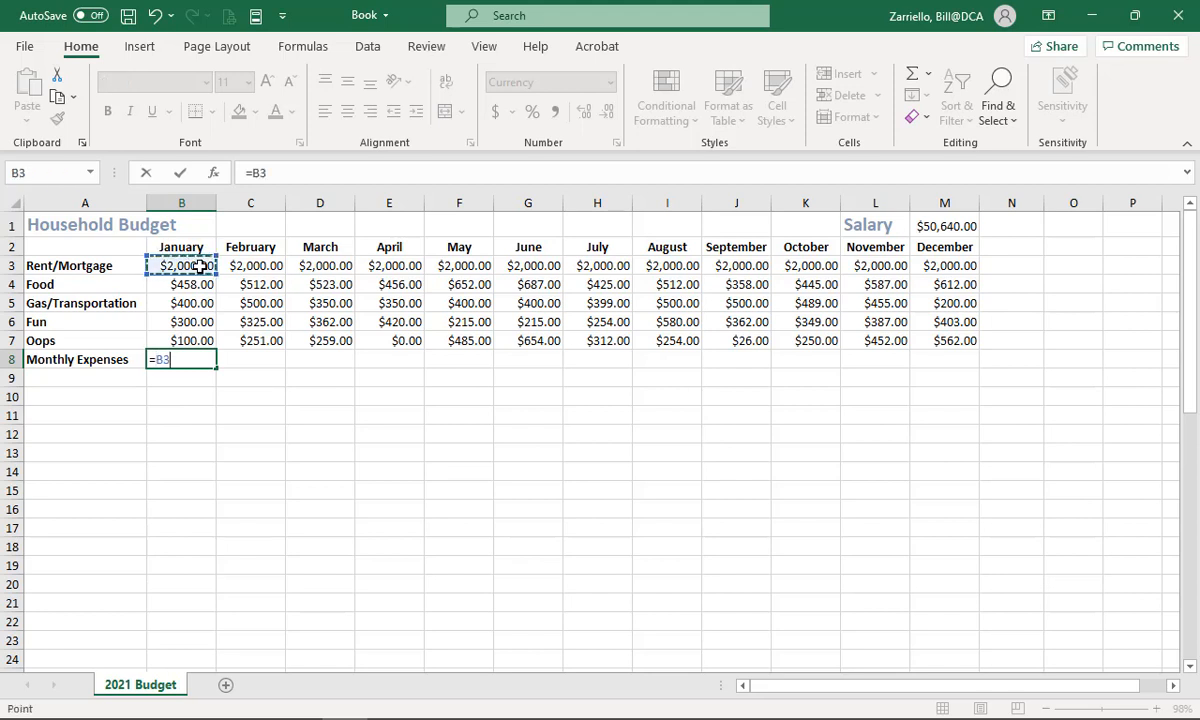
text(+)
click(193, 285)
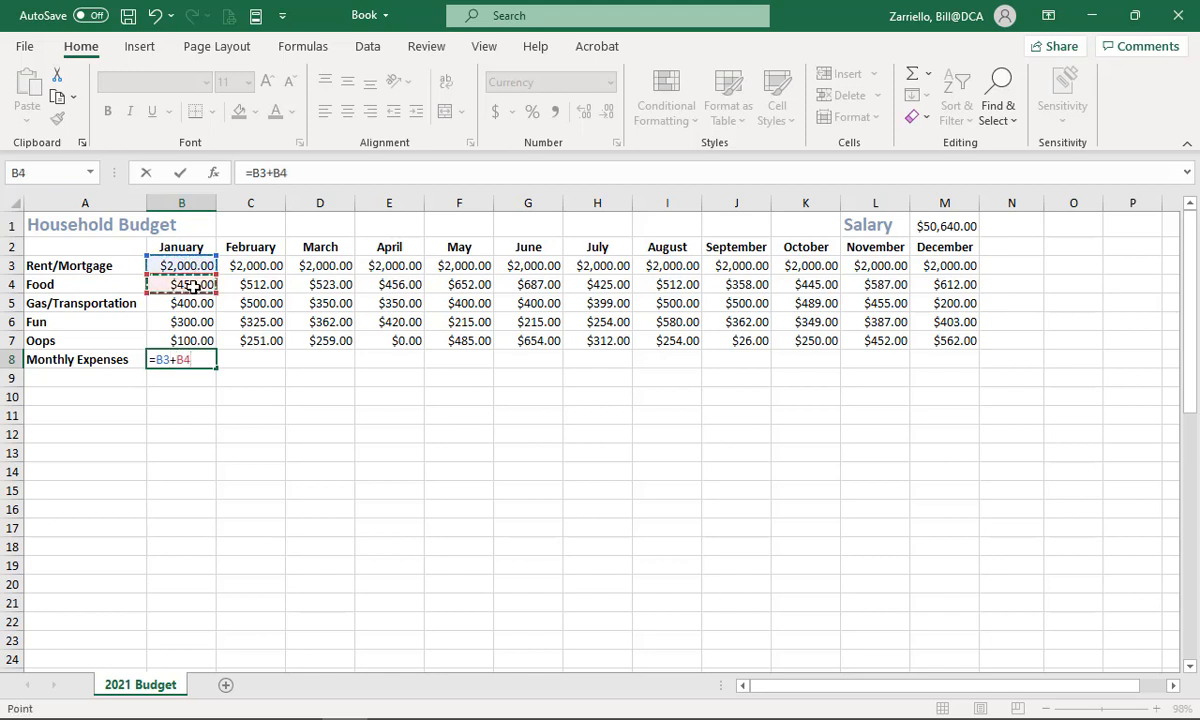
text(+)
click(196, 302)
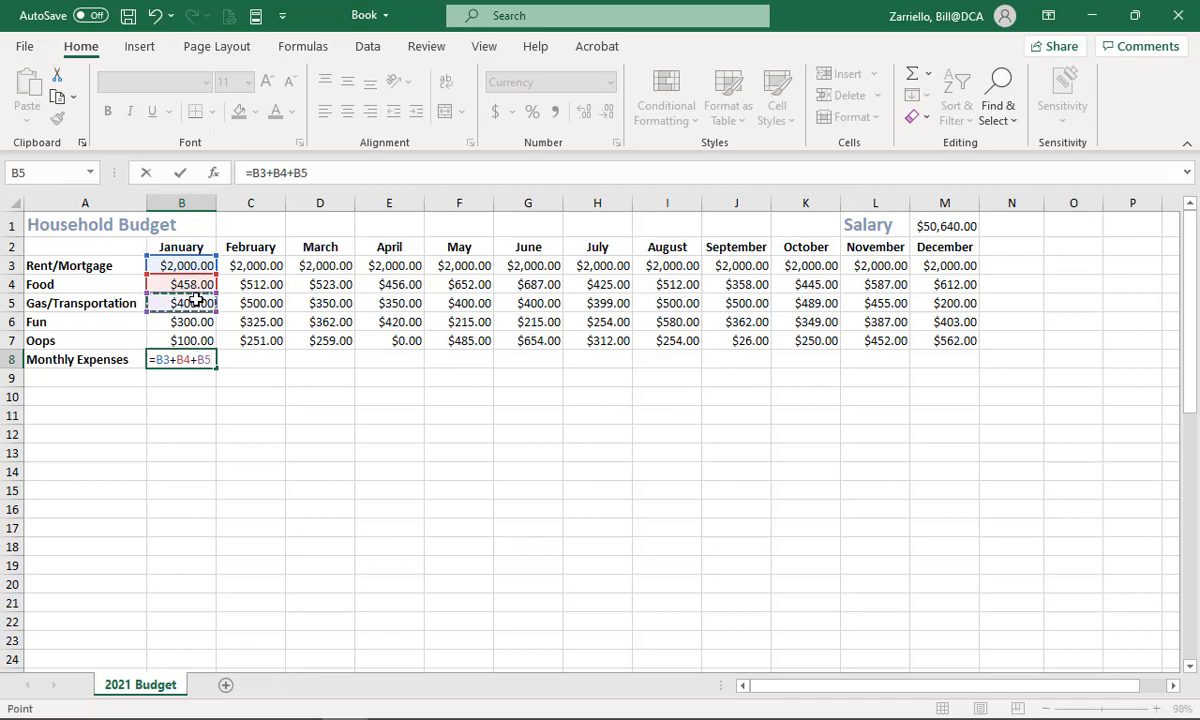
text(+)
click(189, 318)
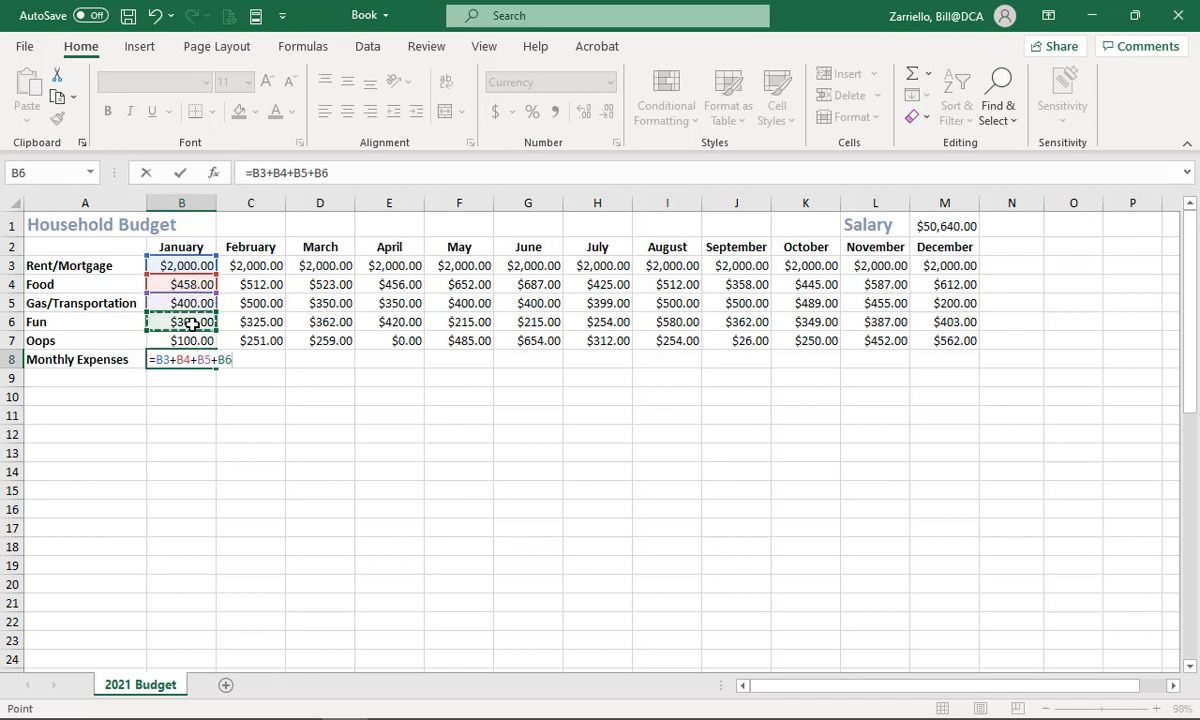
text(+)
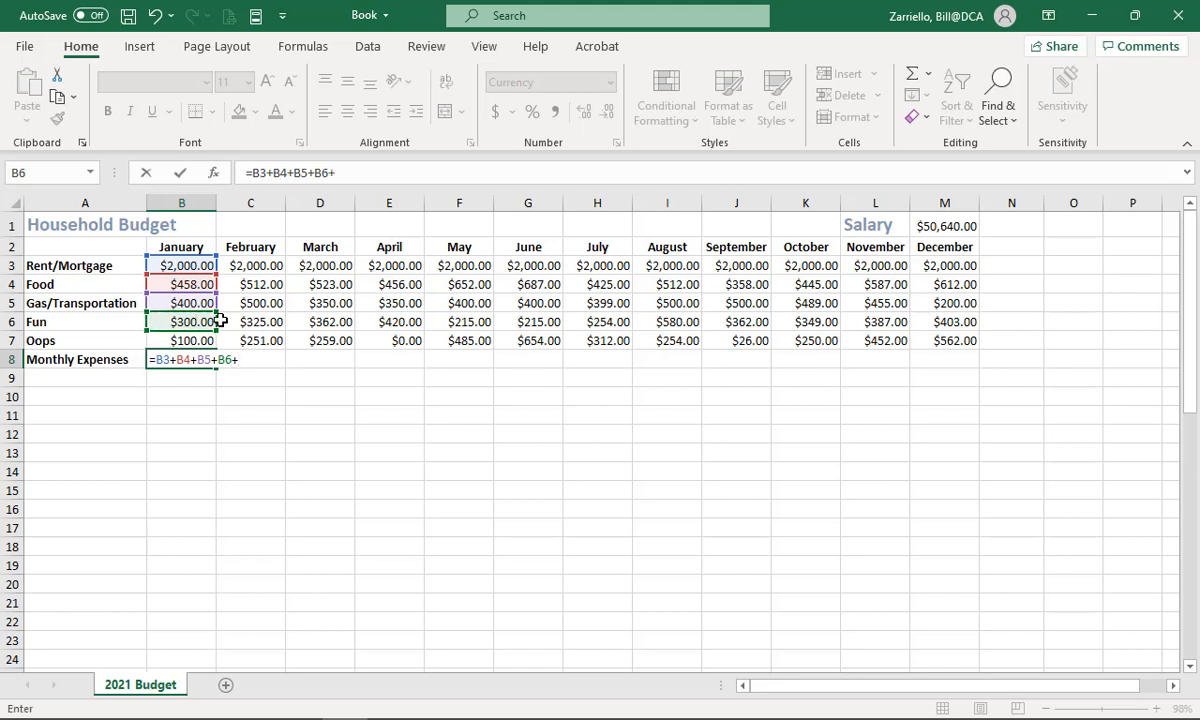
click(197, 339)
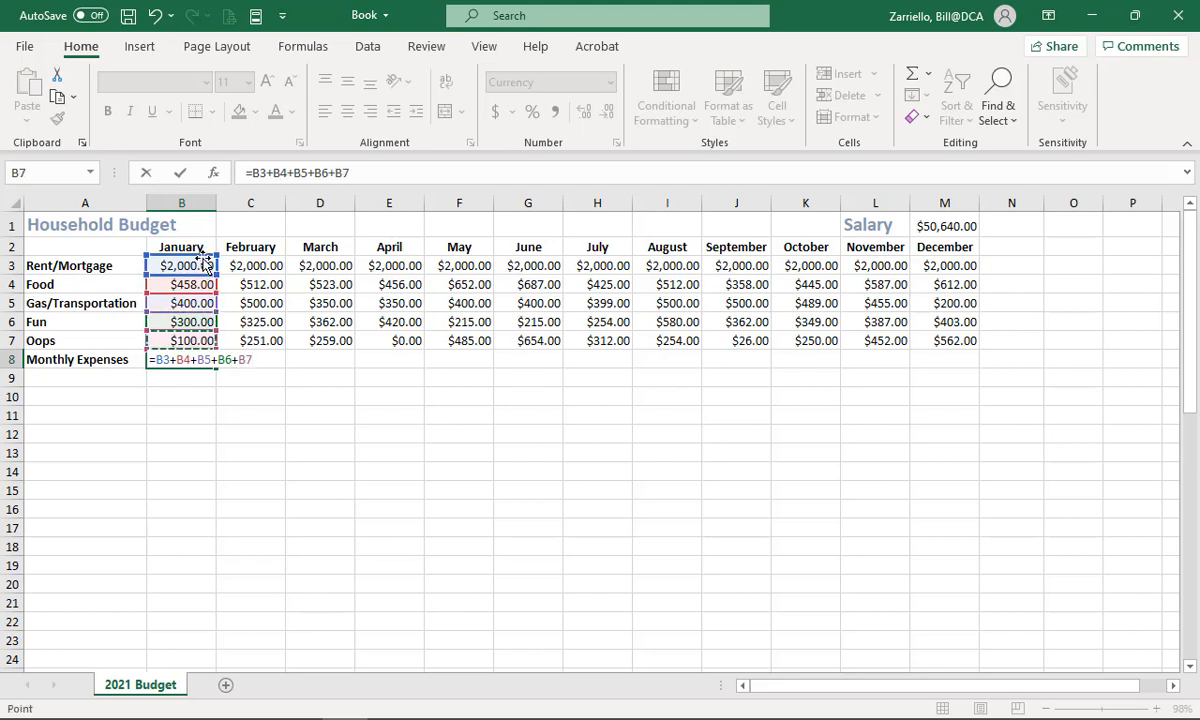
key(Return)
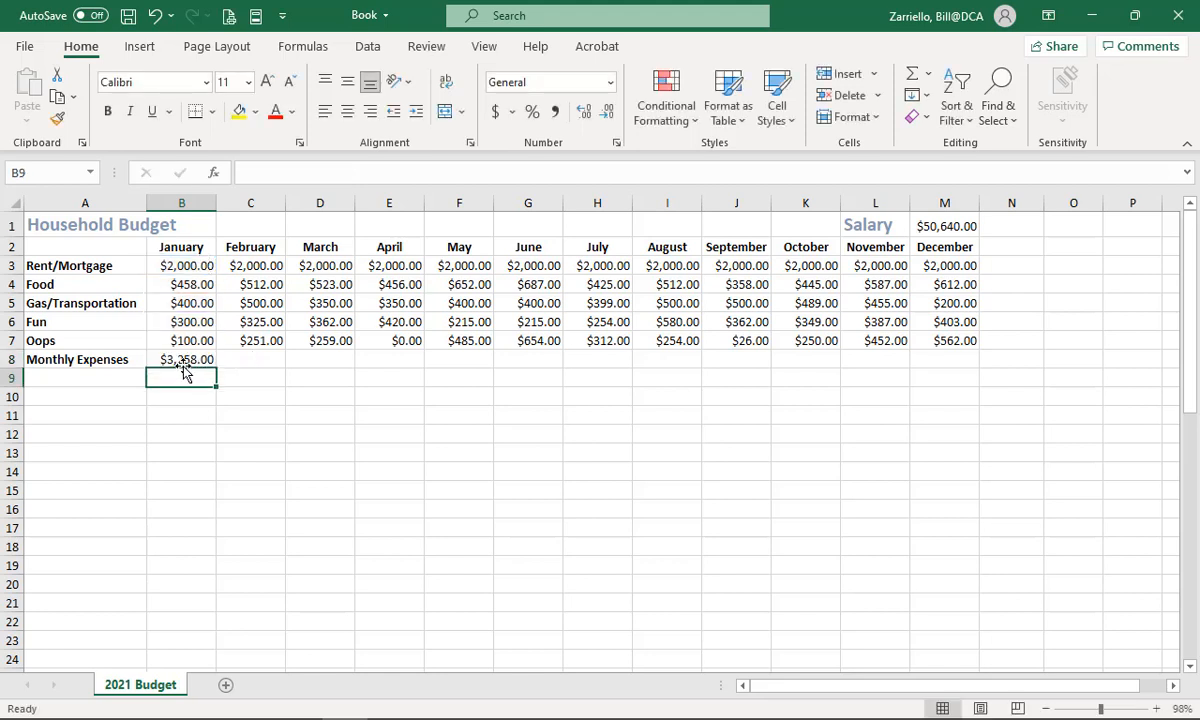
click(187, 360)
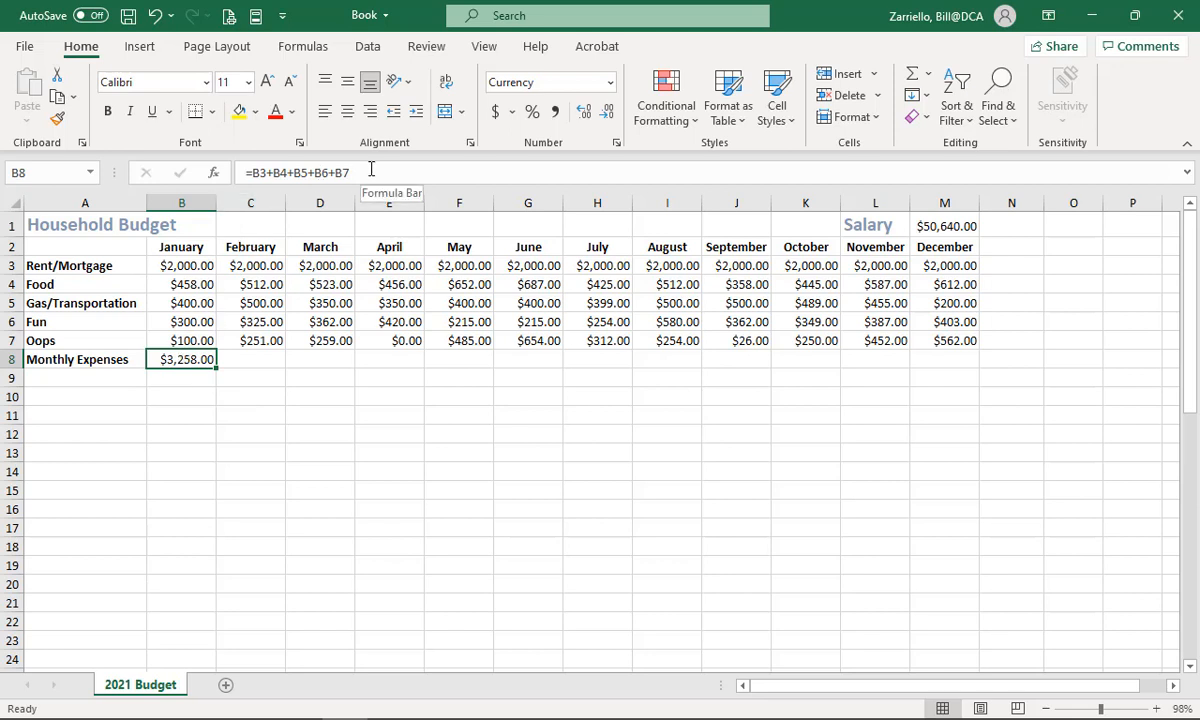
double_click(182, 358)
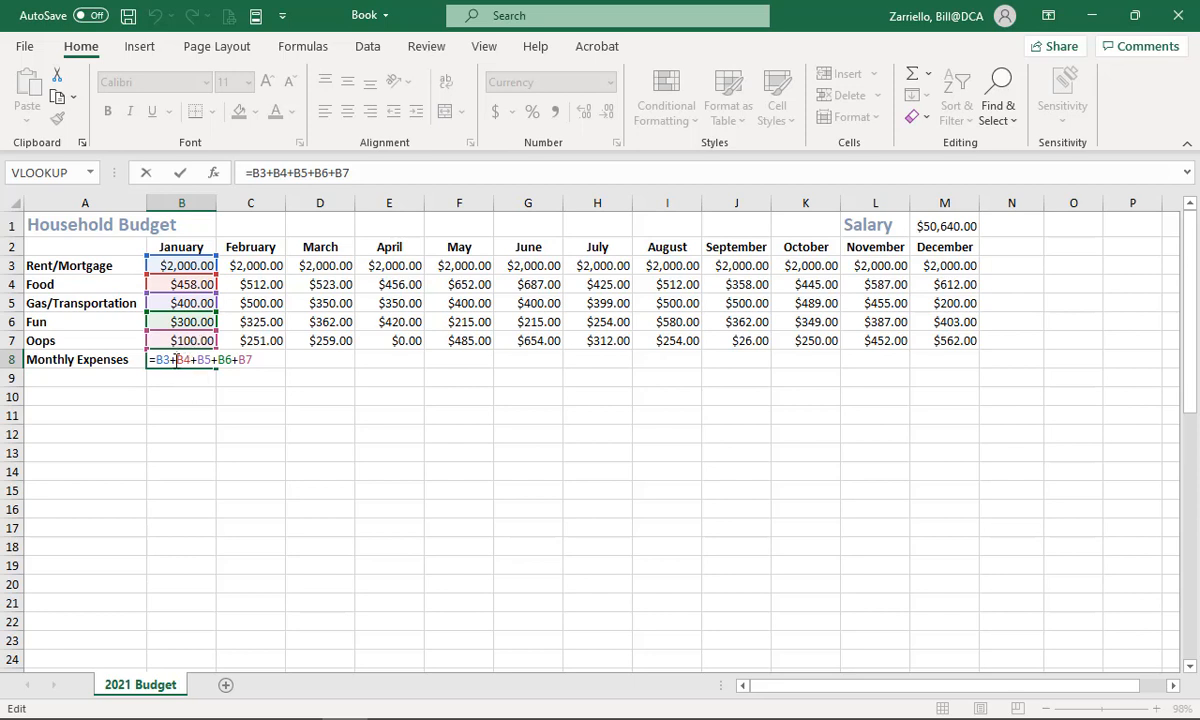
click(373, 417)
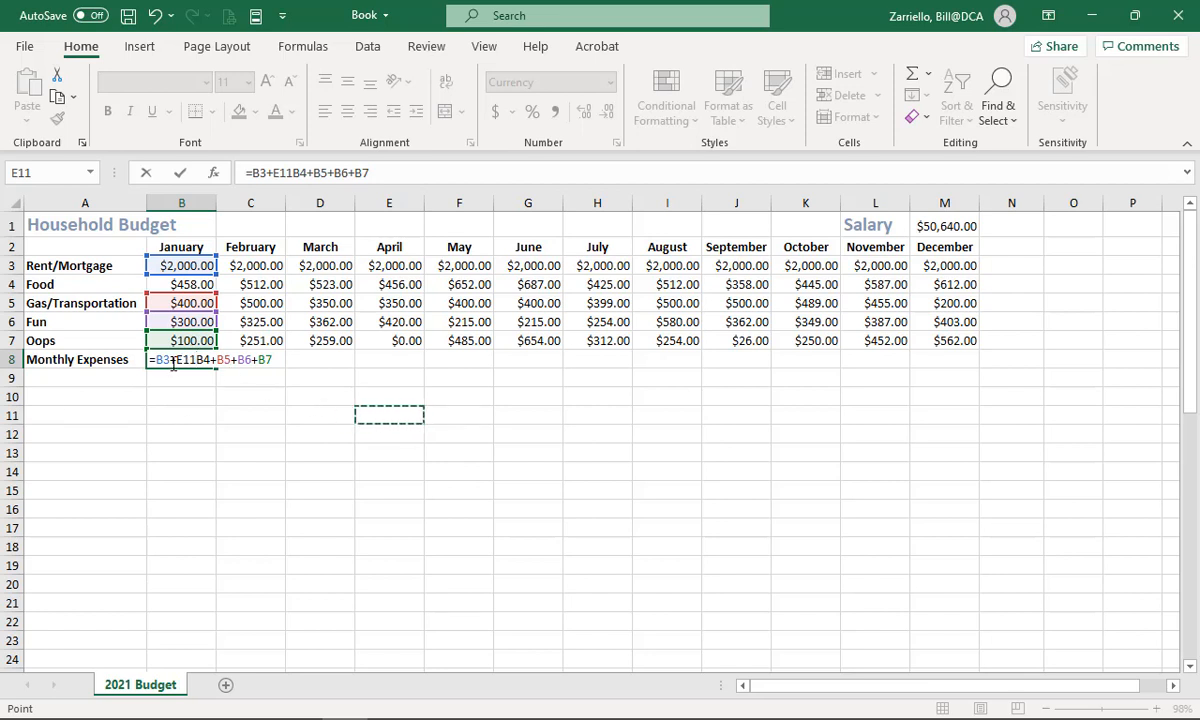
drag(167, 360, 209, 362)
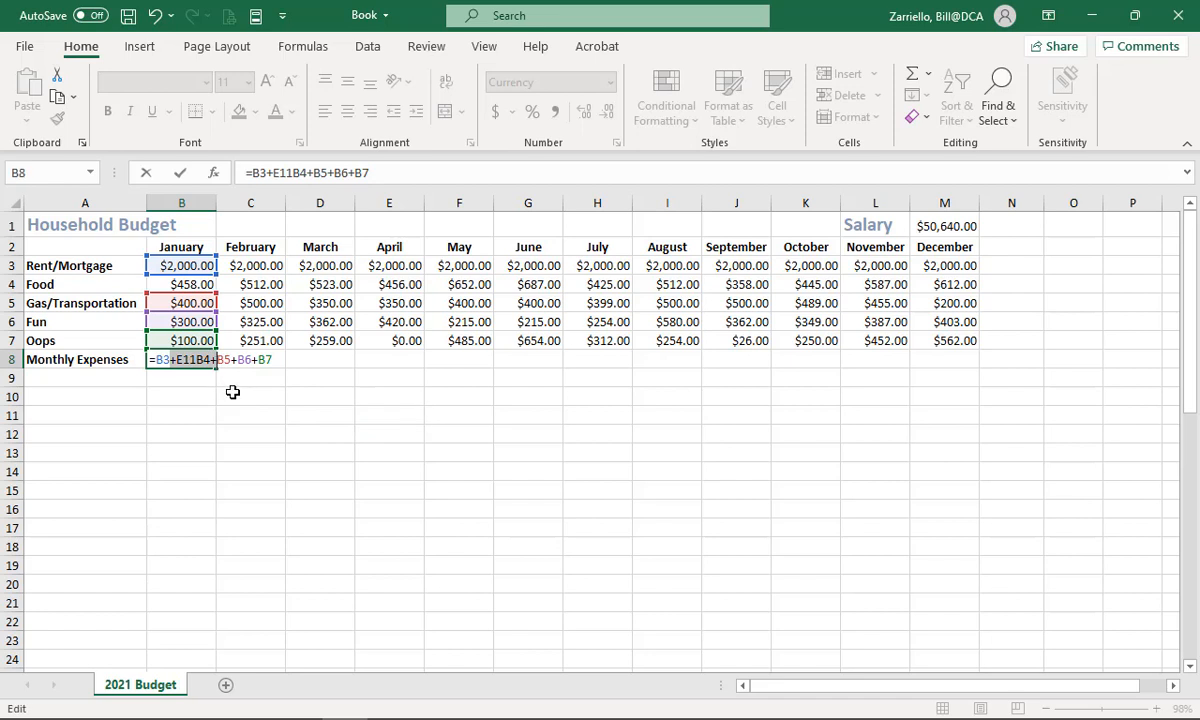
key(Delete)
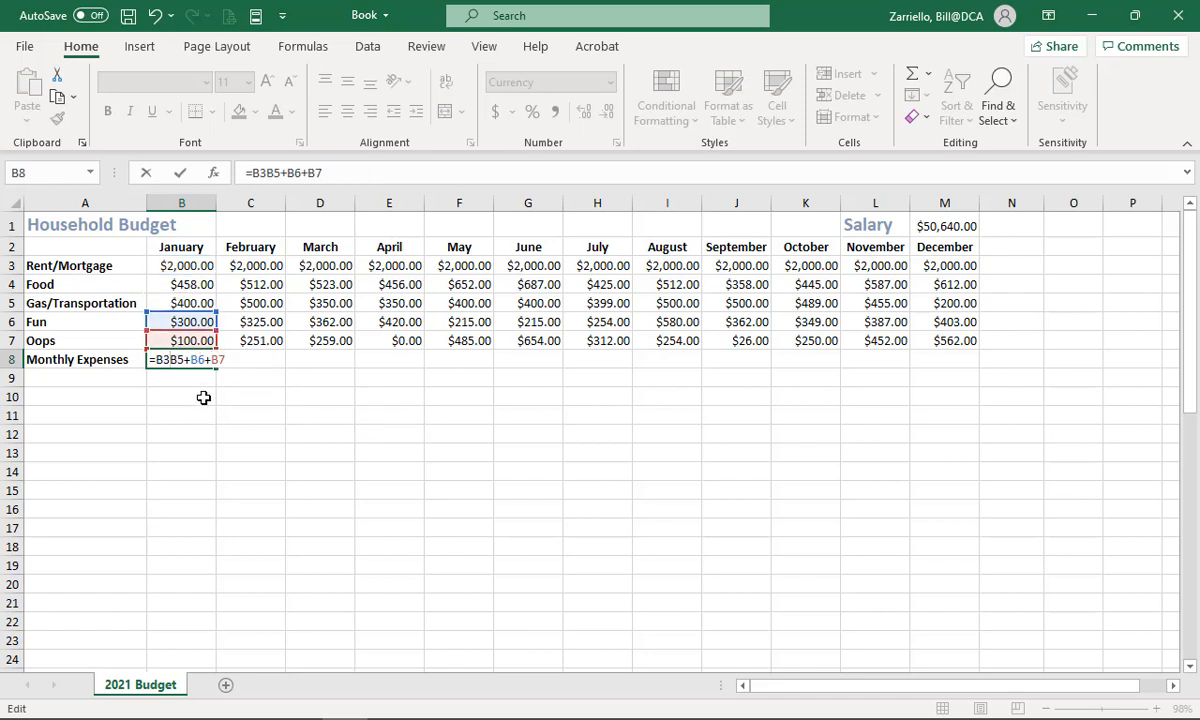
click(147, 177)
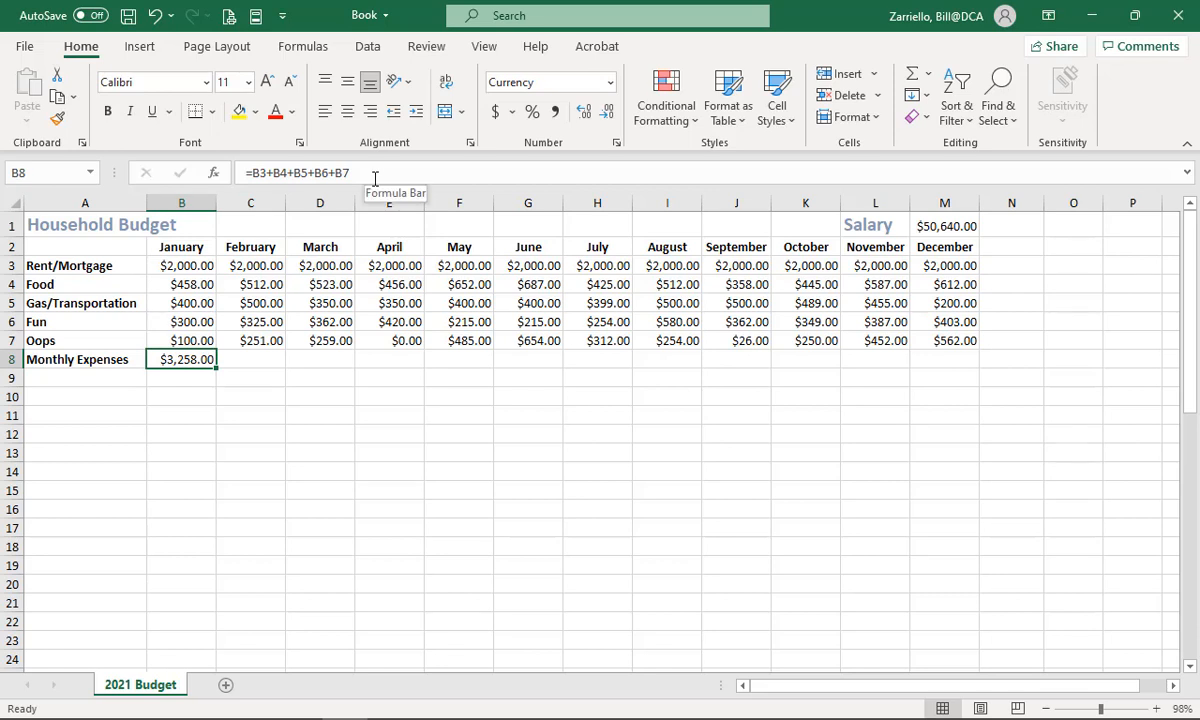
double_click(190, 360)
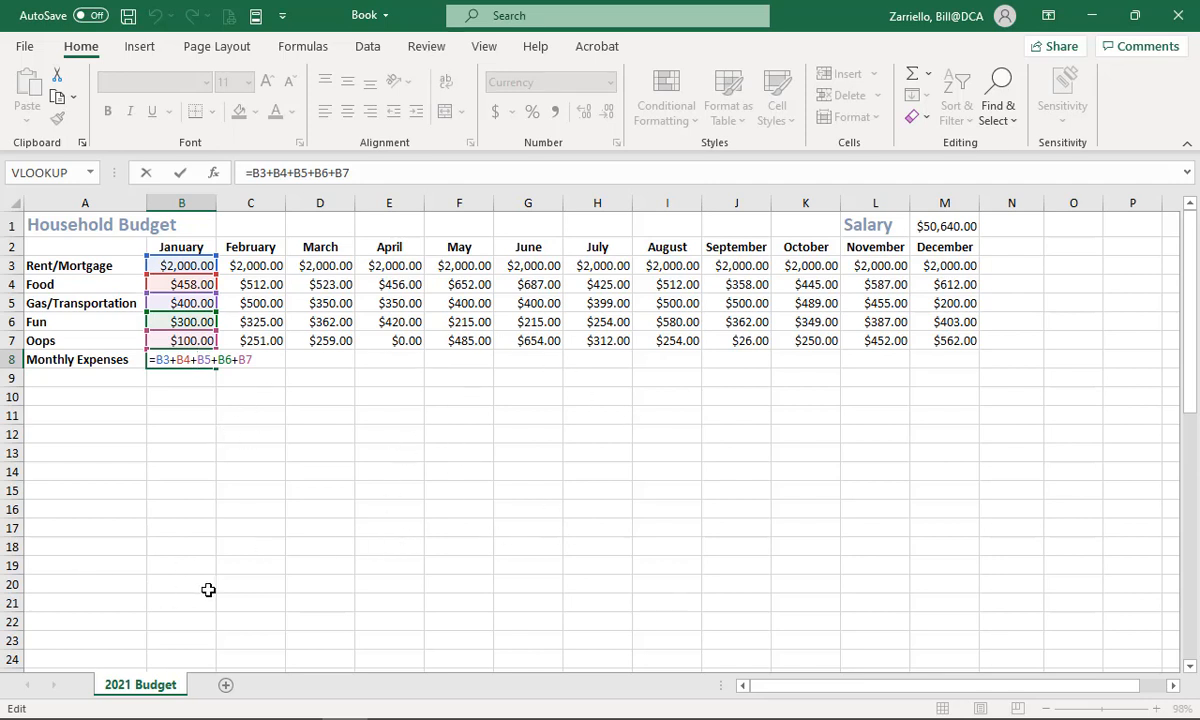
click(146, 172)
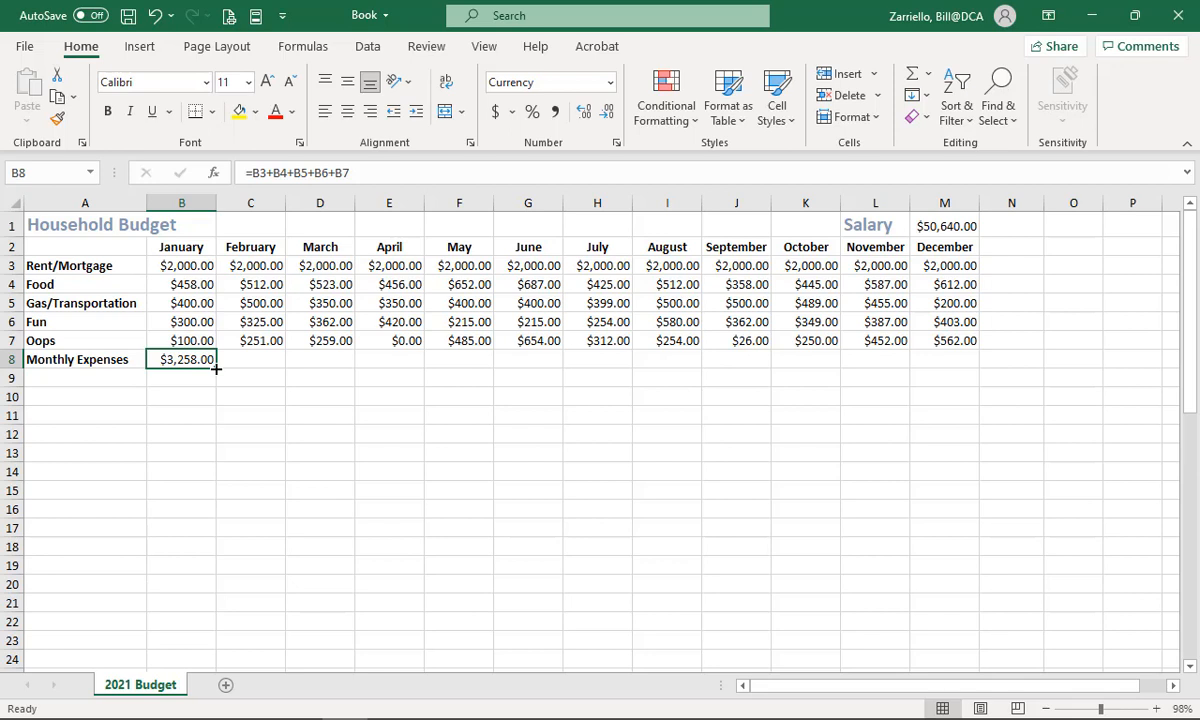
Fill the January Monthly Expenses formula from B8 into C8 for February and compare the two formulas.
drag(216, 369, 269, 370)
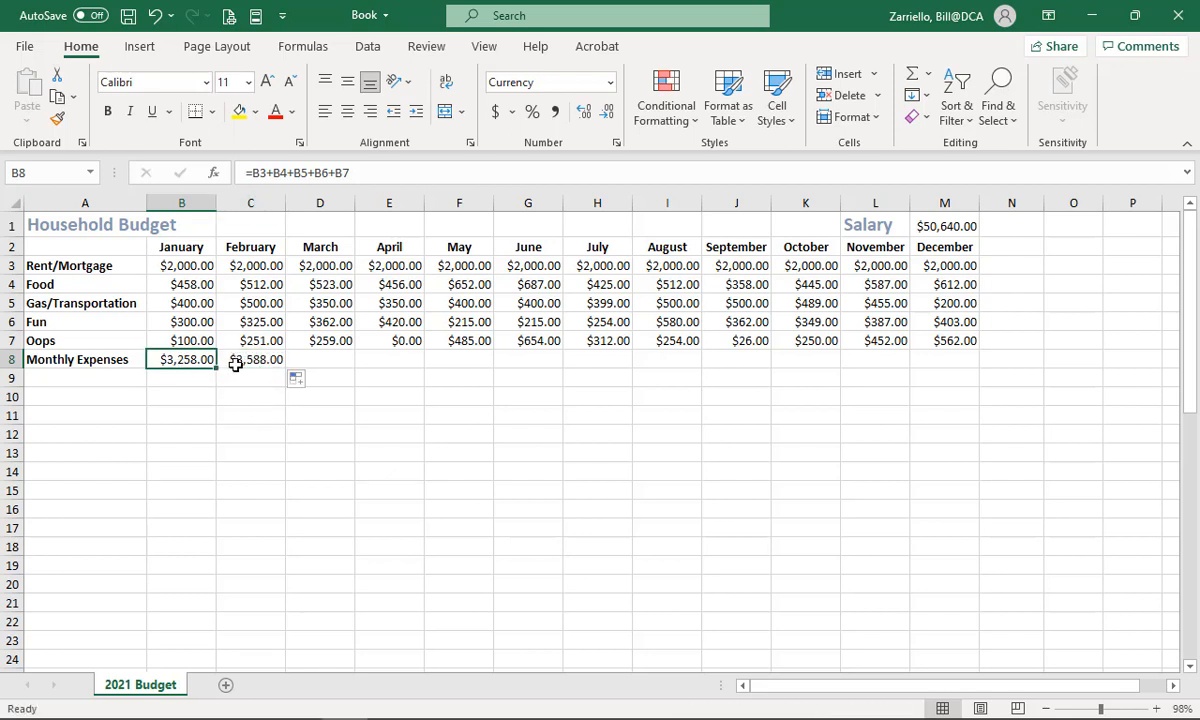
click(246, 358)
click(190, 358)
click(247, 360)
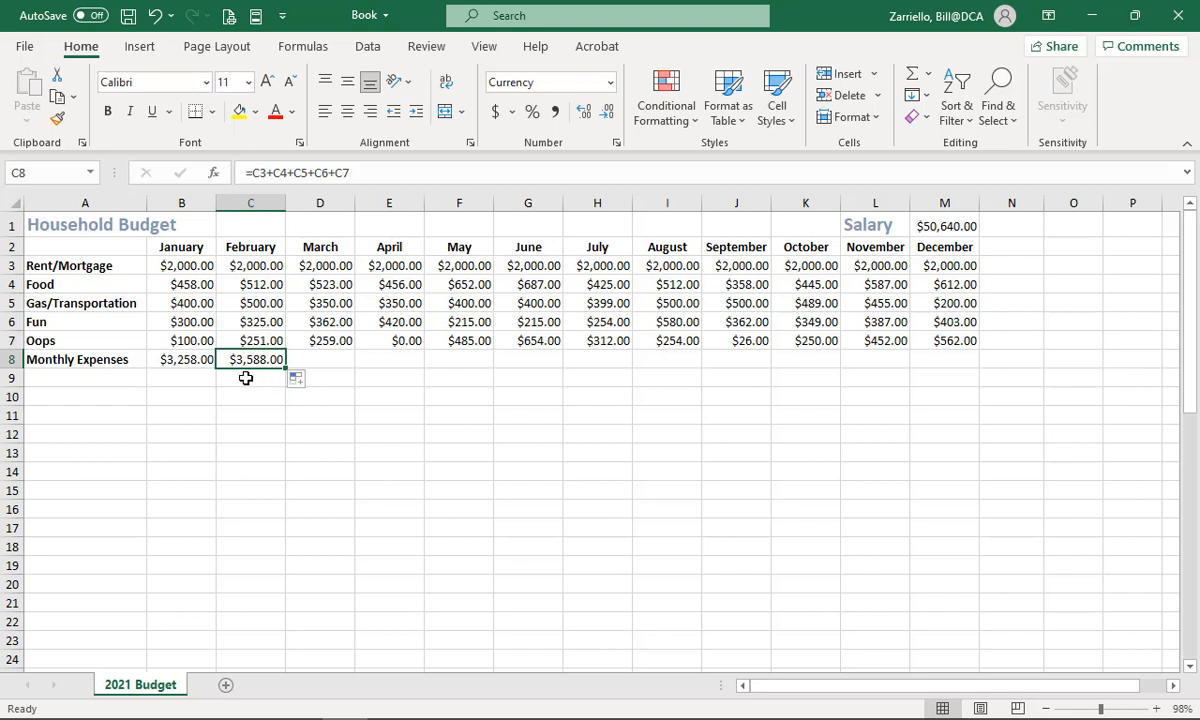
Extend the Monthly Expenses formula from C8 to March in D8 and on through December in M8.
drag(285, 369, 343, 370)
click(320, 358)
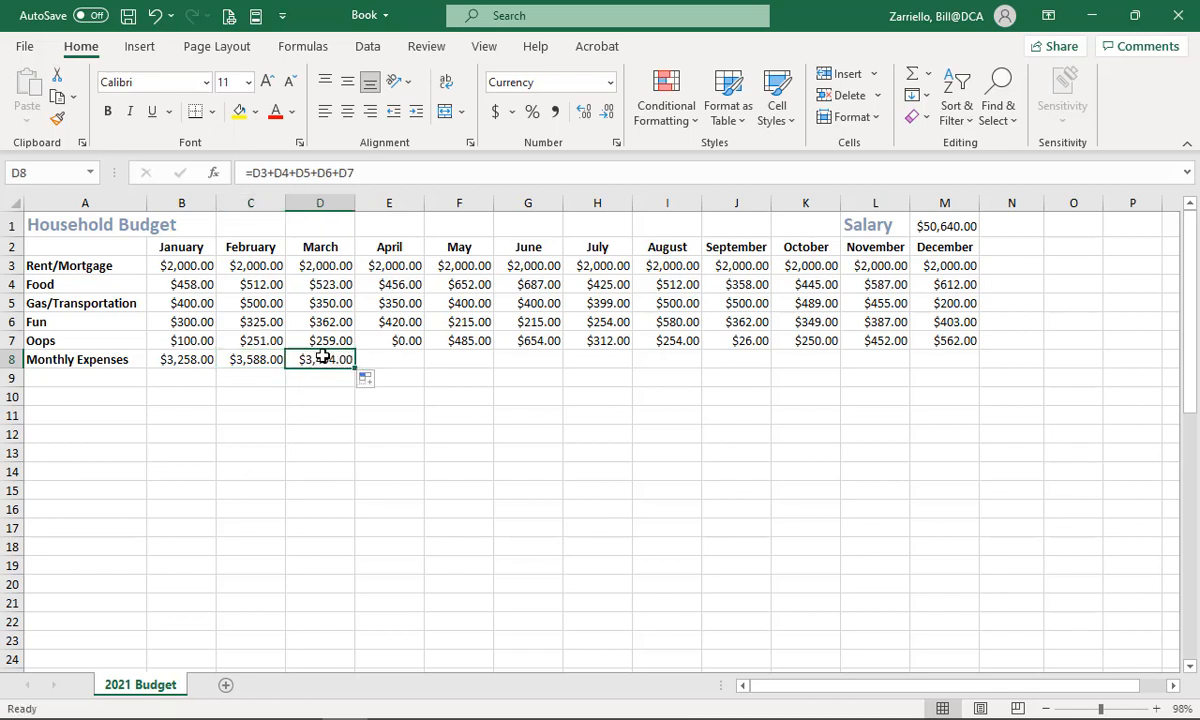
click(260, 362)
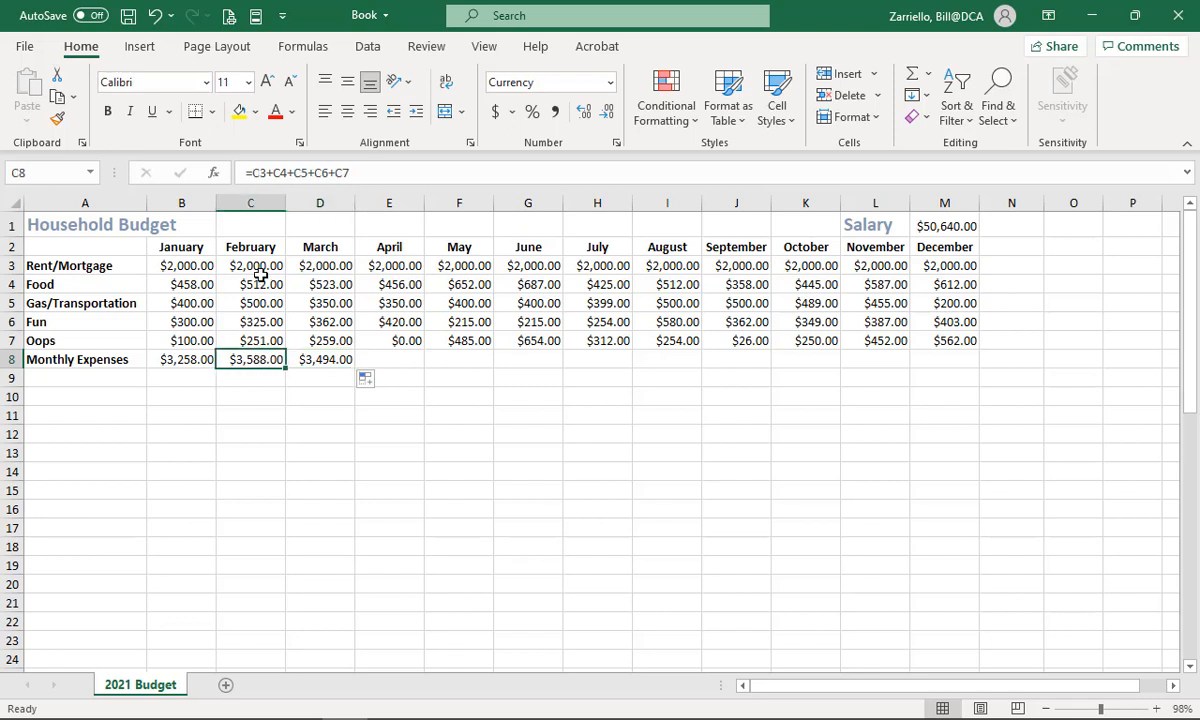
click(328, 357)
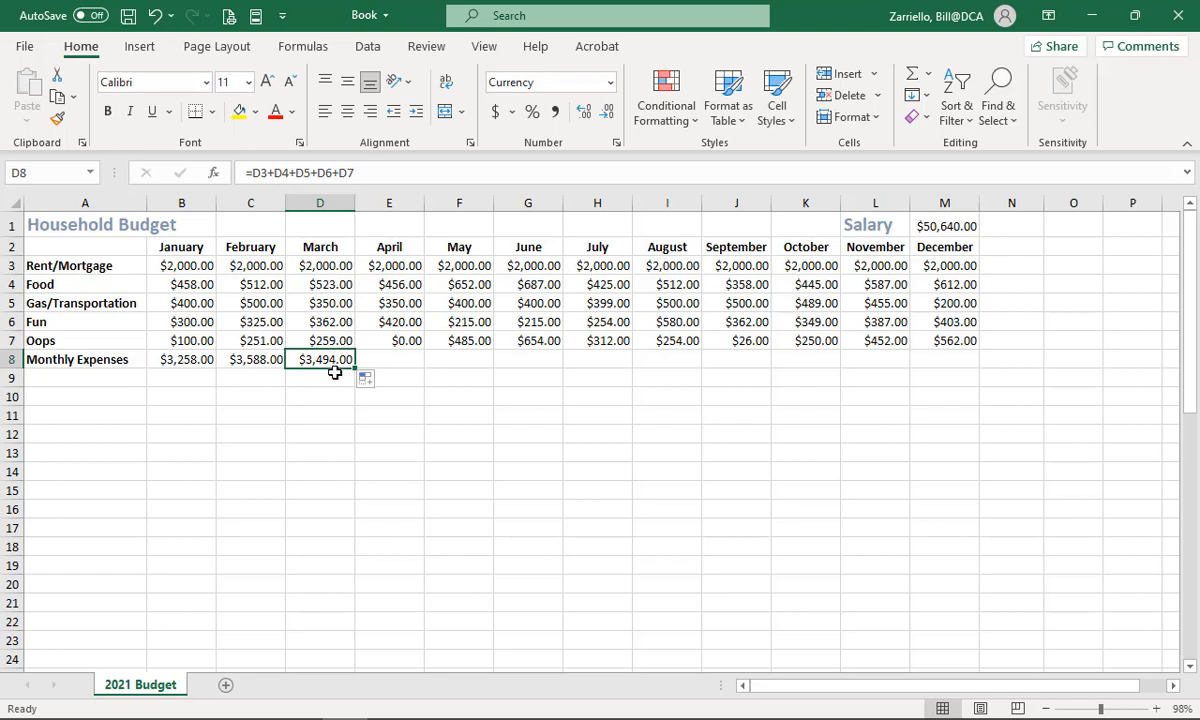
drag(354, 367, 955, 377)
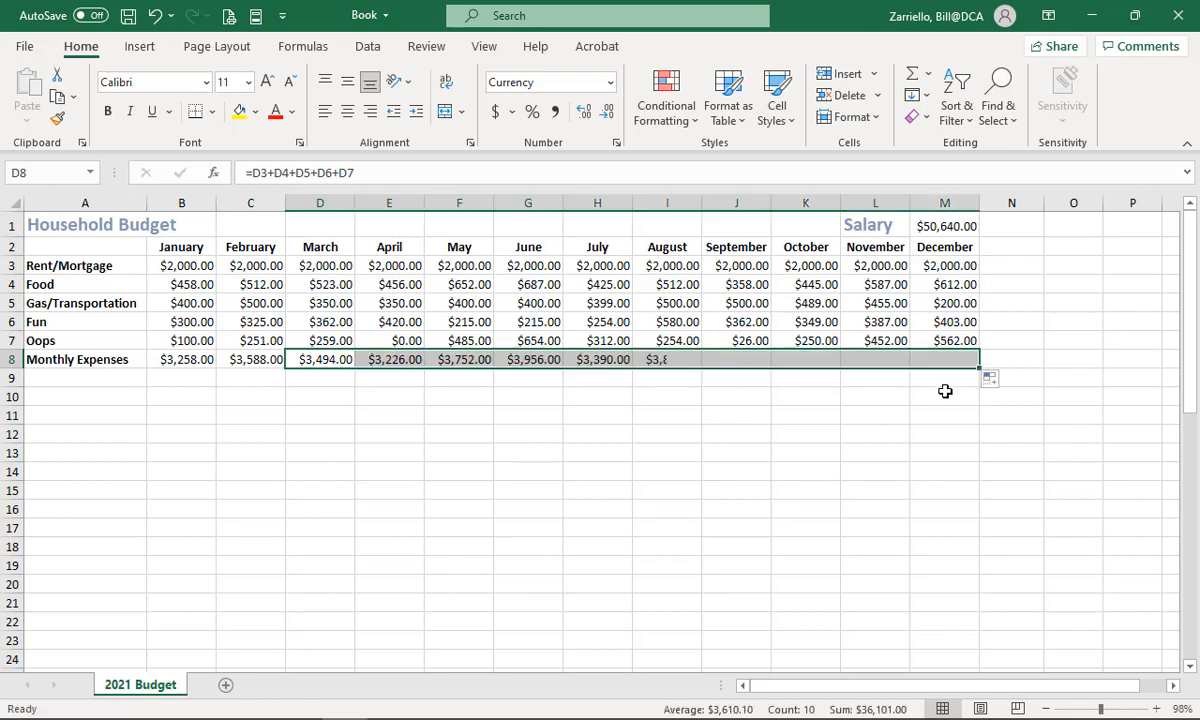
Examine the cell references in the filled Monthly Expenses formulas from March to December and in January's original formula.
click(321, 358)
click(405, 361)
click(455, 361)
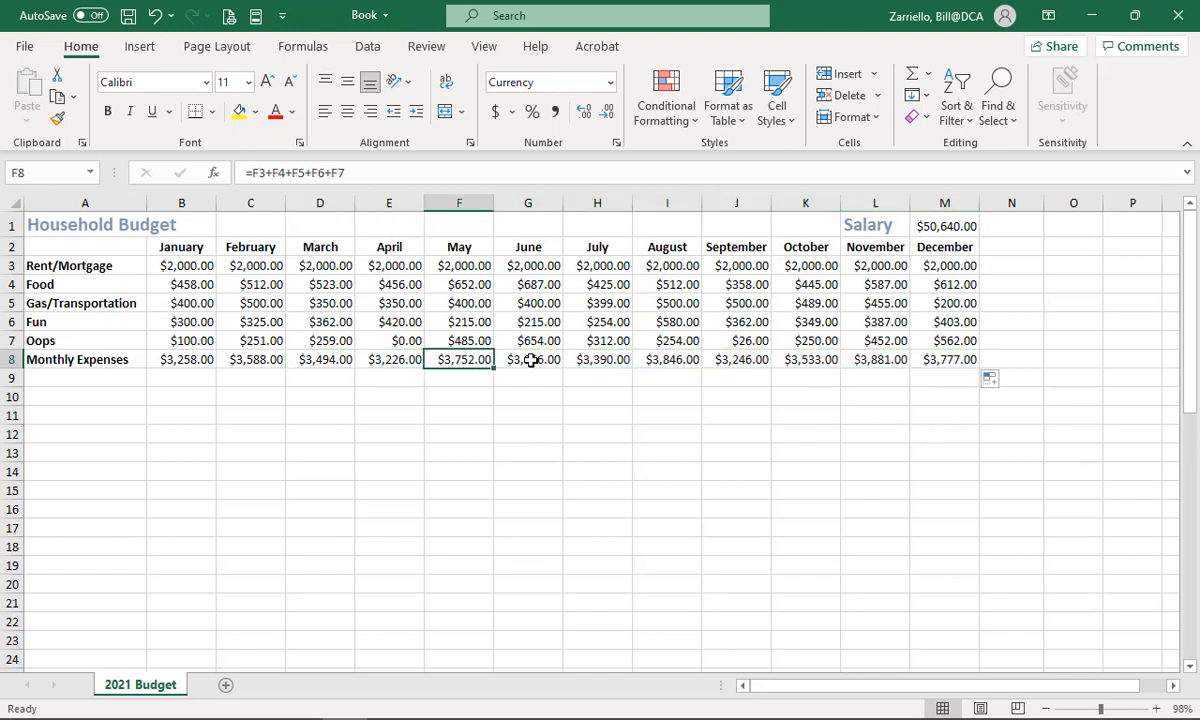
click(530, 361)
click(606, 363)
click(686, 365)
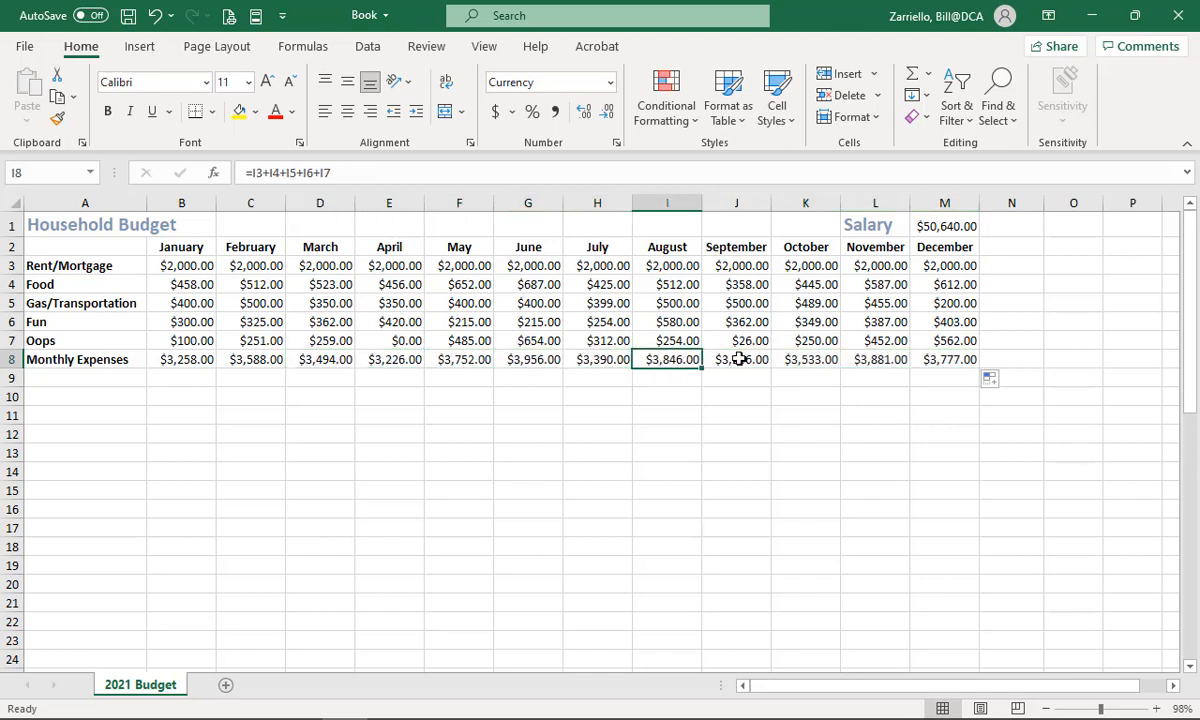
click(742, 368)
click(798, 367)
click(865, 362)
click(932, 366)
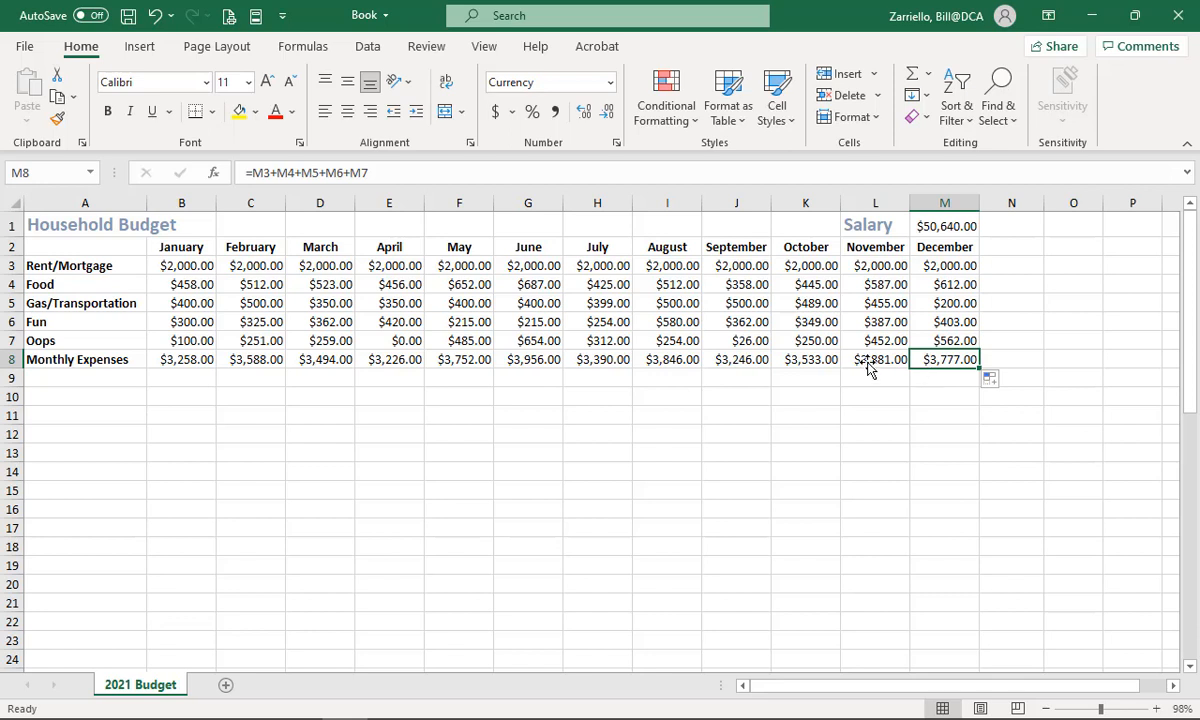
click(176, 362)
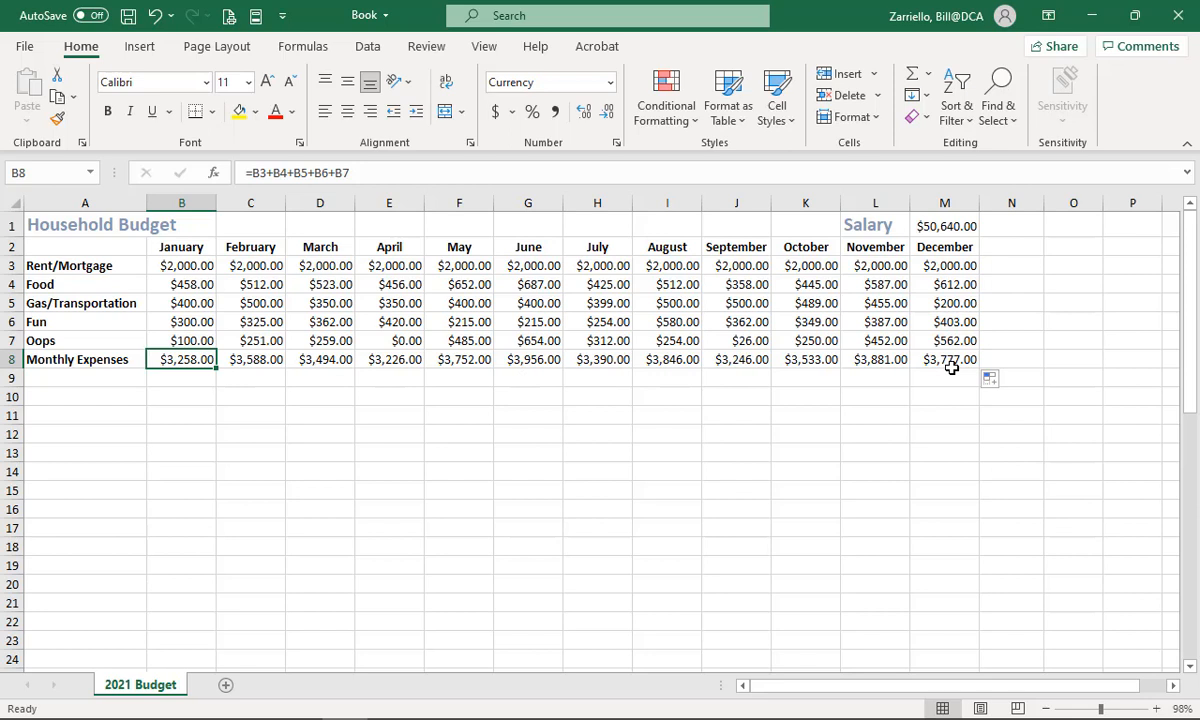
key(ctrl+c)
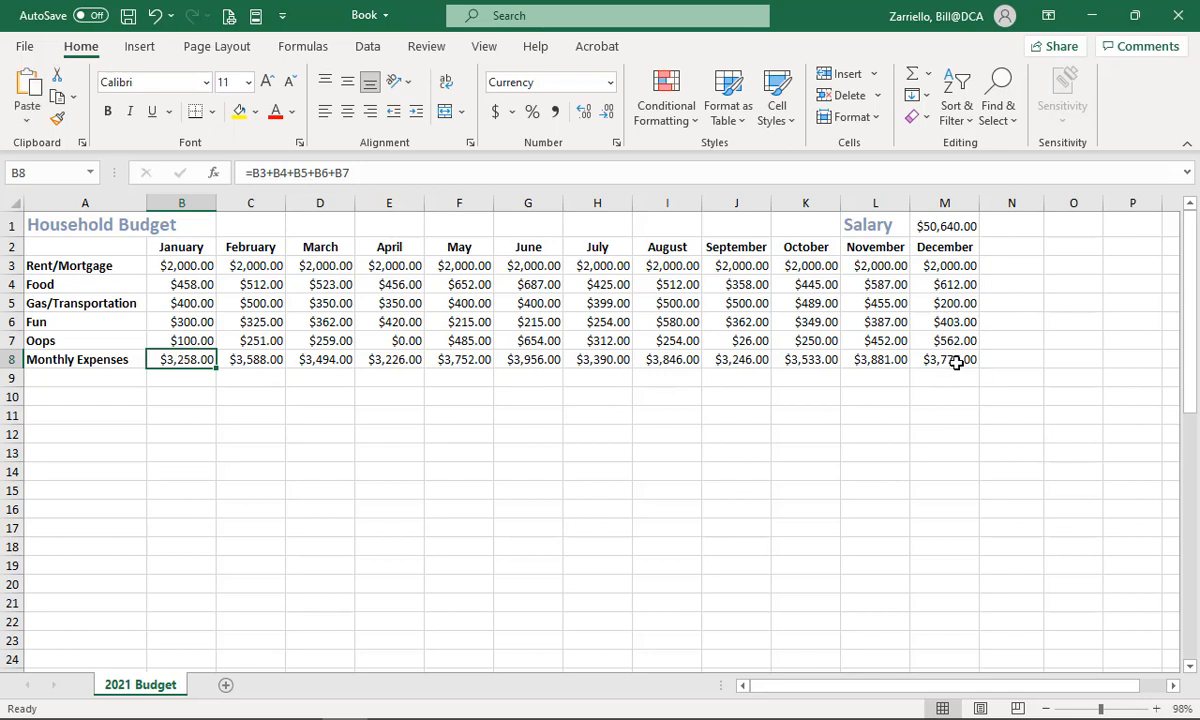
Add the row label Monthly Income in A9, directly below Monthly Expenses.
click(94, 378)
text(M)
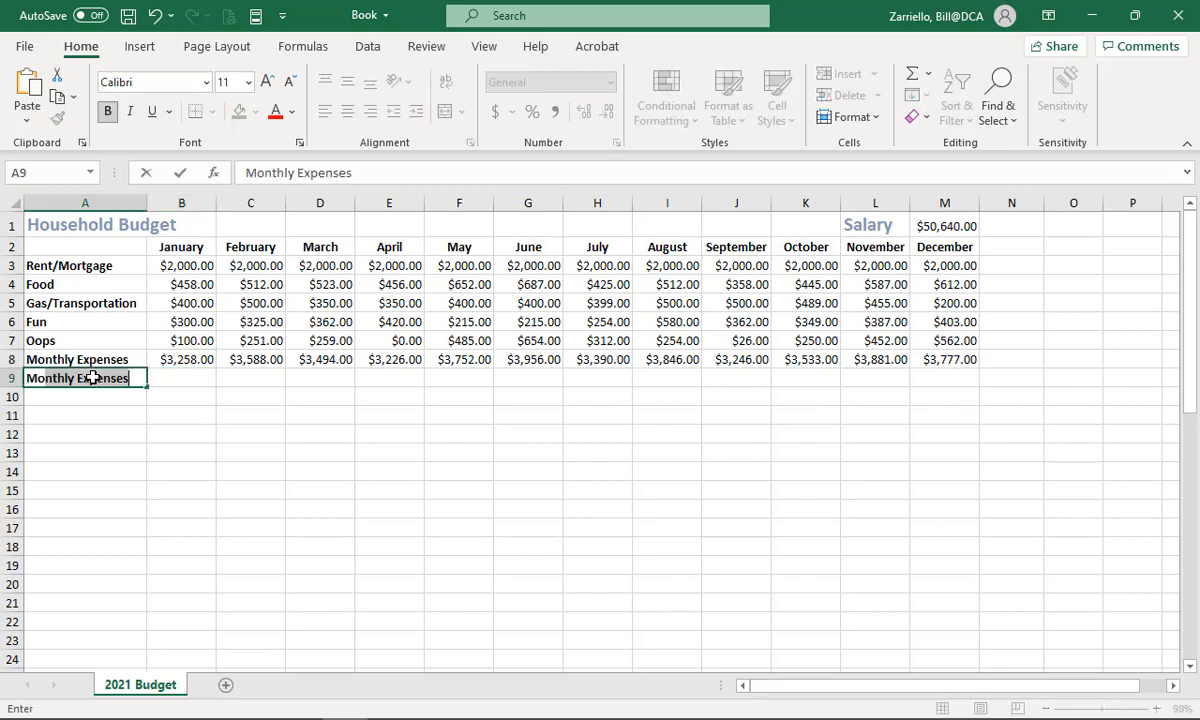
text(onthly Income)
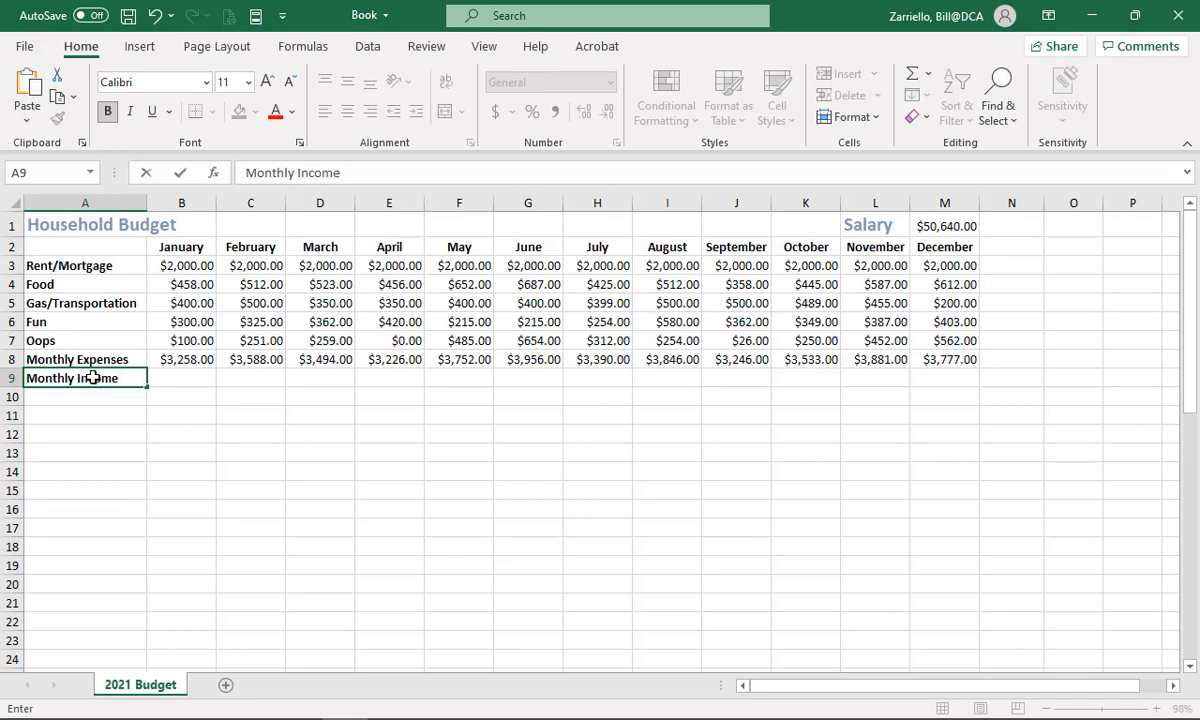
Start the January Monthly Income formula in B9 with a reference to the salary cell, =M1.
click(192, 381)
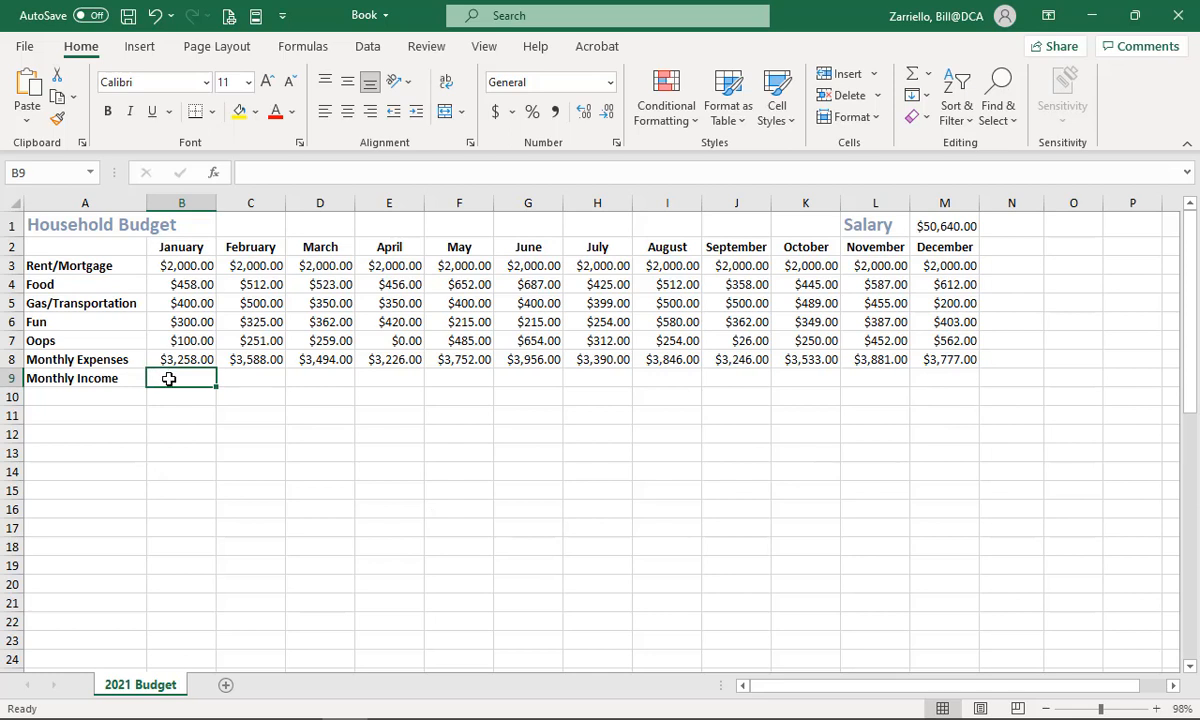
text(=)
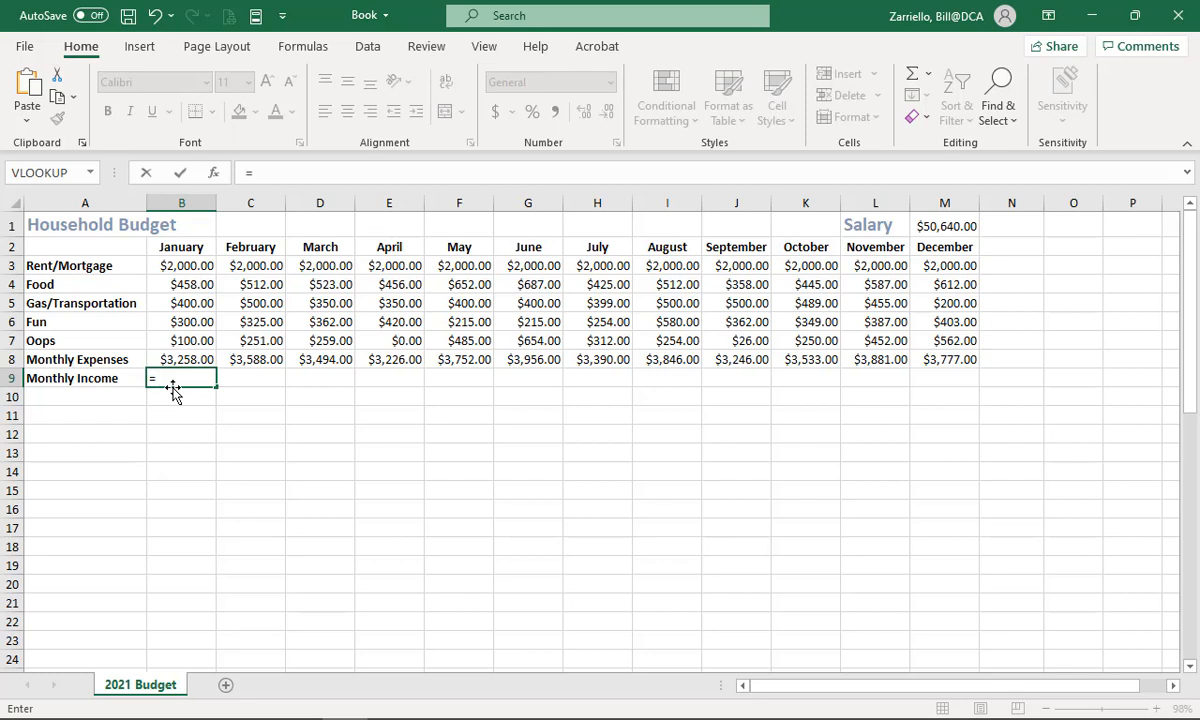
click(933, 226)
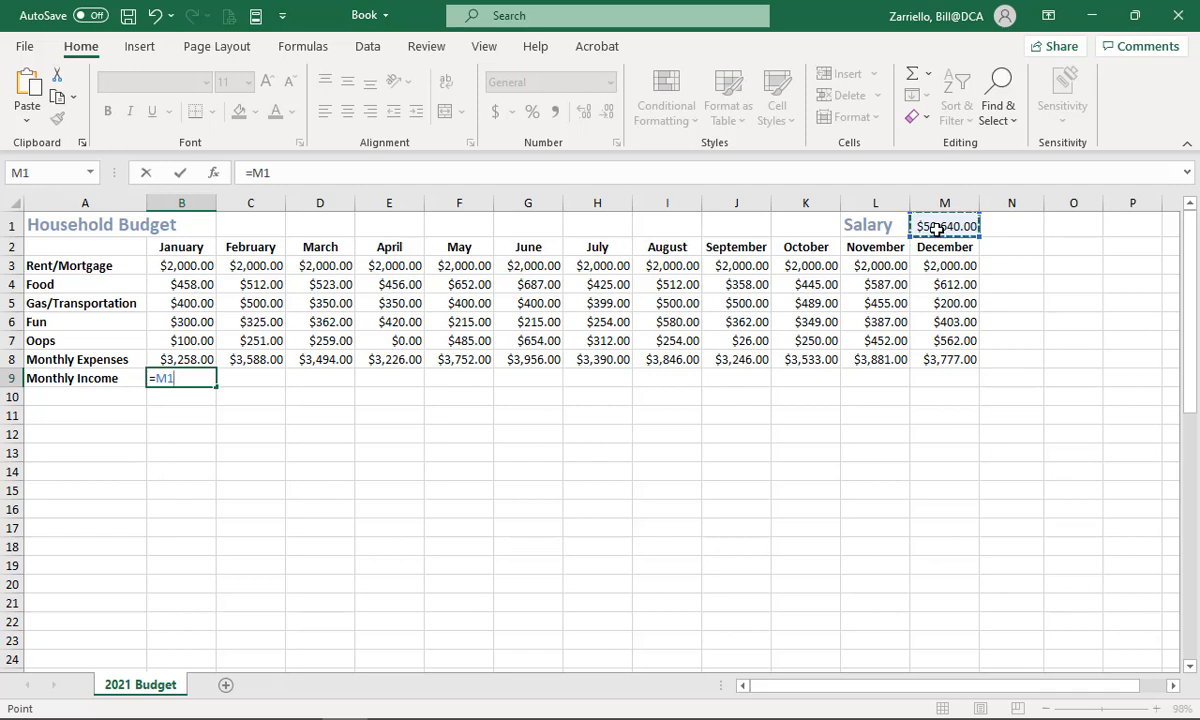
Complete January's Monthly Income formula as =M1/12 and fill it across the row through December.
text(/)
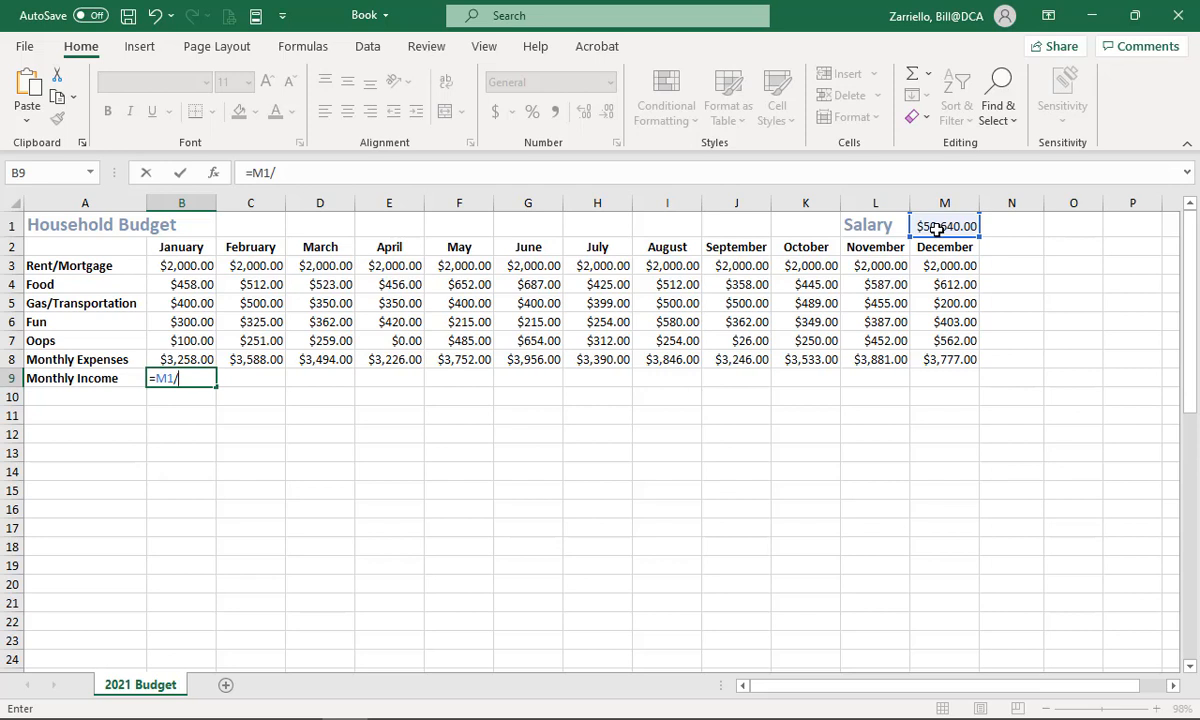
text(12)
key(Return)
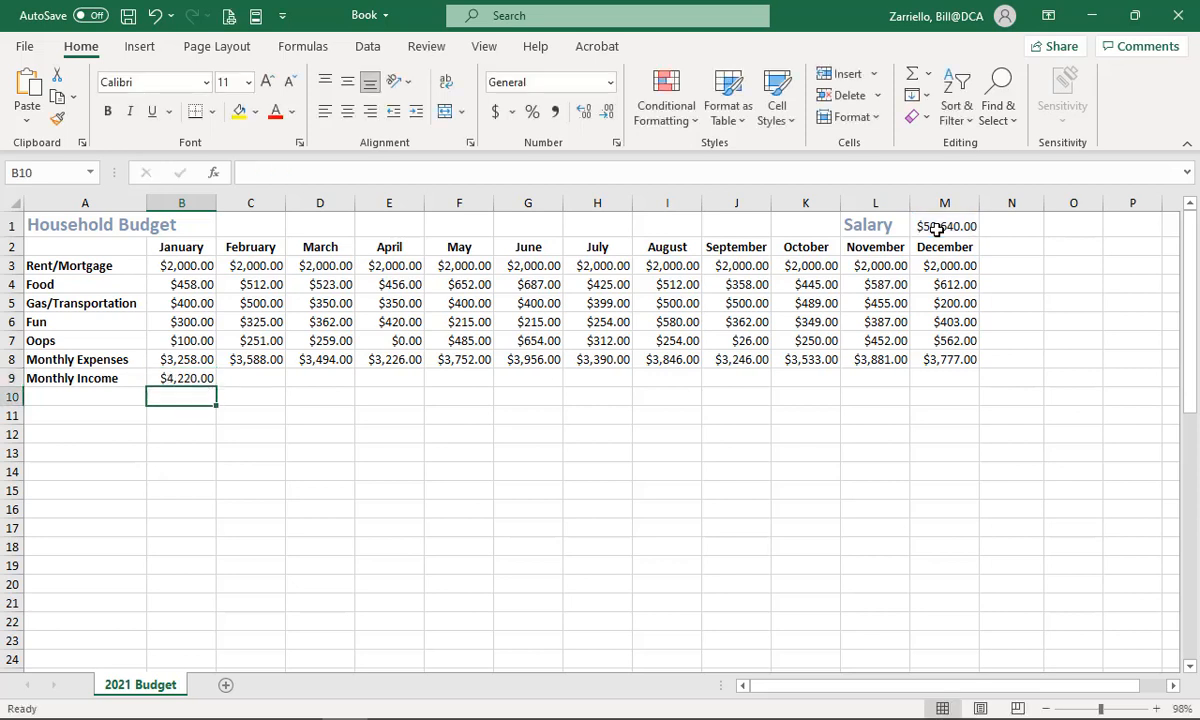
click(186, 380)
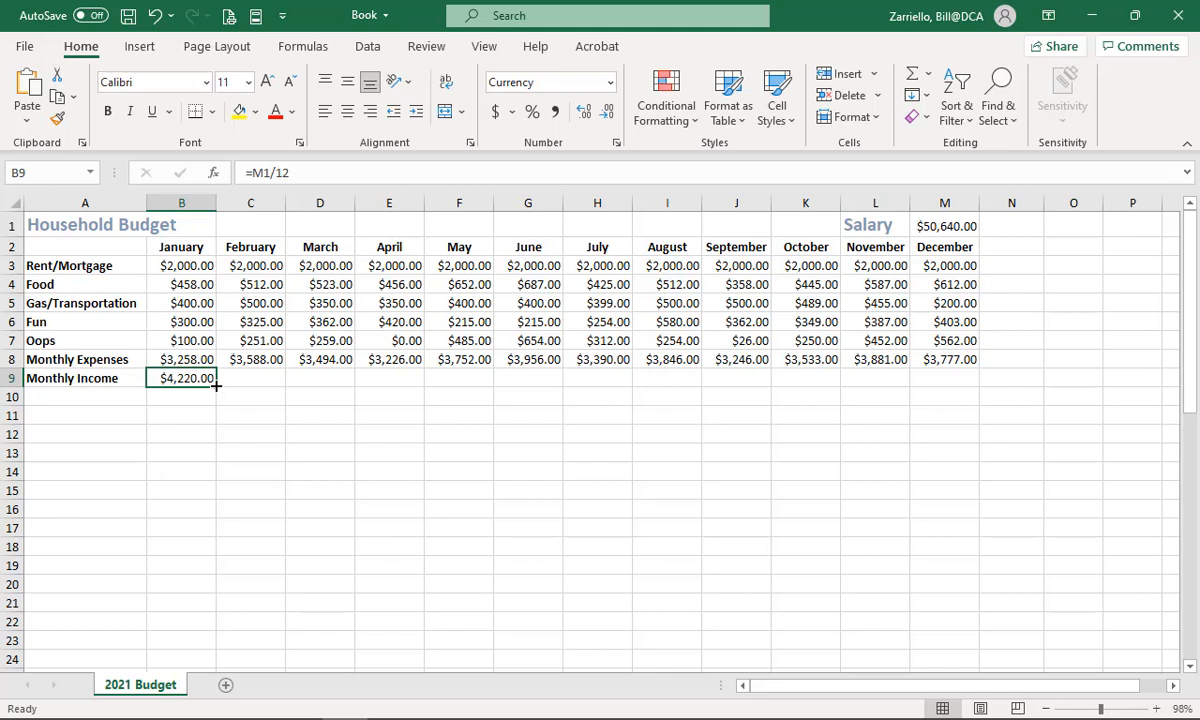
drag(215, 385, 968, 389)
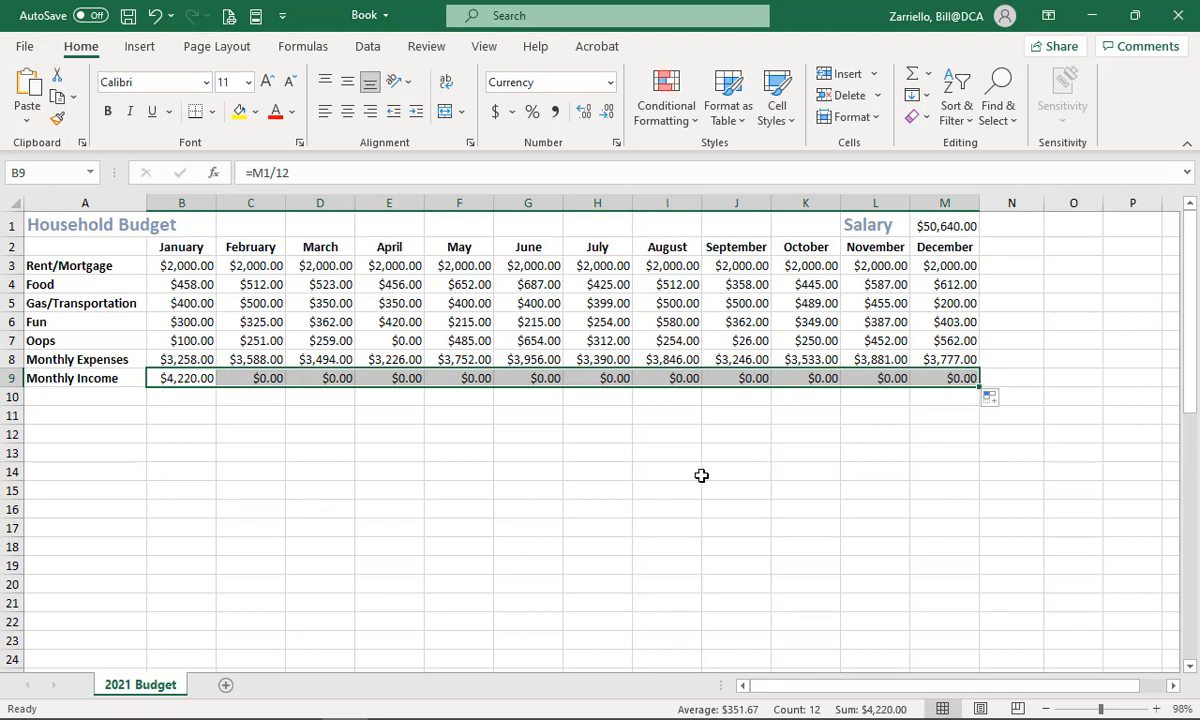
Examine the Monthly Income formulas from January to June and the row 1 cells they refer to.
click(190, 380)
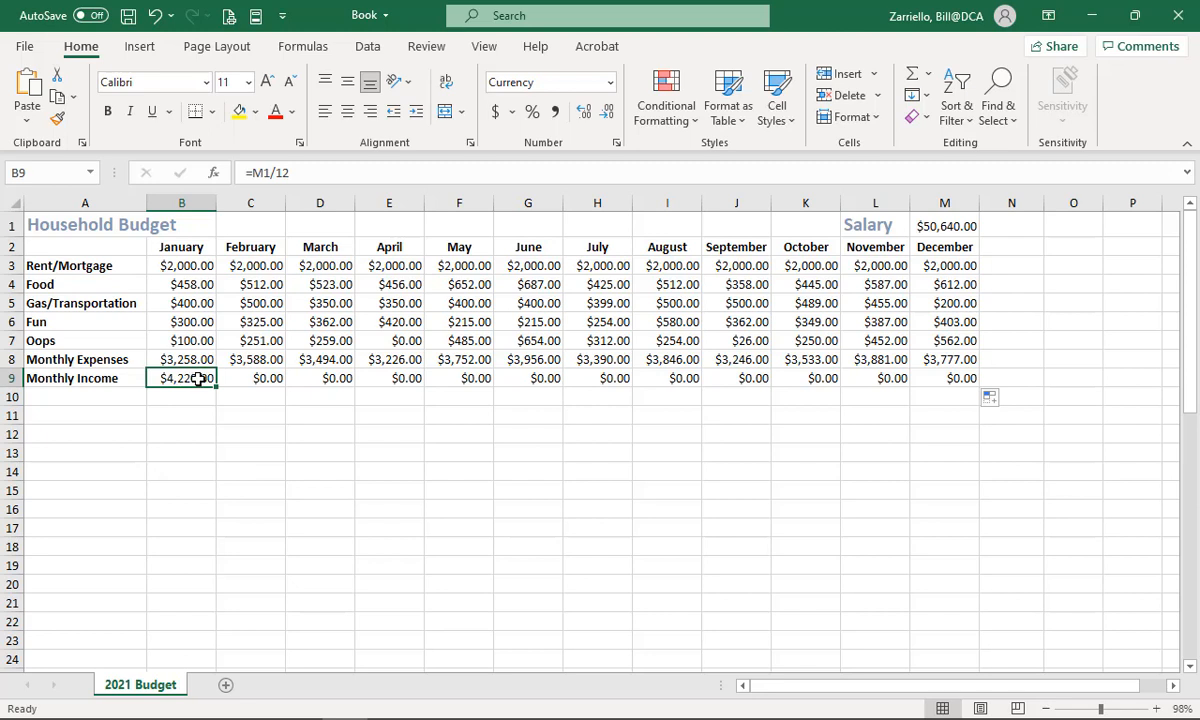
click(270, 379)
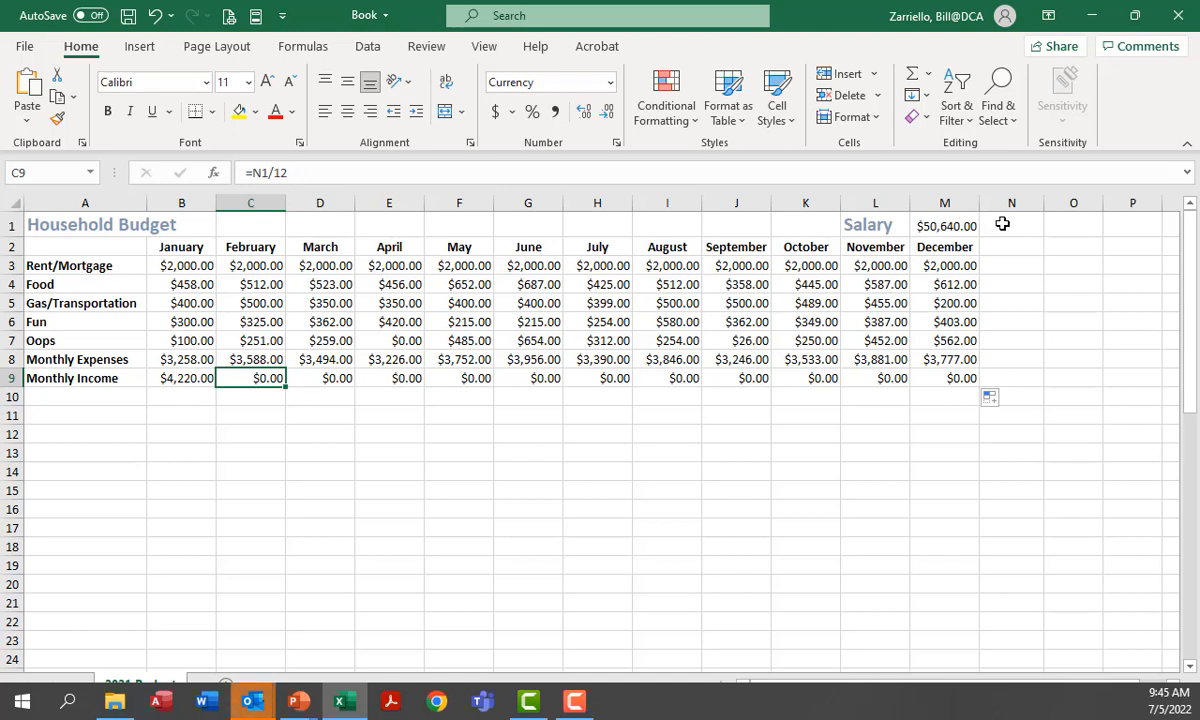
key(ctrl+c)
click(336, 381)
click(399, 378)
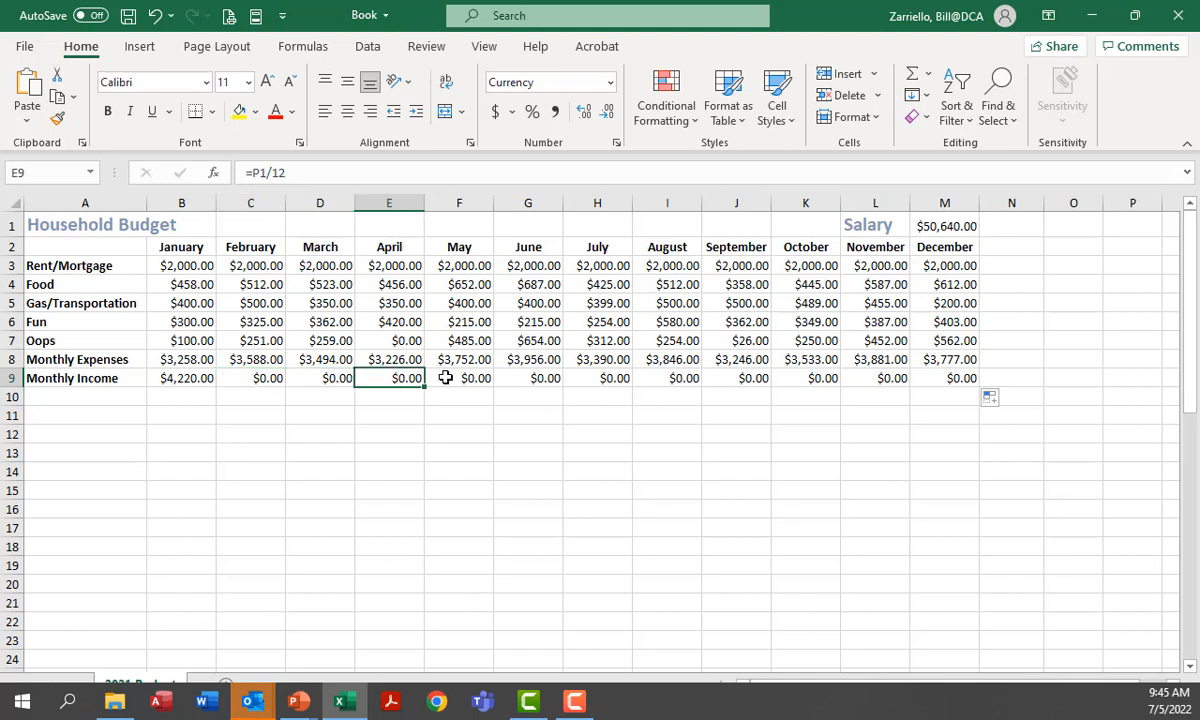
click(464, 378)
click(527, 378)
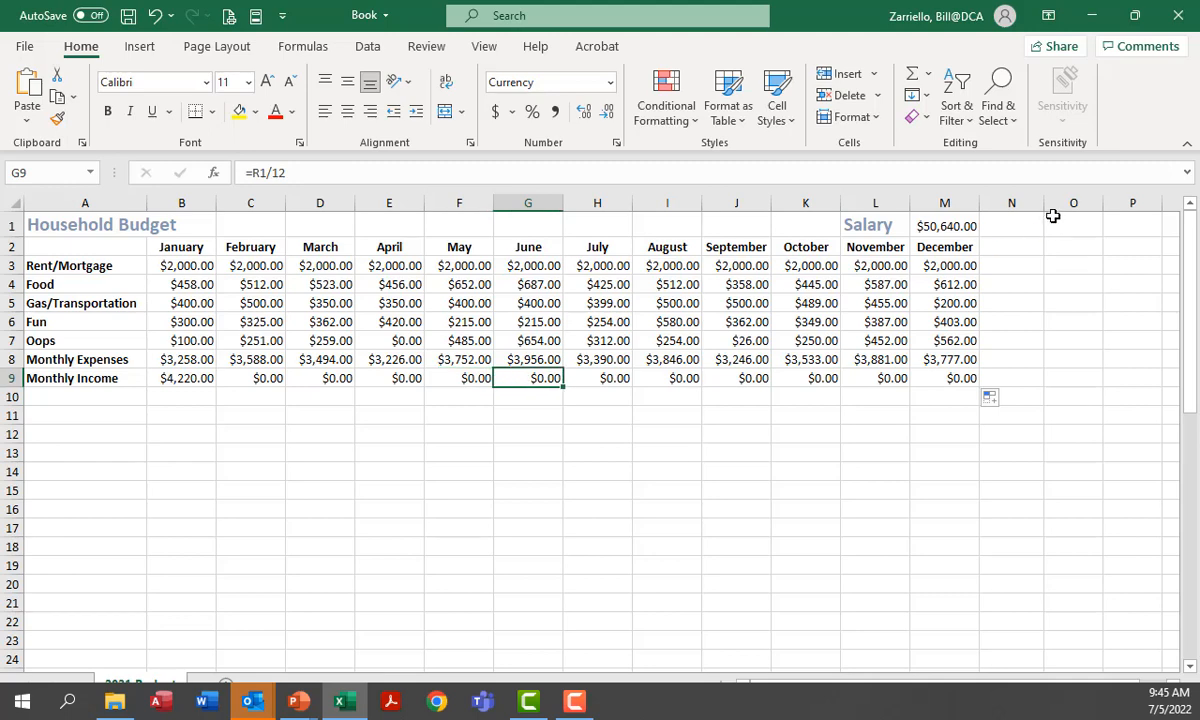
click(1014, 230)
key(Right)
key(Right)
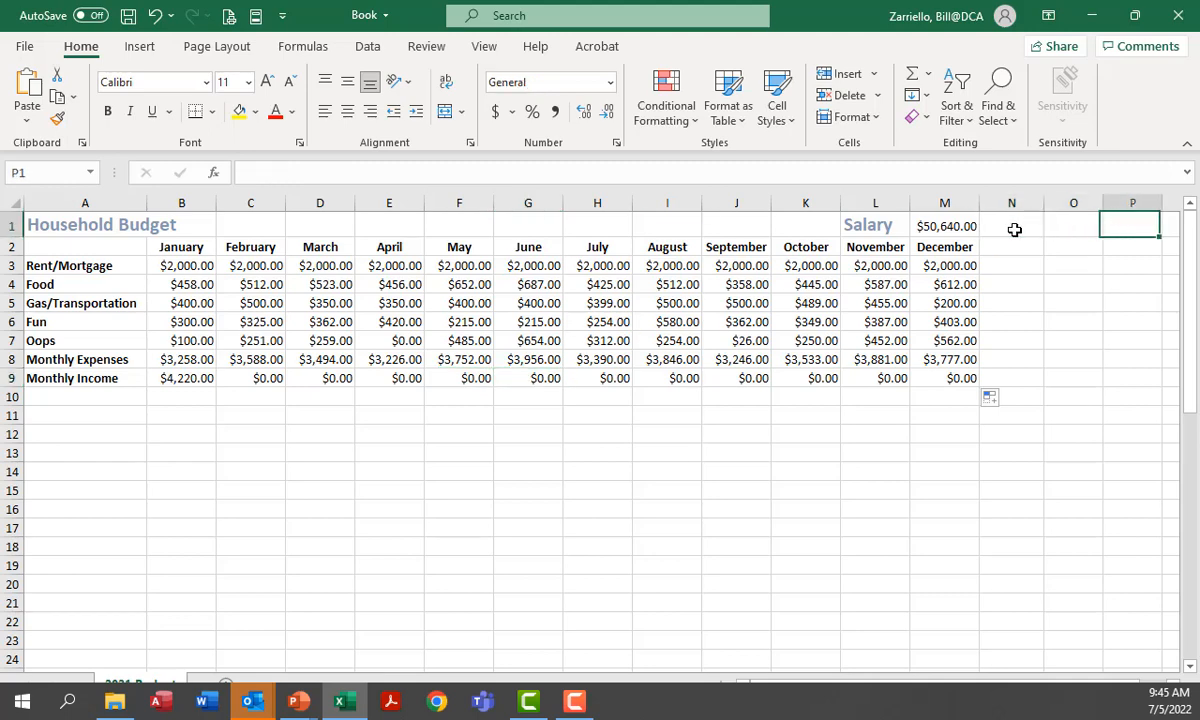
key(Right)
click(842, 226)
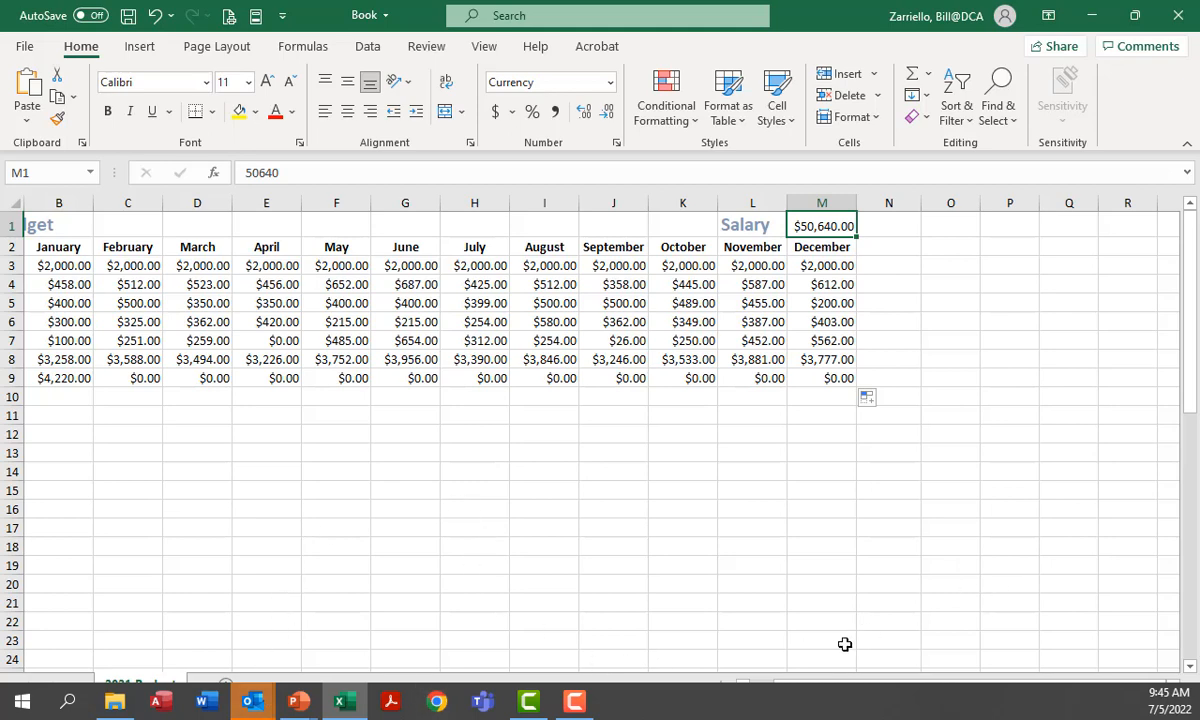
scroll(763, 686, left, 1)
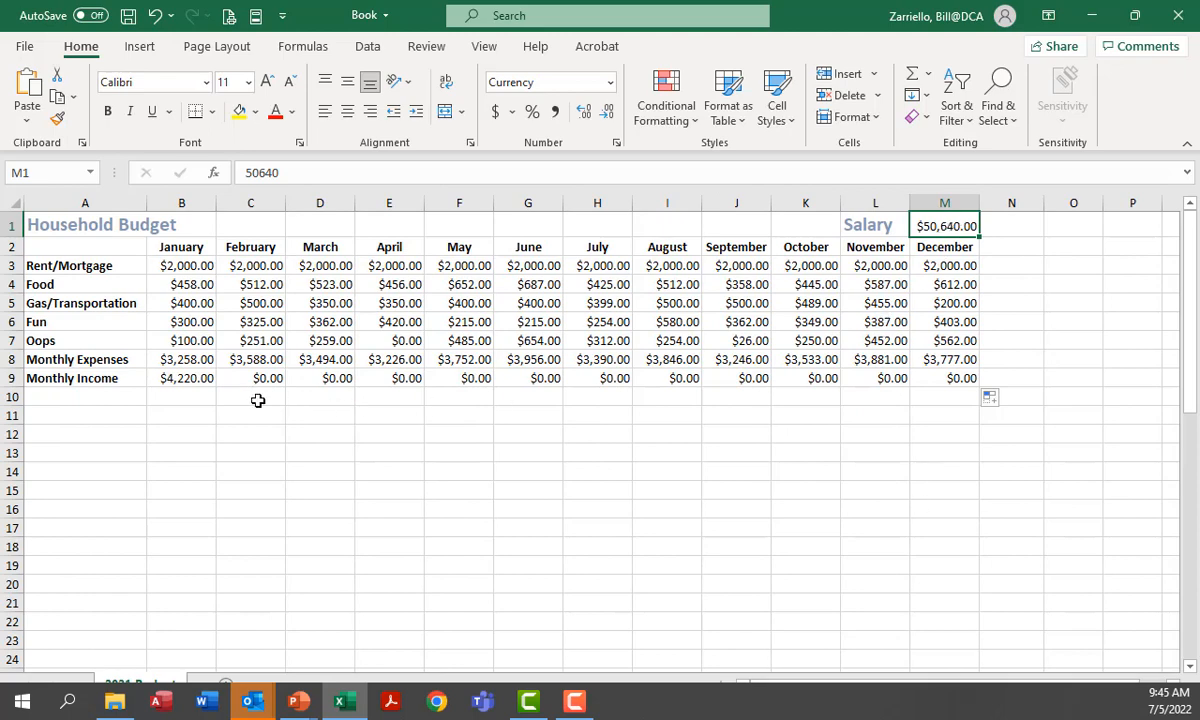
Make the salary reference absolute in January's Monthly Income formula (=$M$1/12) and refill the row through December.
click(197, 378)
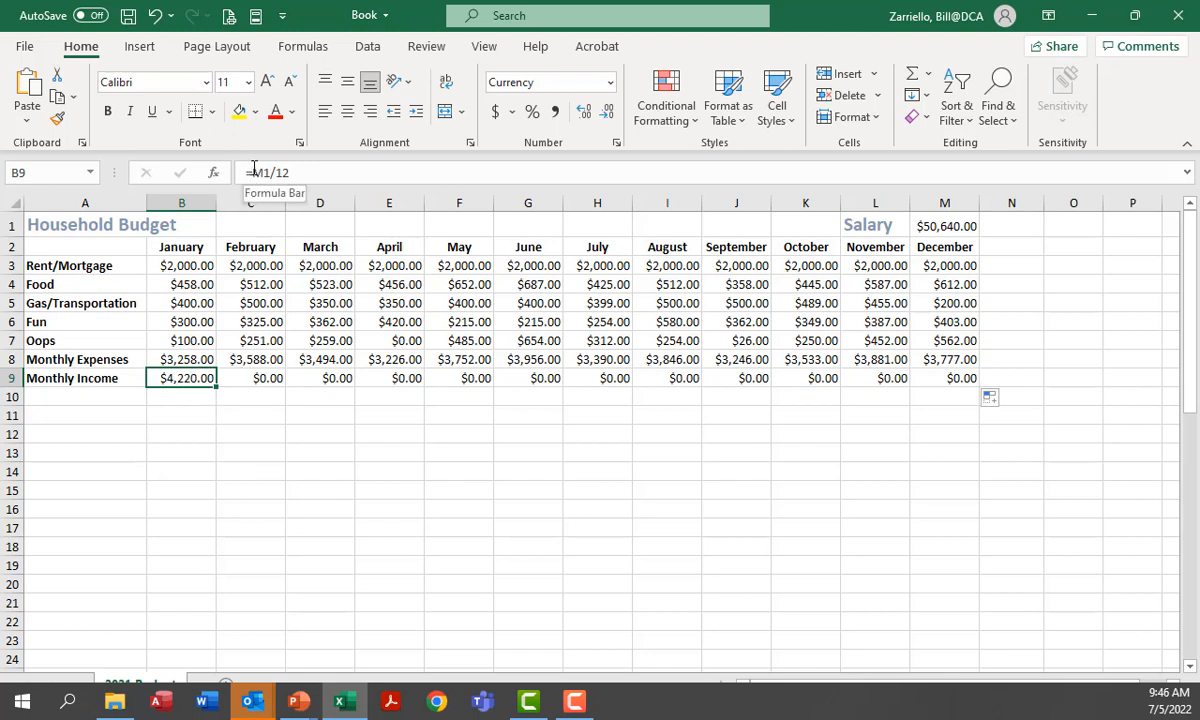
key(F2)
drag(249, 173, 270, 174)
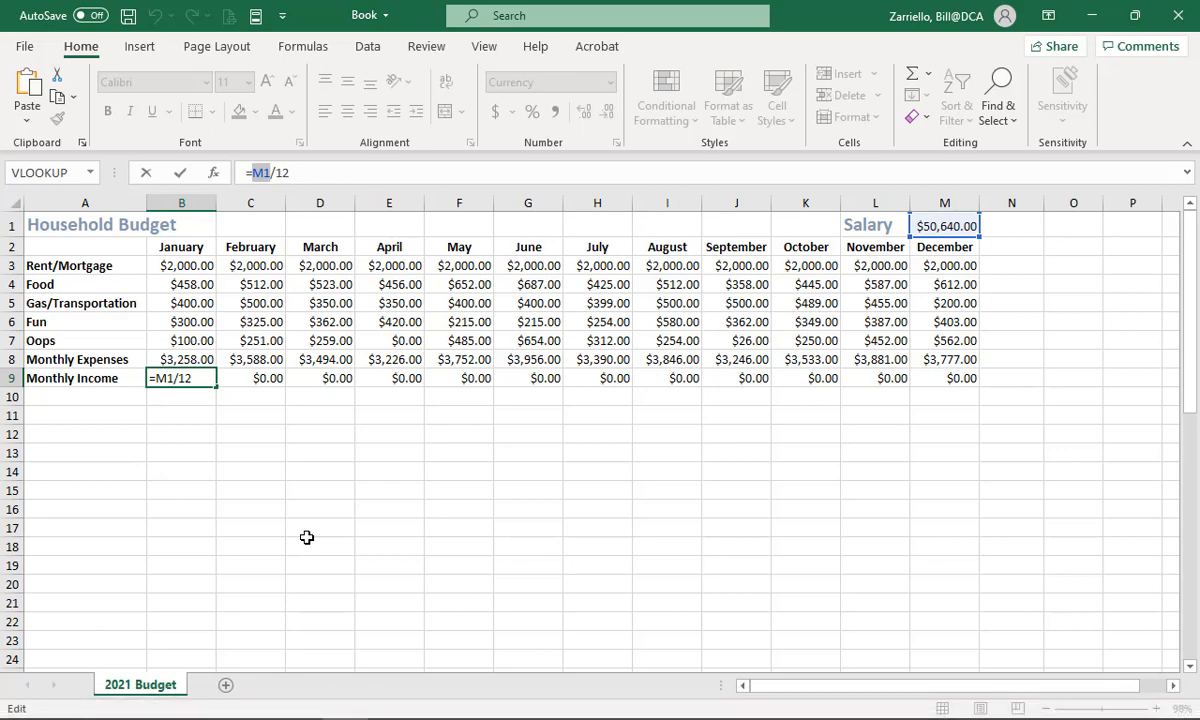
key(F4)
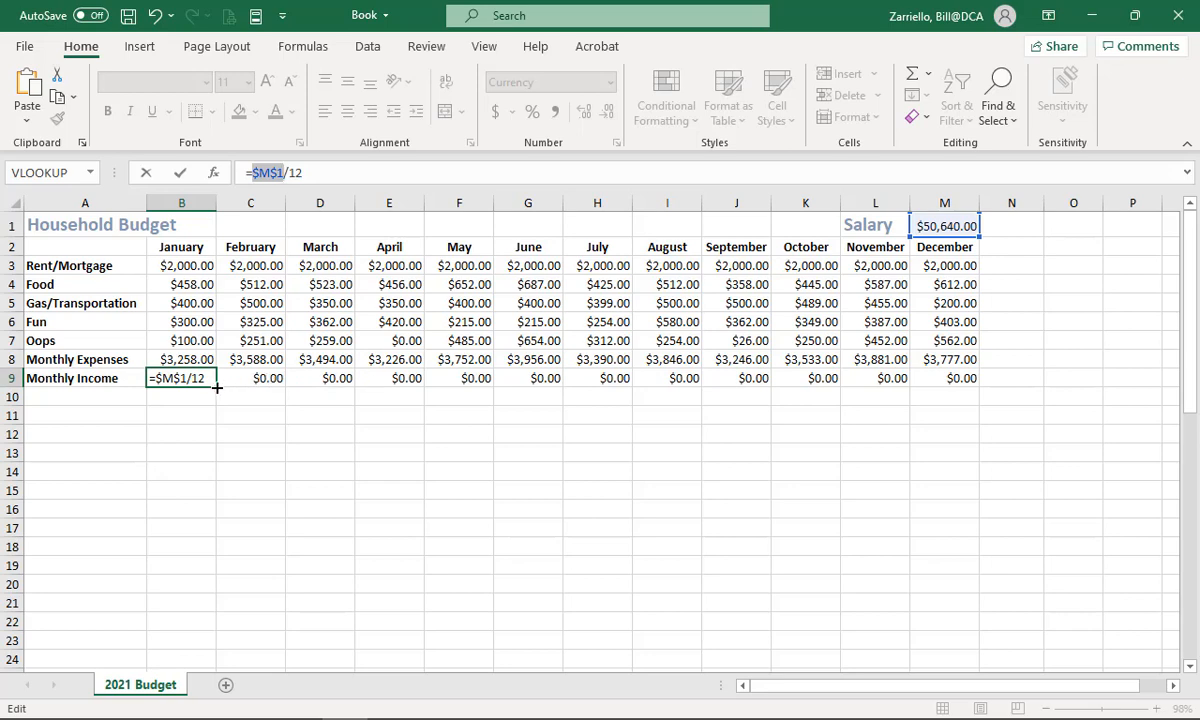
click(180, 172)
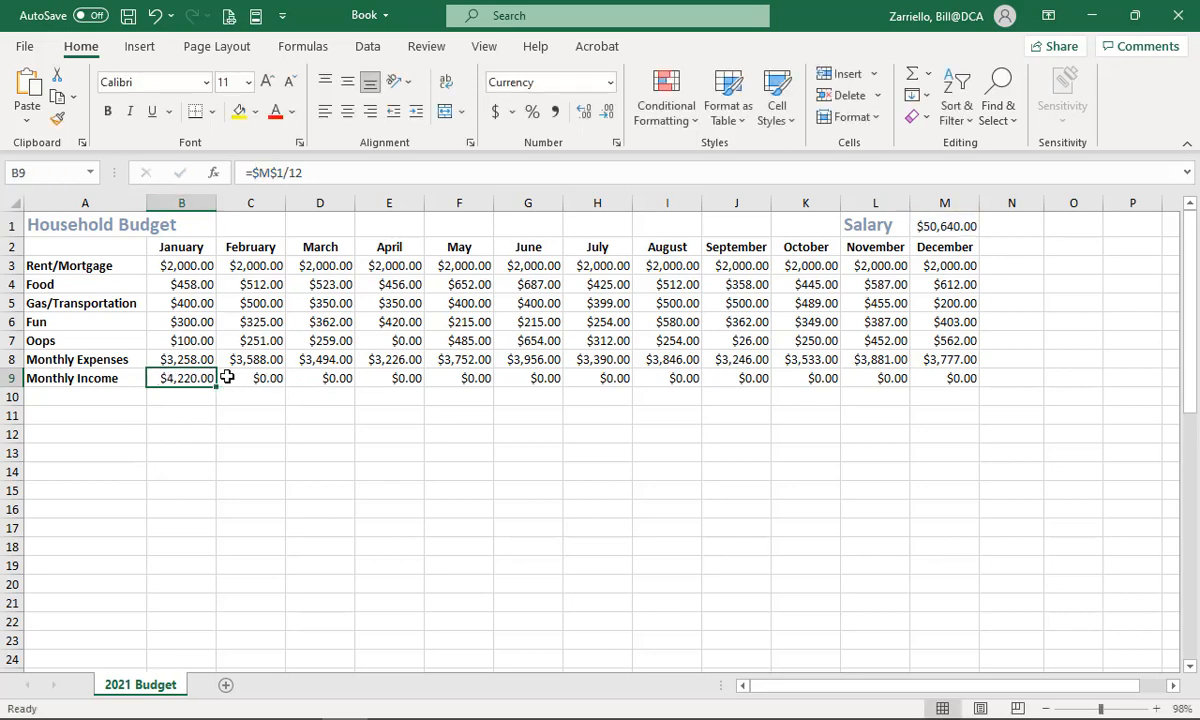
drag(216, 387, 958, 406)
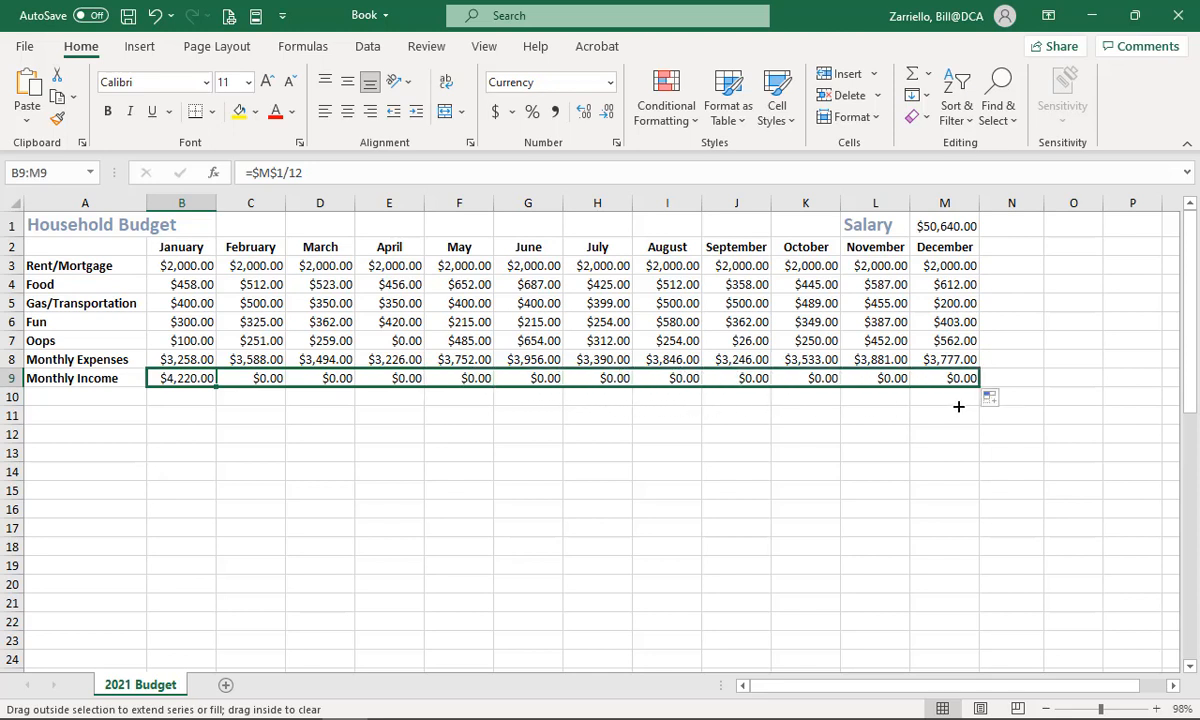
Check the copied Monthly Income formulas across the months and compare January's formula with the salary cell M1.
click(257, 378)
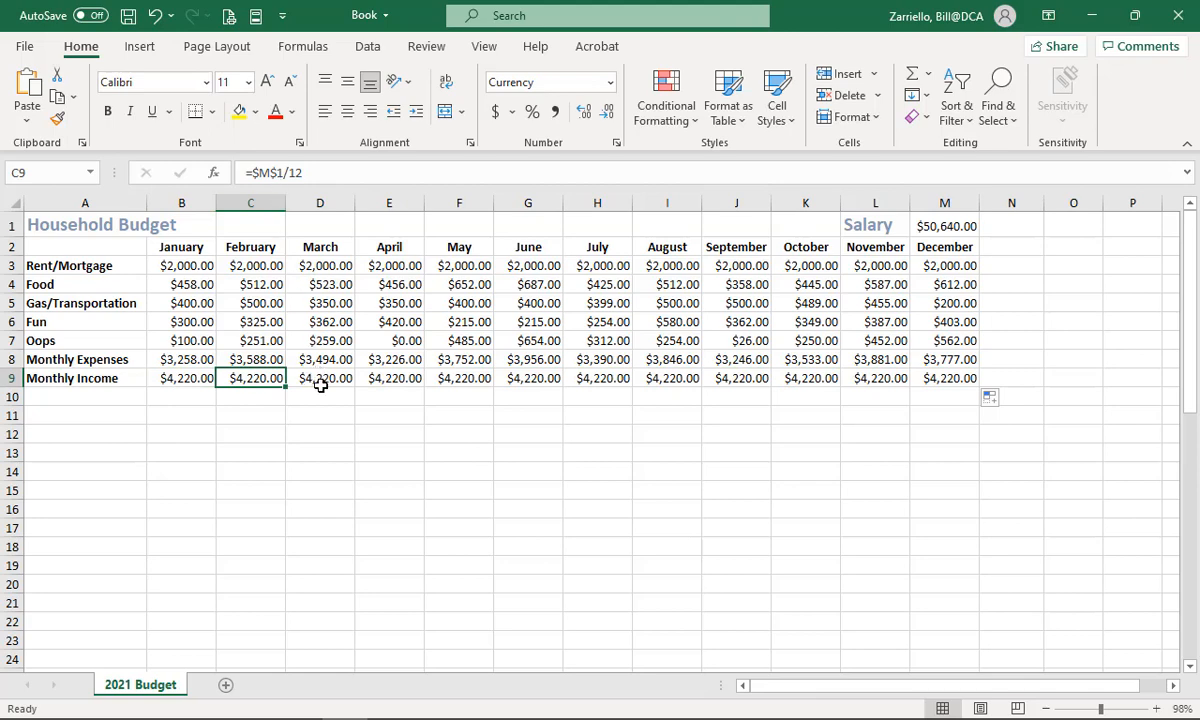
click(320, 385)
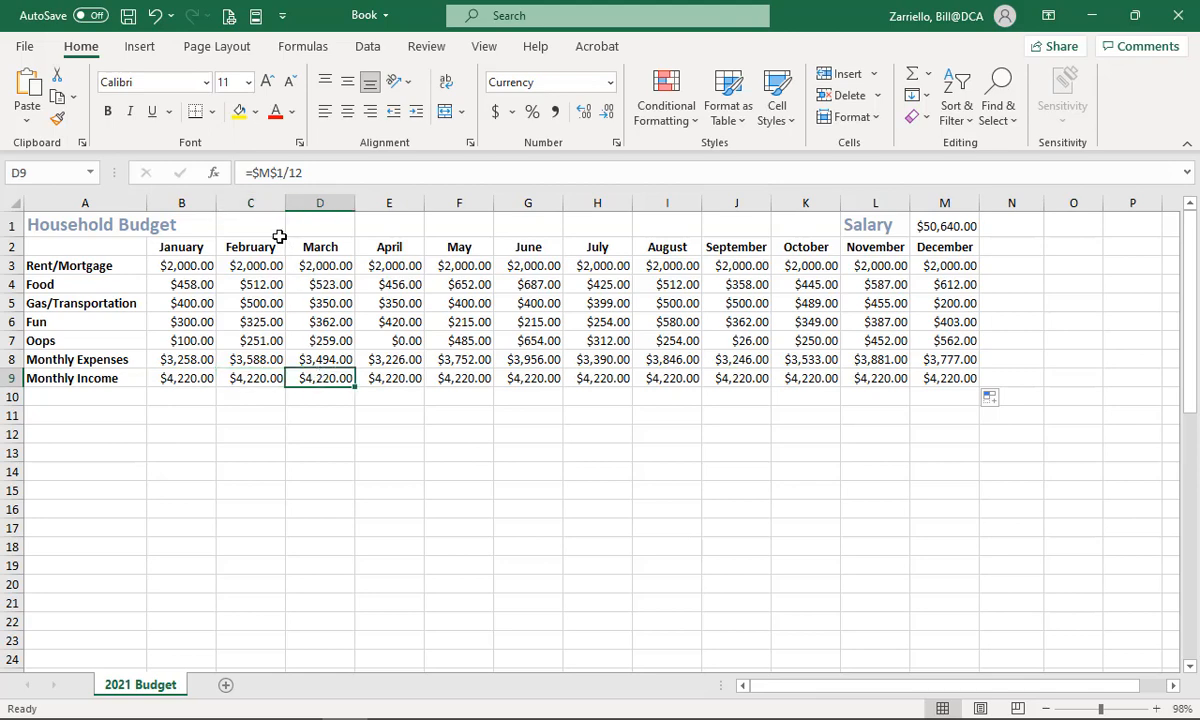
click(405, 380)
click(447, 378)
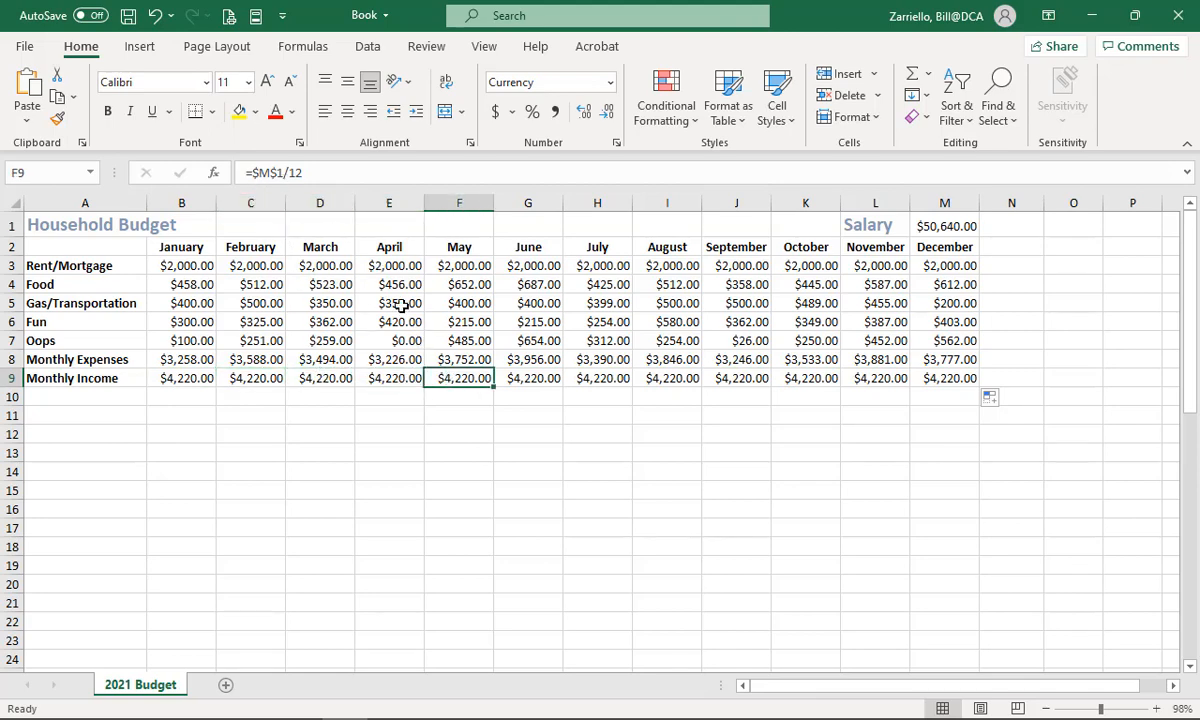
click(926, 378)
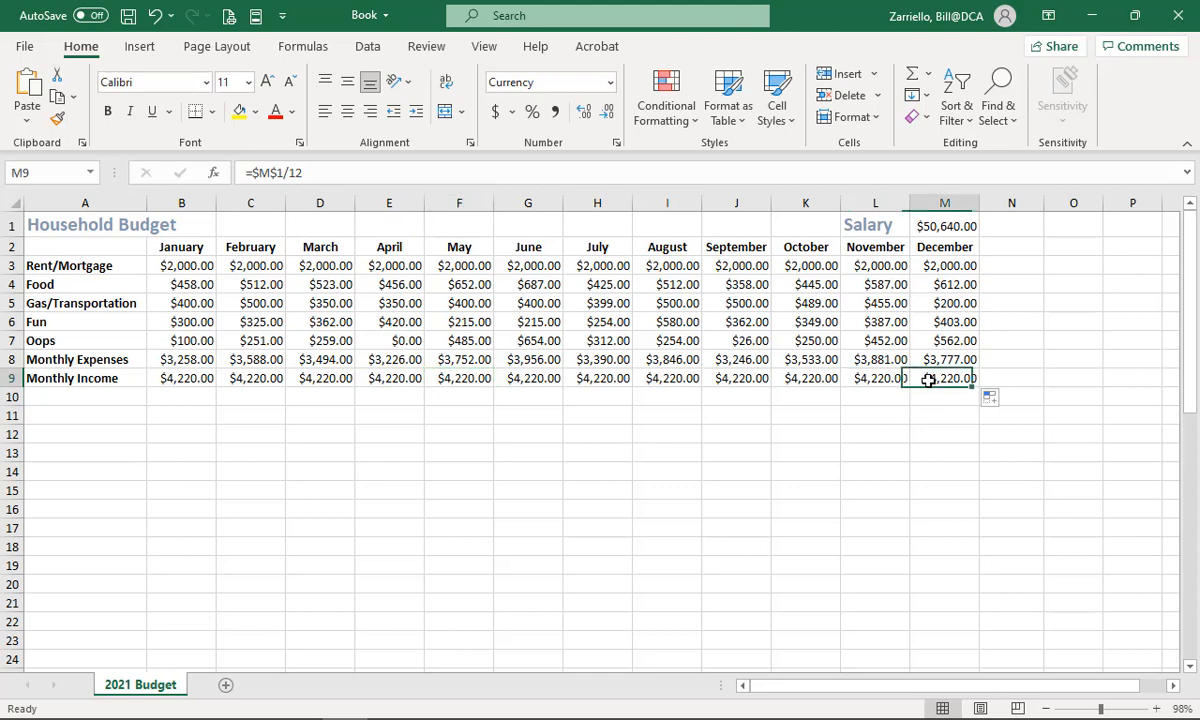
click(197, 380)
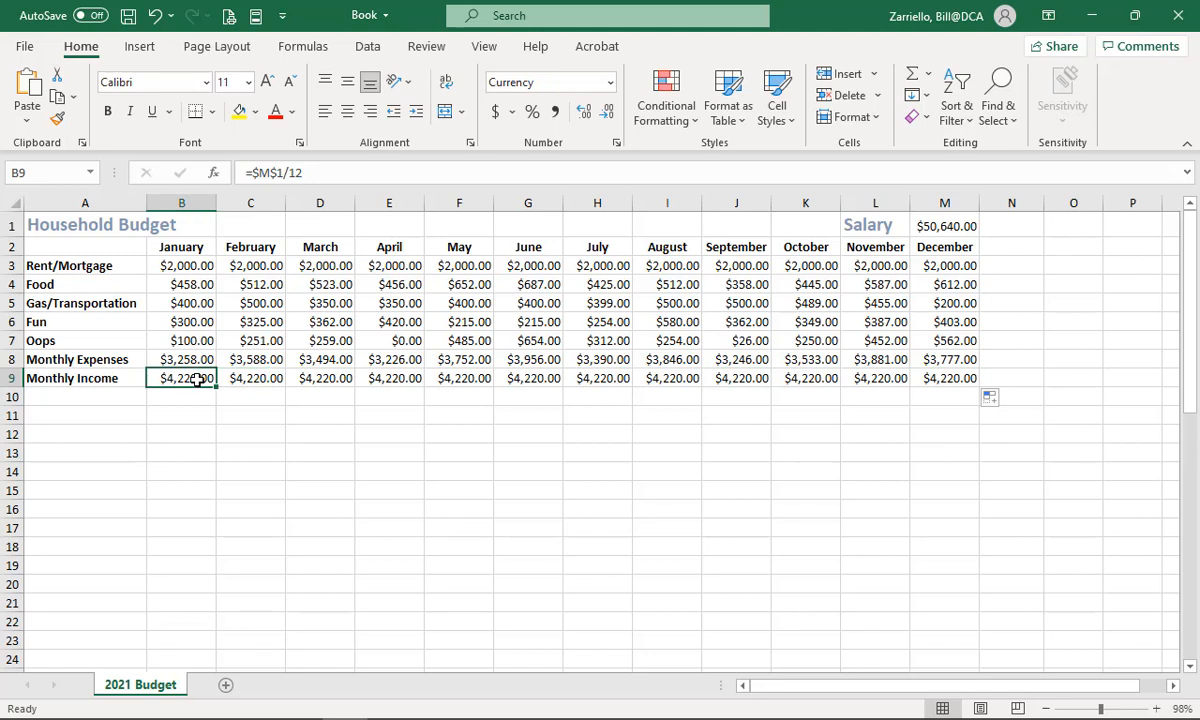
click(930, 228)
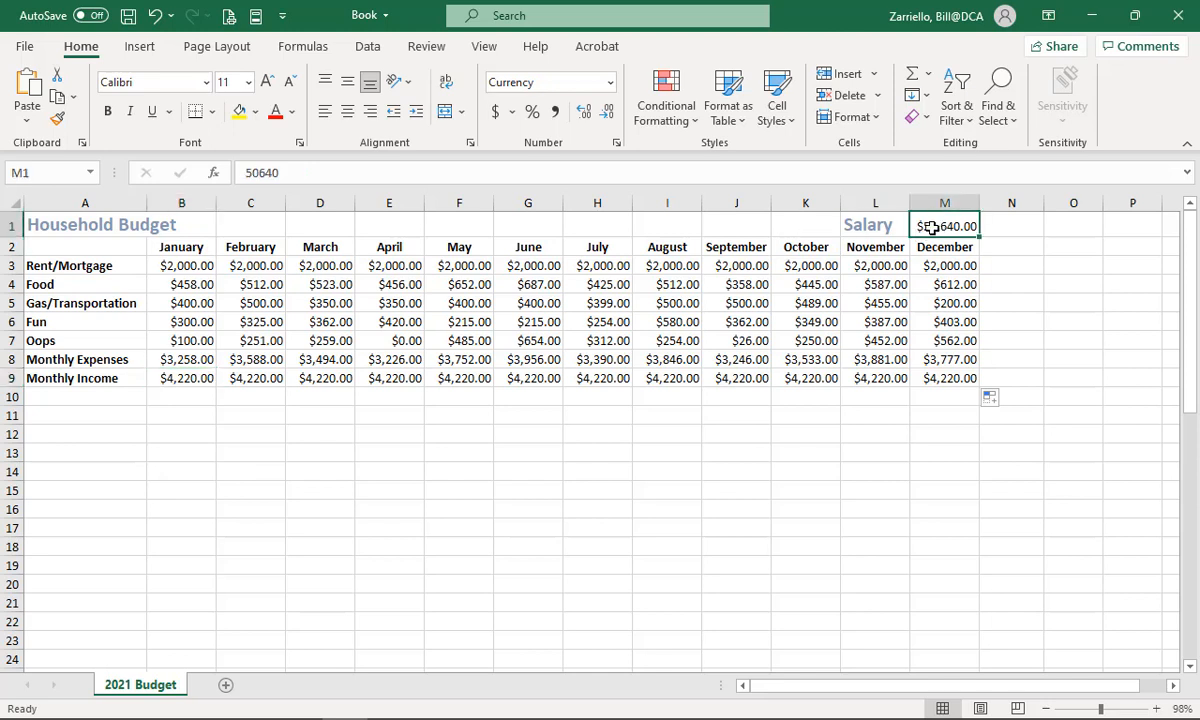
click(173, 378)
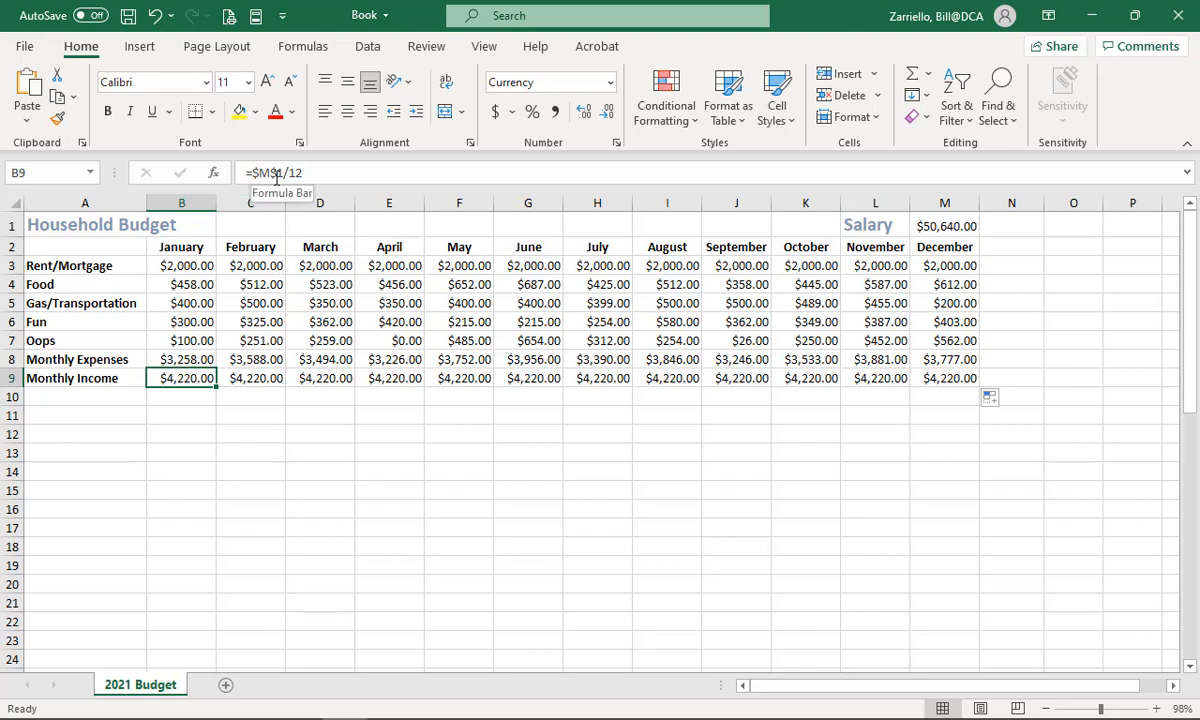
click(337, 172)
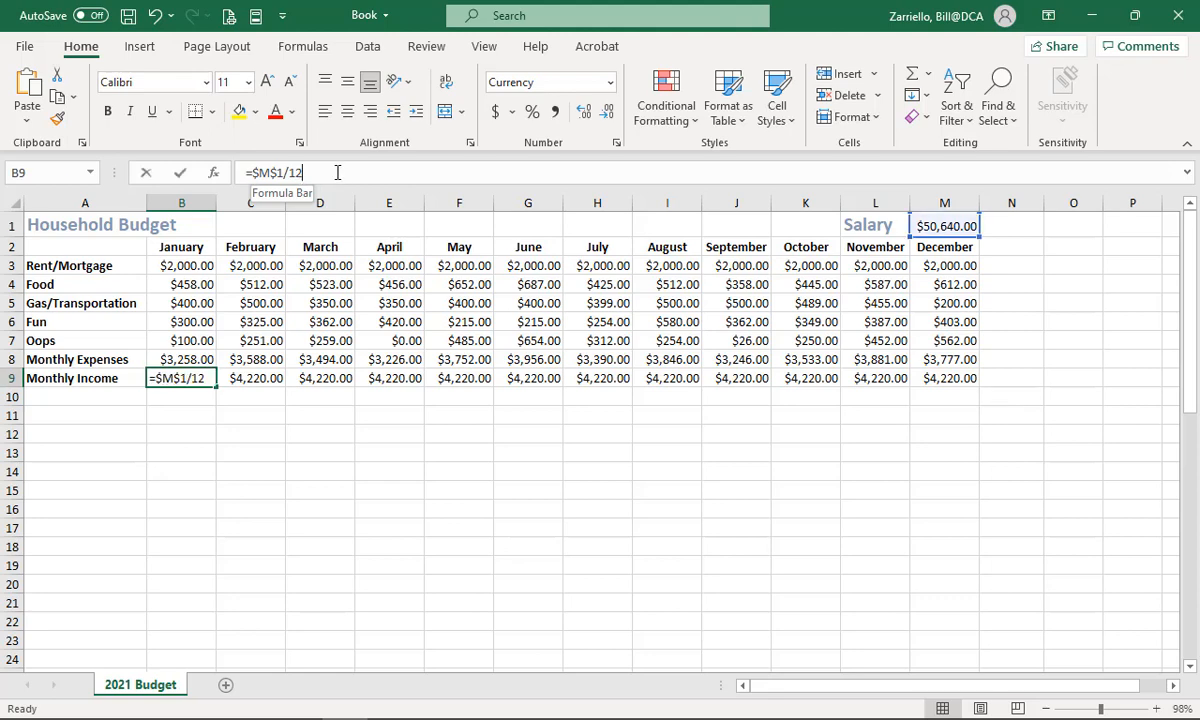
click(179, 172)
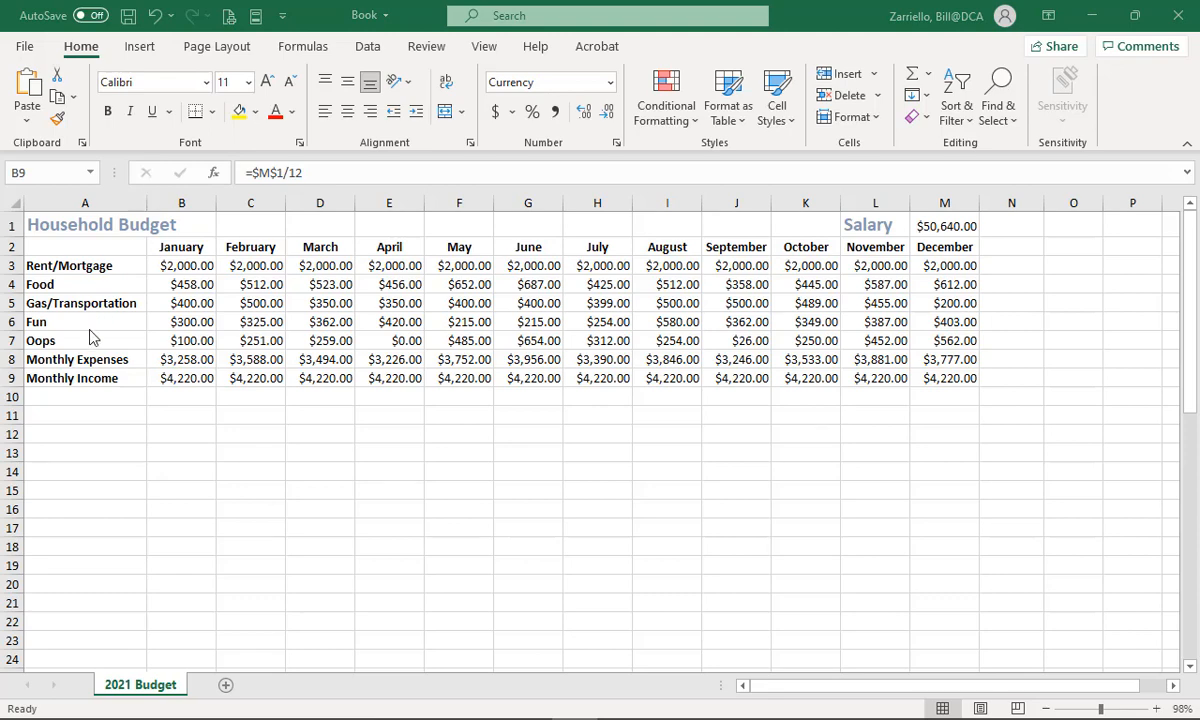
Add the row label Monthly Savings in cell A10, below Monthly Income.
click(52, 395)
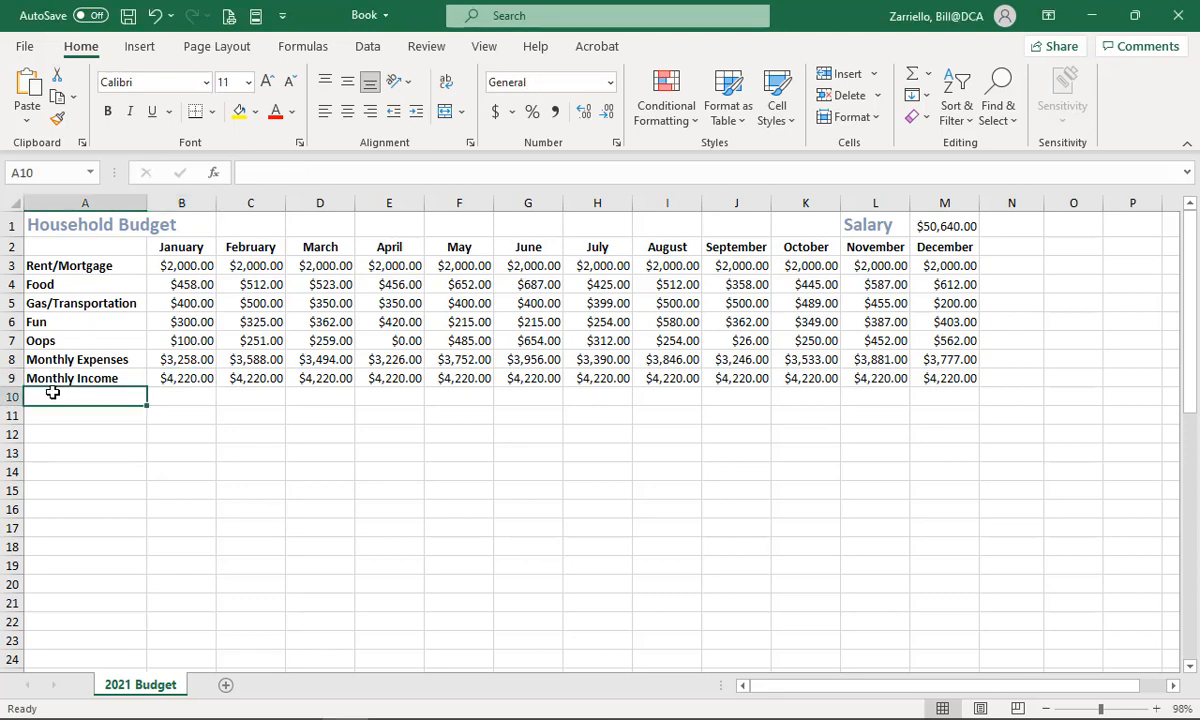
text(Month)
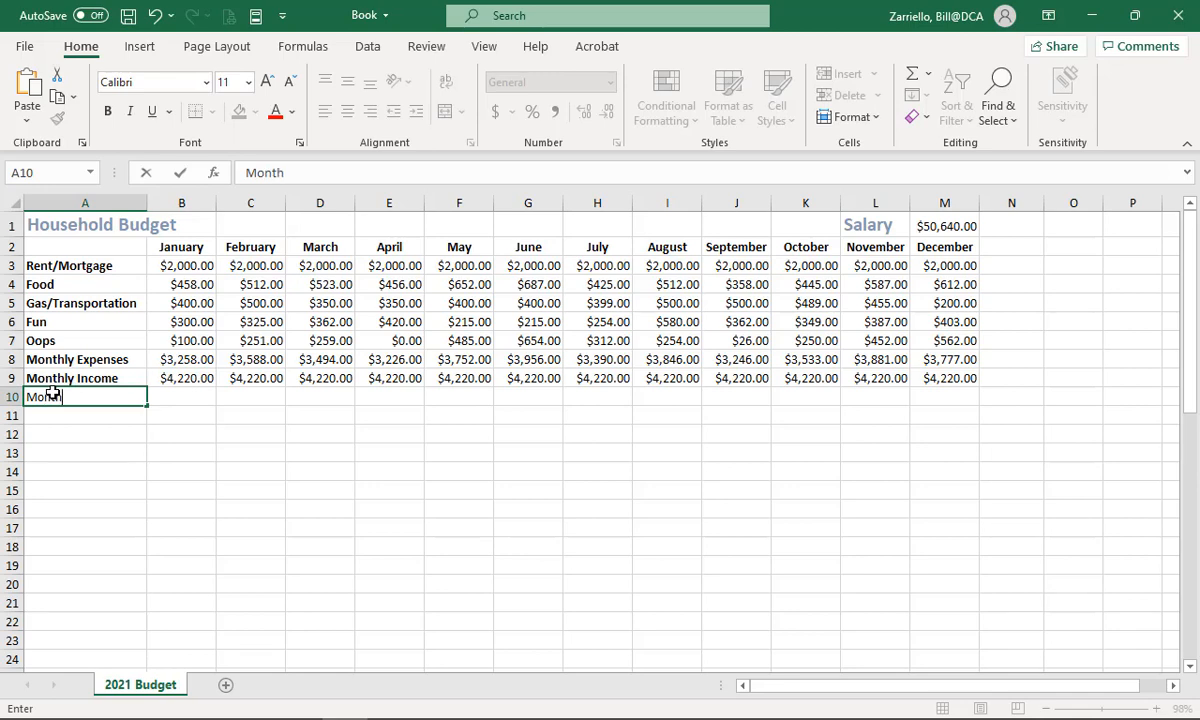
text(ly Savings)
click(273, 503)
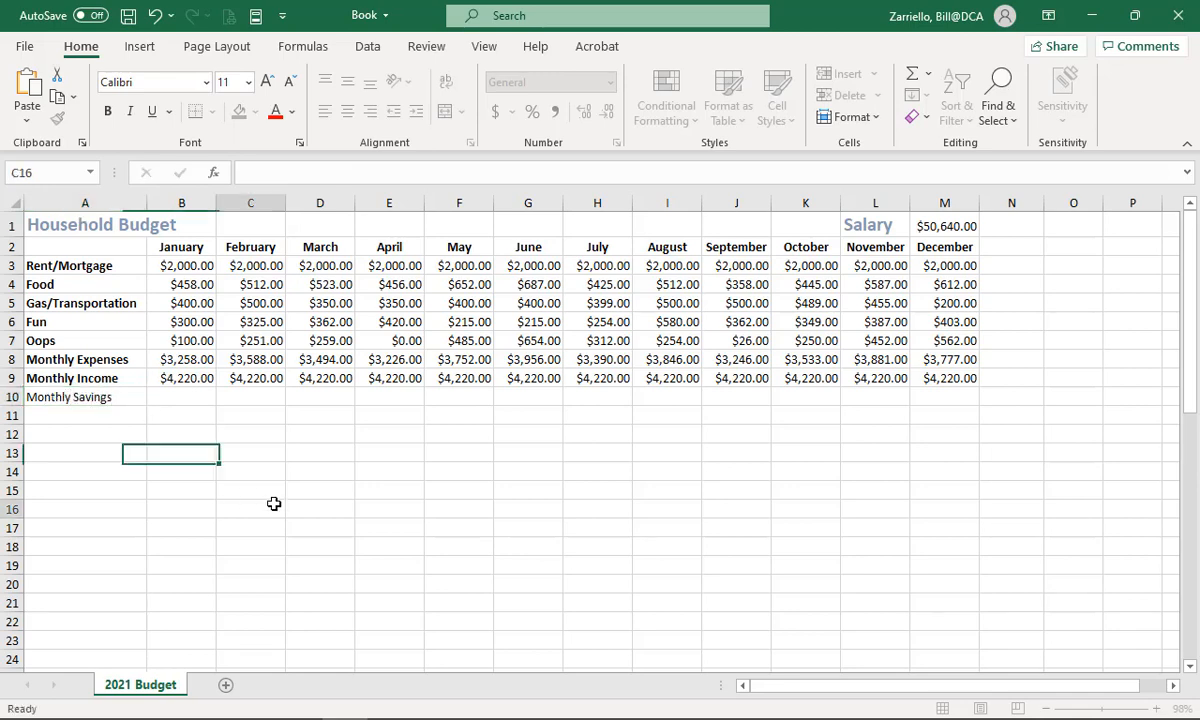
Calculate January's Monthly Savings in B10 by subtracting Monthly Expenses from Monthly Income with =B9-B8.
click(189, 400)
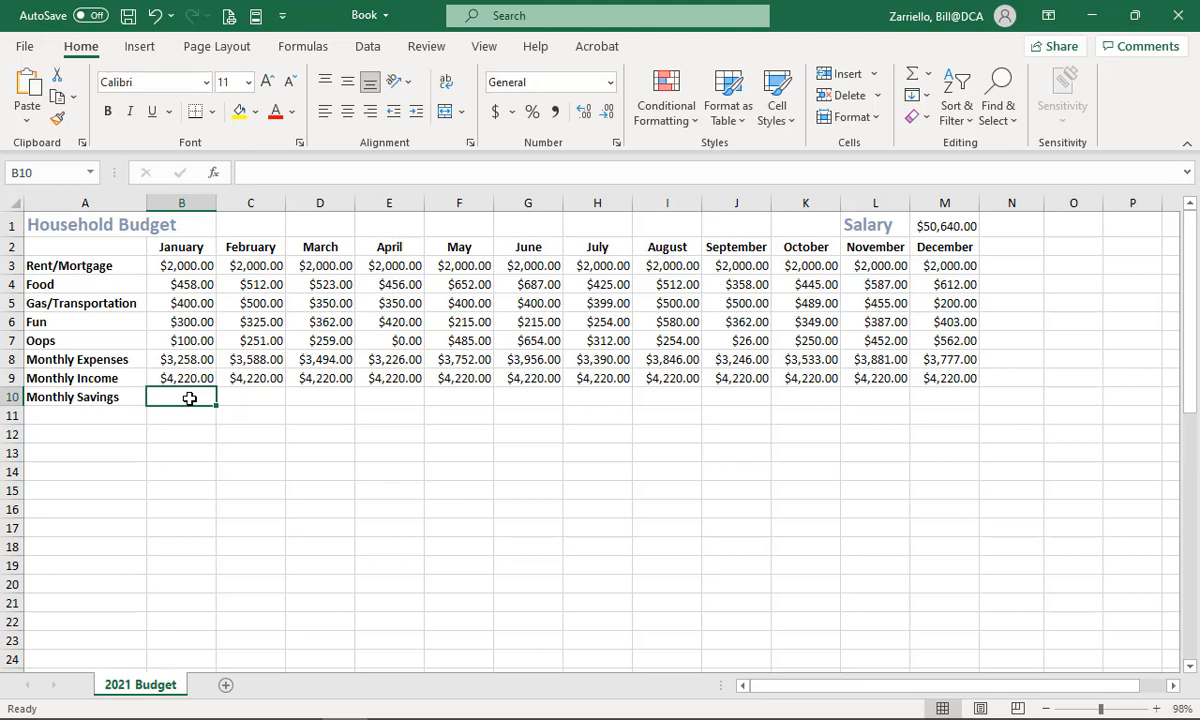
text(=)
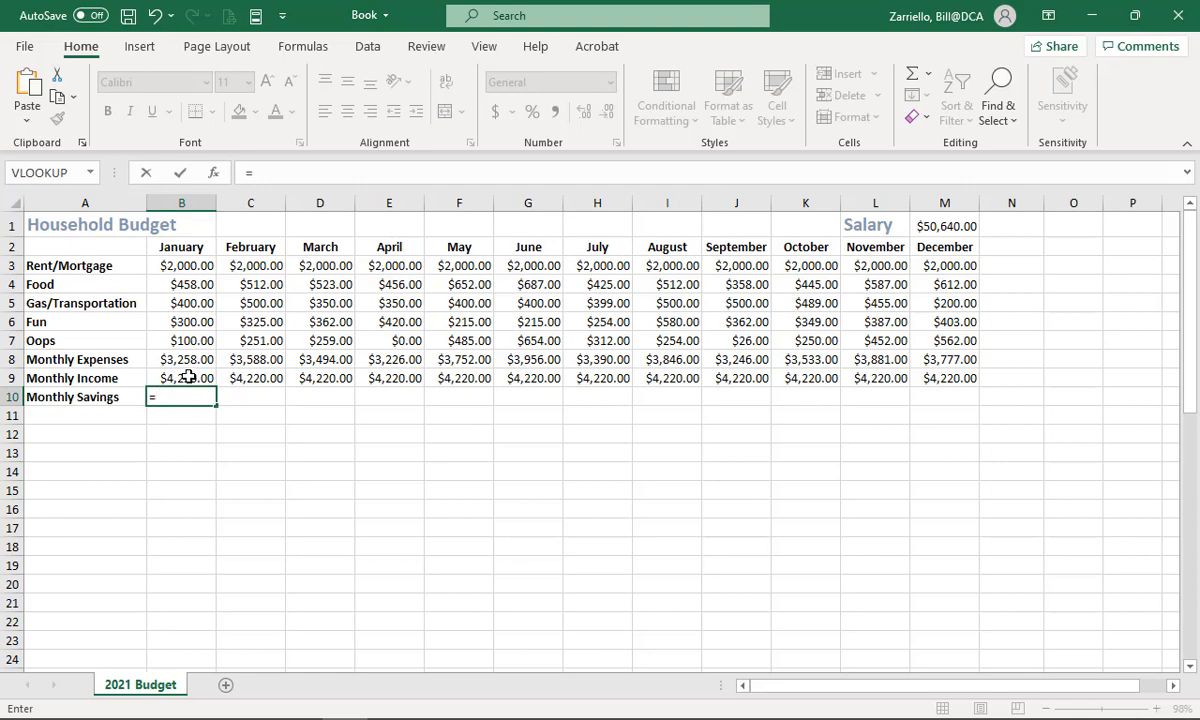
click(188, 376)
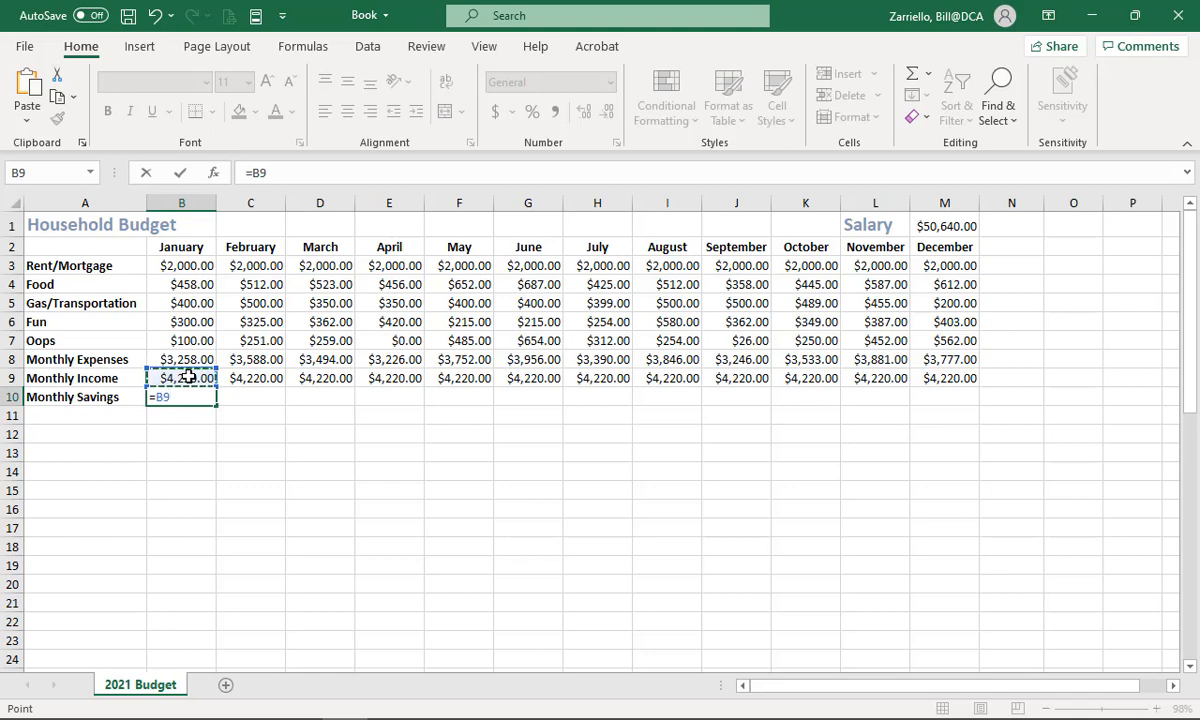
text(-)
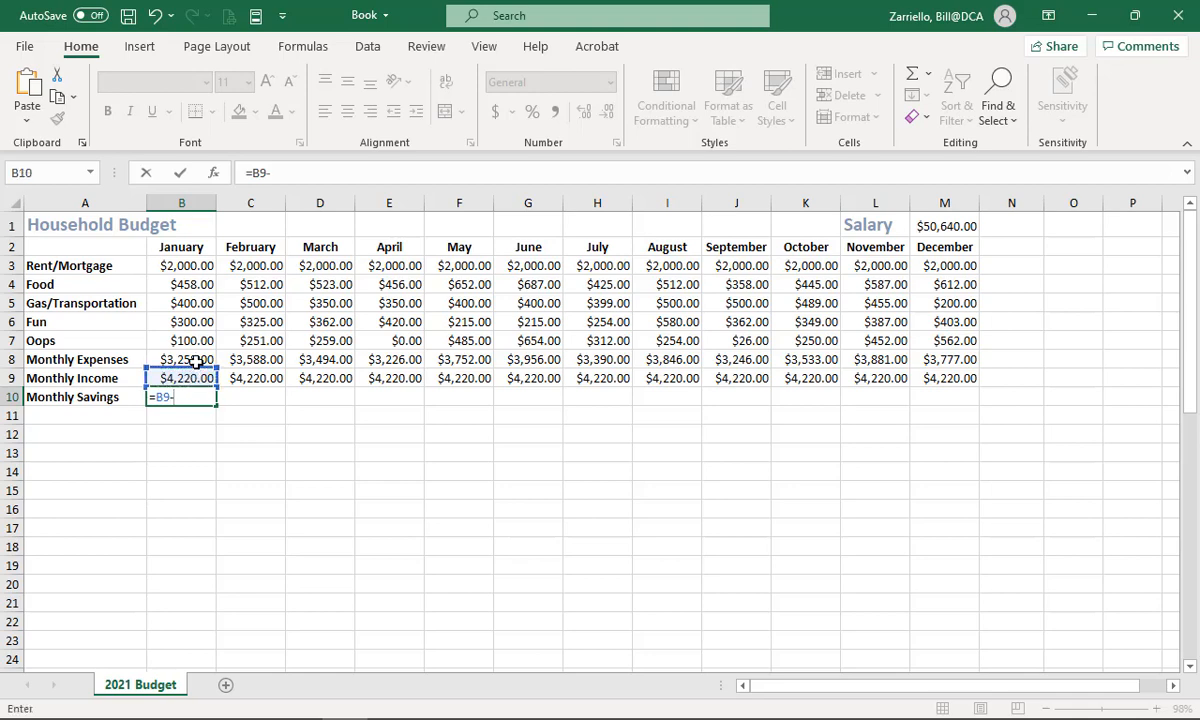
click(196, 361)
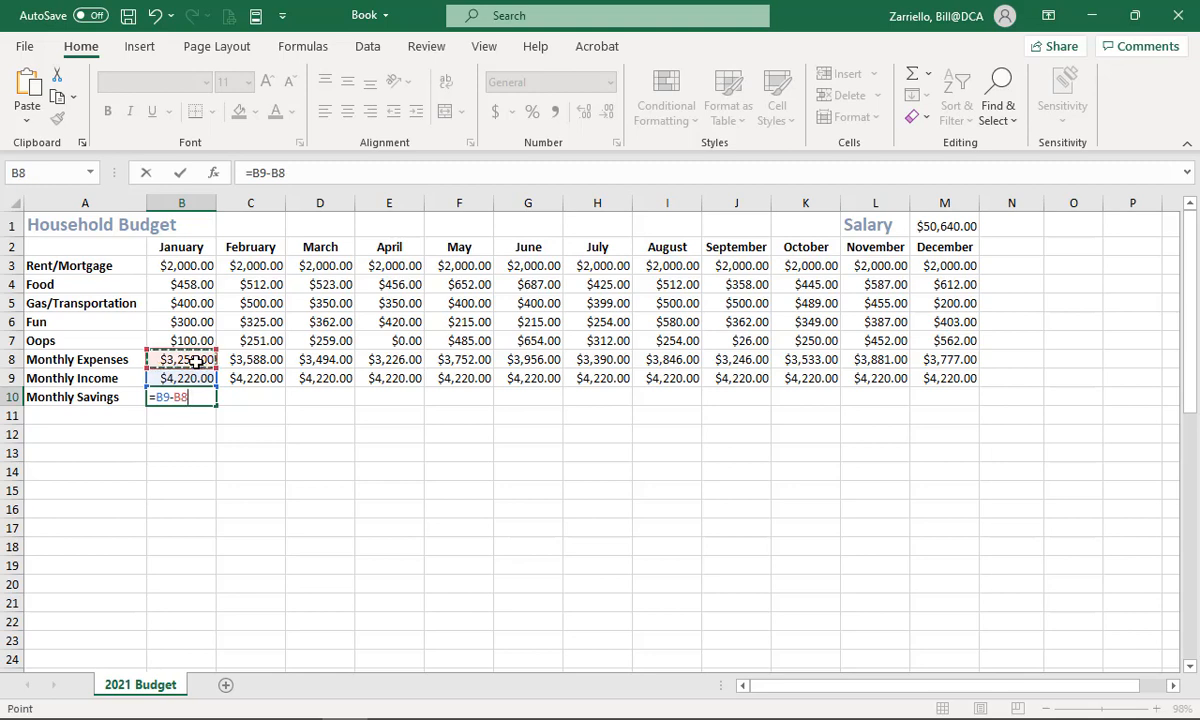
key(Return)
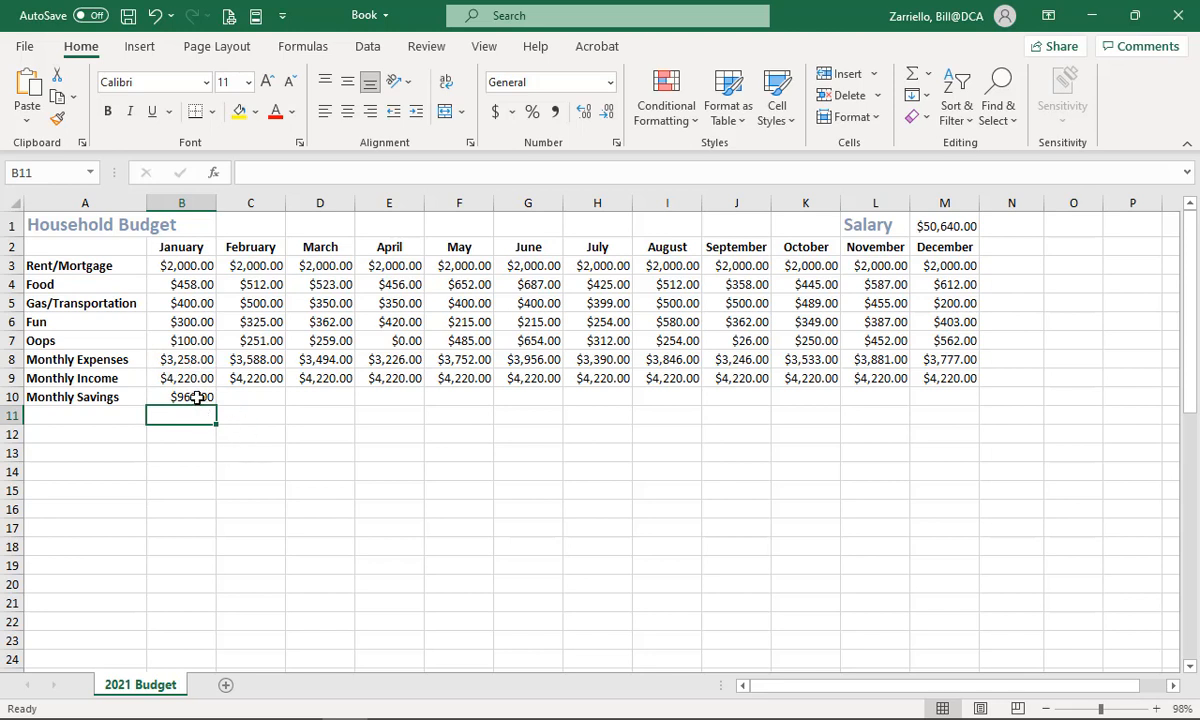
click(190, 397)
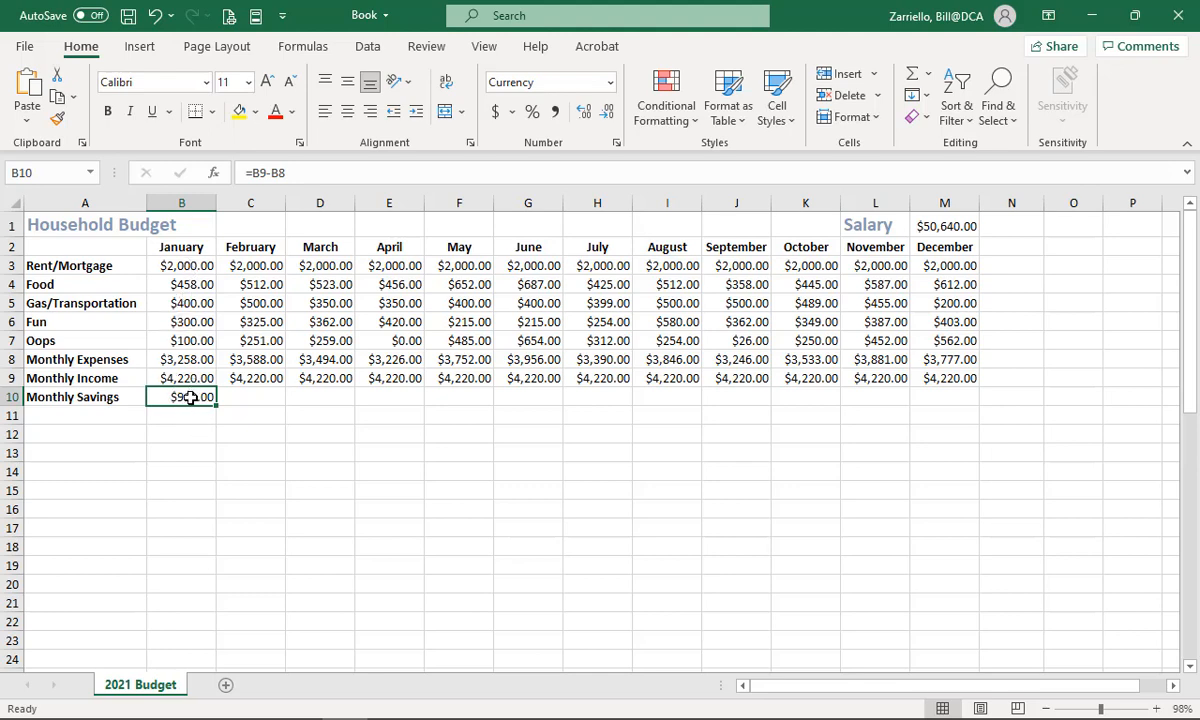
Fill January's Monthly Savings formula from B10 across the row through December in M10.
click(260, 399)
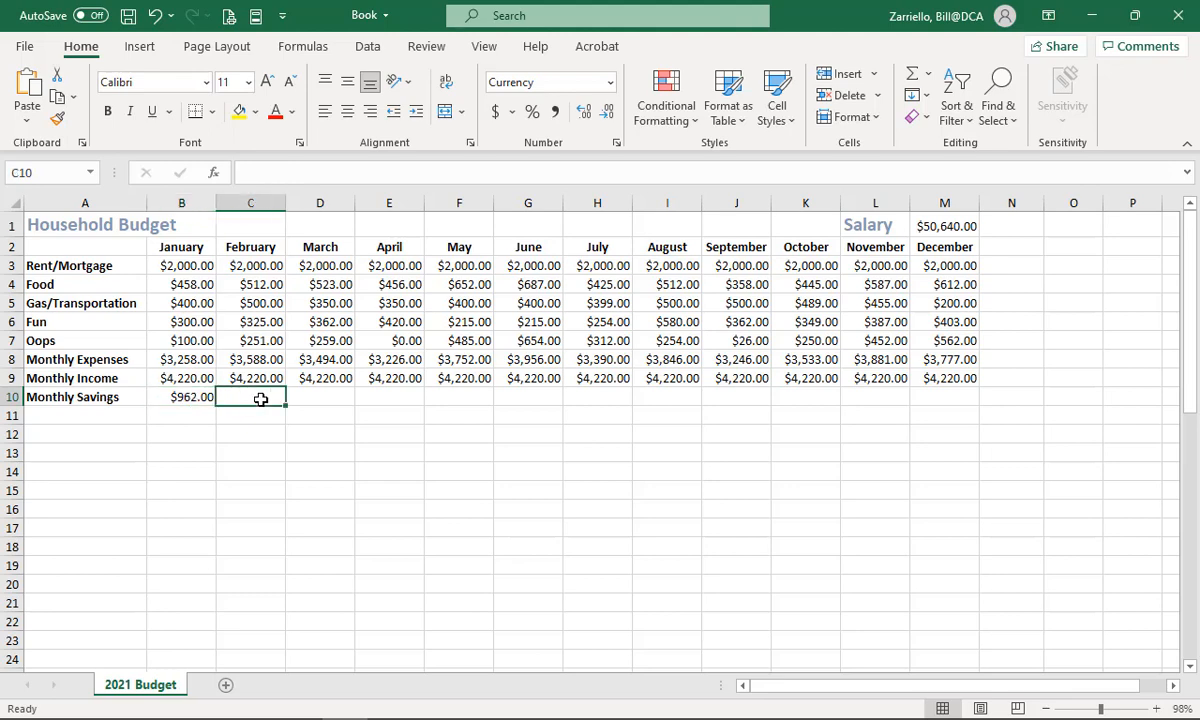
click(305, 398)
click(402, 398)
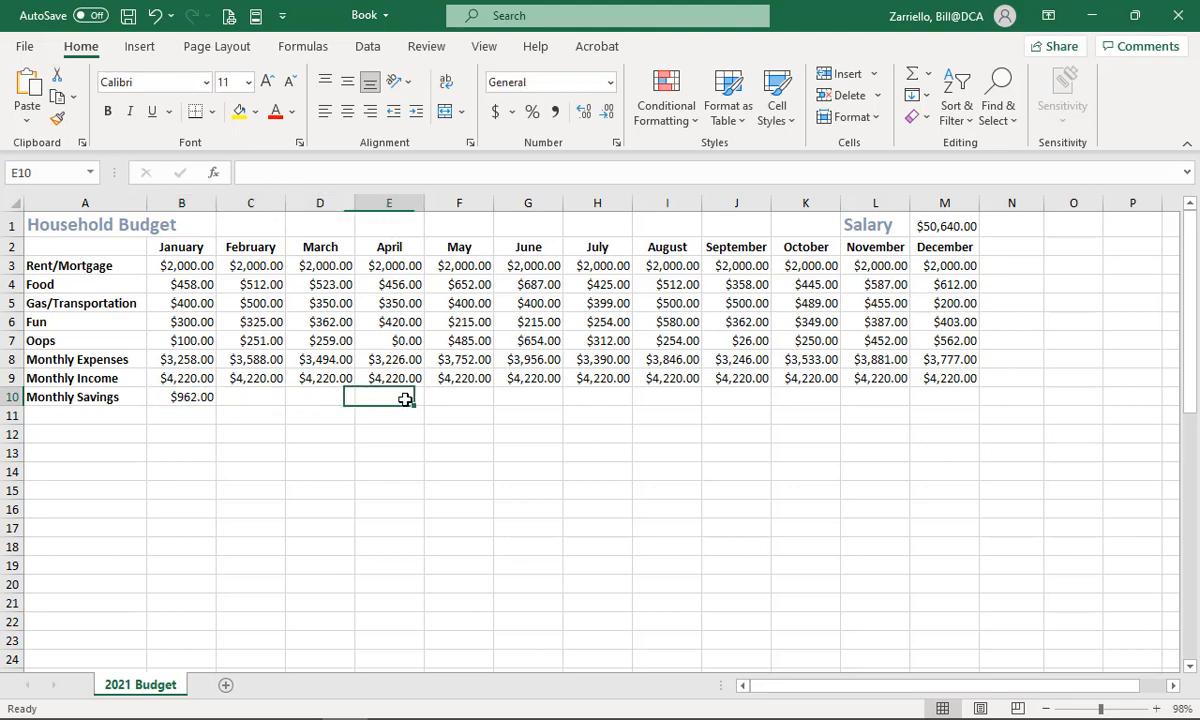
click(450, 398)
click(192, 397)
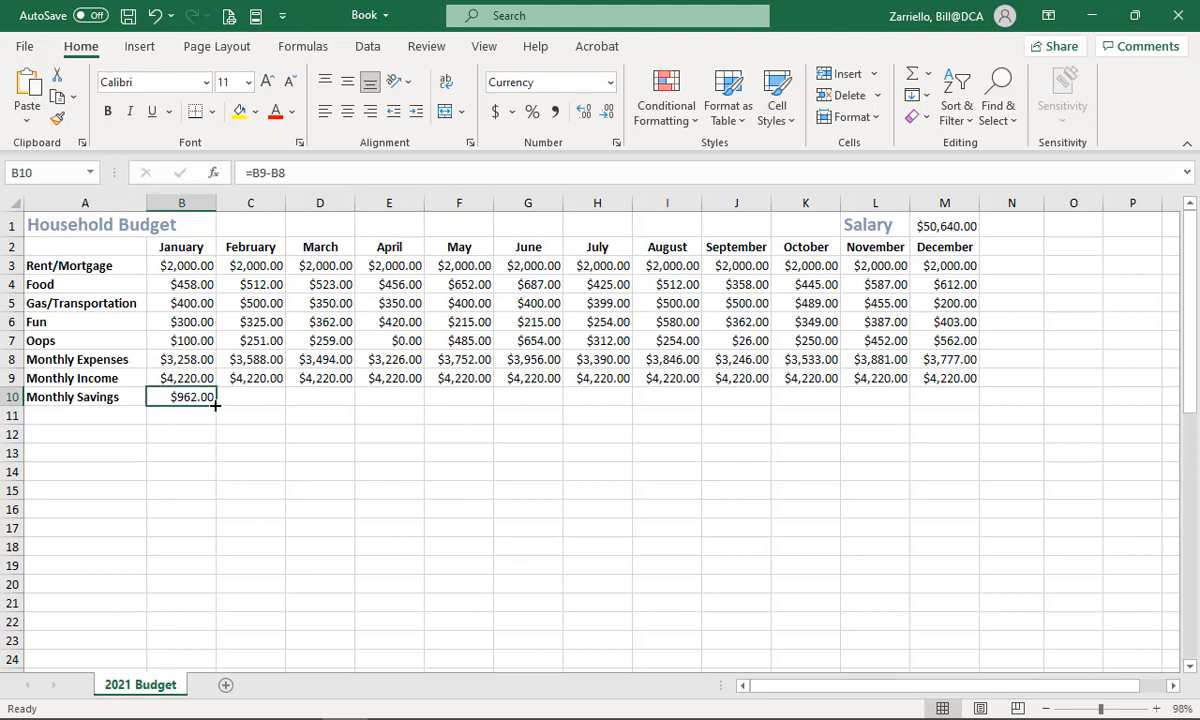
drag(216, 405, 215, 405)
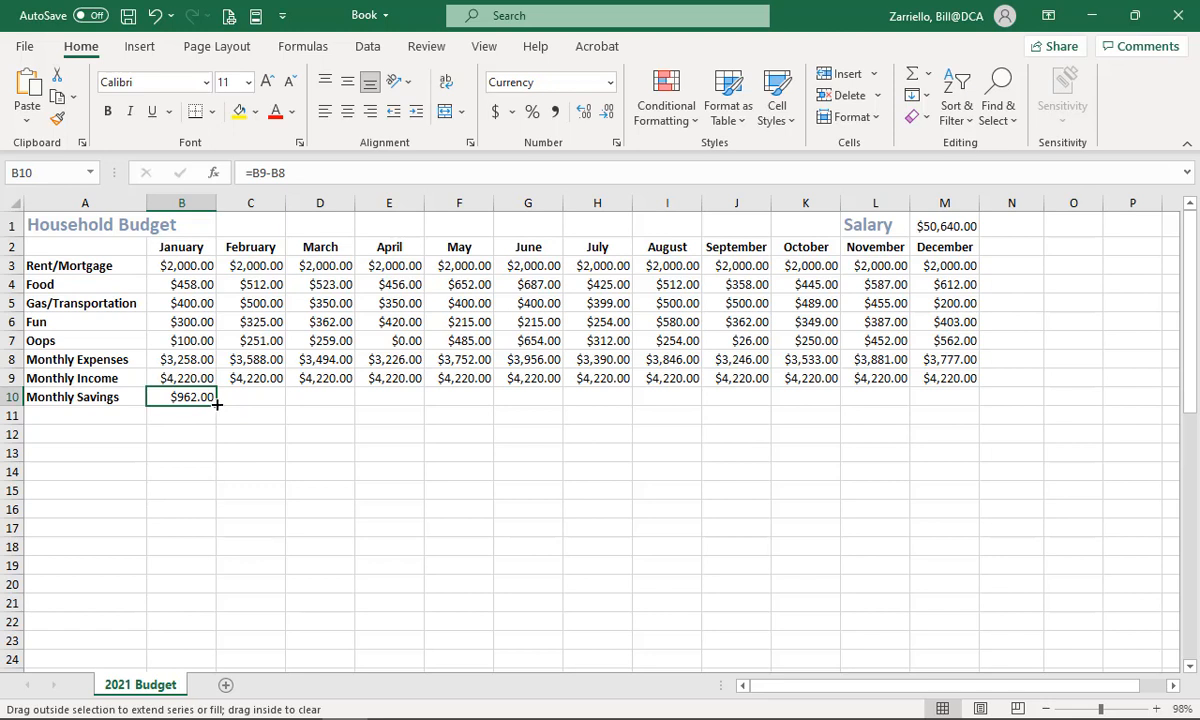
drag(216, 404, 966, 407)
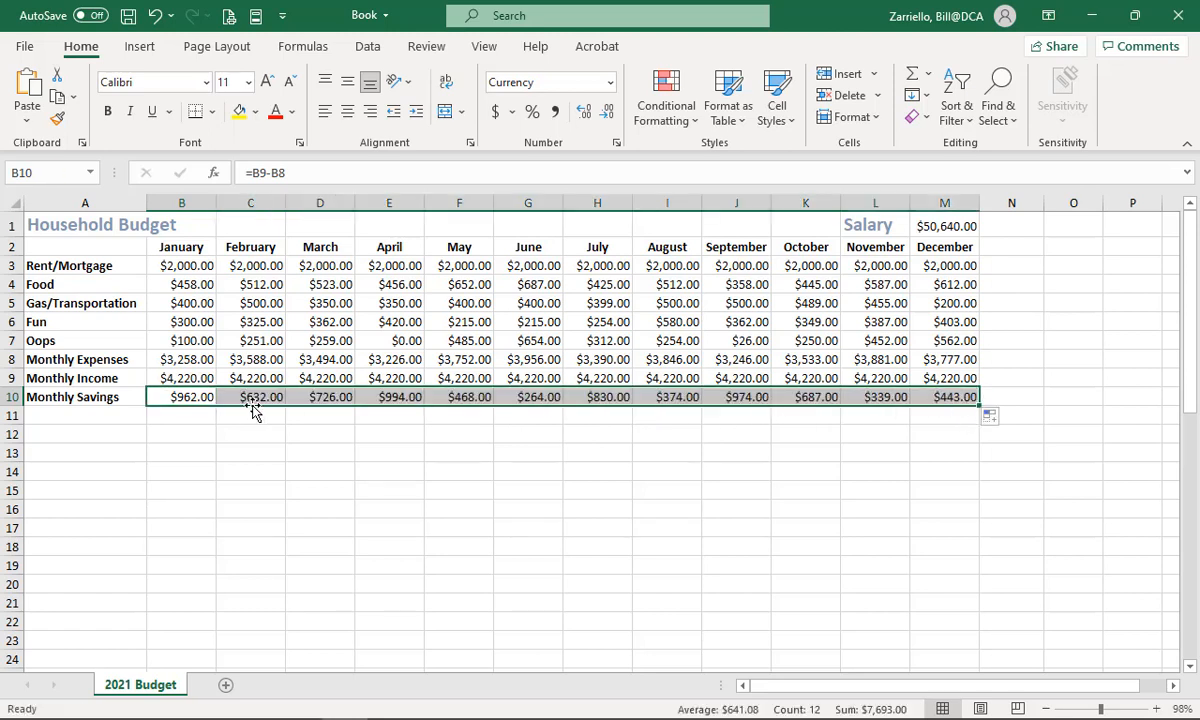
Check the copied Monthly Savings formulas month by month from January through December.
click(180, 397)
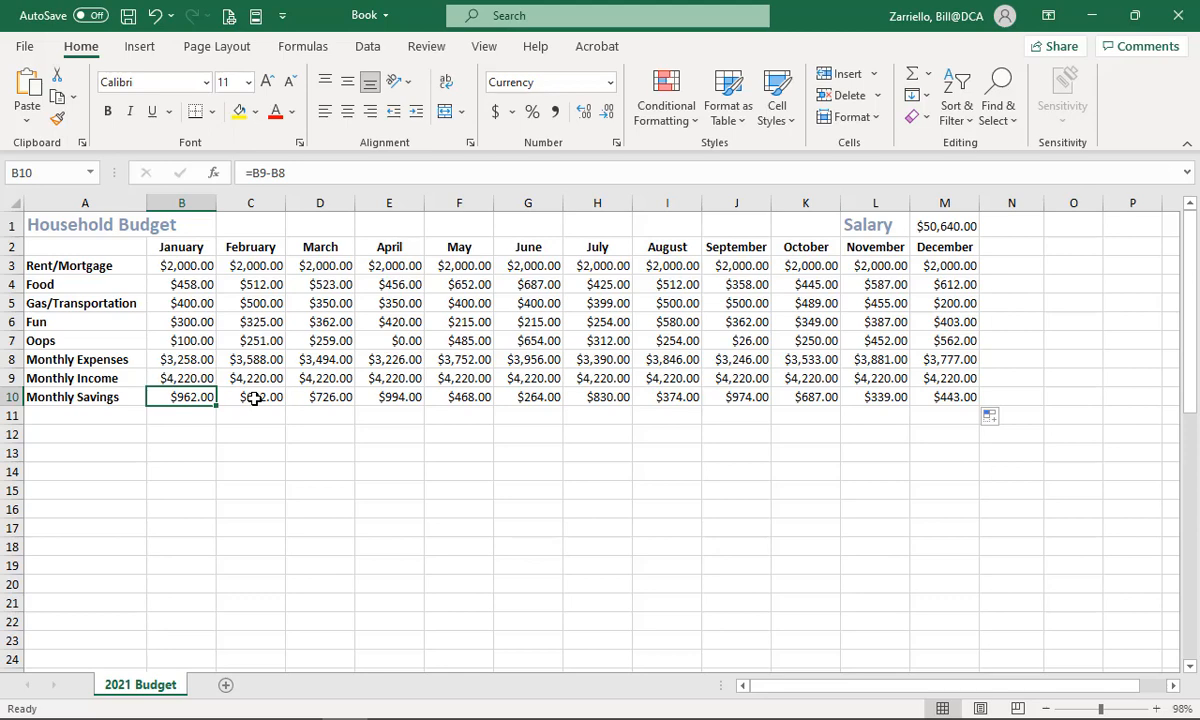
click(254, 398)
click(312, 398)
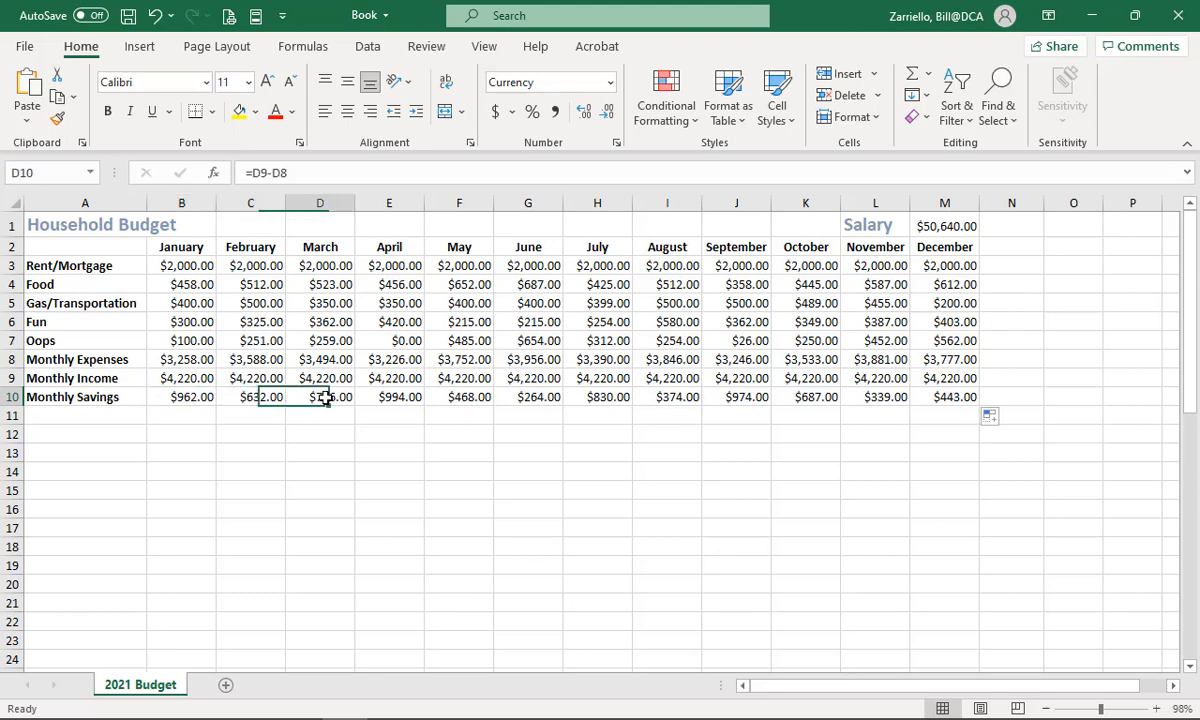
click(402, 397)
click(470, 397)
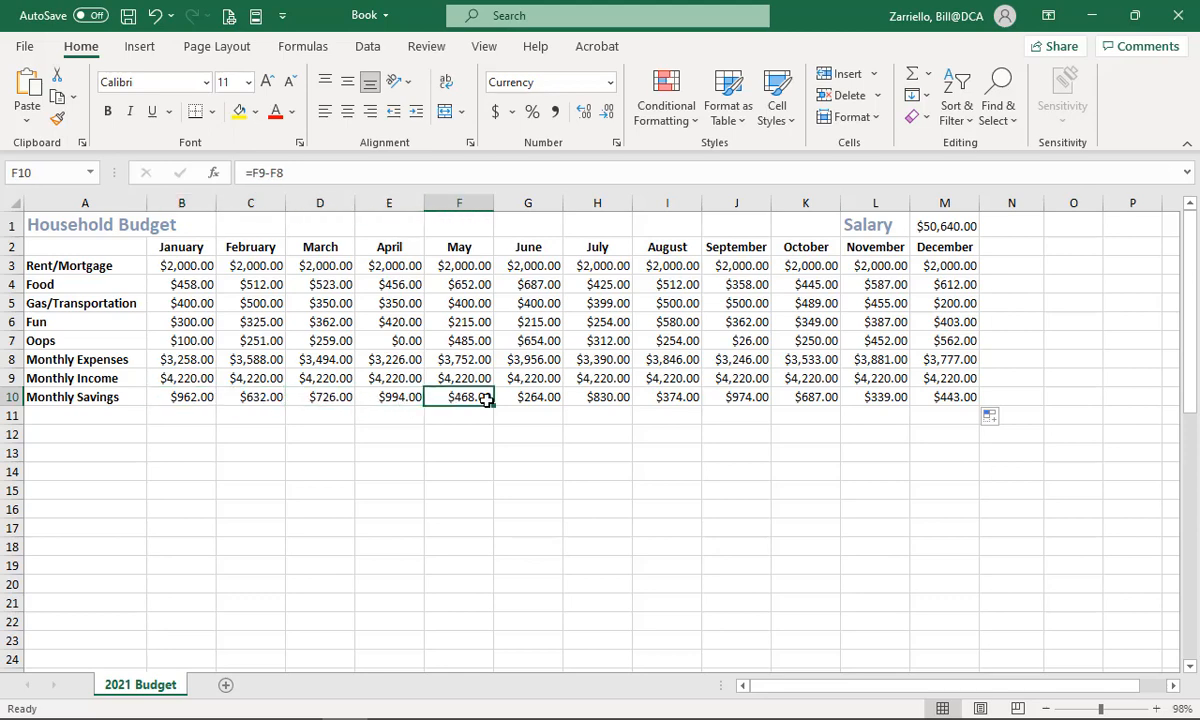
click(528, 397)
click(615, 397)
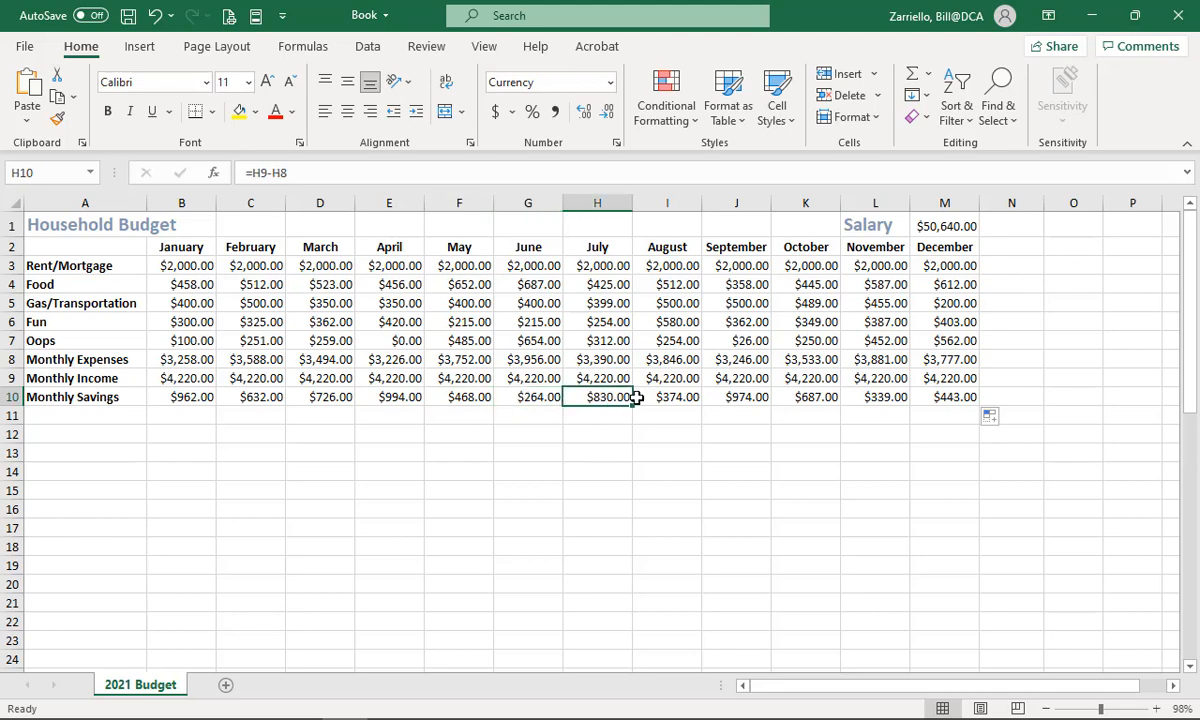
click(666, 397)
click(728, 398)
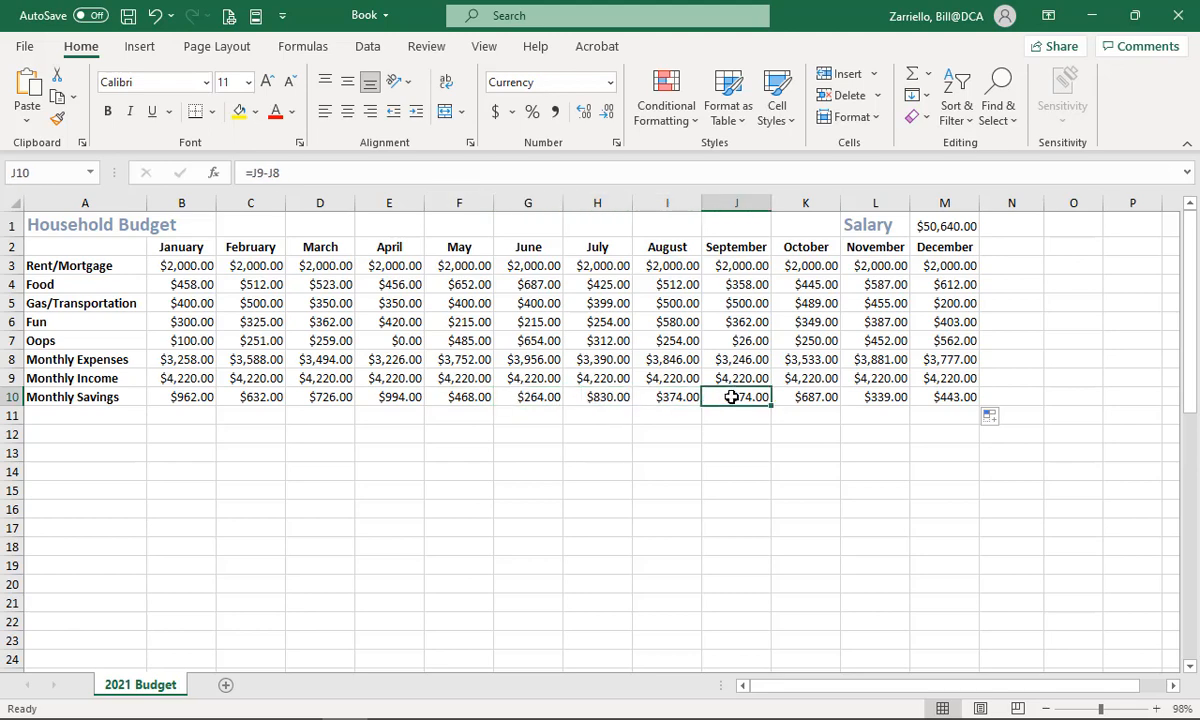
click(811, 397)
click(876, 397)
click(933, 397)
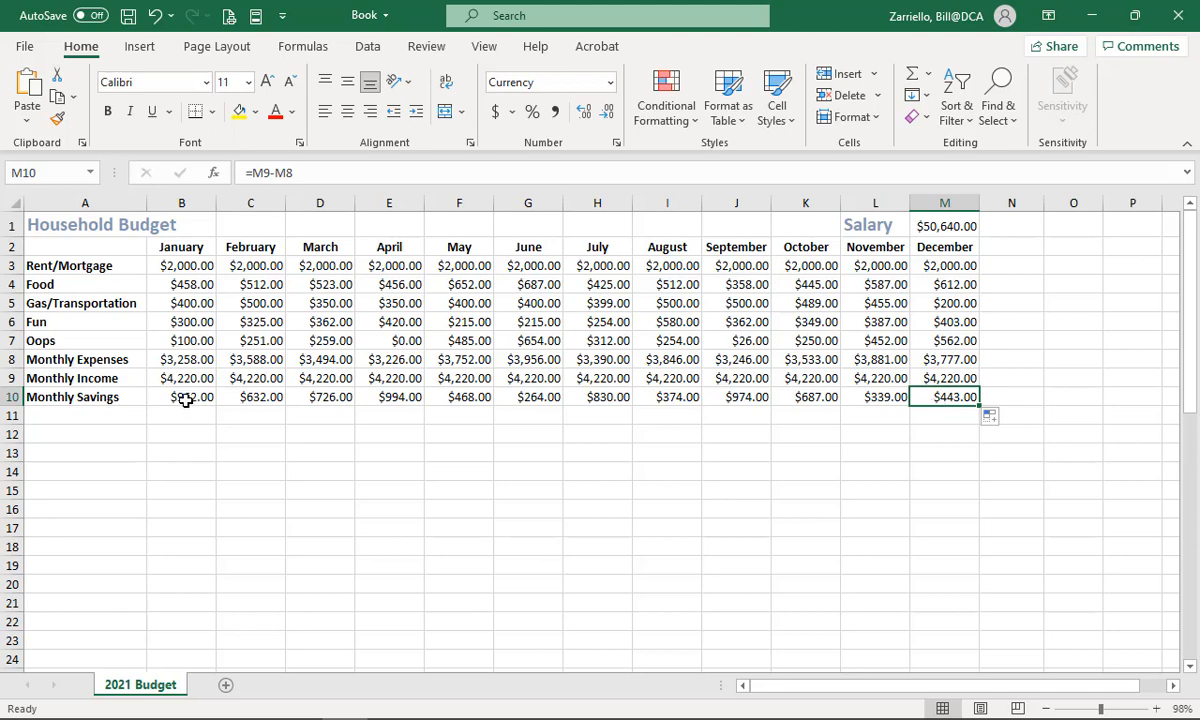
click(554, 520)
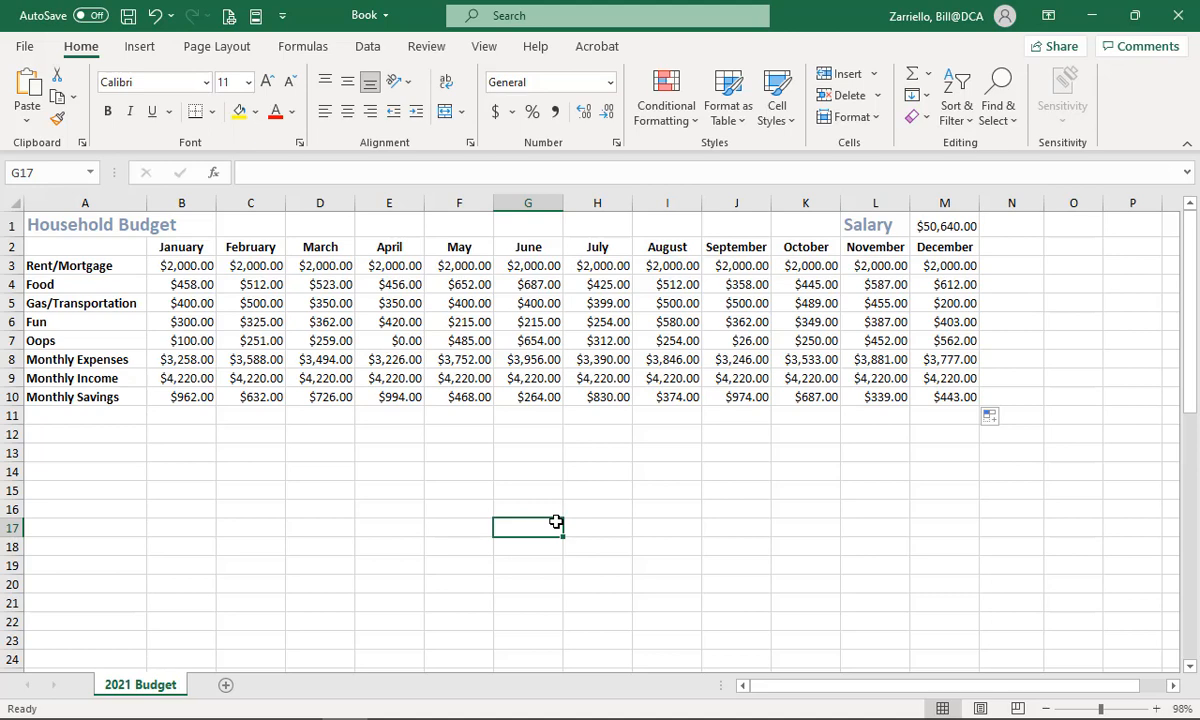
Inspect sample formulas in the Monthly Expenses, Monthly Income and Monthly Savings rows for January through May.
click(182, 361)
click(246, 380)
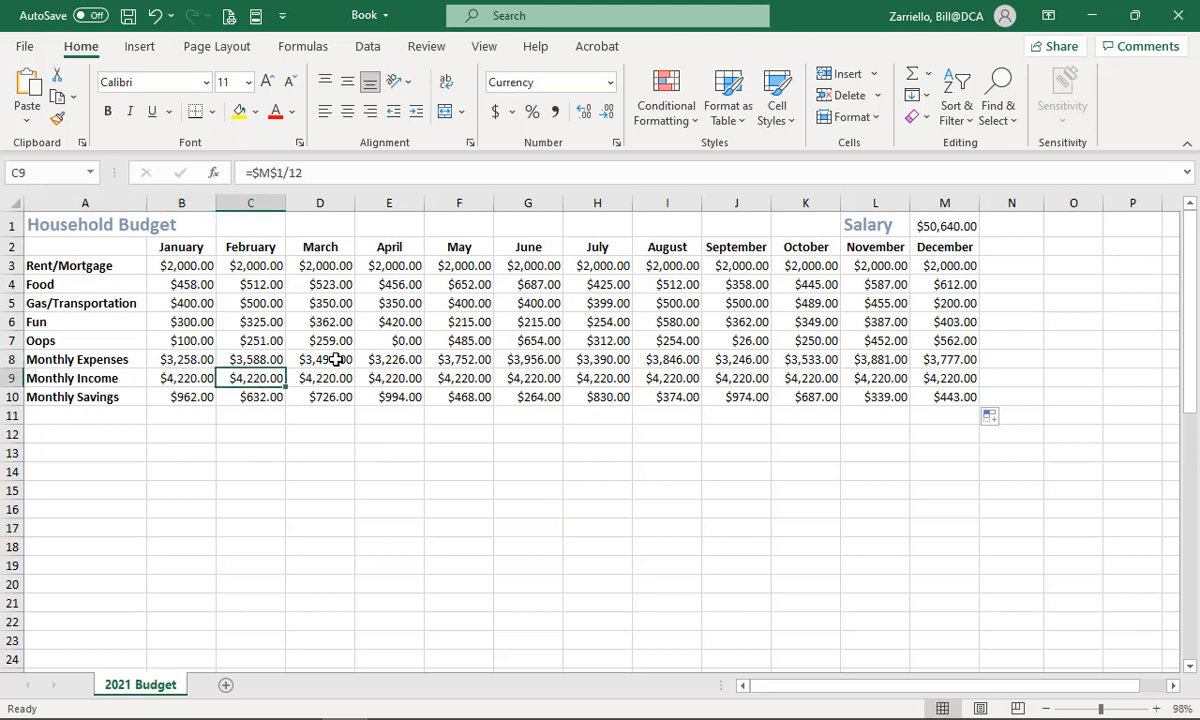
click(336, 360)
click(390, 396)
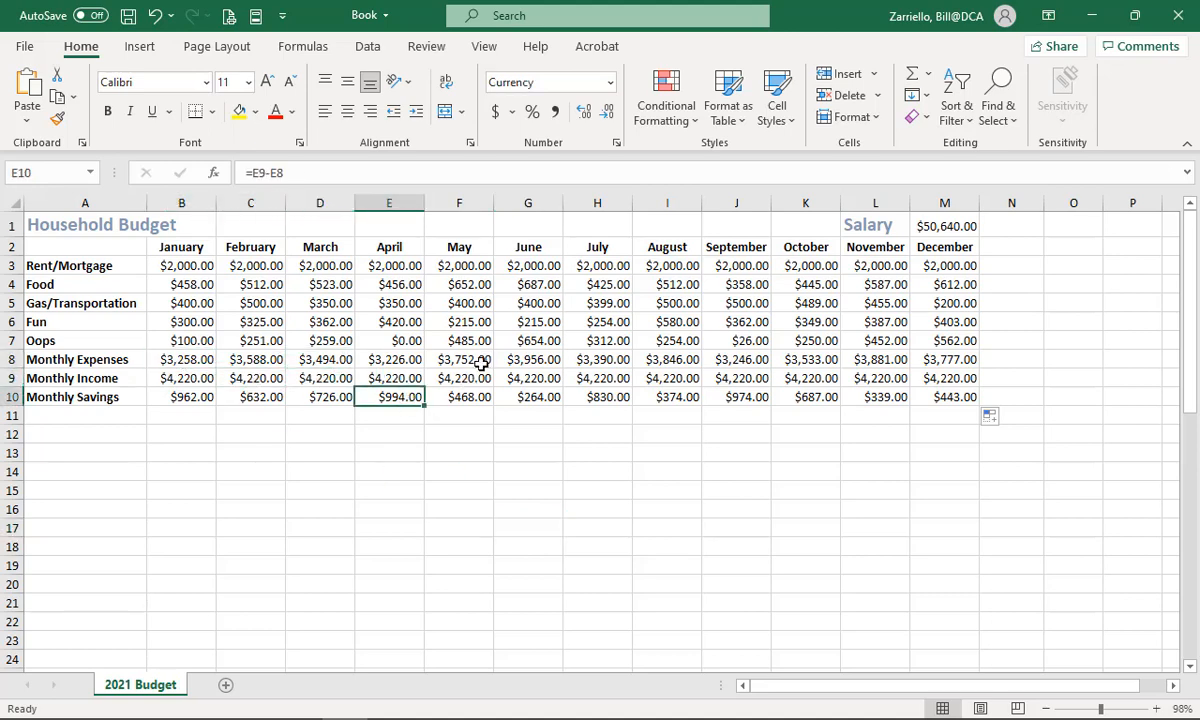
click(479, 362)
click(474, 378)
click(459, 507)
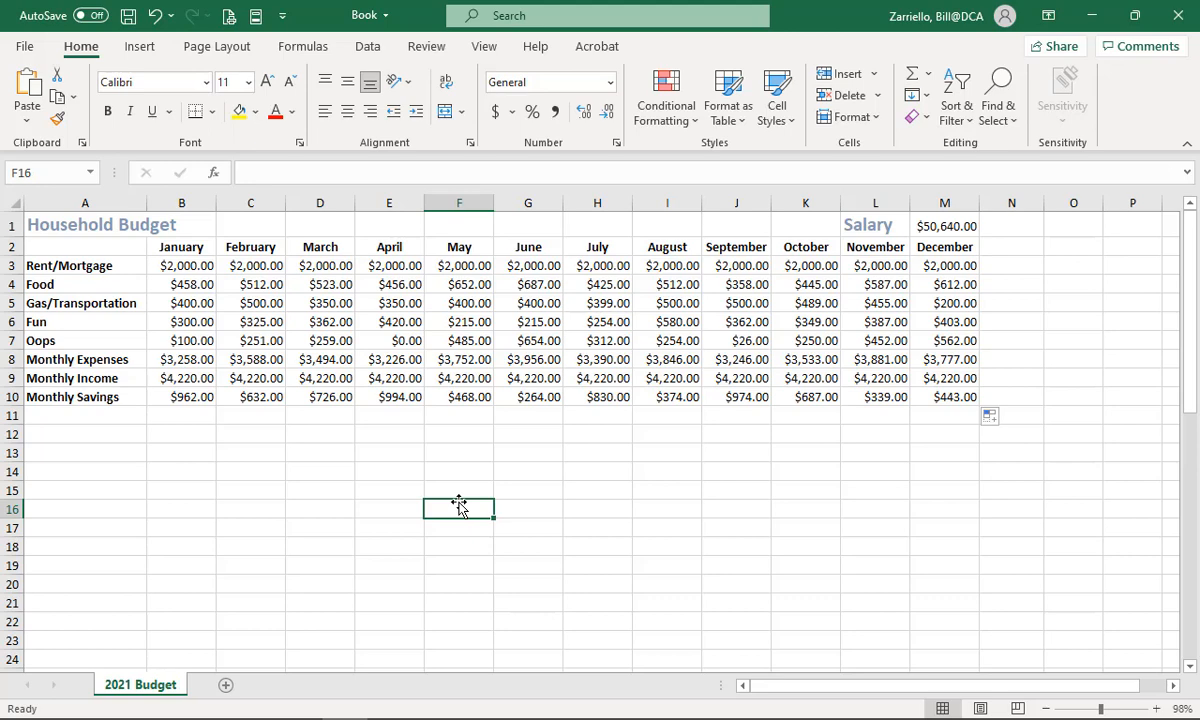
Show the formulas in all cells, look through the months' columns, and switch back to displaying values.
key(ctrl+grave)
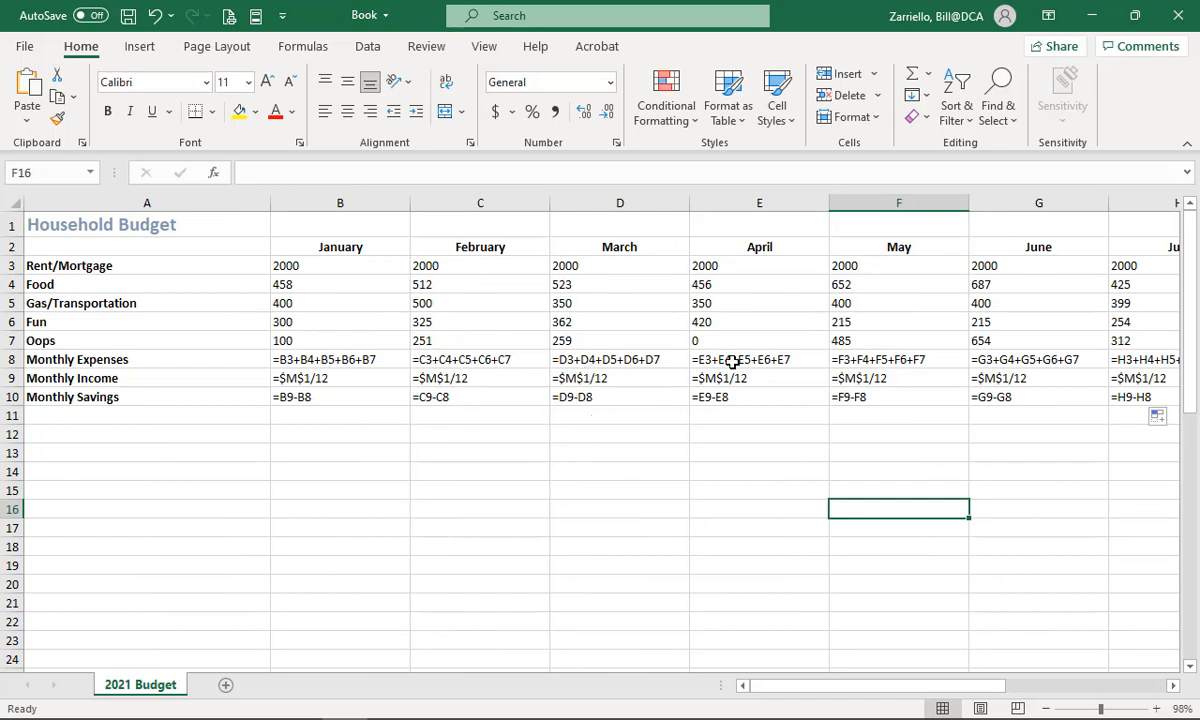
click(830, 687)
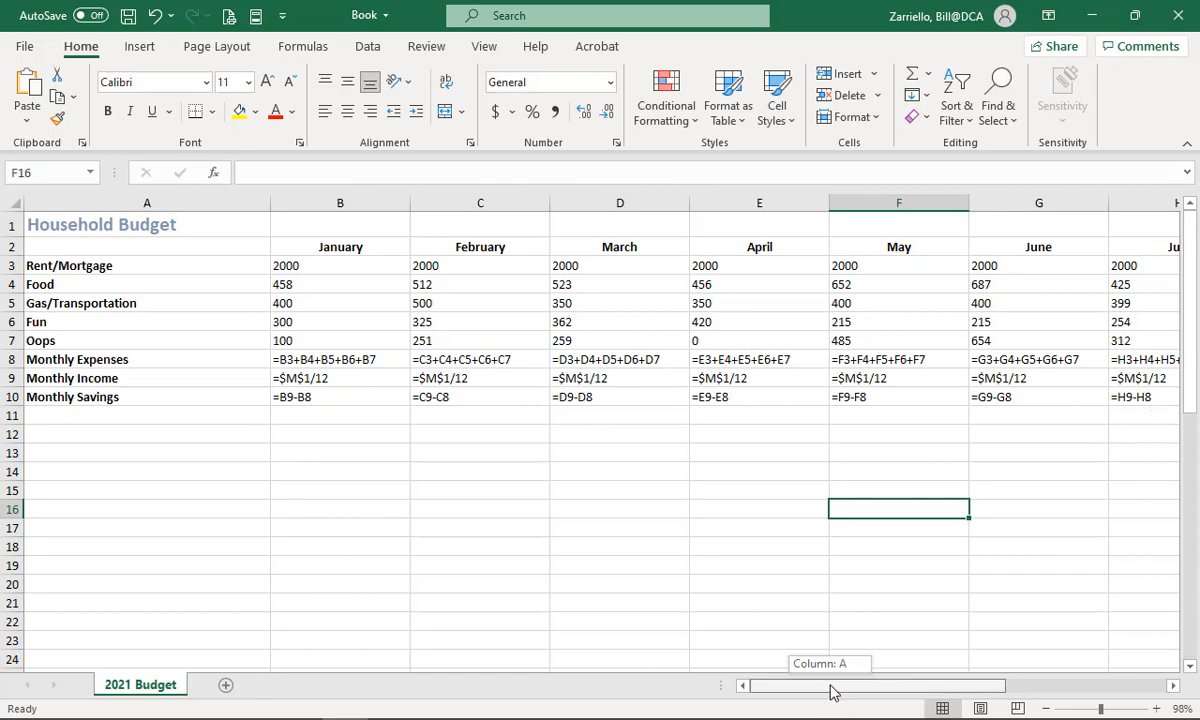
drag(830, 688, 1030, 708)
drag(1032, 707, 785, 688)
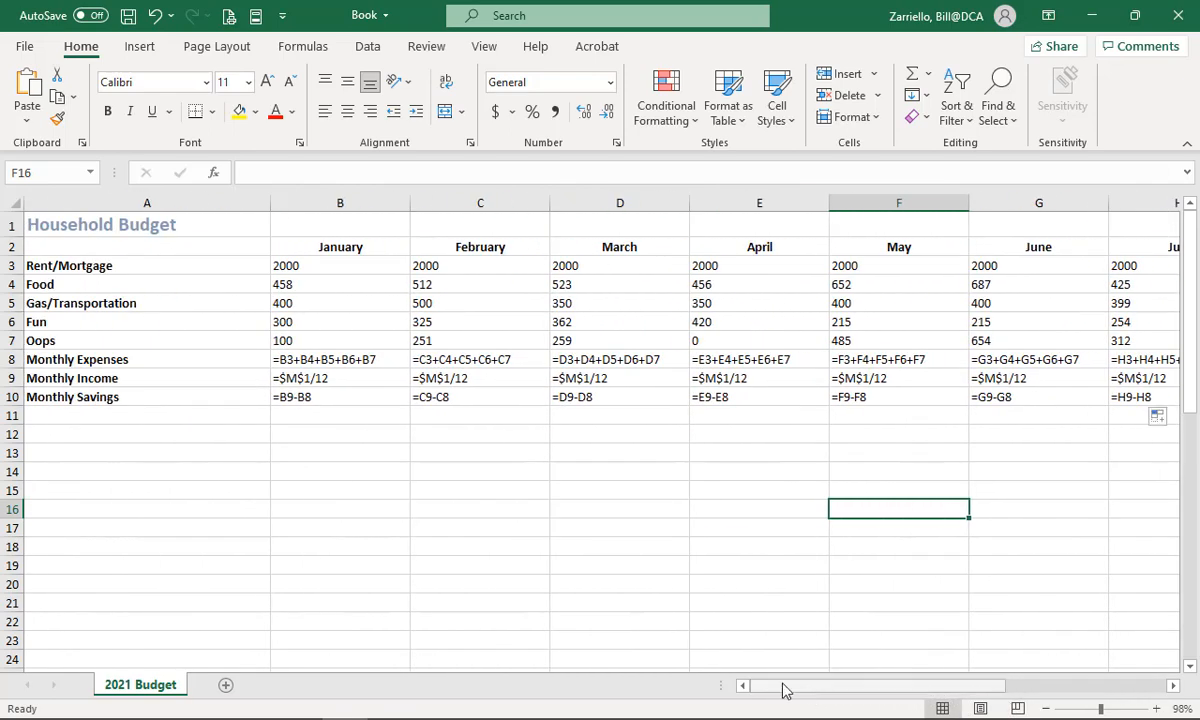
click(350, 529)
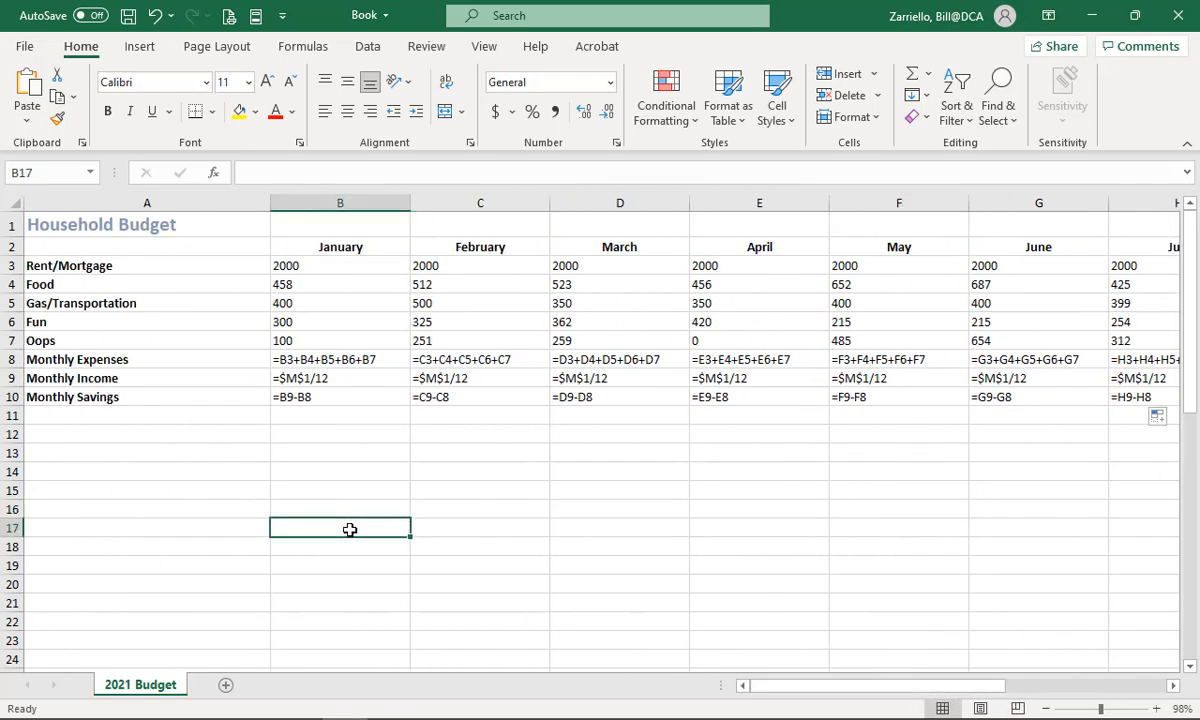
key(ctrl+grave)
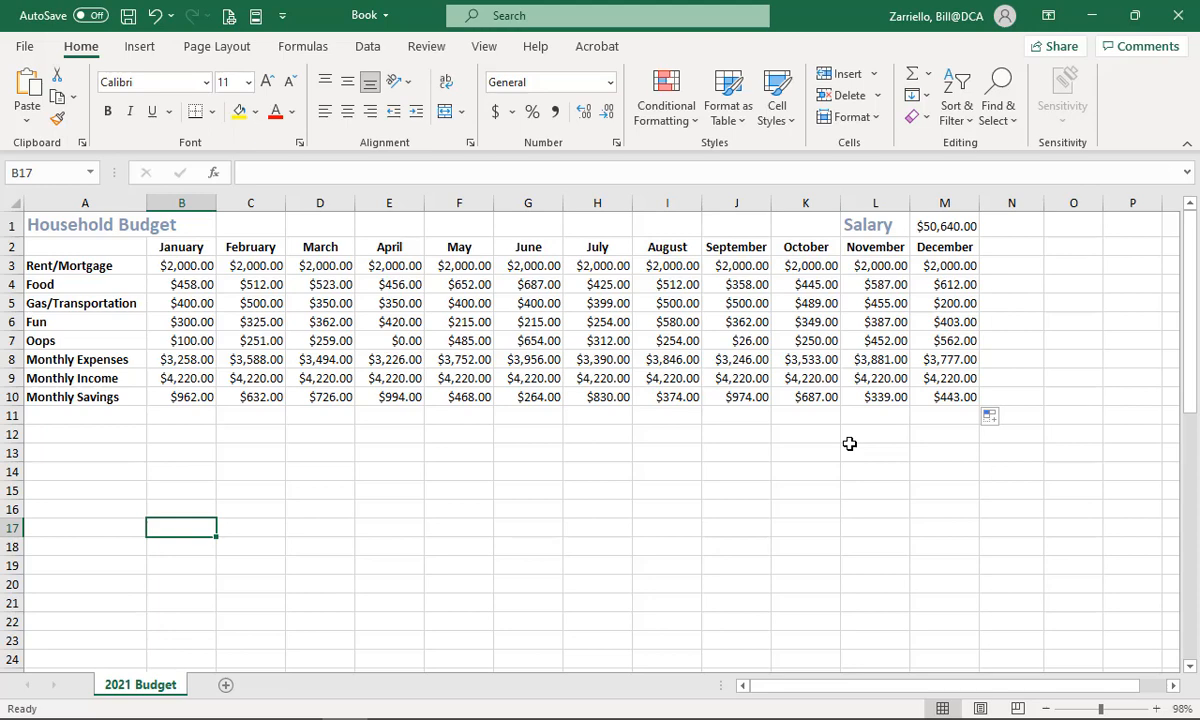
Remove the decimal places from the salary in M1 and the amounts in B3:M10, and save the workbook.
click(950, 227)
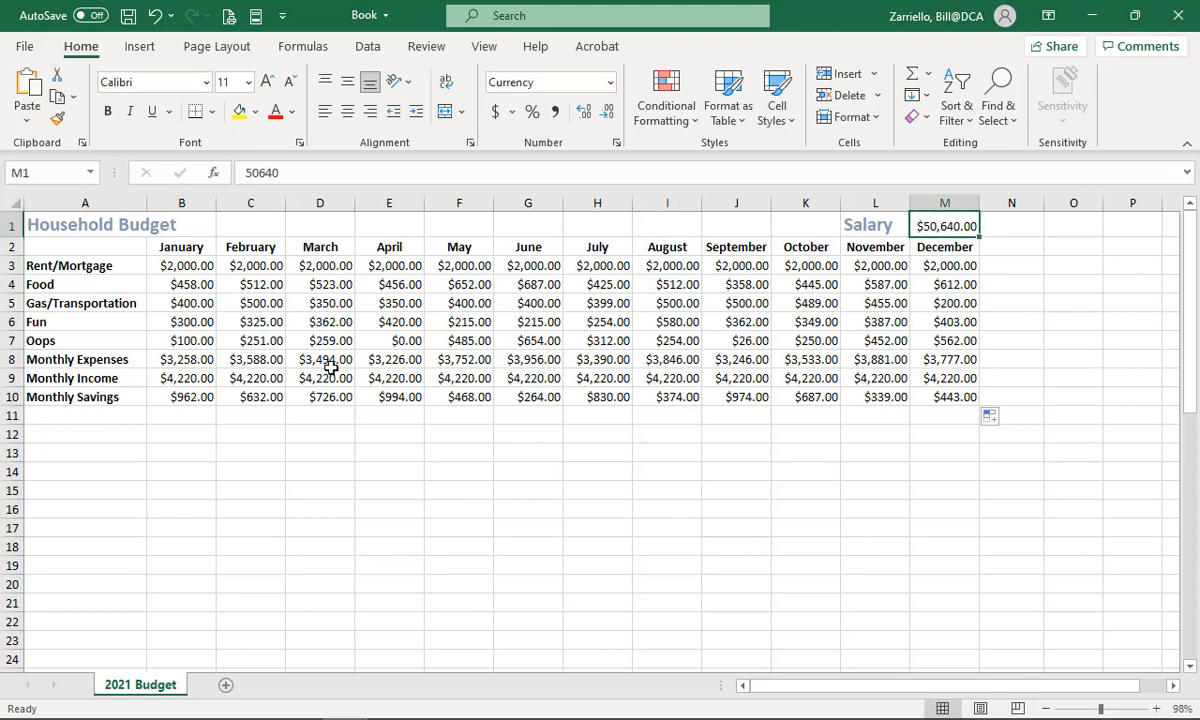
ctrl+click(177, 266)
drag(177, 266, 945, 399)
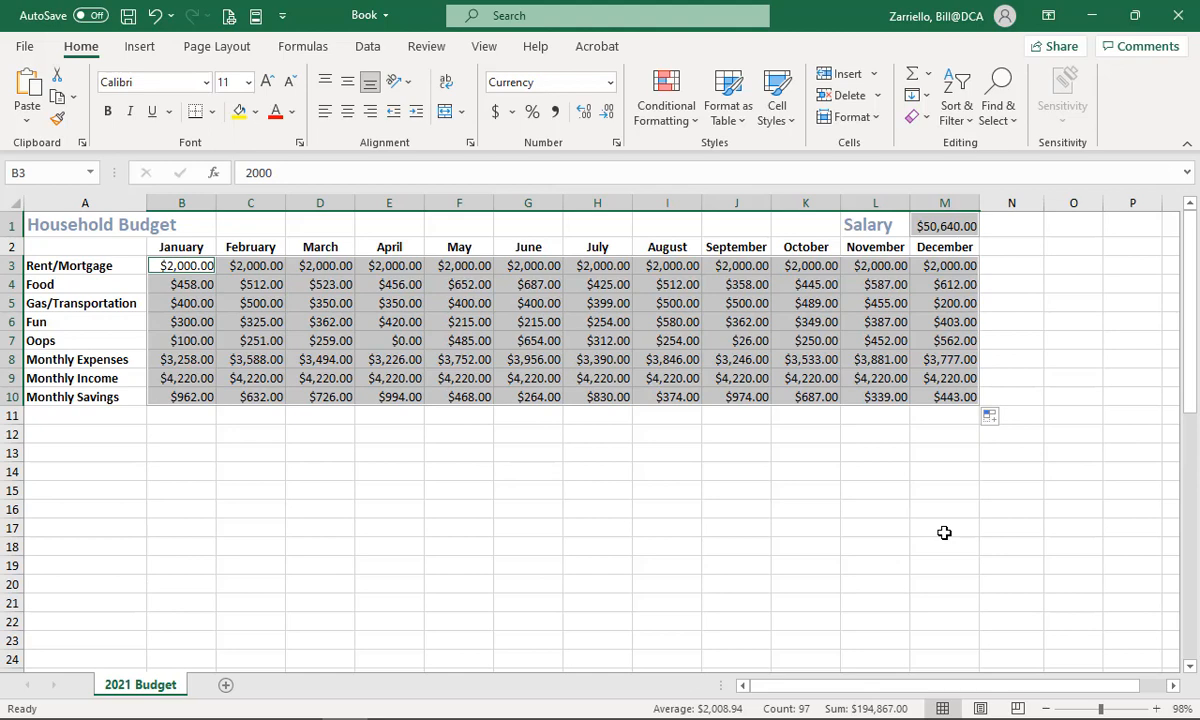
click(607, 114)
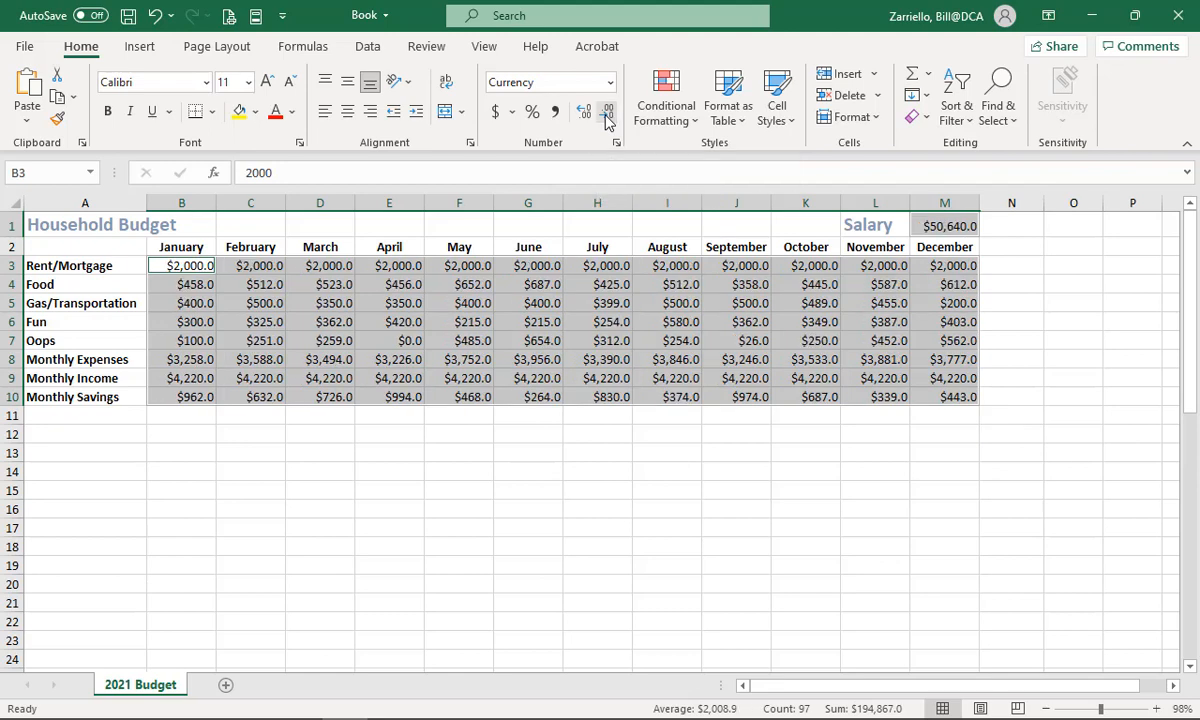
click(607, 114)
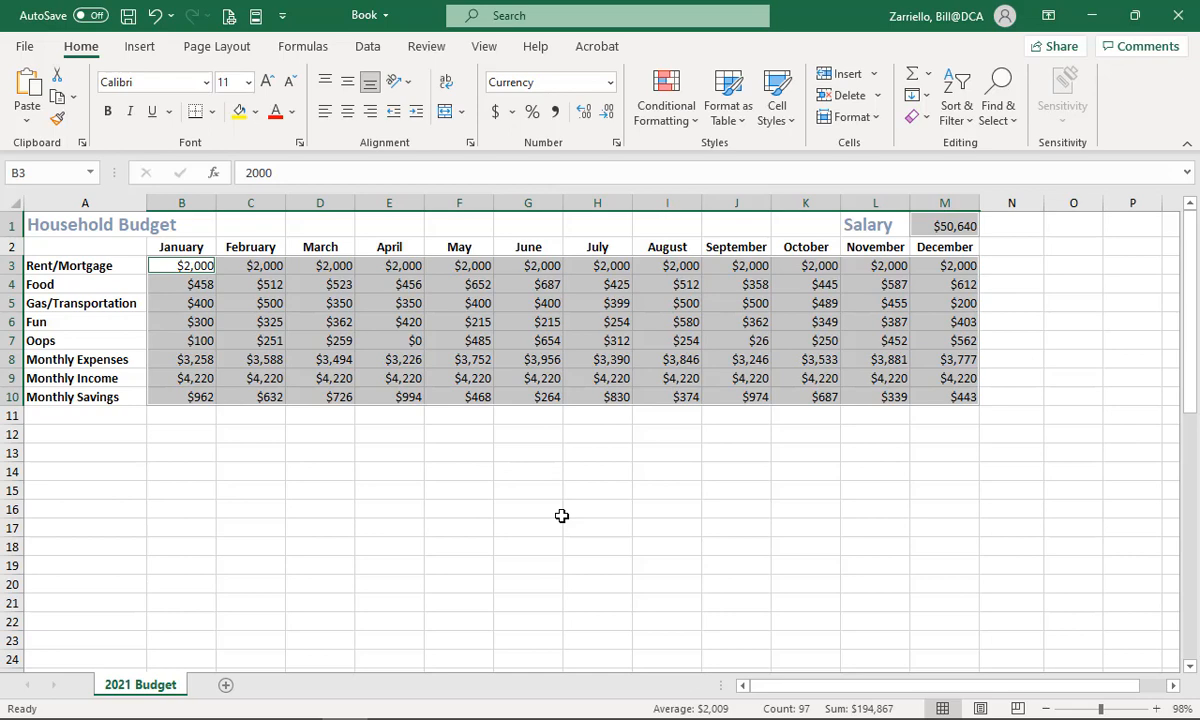
key(ctrl+s)
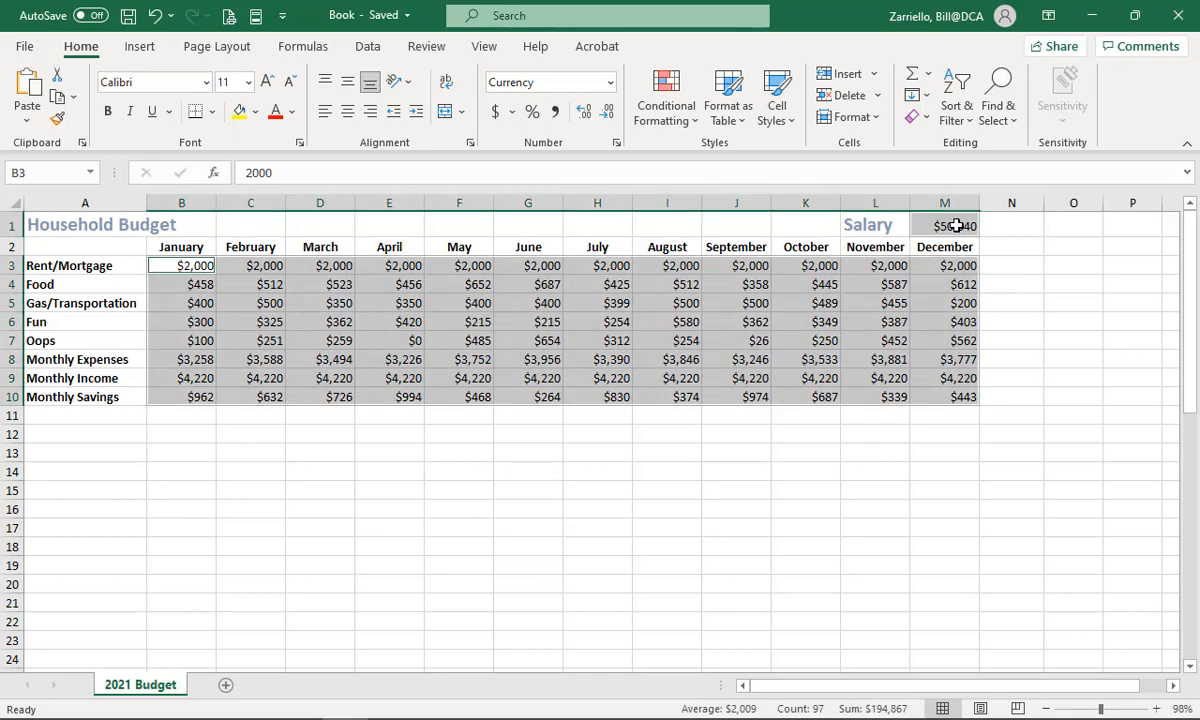
click(186, 510)
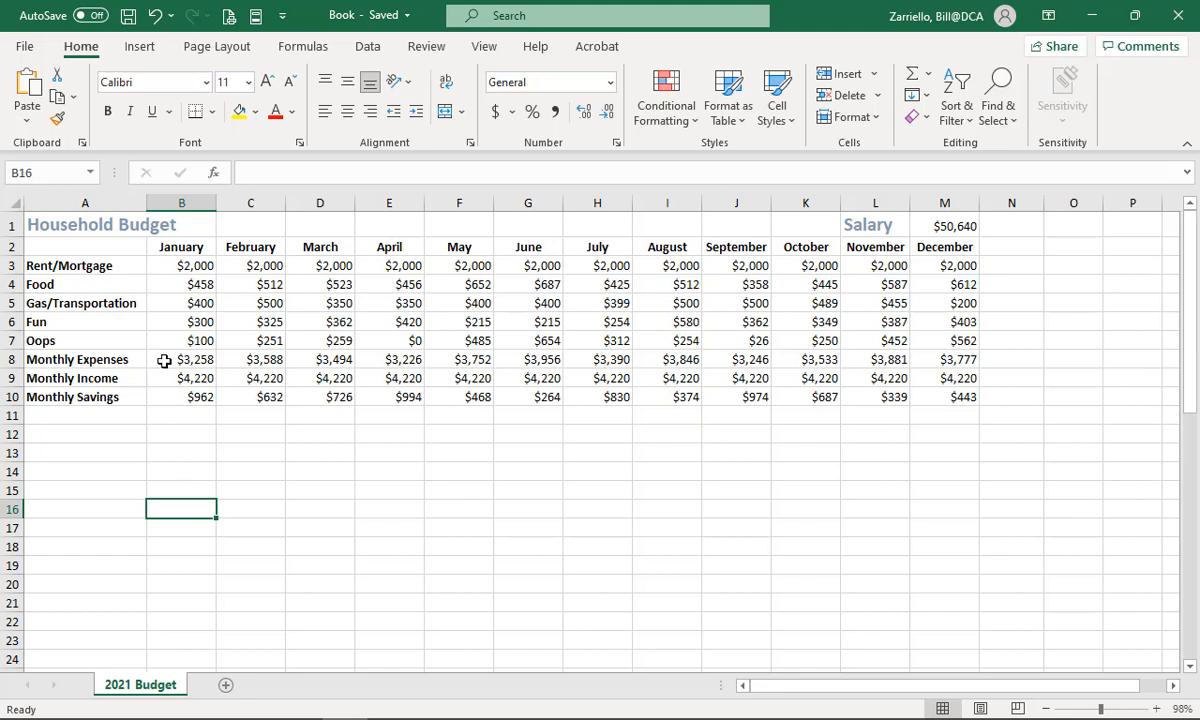
Apply Outside Borders to the expense amounts from Rent/Mortgage to Oops, January through December (B3:M7).
click(195, 264)
drag(234, 270, 952, 338)
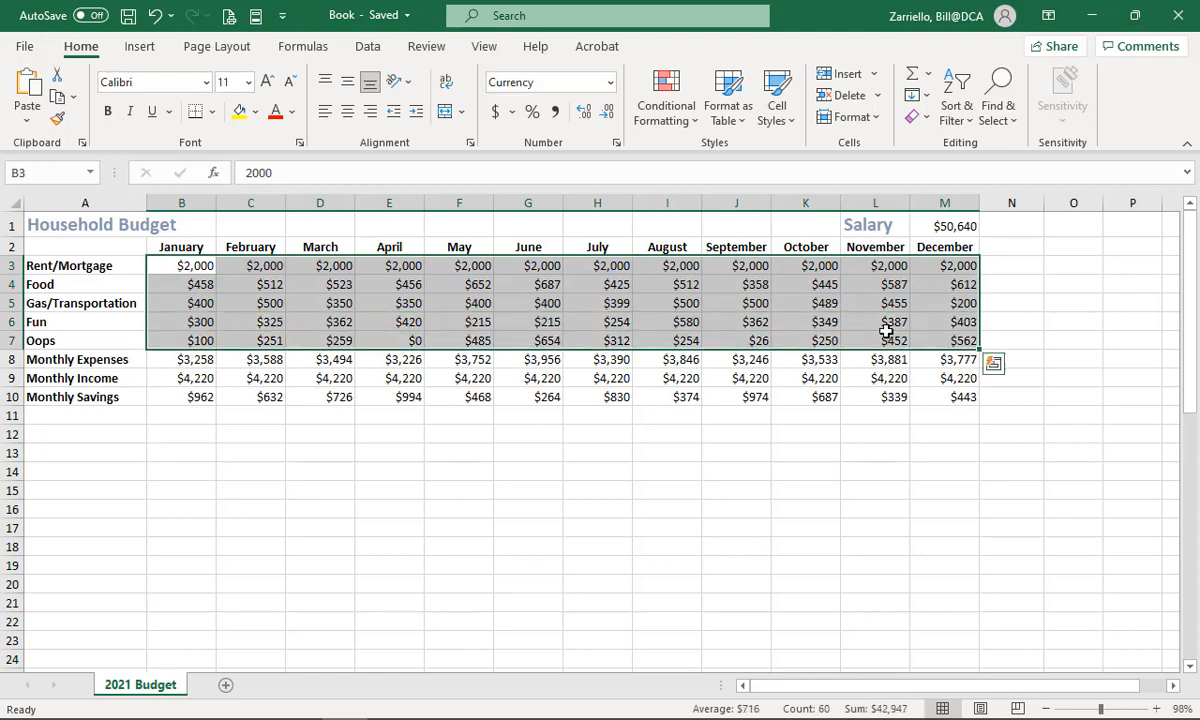
click(212, 111)
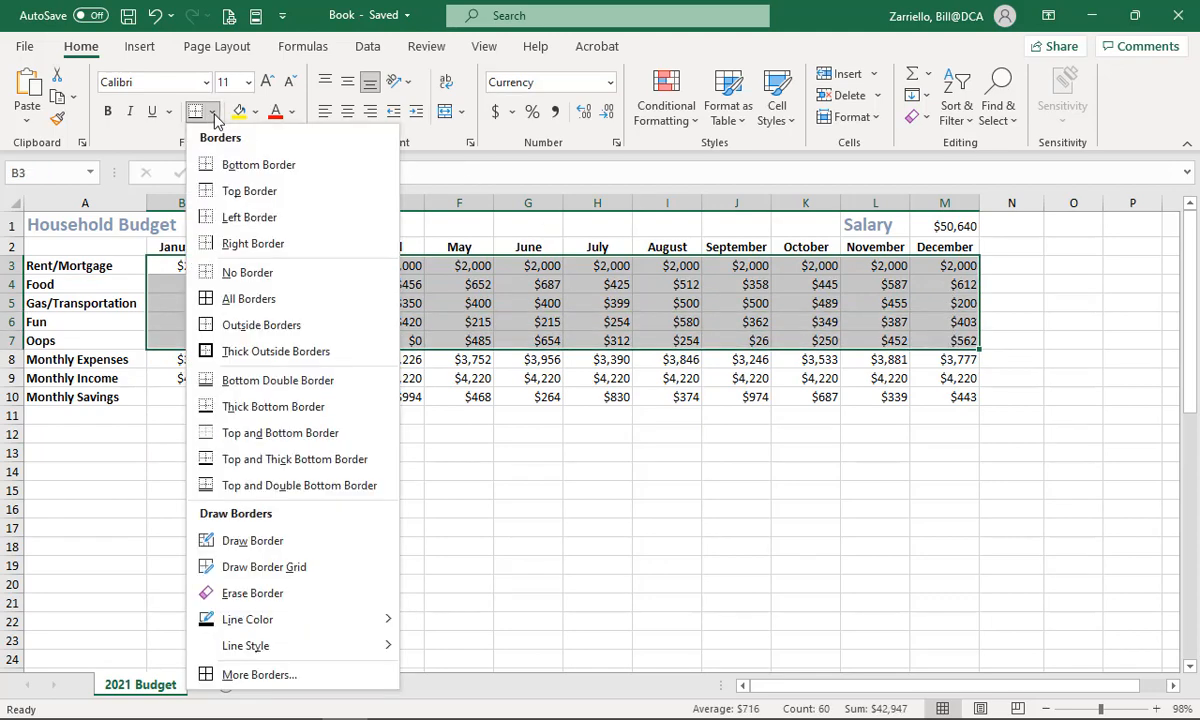
click(205, 330)
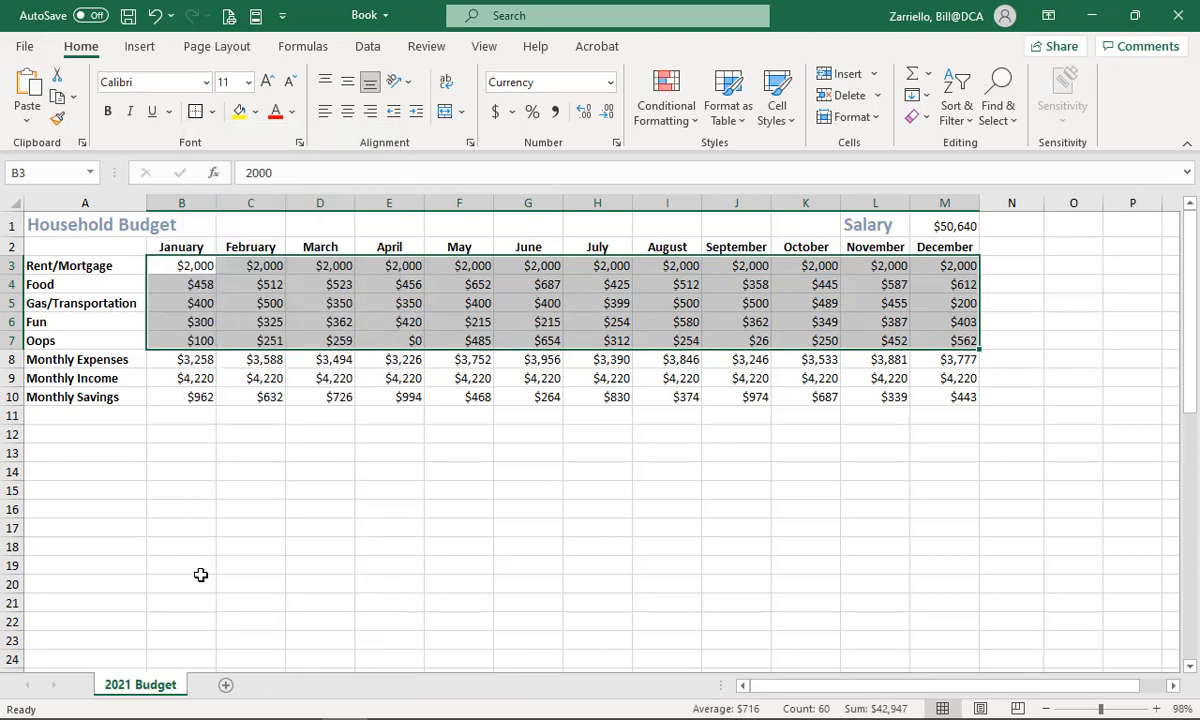
Apply a Thick Bottom Border to the Oops amounts for January through December (B7:M7).
click(166, 340)
drag(212, 344, 943, 346)
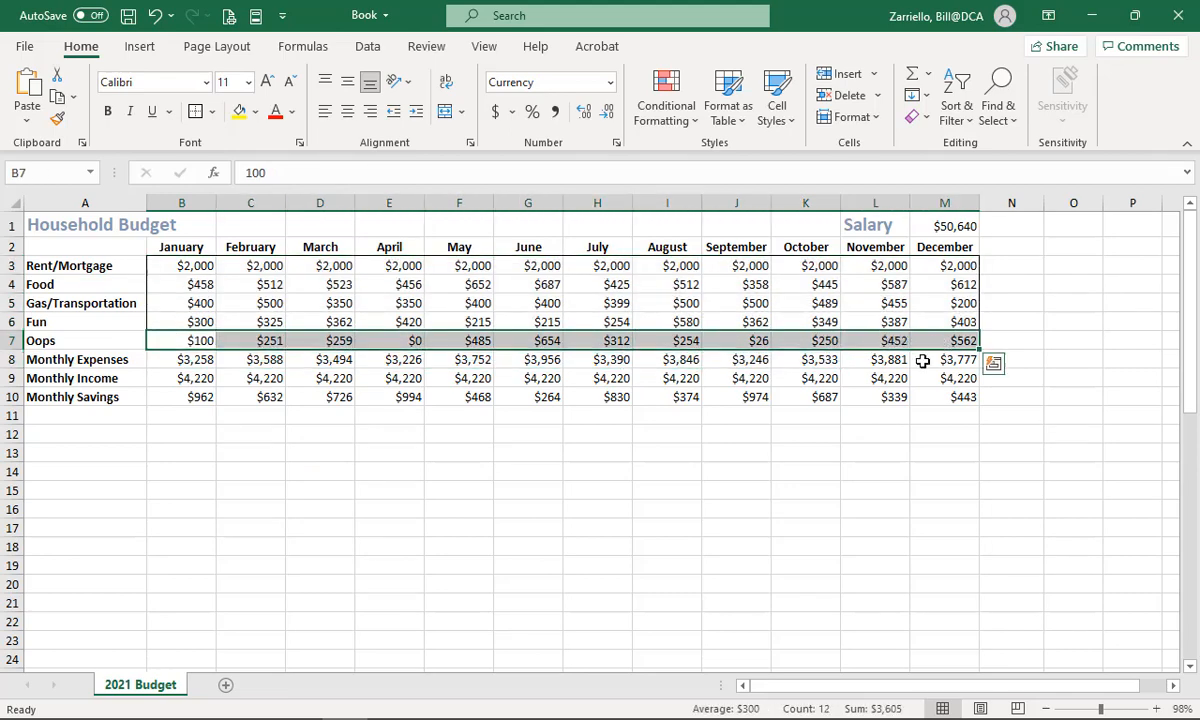
click(211, 112)
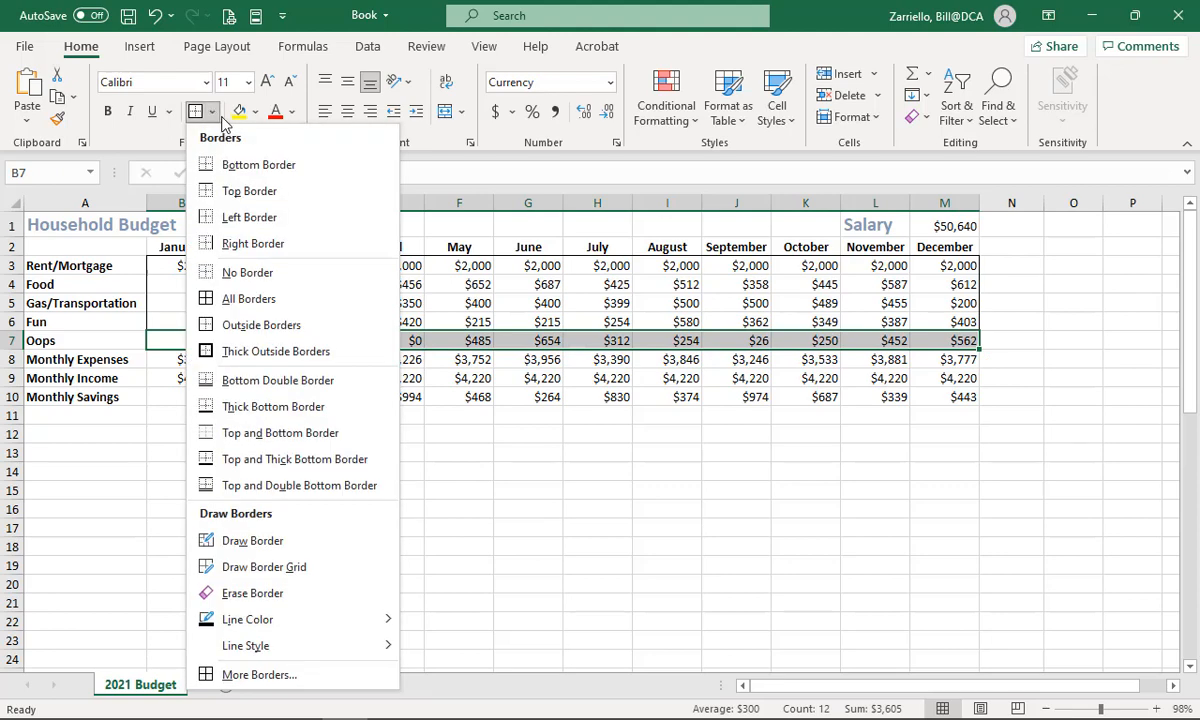
click(272, 407)
click(311, 438)
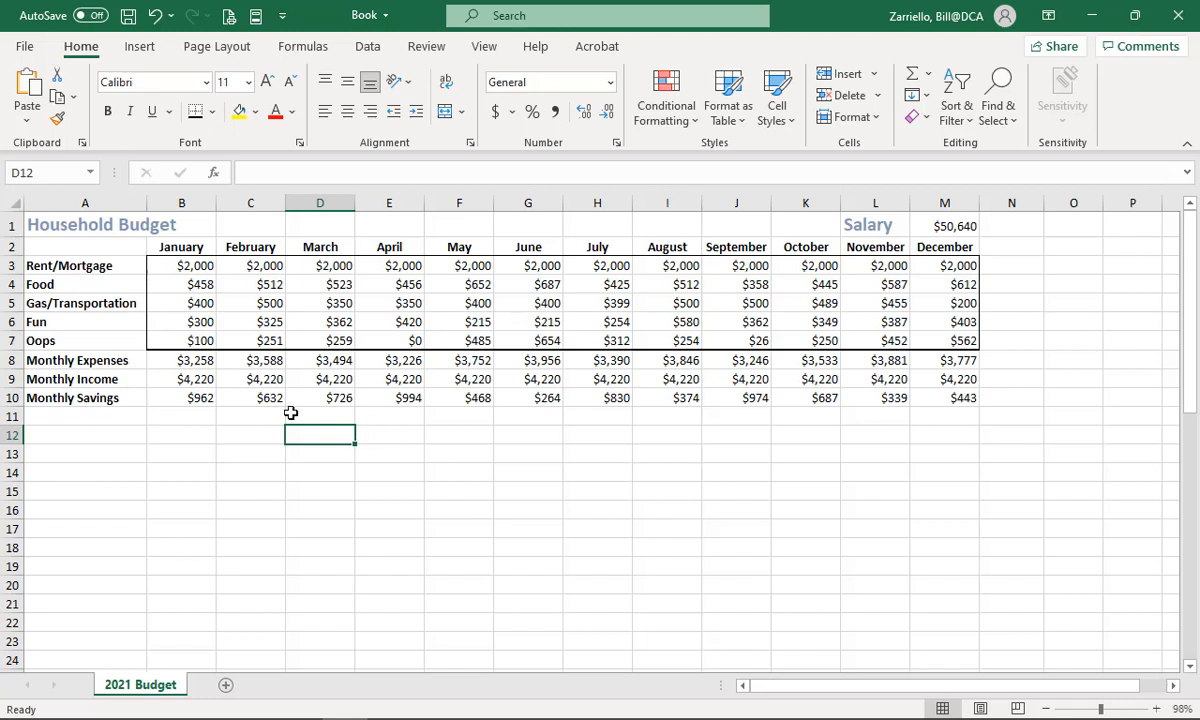
Apply a Bottom Double Border to the Monthly Income amounts for January through December (B9:M9).
drag(168, 381, 932, 380)
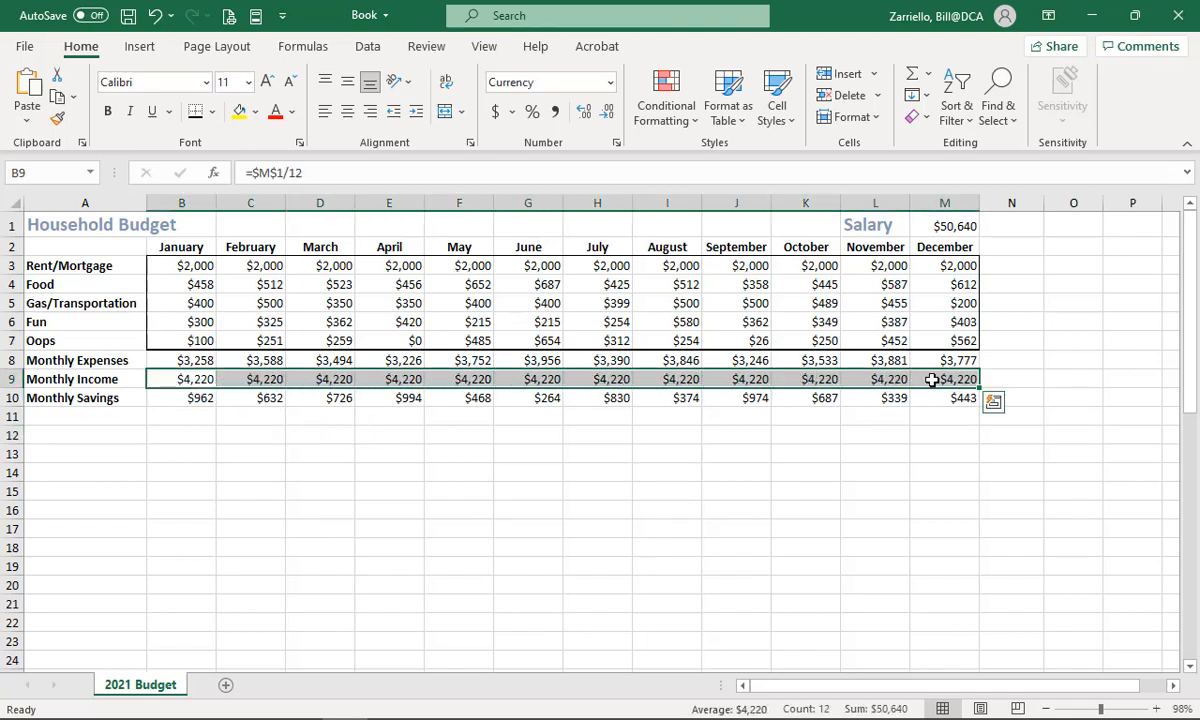
click(213, 112)
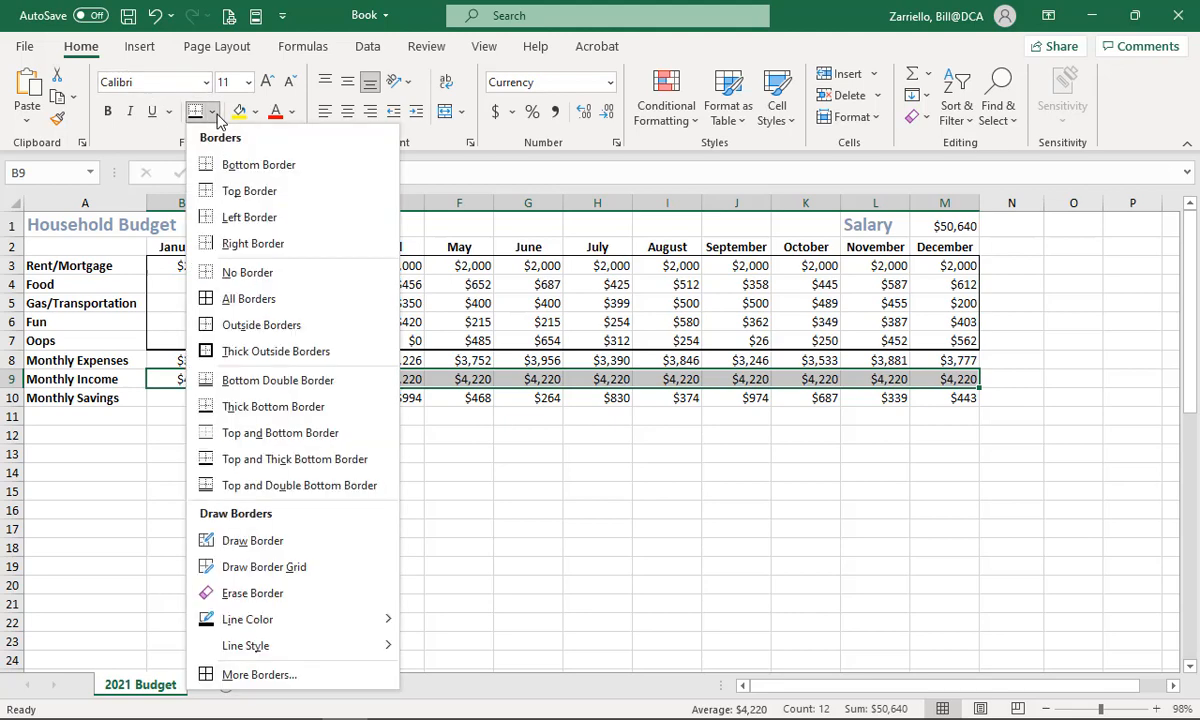
click(250, 381)
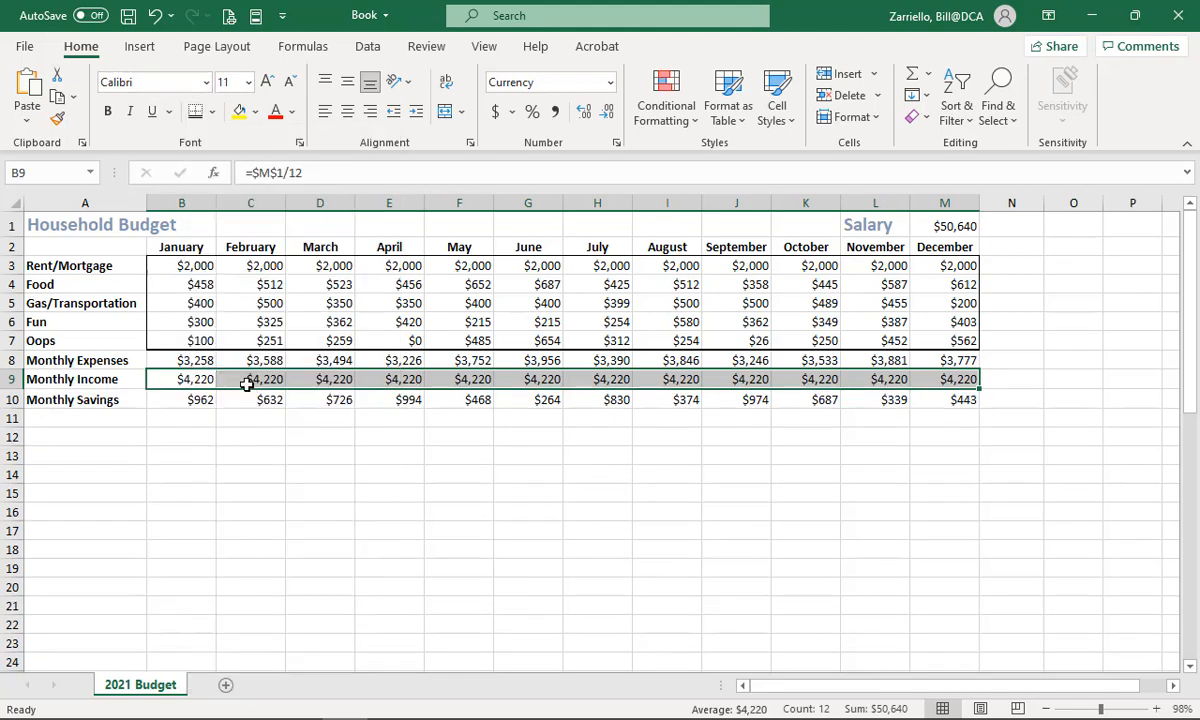
Apply Outside Borders to the salary amount in M1.
click(241, 500)
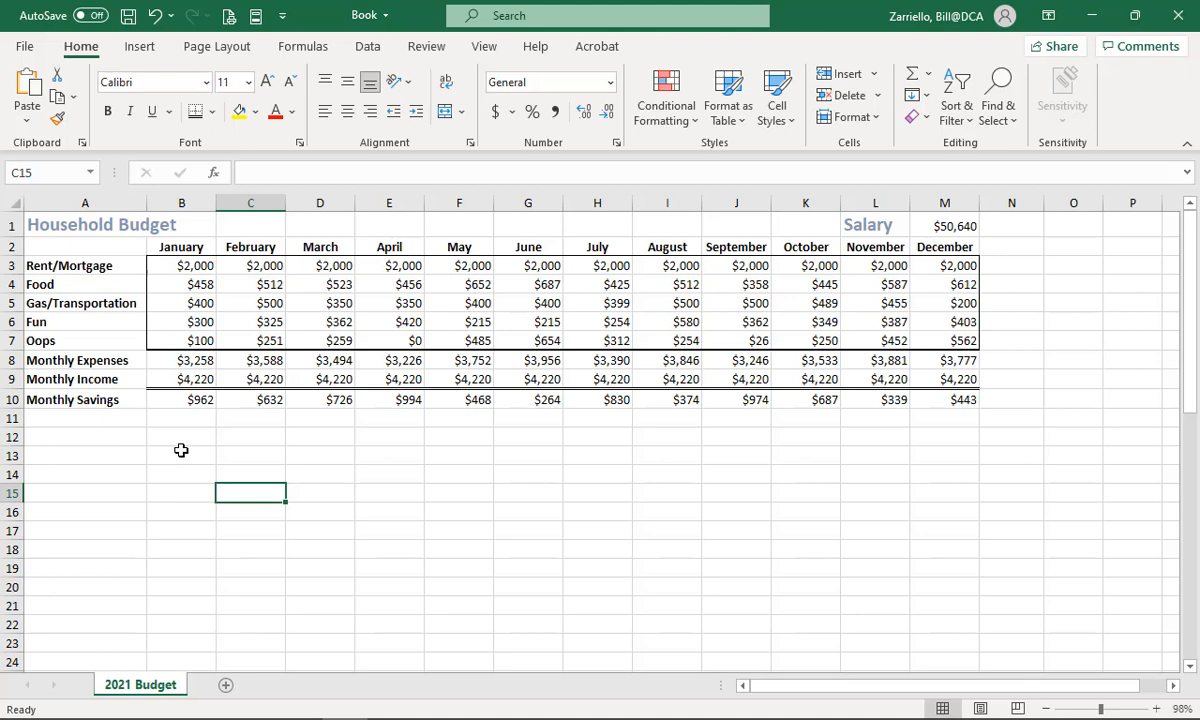
click(955, 226)
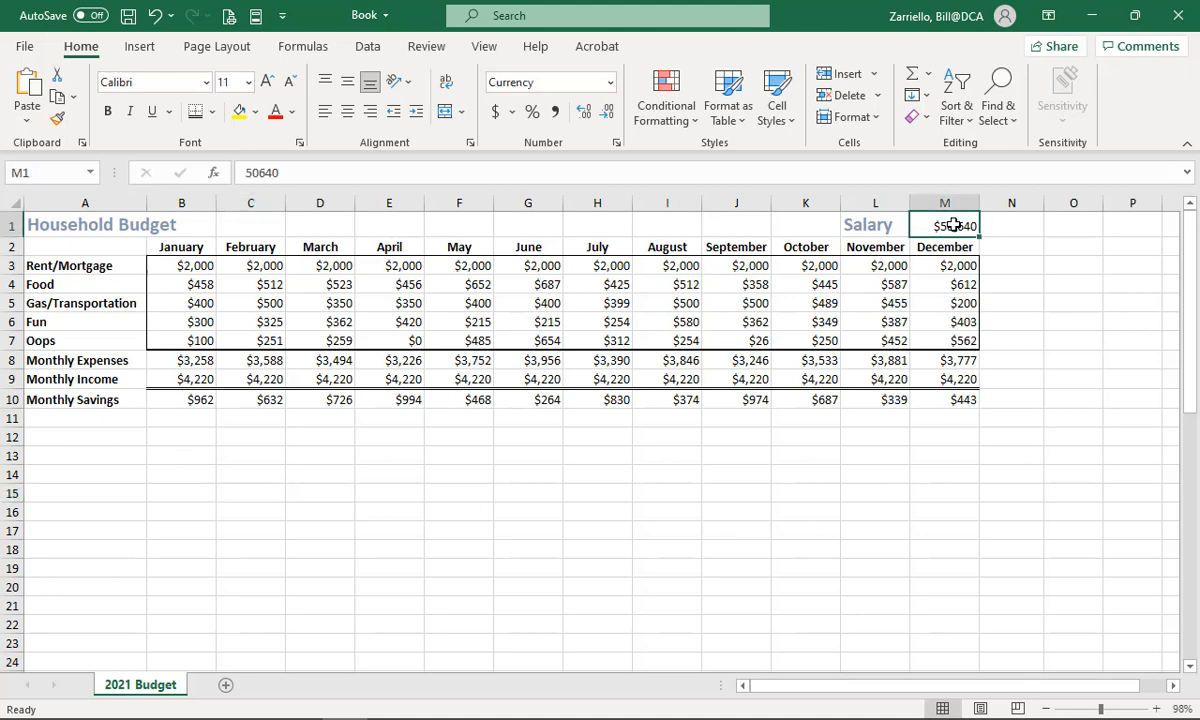
click(212, 111)
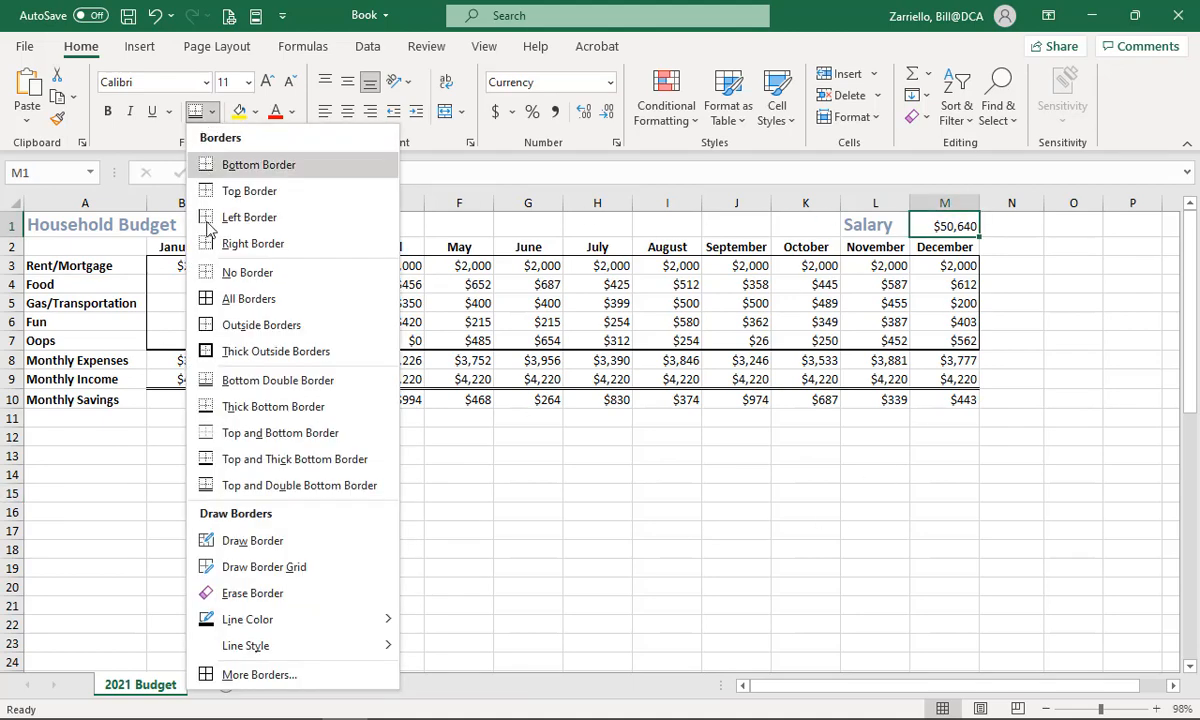
click(237, 330)
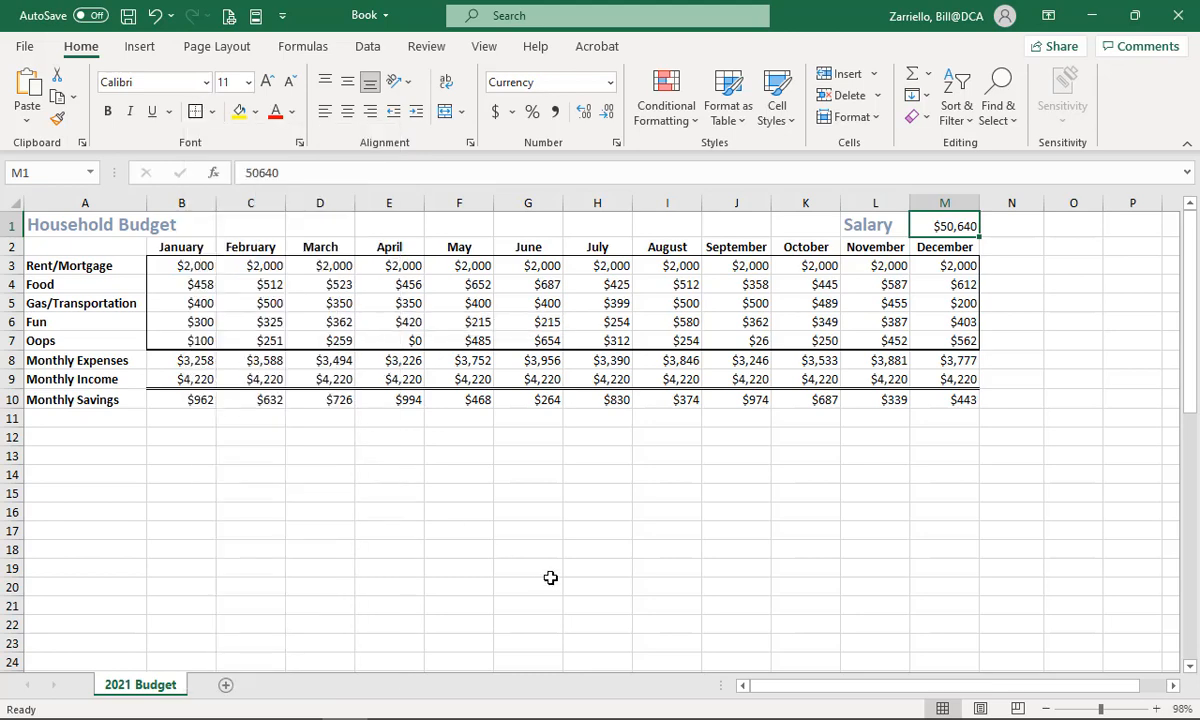
click(545, 585)
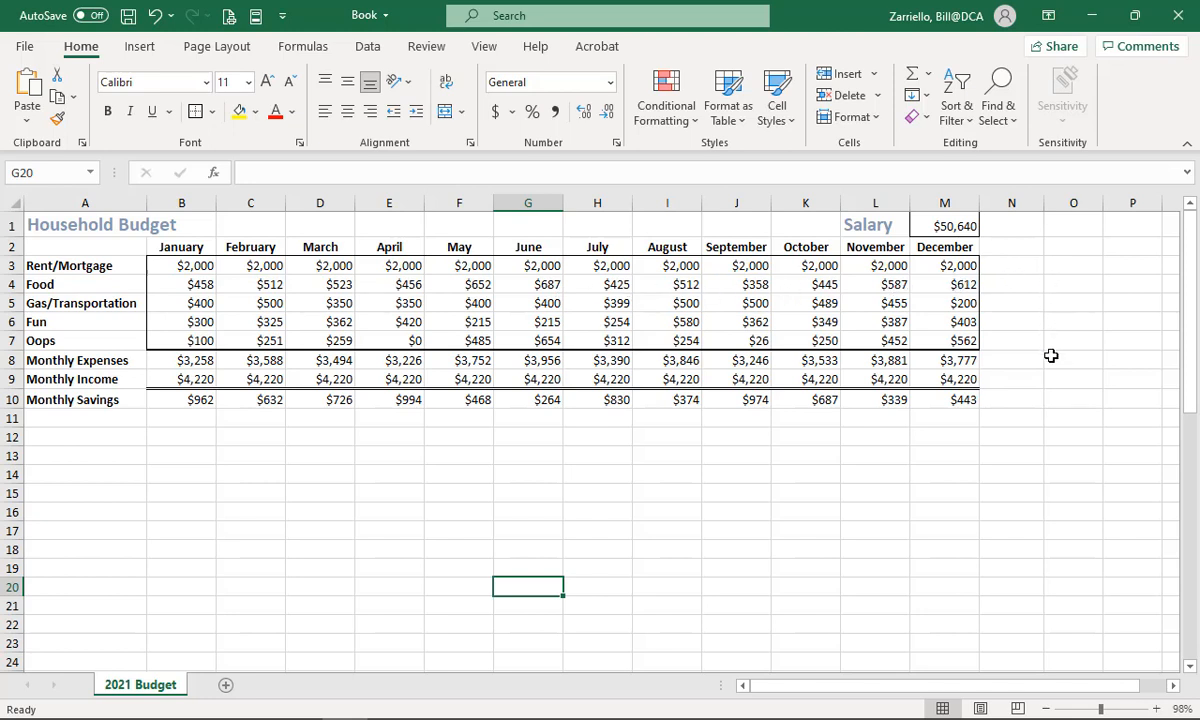
Add the column headings Summary in N2 and Average in O2, after the December column.
click(1011, 248)
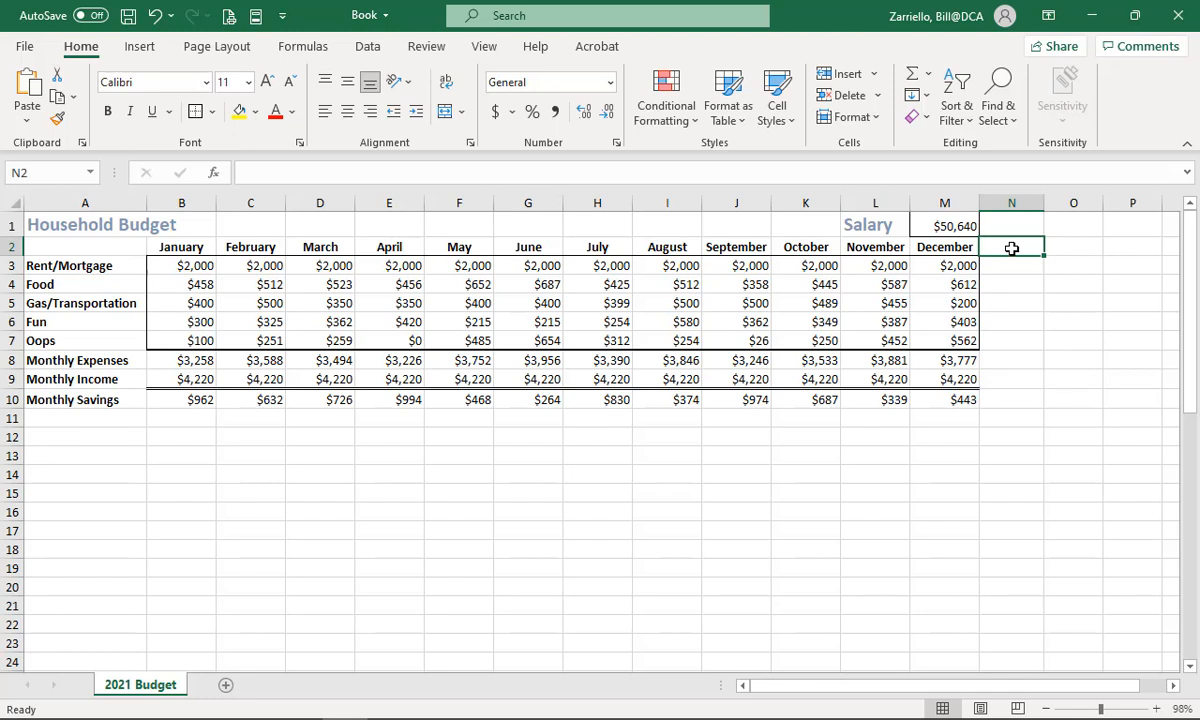
text(Summary)
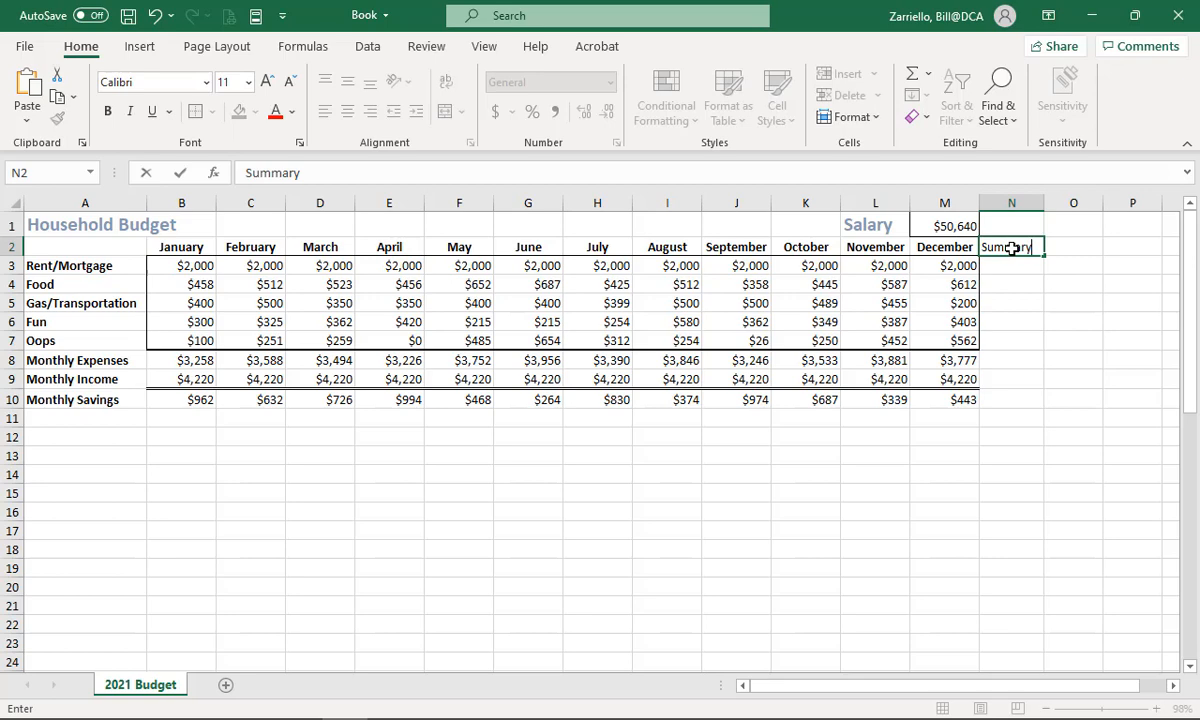
click(1073, 250)
text(A)
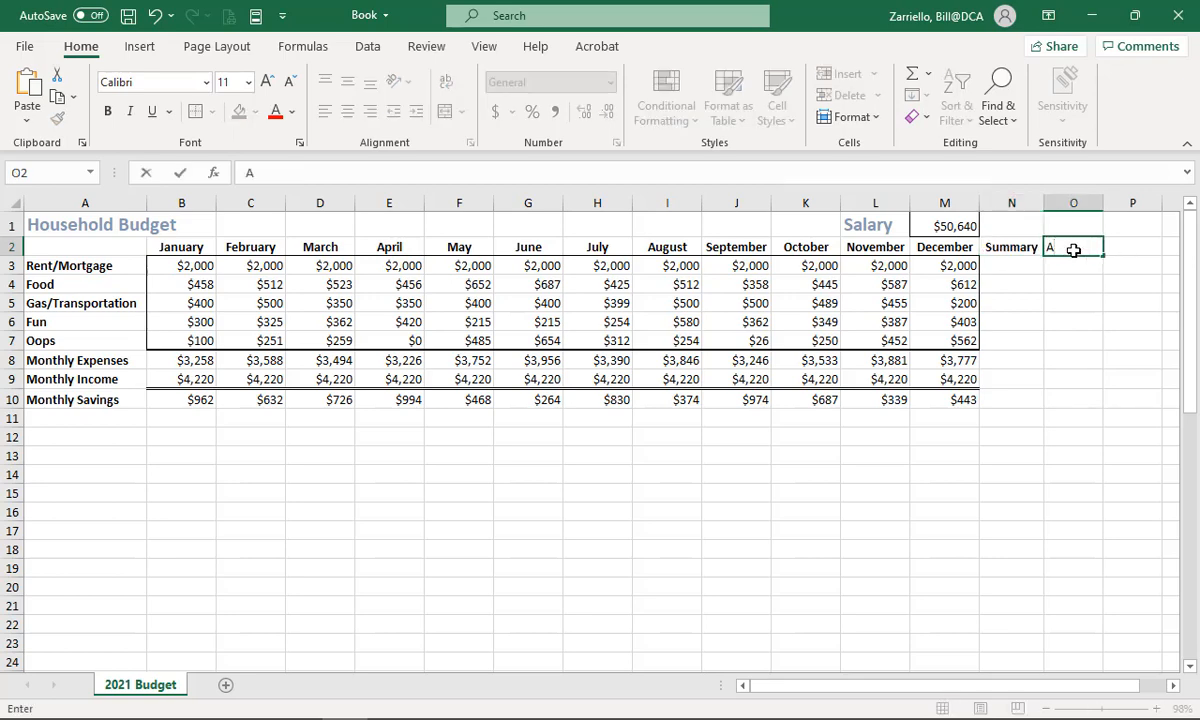
text(verasge)
click(1084, 248)
key(BackSpace)
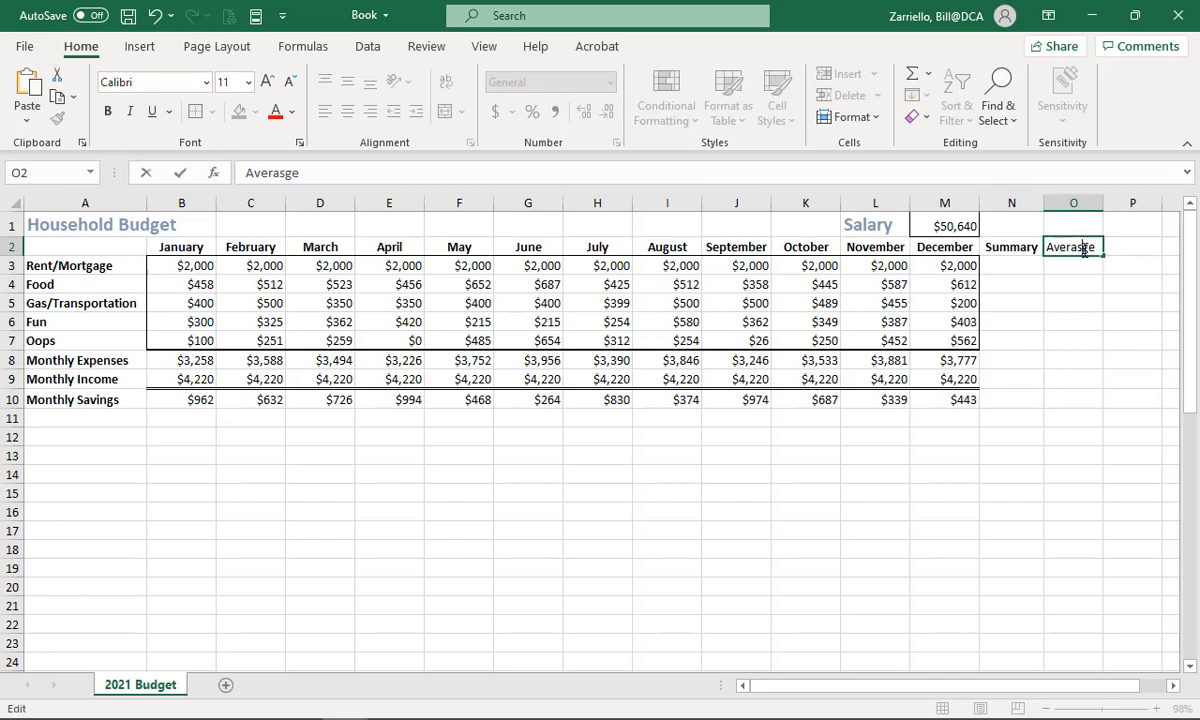
click(1095, 303)
click(1030, 247)
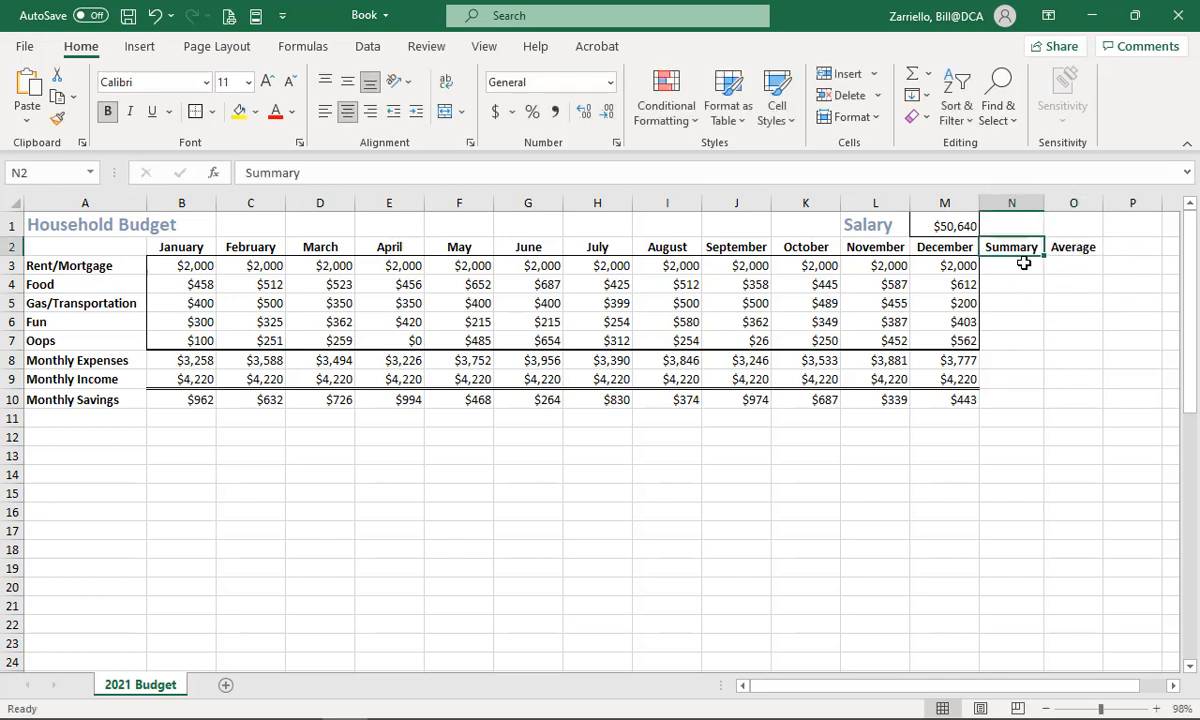
click(1024, 263)
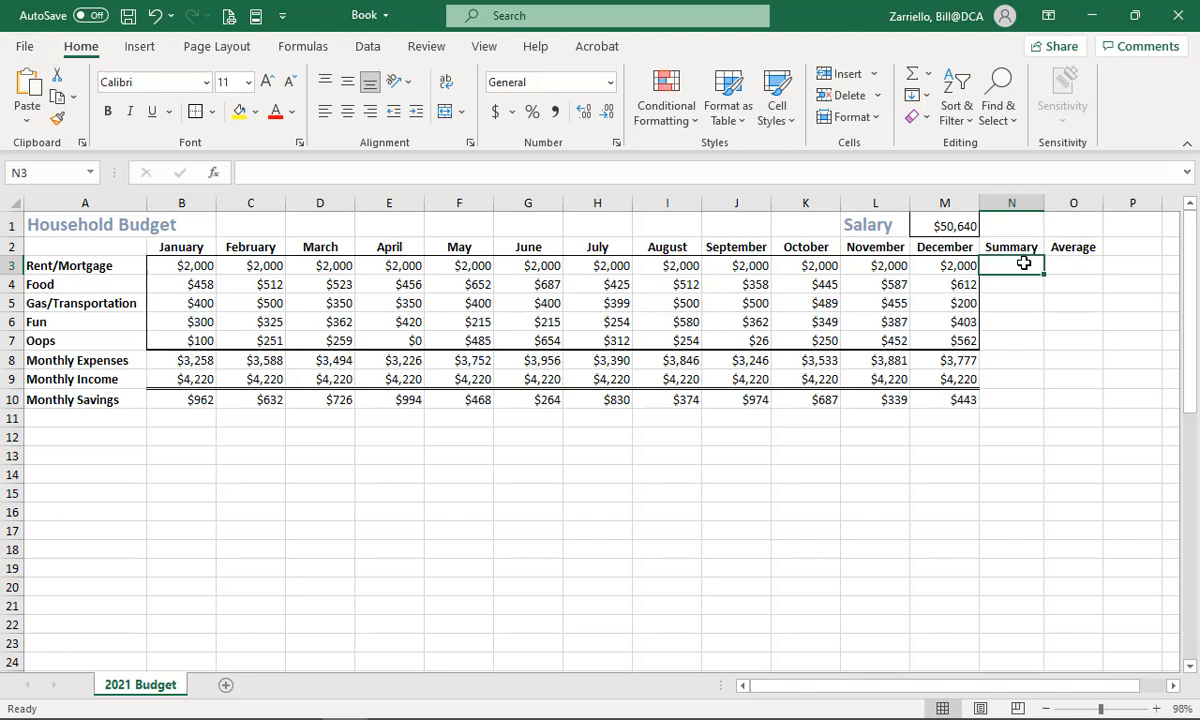
click(929, 77)
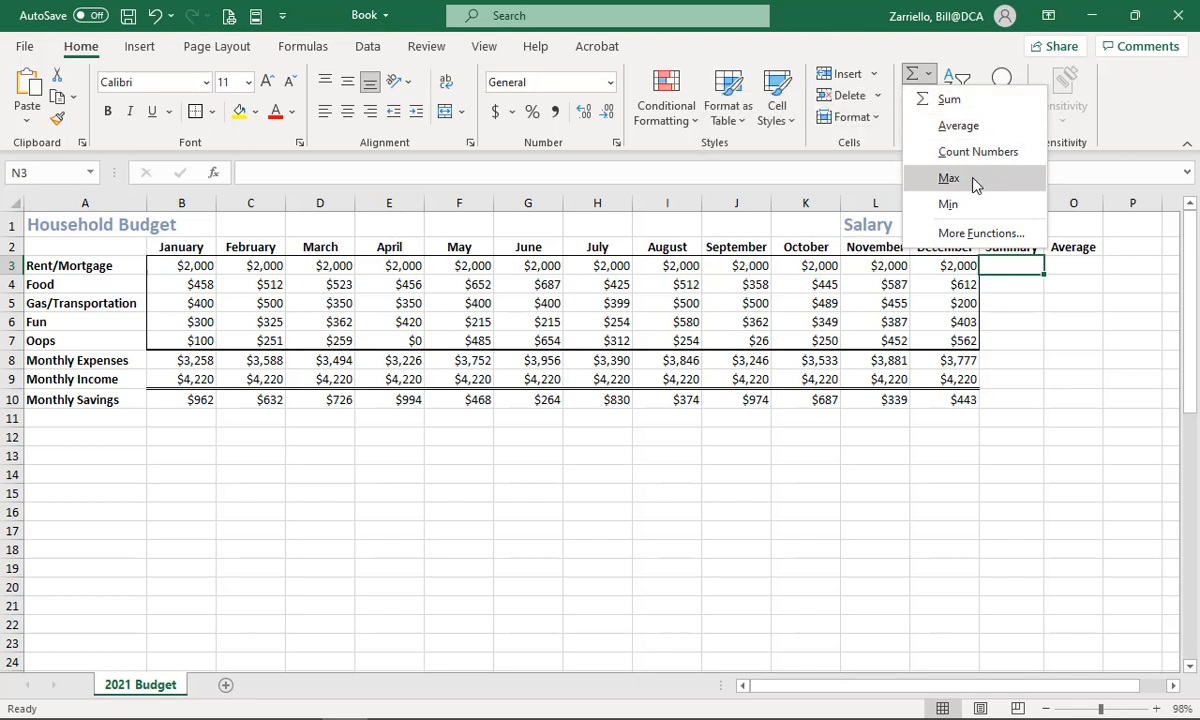
click(970, 234)
scroll(505, 352, down, 1)
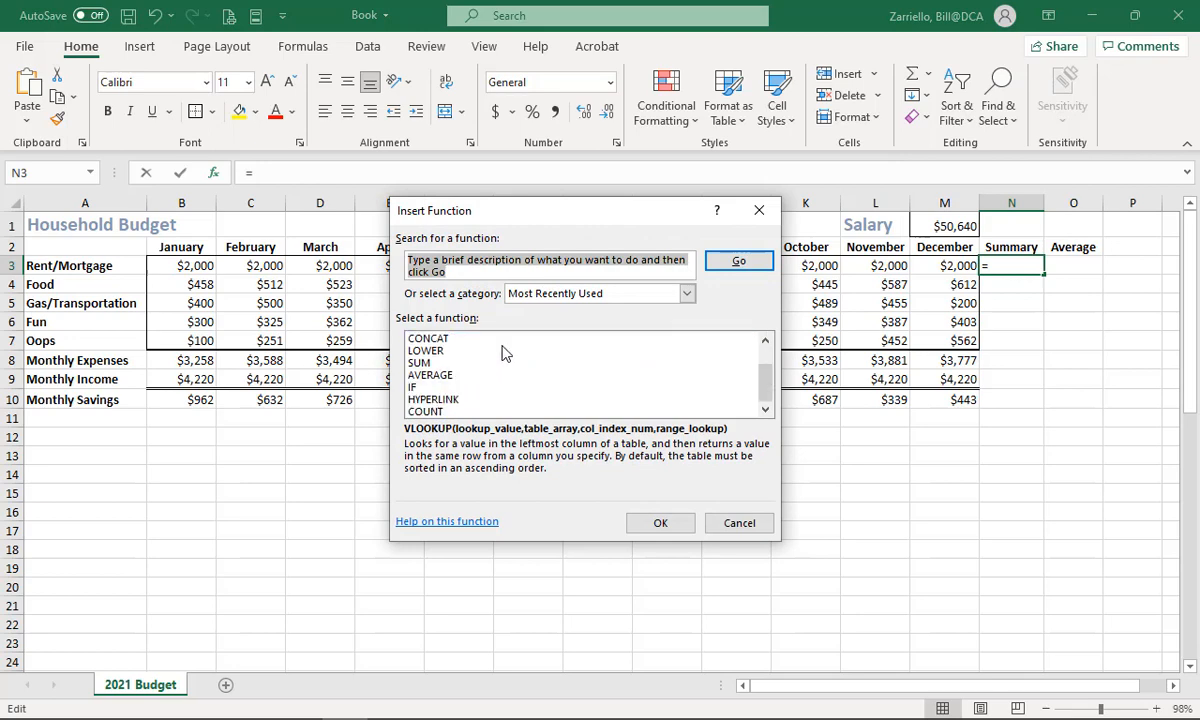
scroll(505, 352, up, 1)
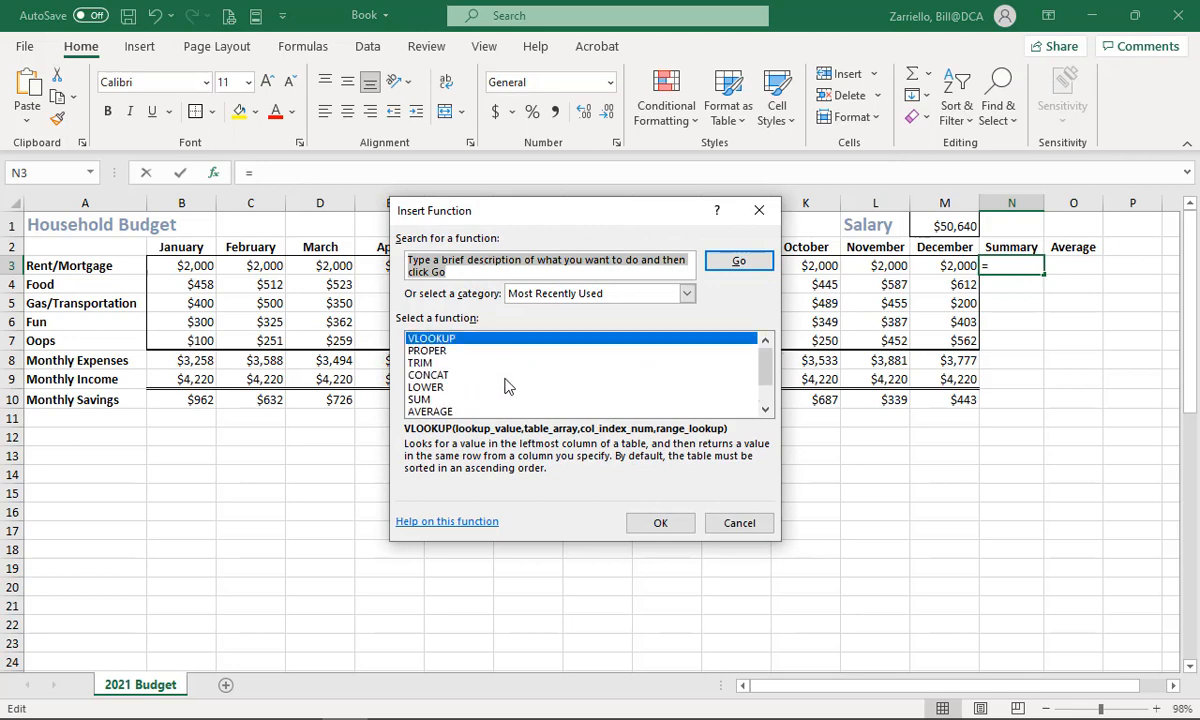
click(759, 210)
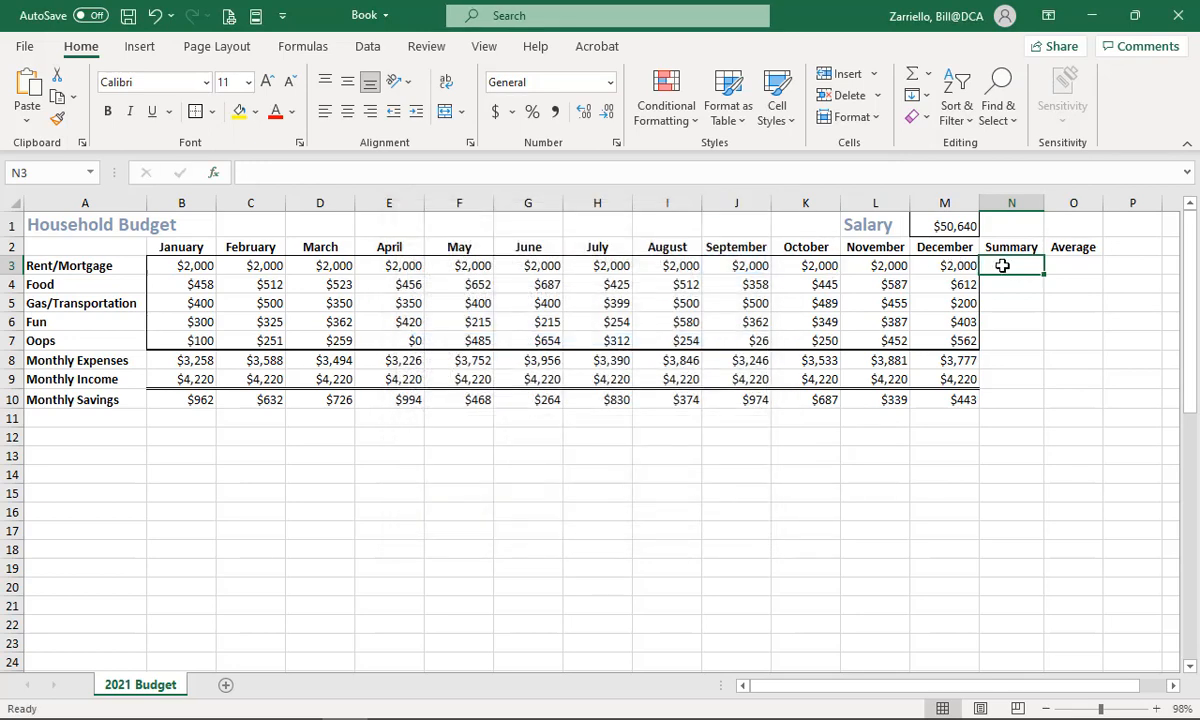
Total the Rent/Mortgage amounts for January through December in N3 with =SUM(B3:M3).
click(927, 74)
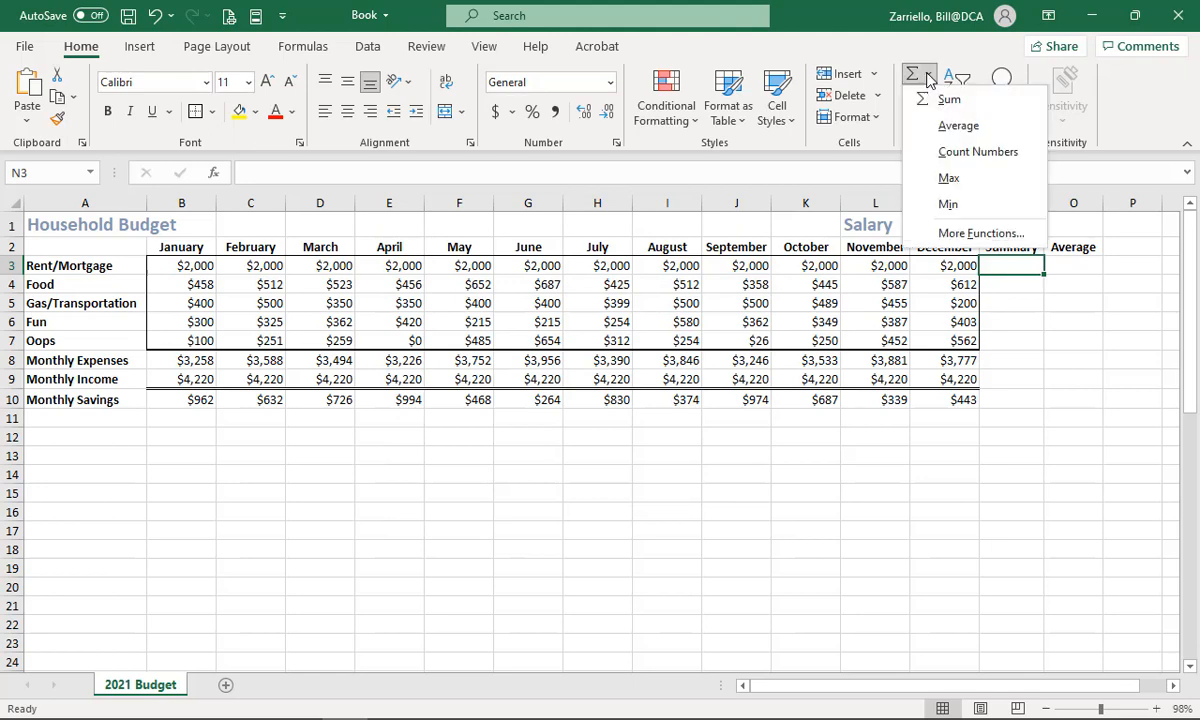
click(950, 100)
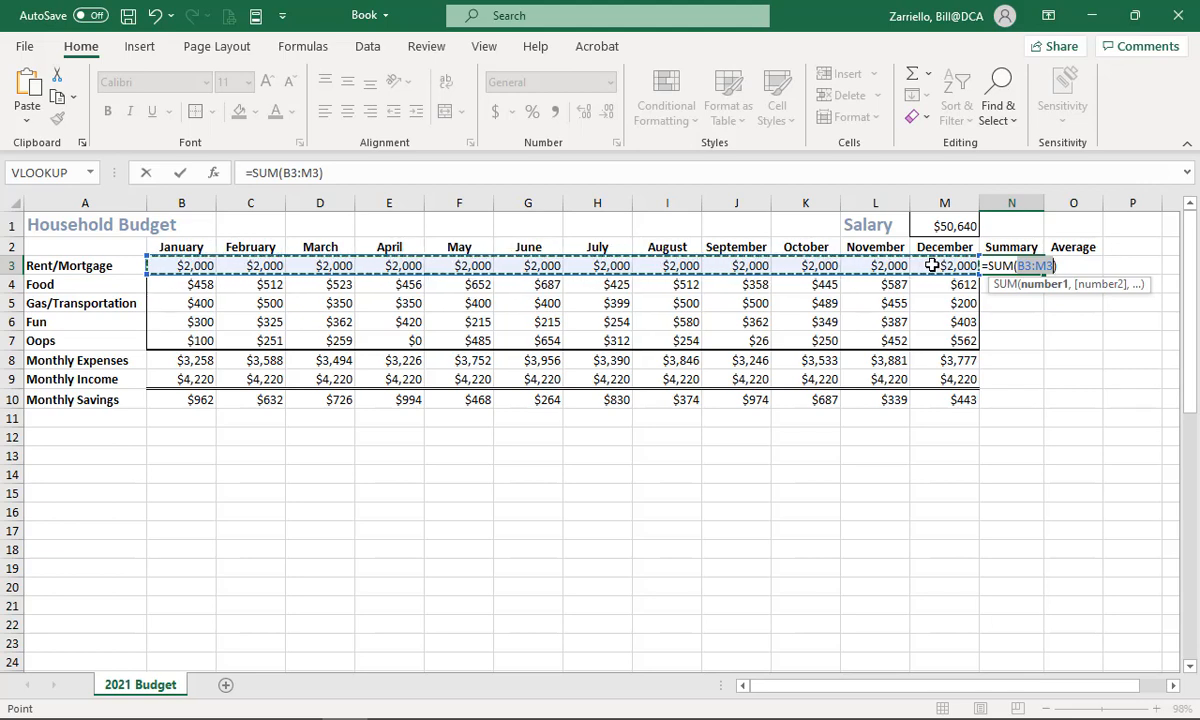
key(Return)
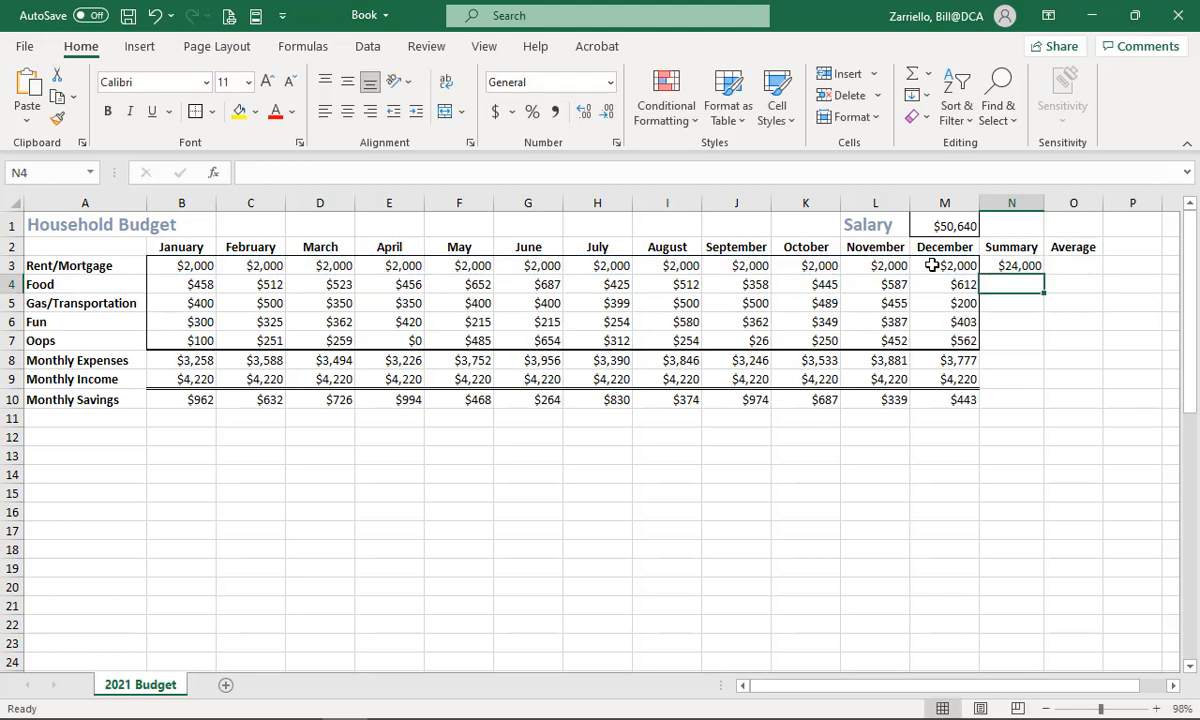
Copy the sum formula from N3 down through the Oops row (N7) and check the copied formulas in N4:N7.
click(1005, 265)
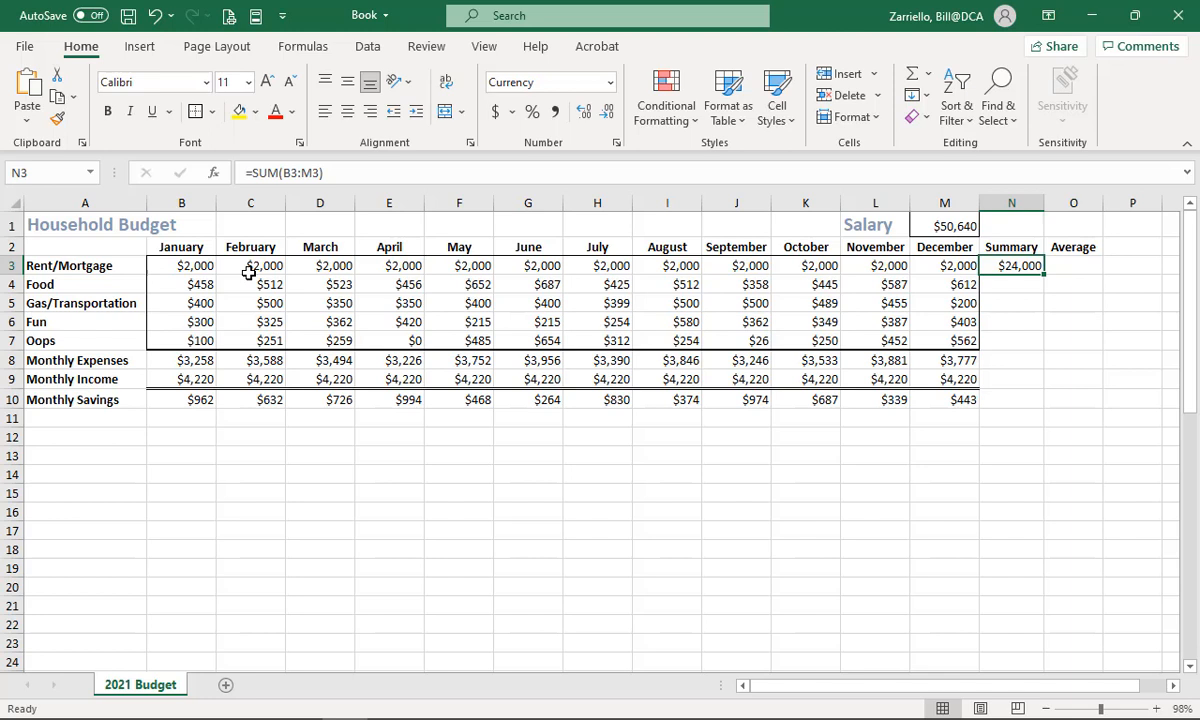
drag(1045, 278, 1031, 348)
click(1018, 286)
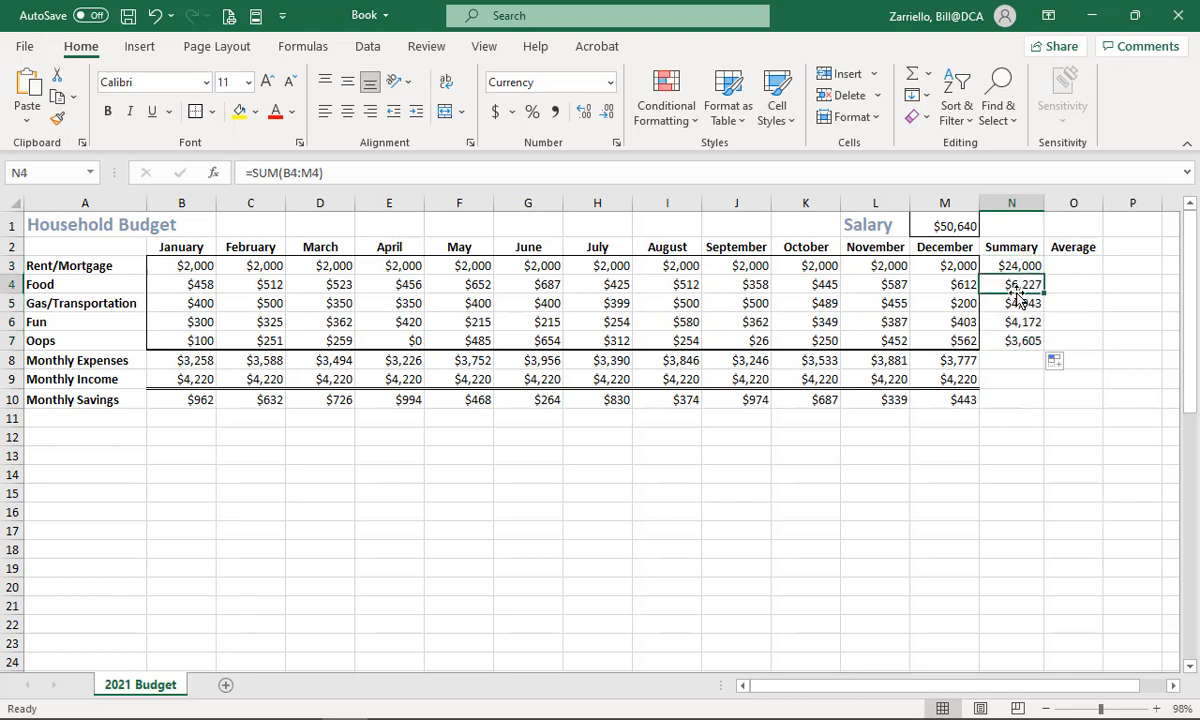
click(1016, 305)
click(1016, 322)
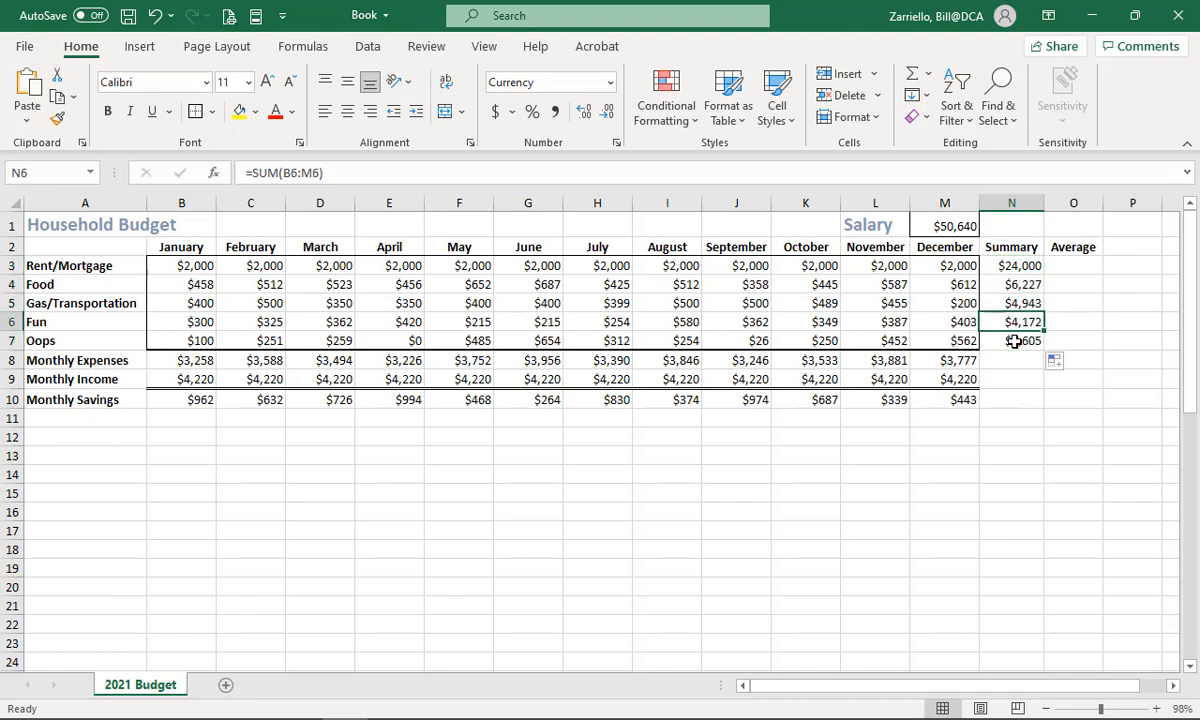
click(1014, 342)
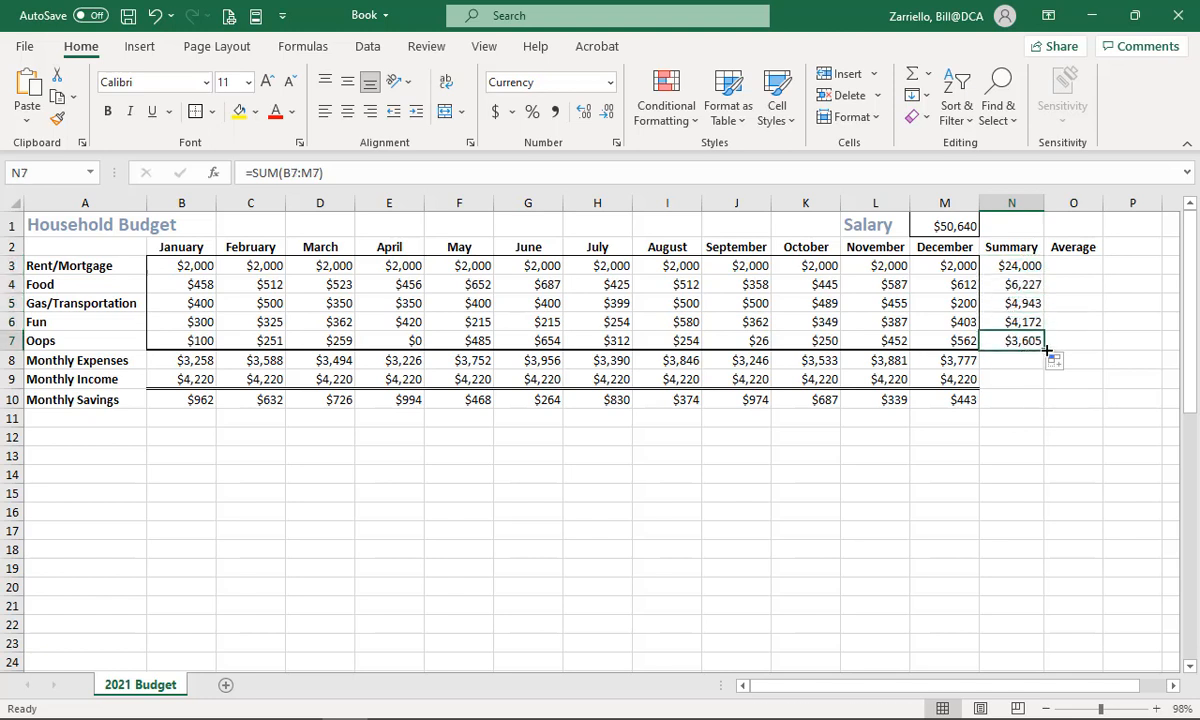
Extend the sum formula from N7 down through Monthly Savings (N10) and fill N10 with yellow.
drag(1043, 357, 1041, 365)
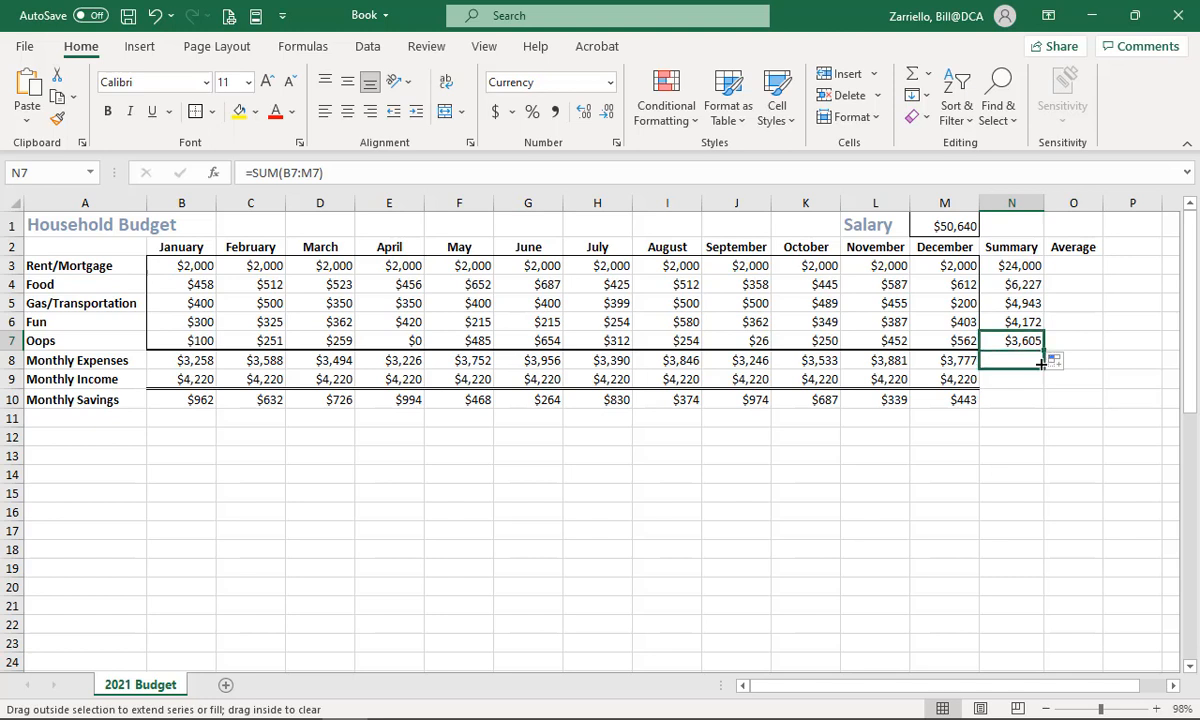
drag(1041, 365, 1038, 384)
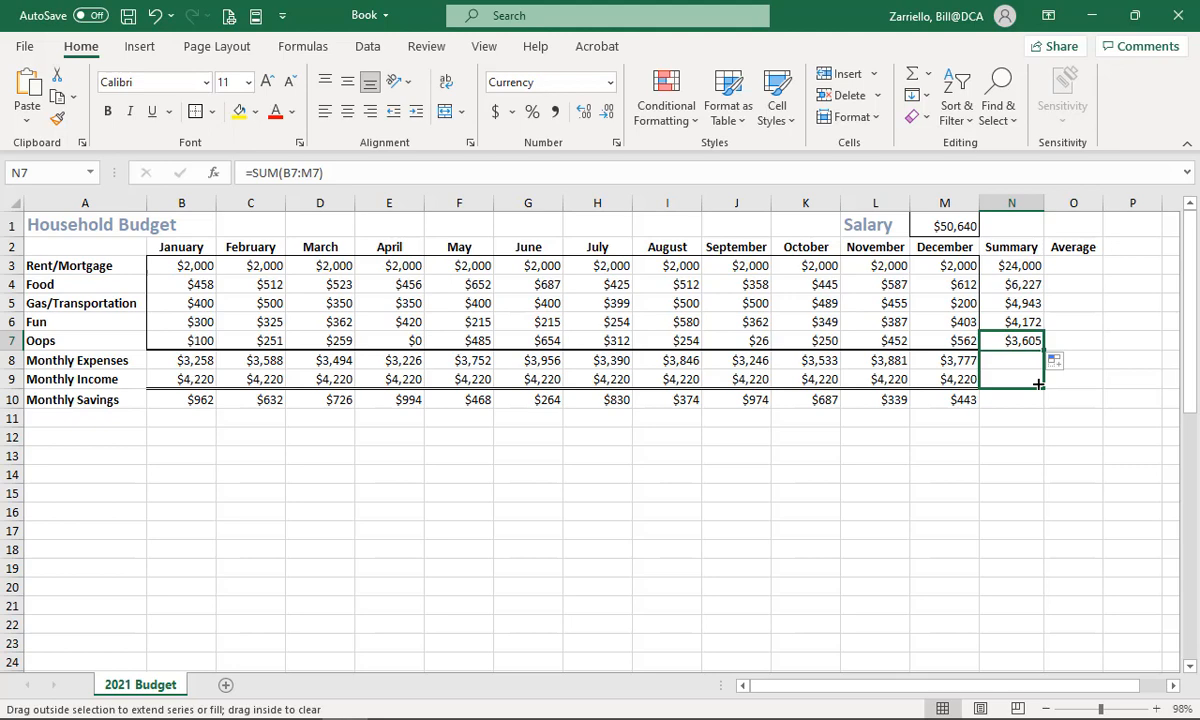
drag(1038, 384, 1036, 407)
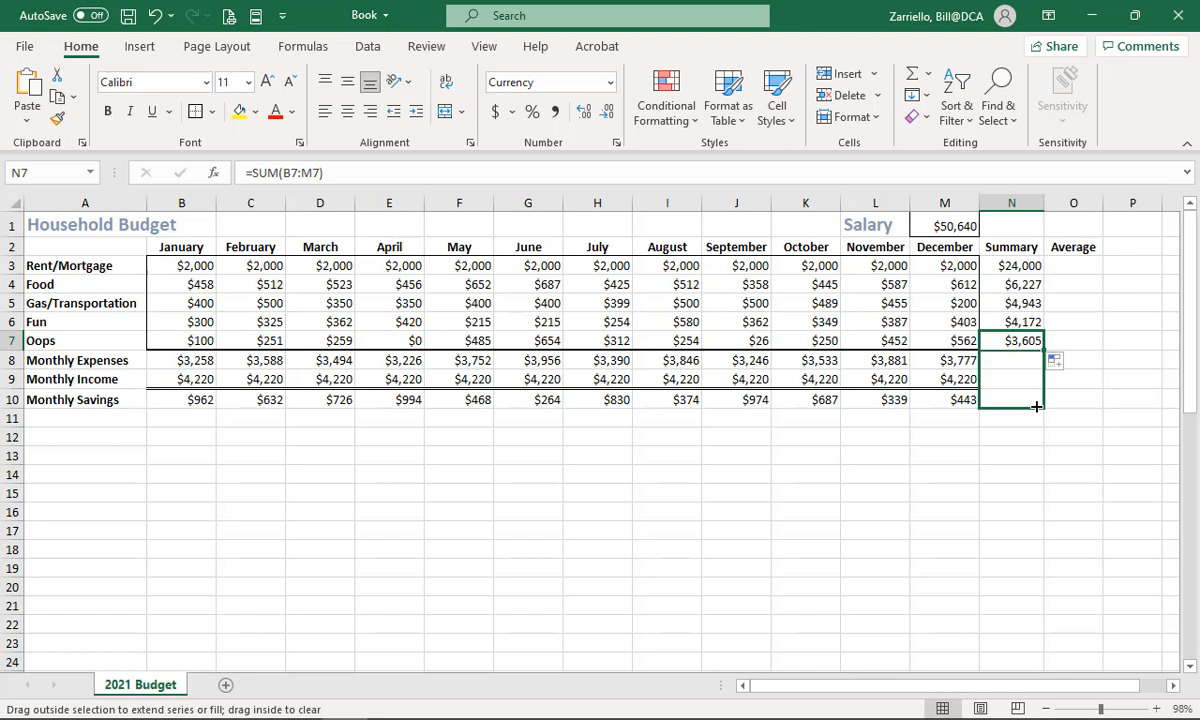
drag(1036, 407, 1036, 407)
click(1013, 396)
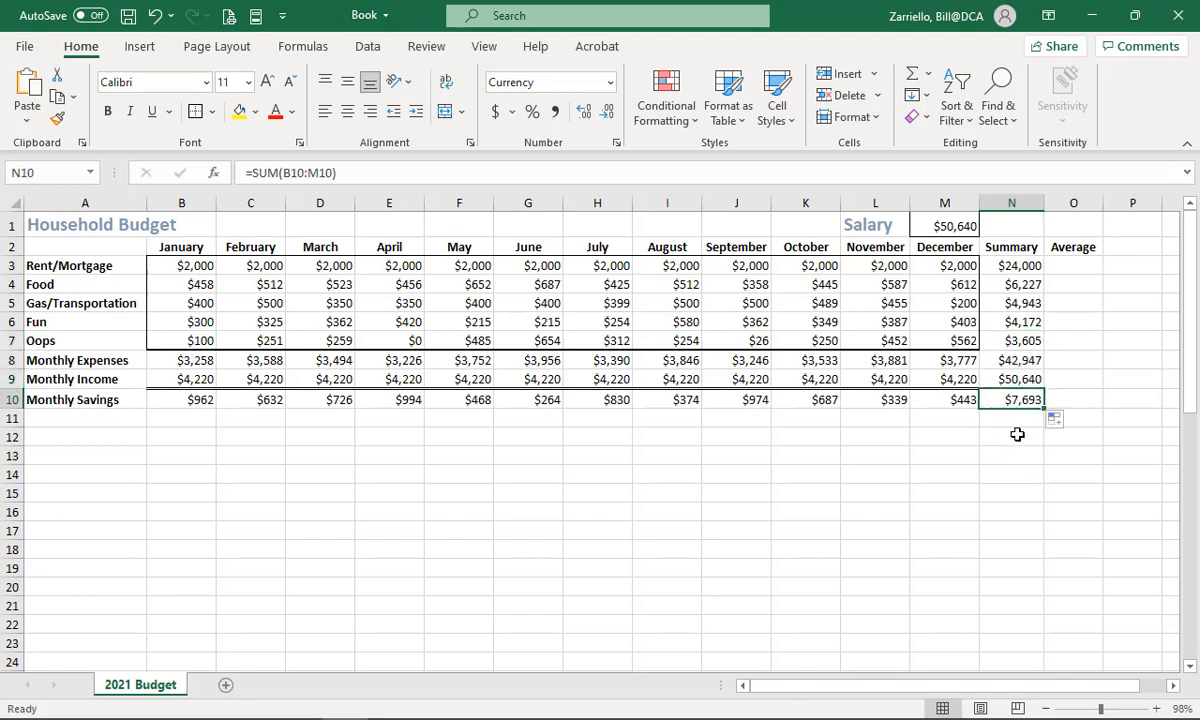
click(239, 111)
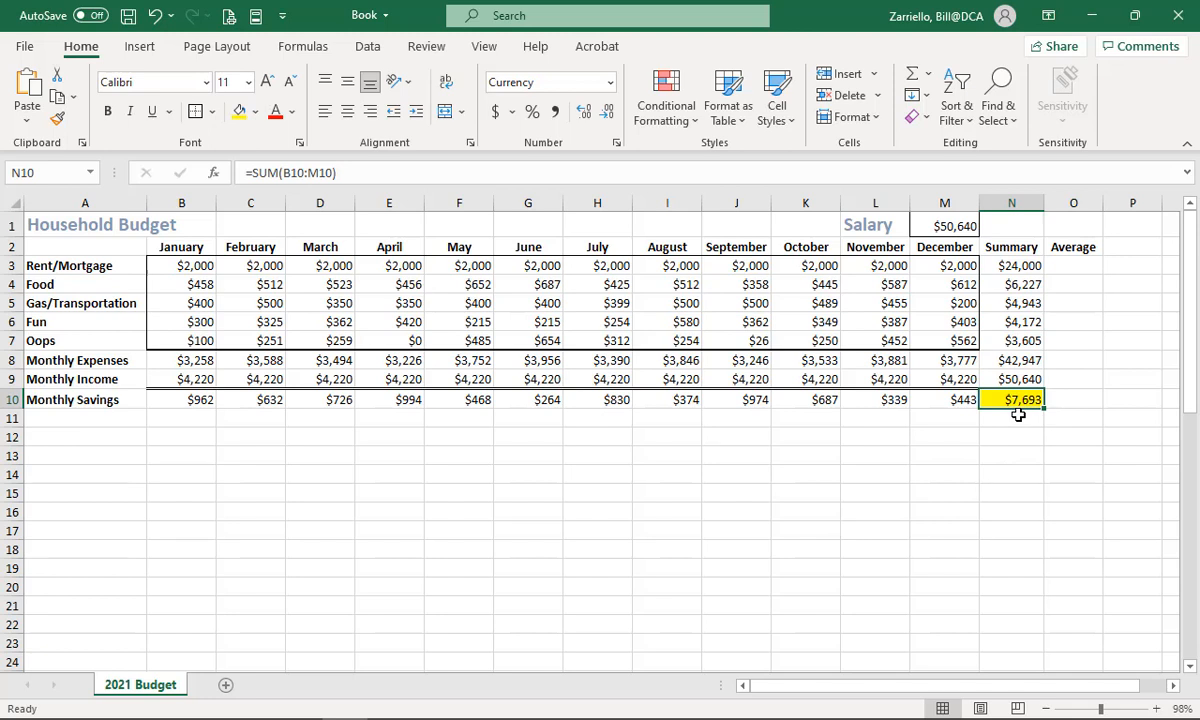
Average the Rent/Mortgage amounts in O3, correcting the formula's range to =AVERAGE(B3:M3) so it excludes the Summary column.
click(1075, 265)
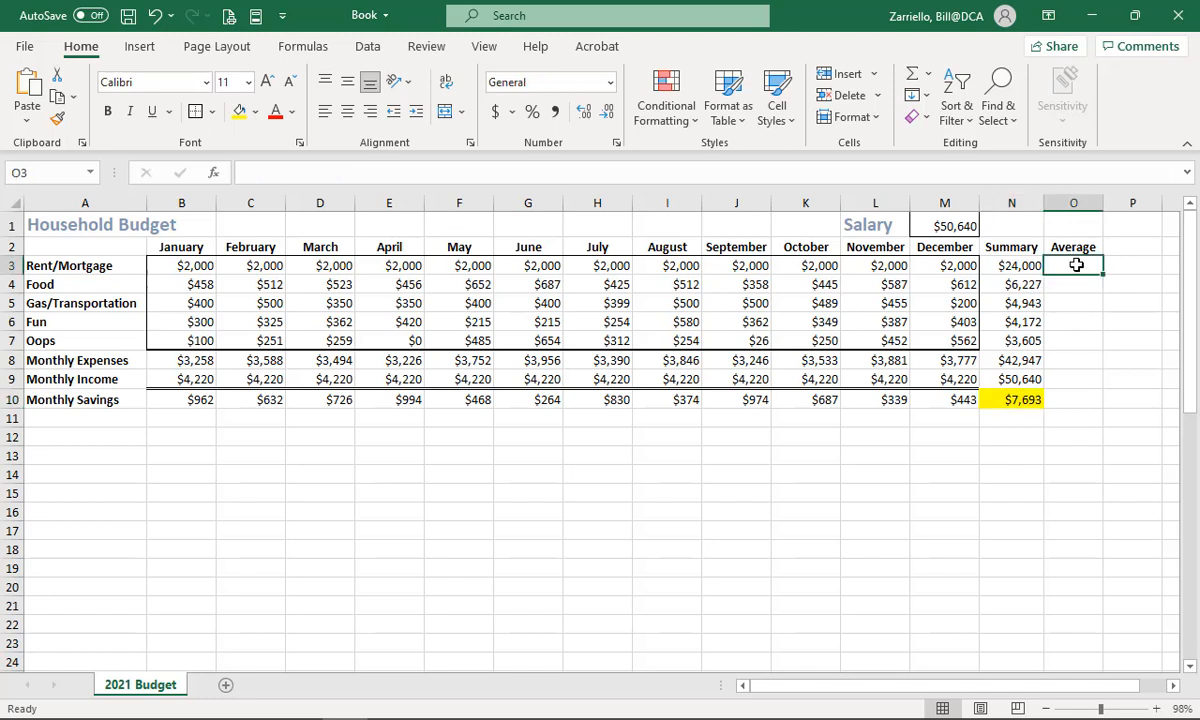
click(929, 76)
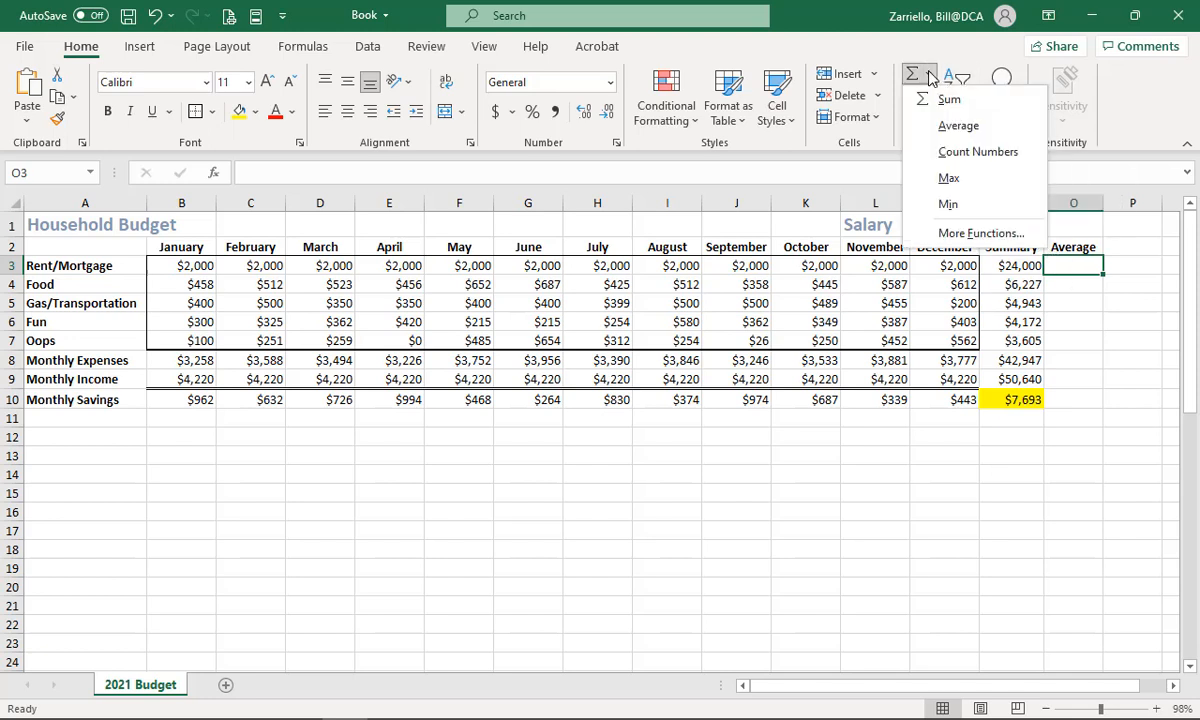
click(960, 127)
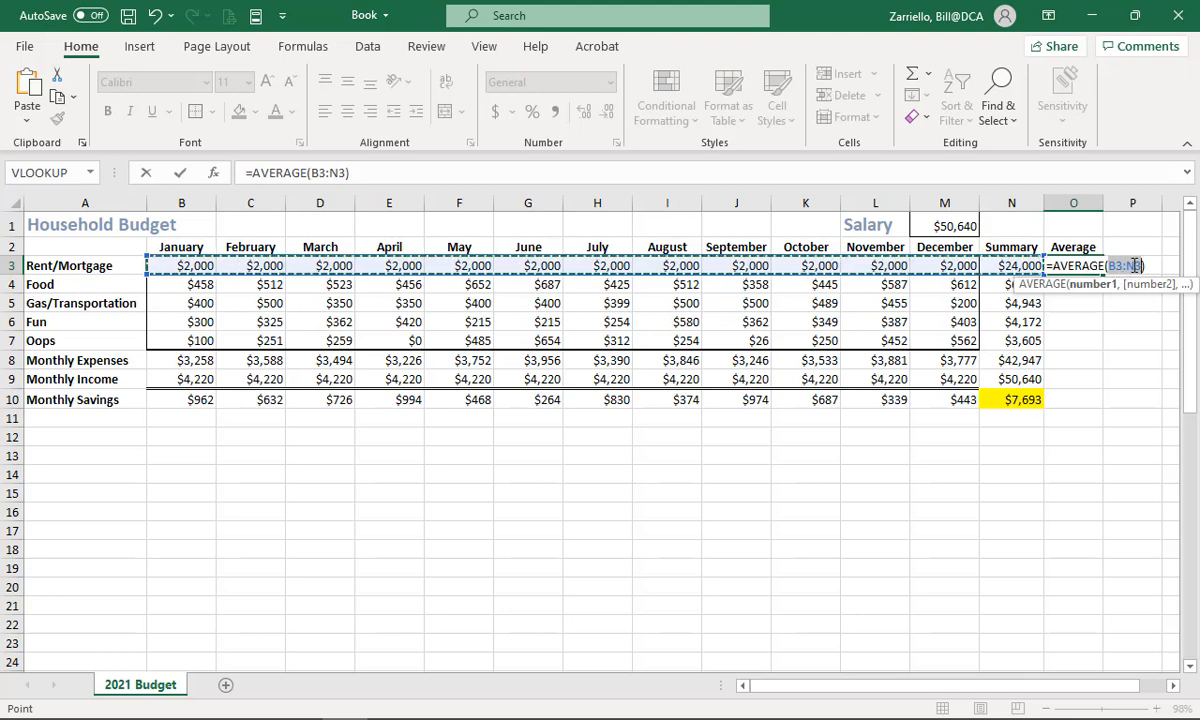
drag(1135, 265, 1127, 267)
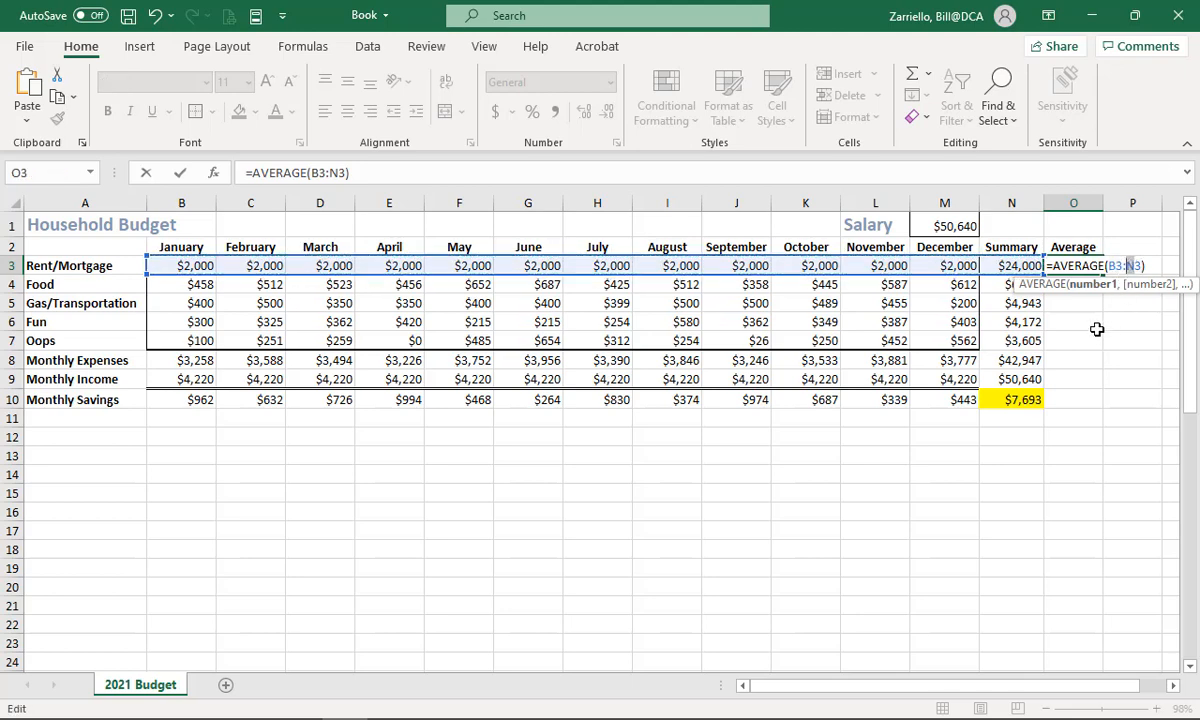
text(M)
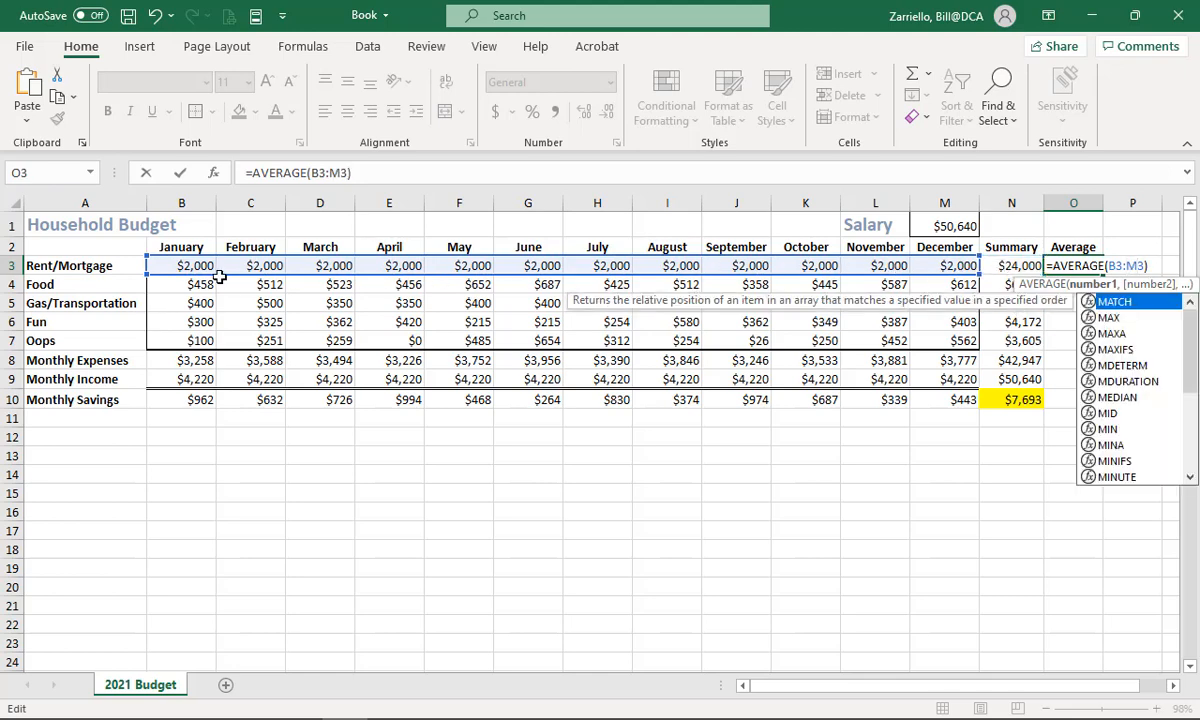
click(1140, 265)
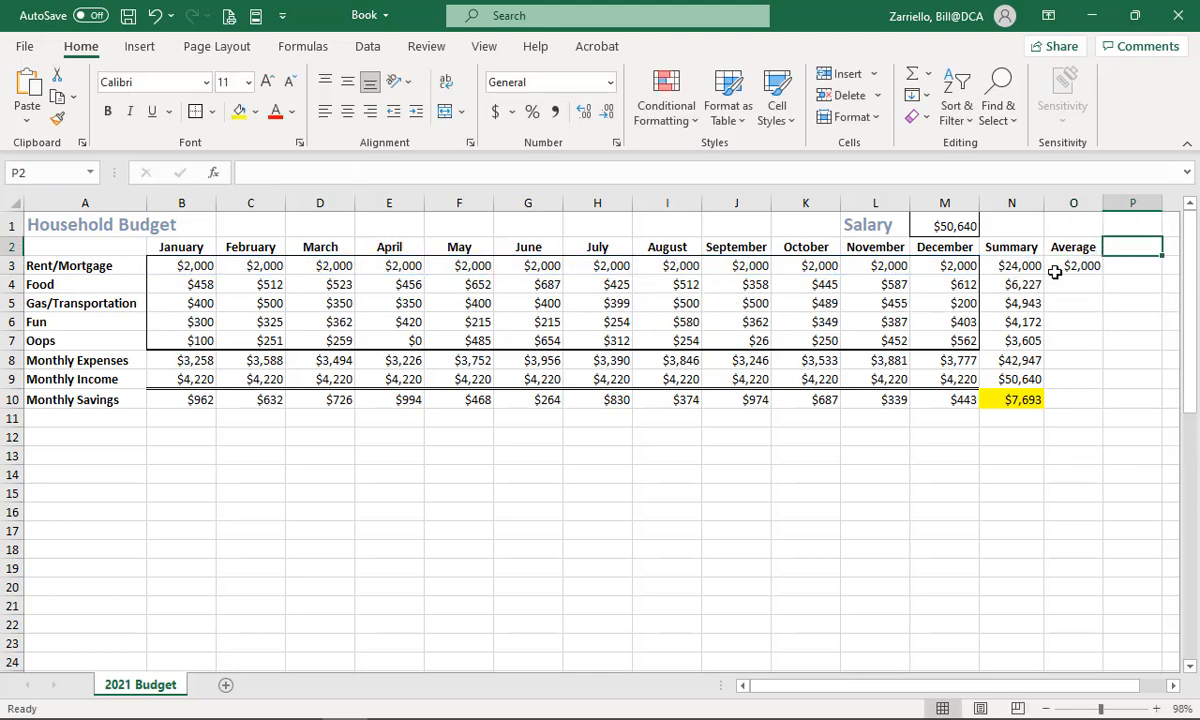
Clear O3 and rebuild the Rent/Mortgage average there, correcting the suggested range to =AVERAGE(B3:M3).
click(1073, 265)
key(Delete)
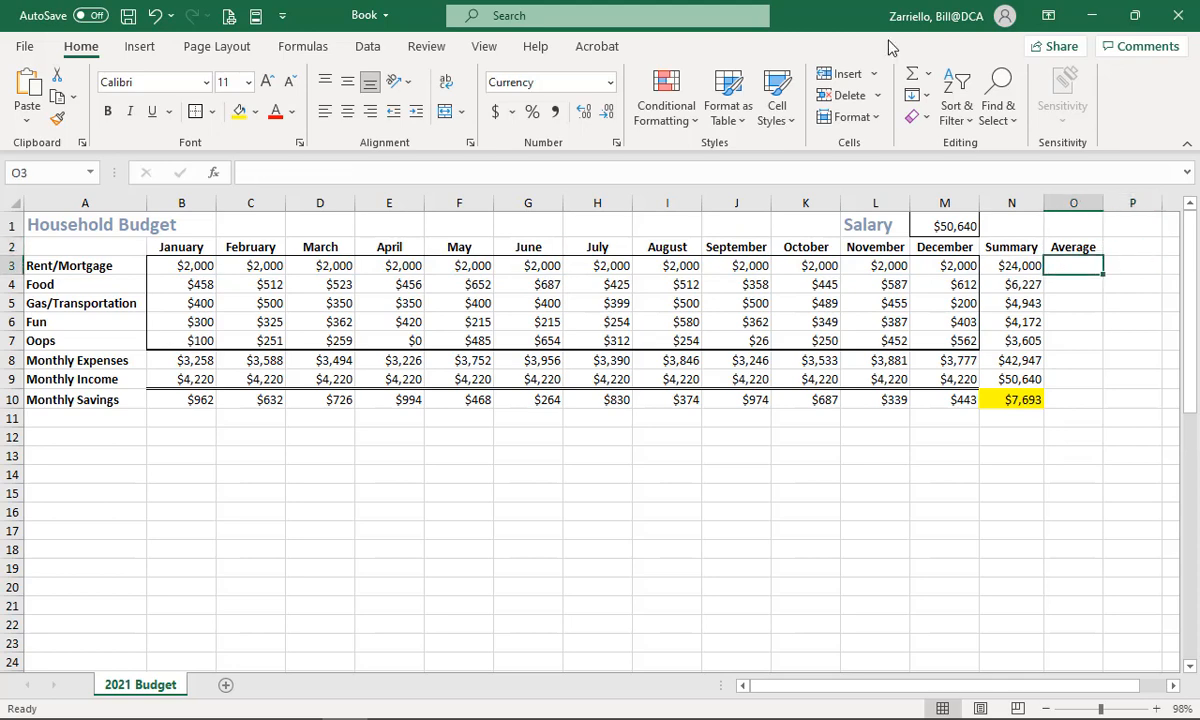
click(929, 76)
click(955, 125)
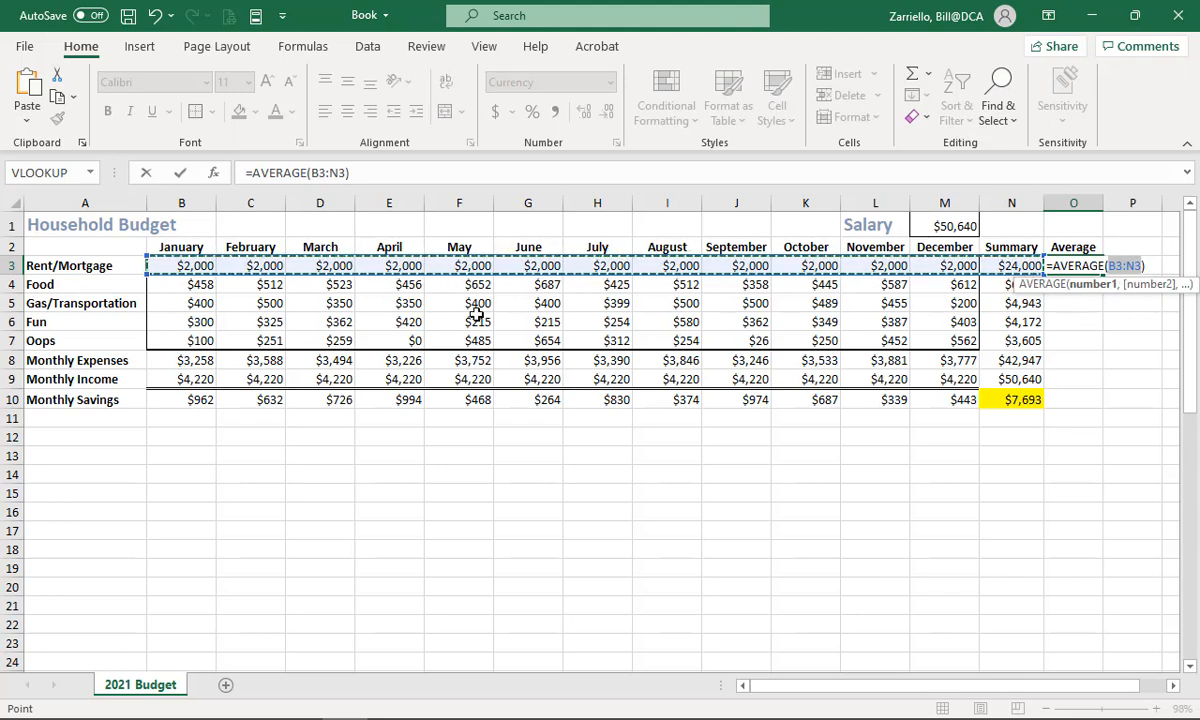
drag(193, 265, 929, 271)
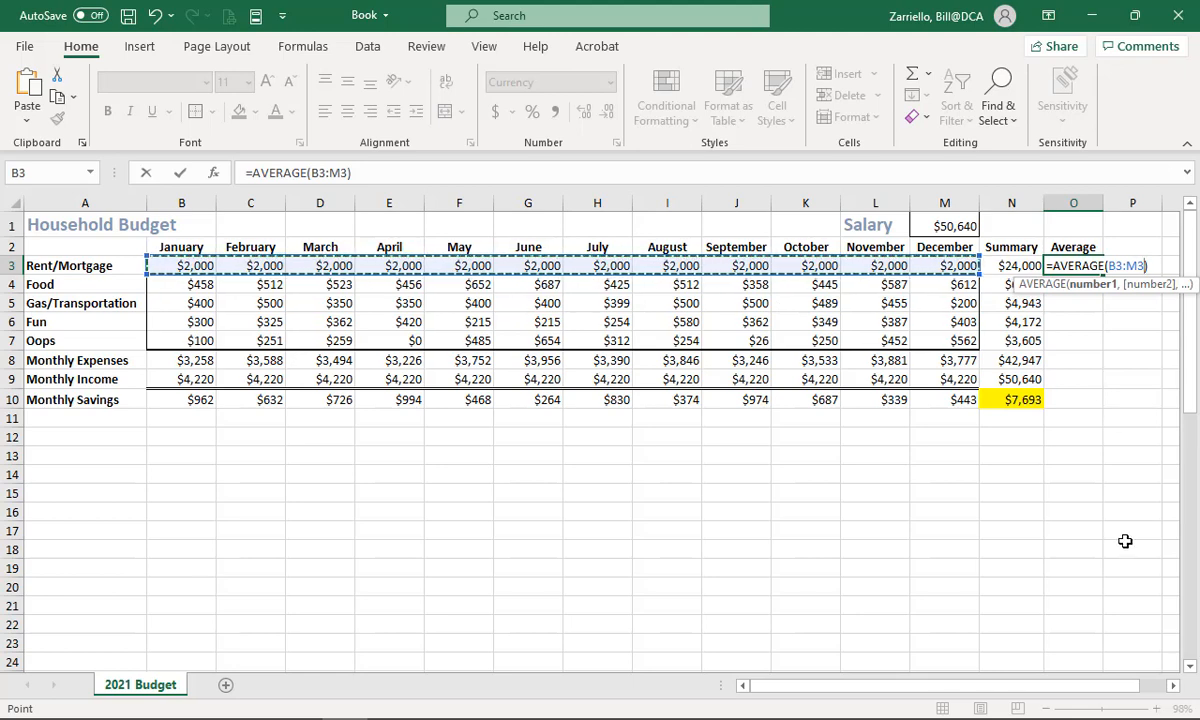
key(Return)
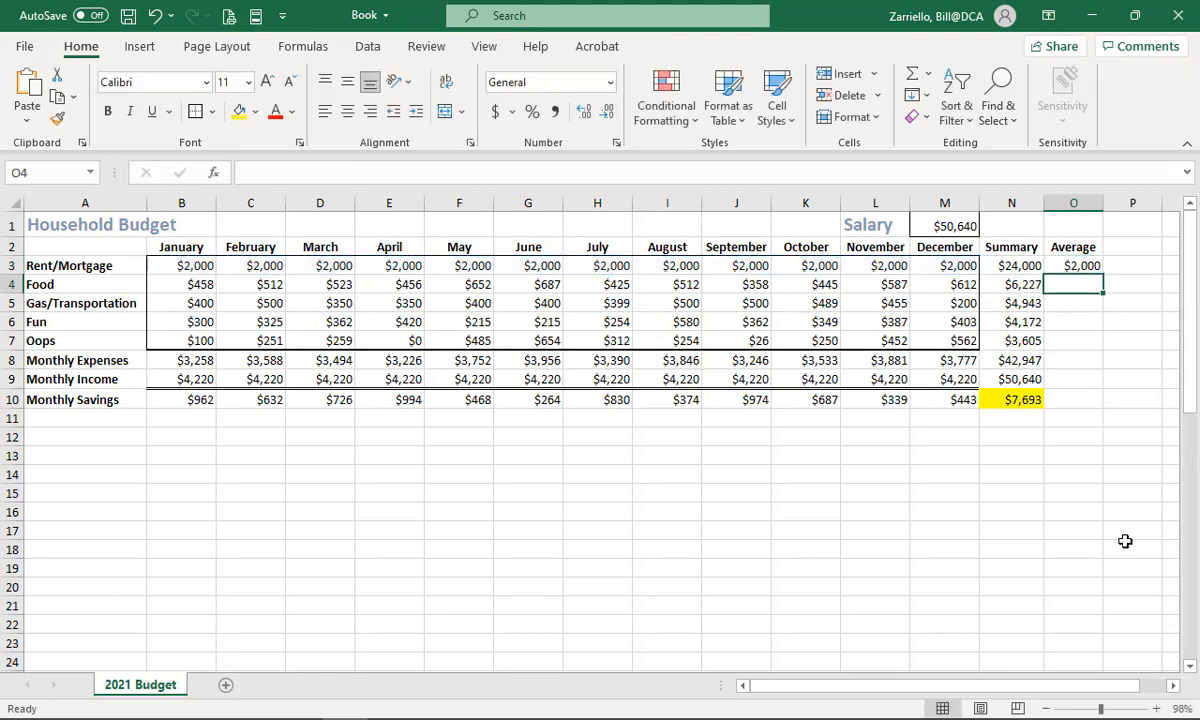
Copy the average formula from O3 down through the Monthly Savings row (O10) and check the formula in O10.
click(1085, 267)
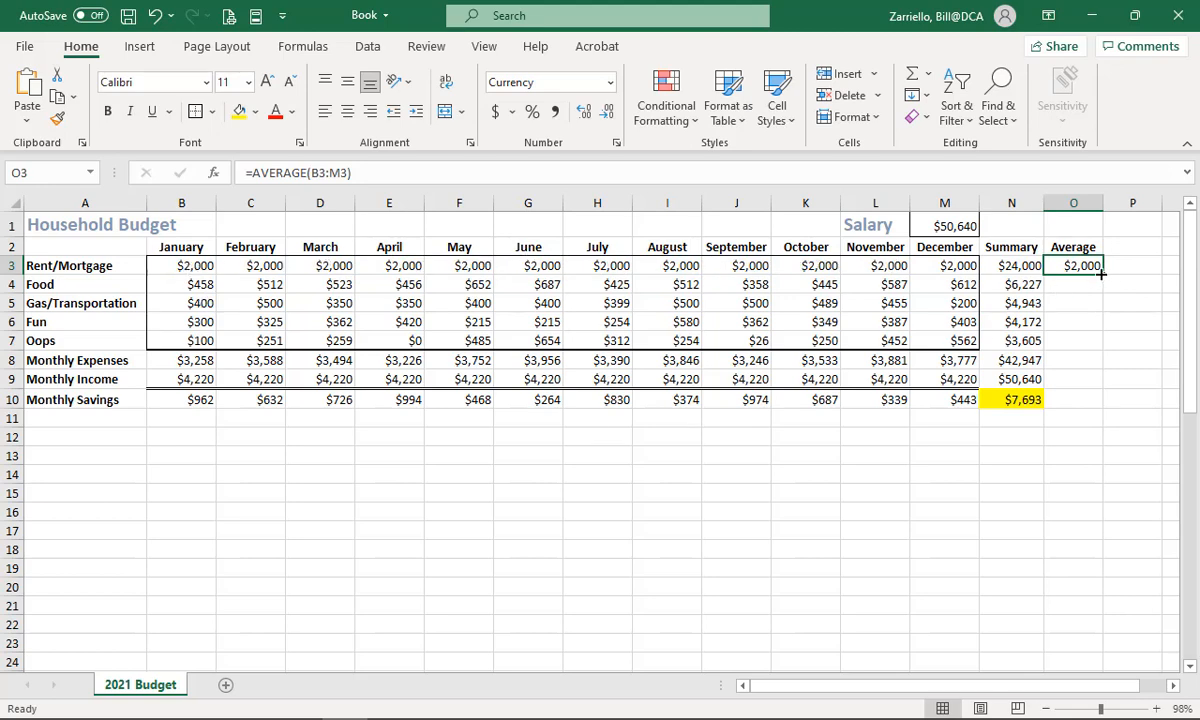
drag(1101, 272, 1084, 402)
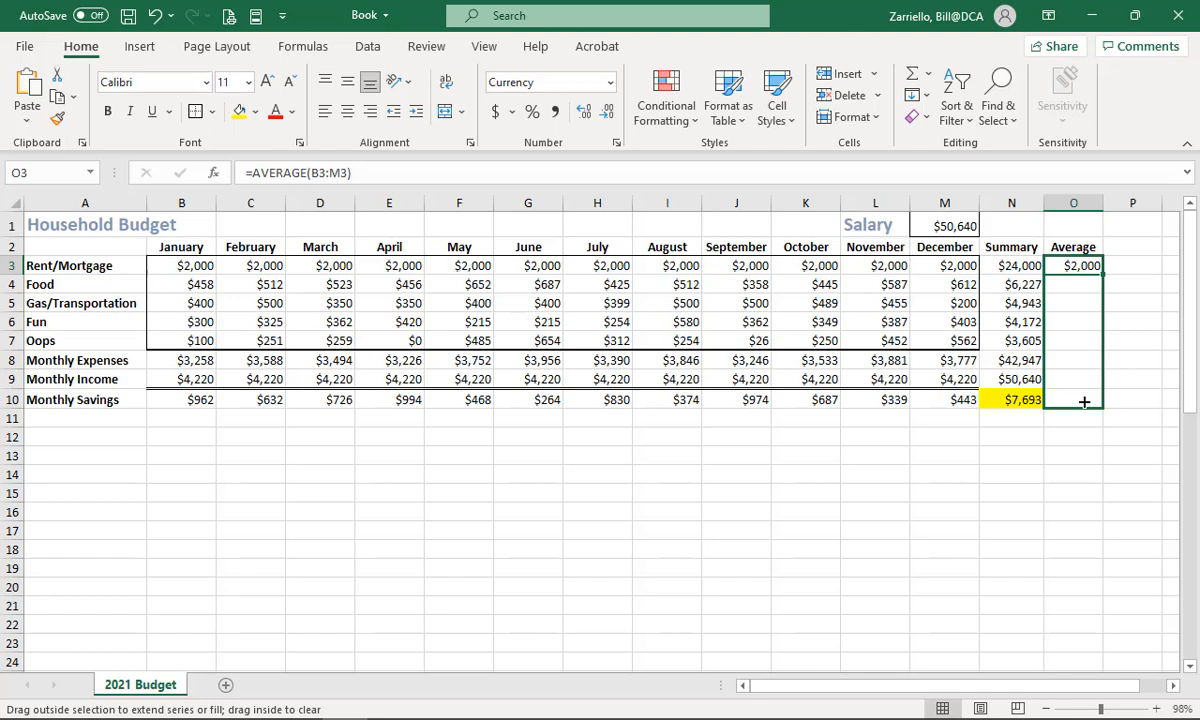
drag(1084, 402, 1084, 402)
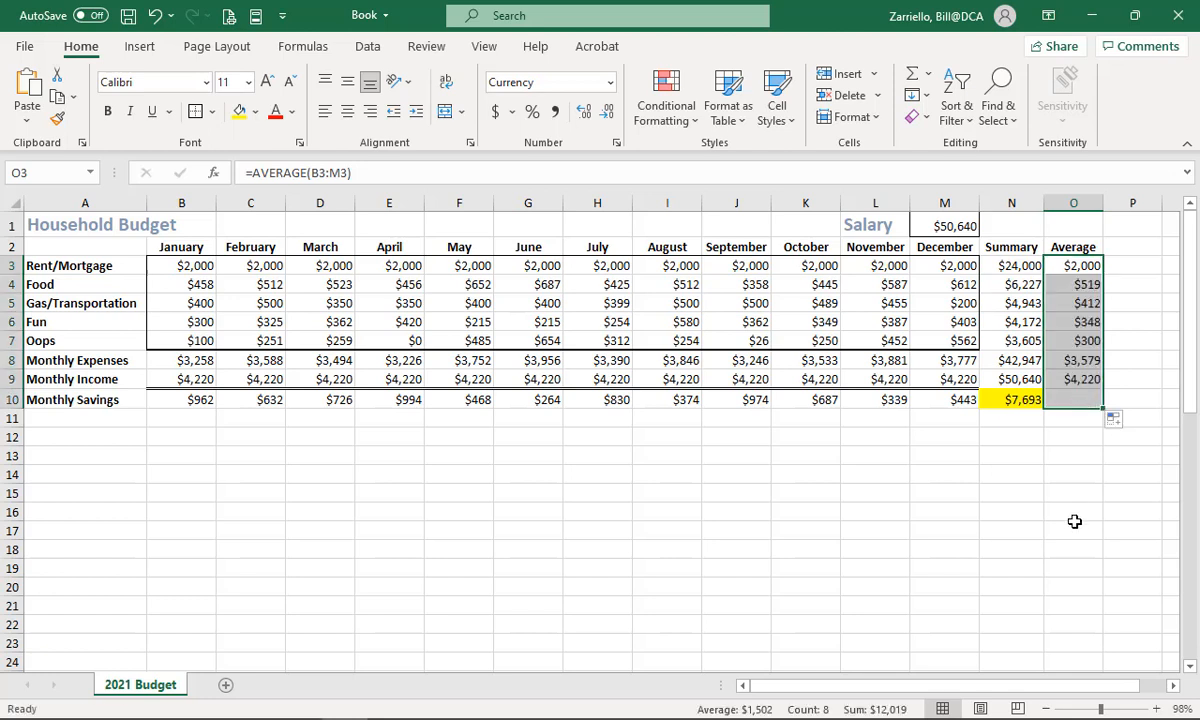
click(1087, 401)
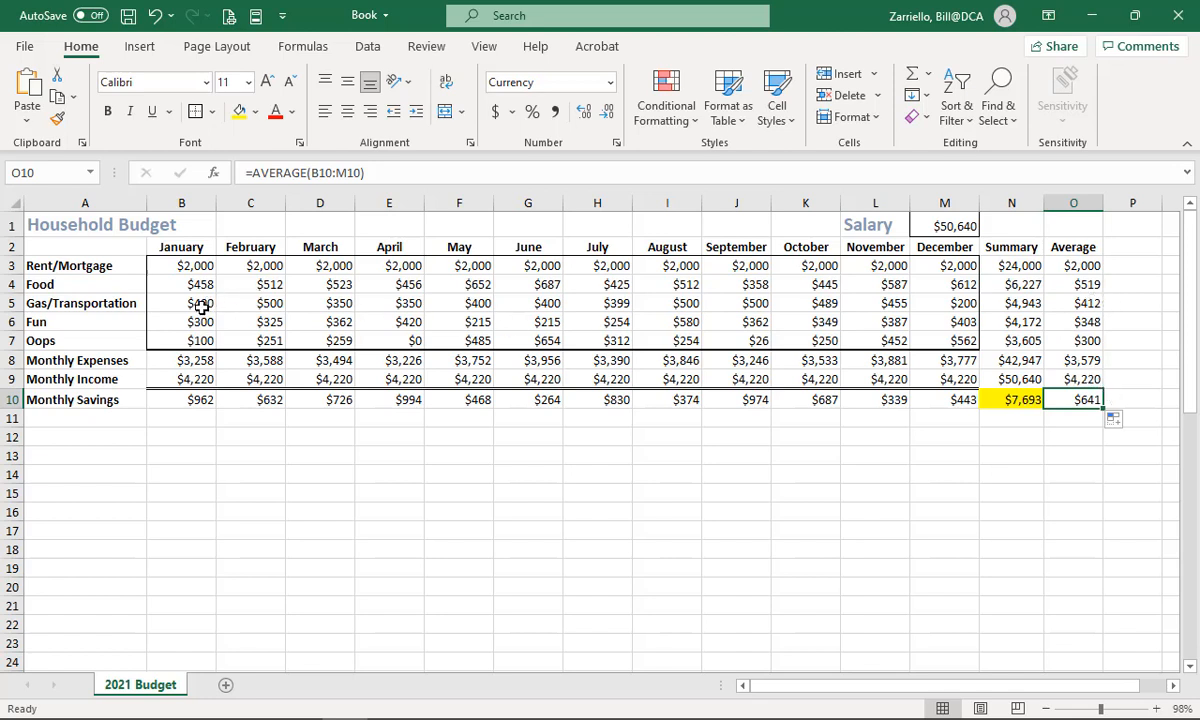
Highlight the January to December Gas/Transportation amounts (B5:M5) greater than 400 with Light Red Fill with Dark Red Text using conditional formatting.
drag(201, 308, 941, 319)
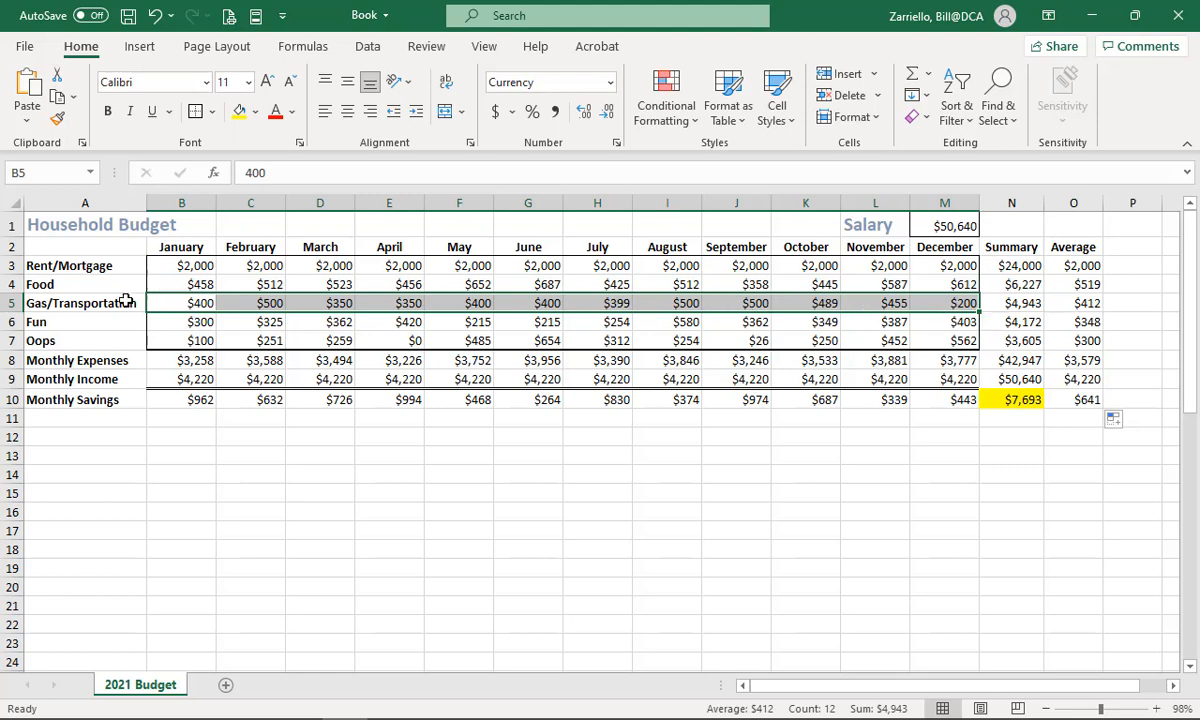
drag(161, 303, 952, 306)
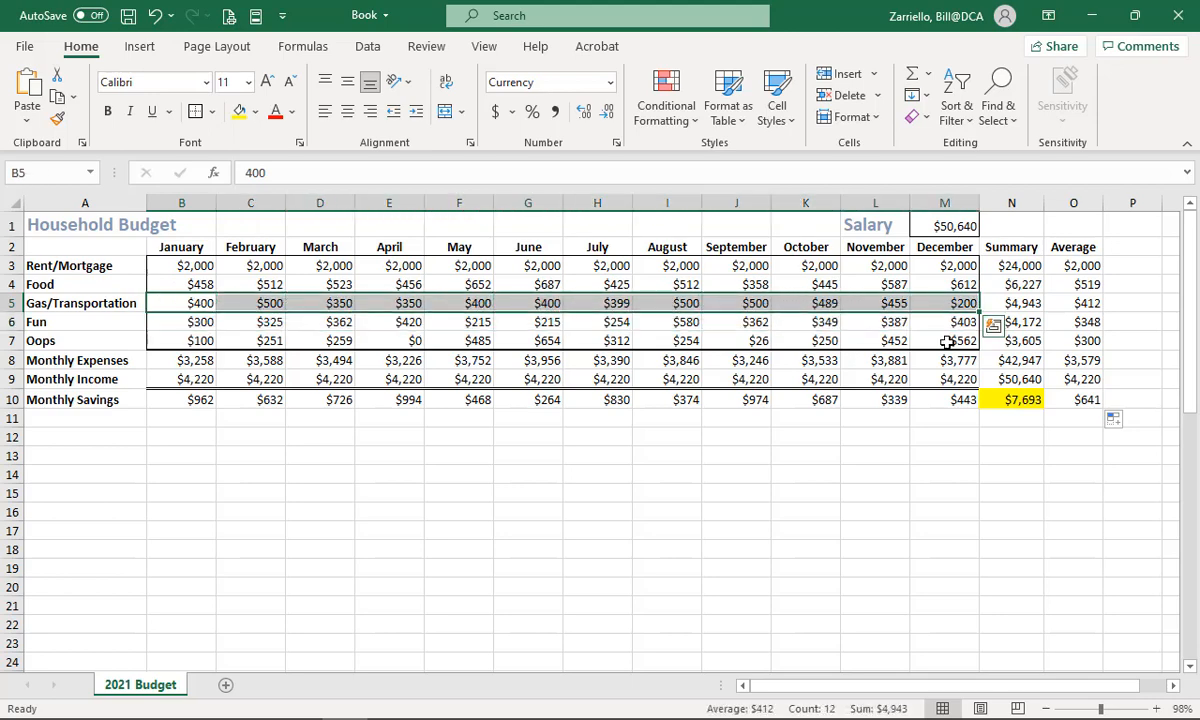
click(697, 124)
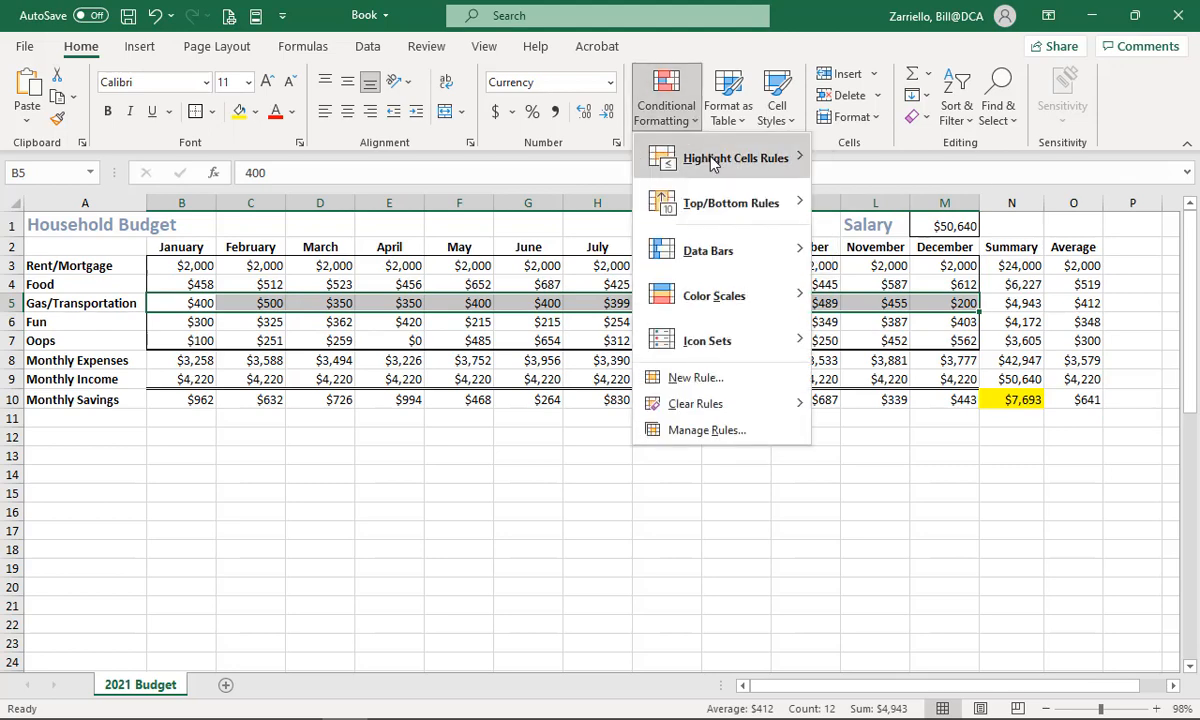
mouse_move(713, 162)
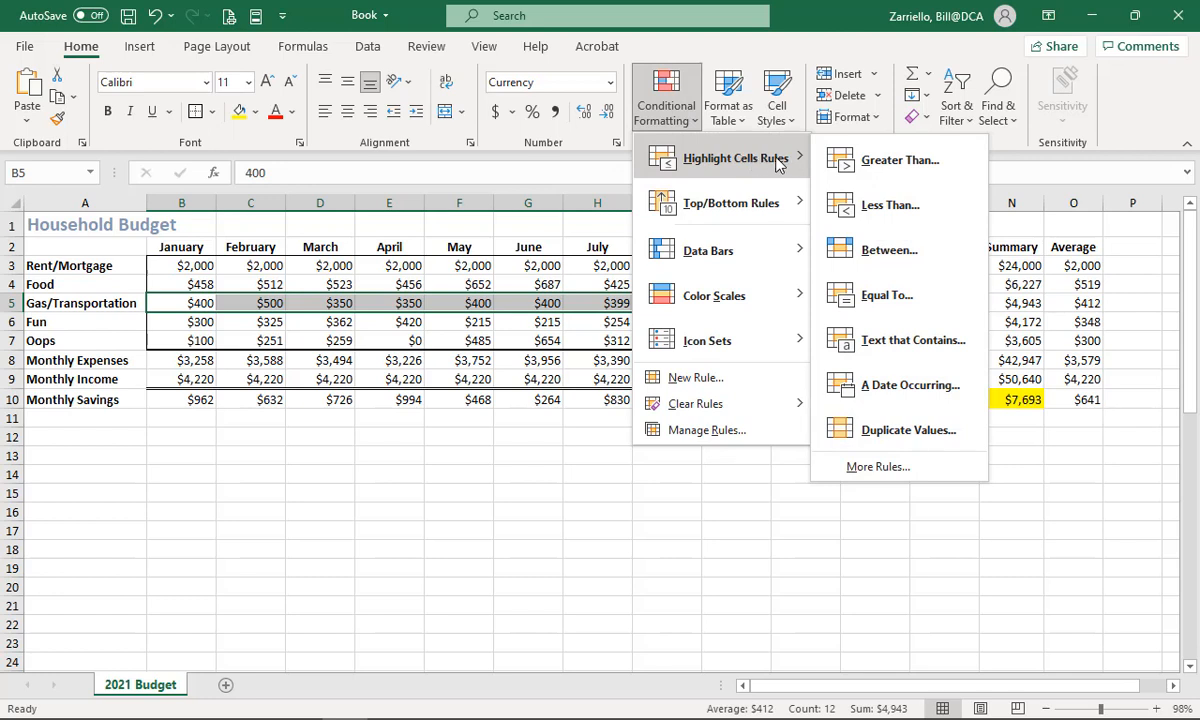
click(879, 167)
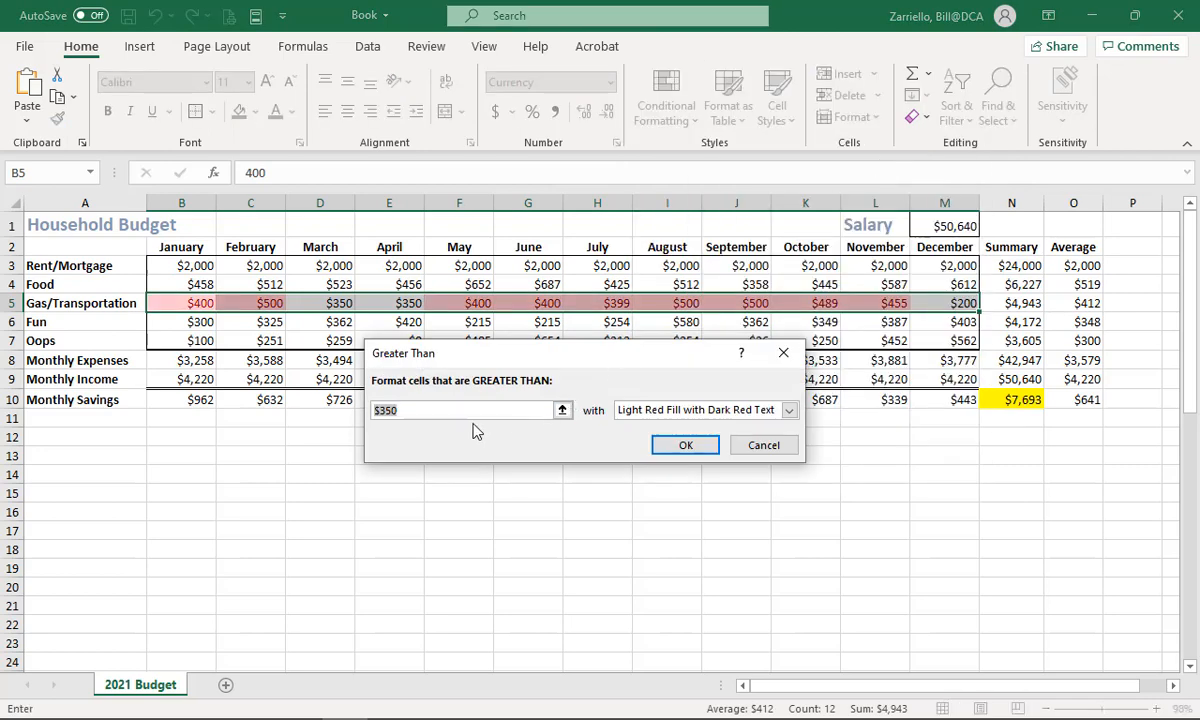
drag(422, 409, 377, 408)
text(40)
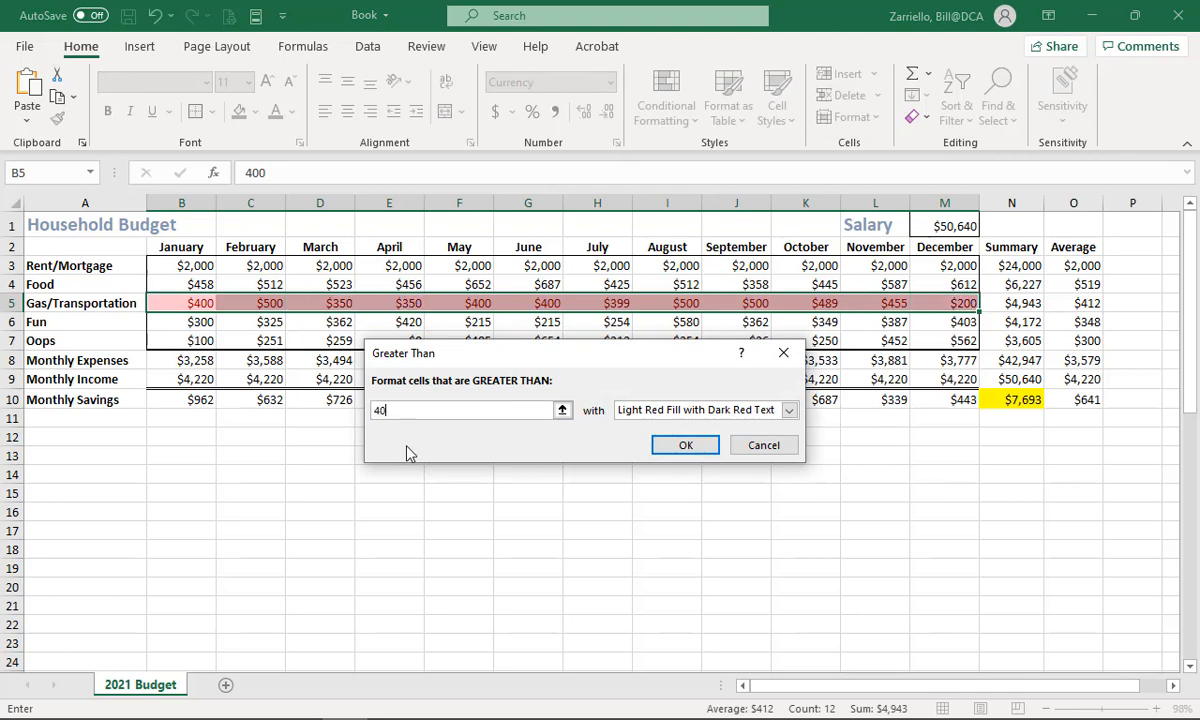
text(0)
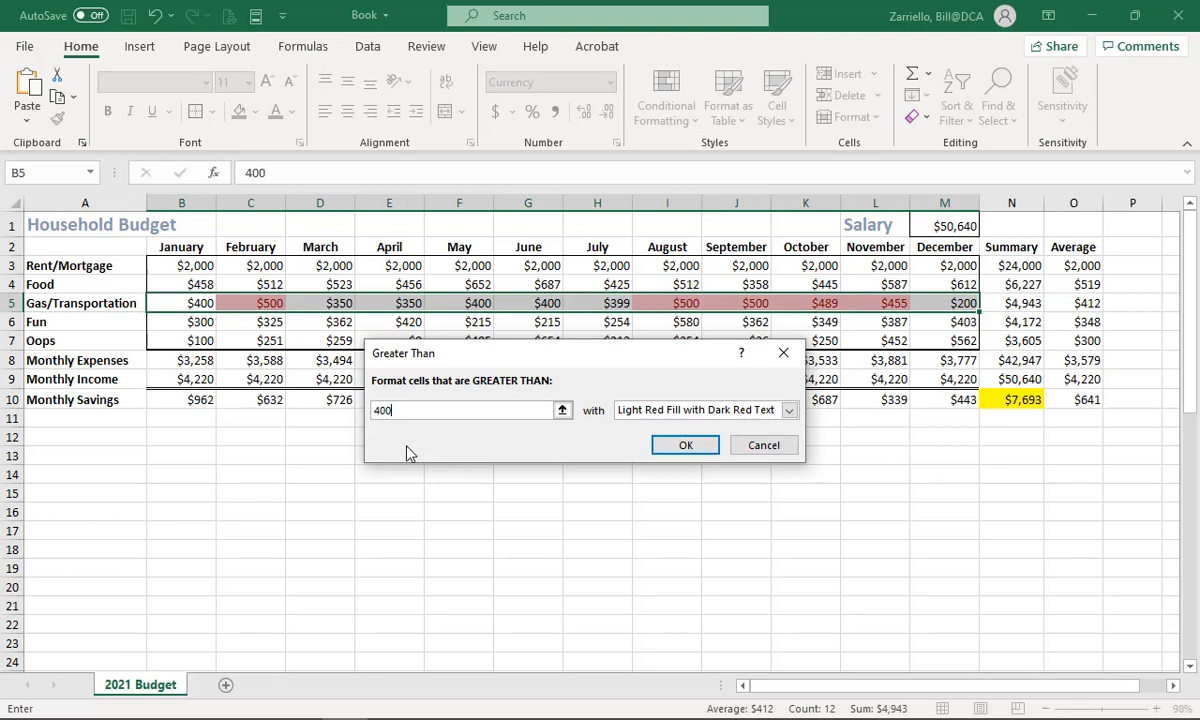
click(688, 446)
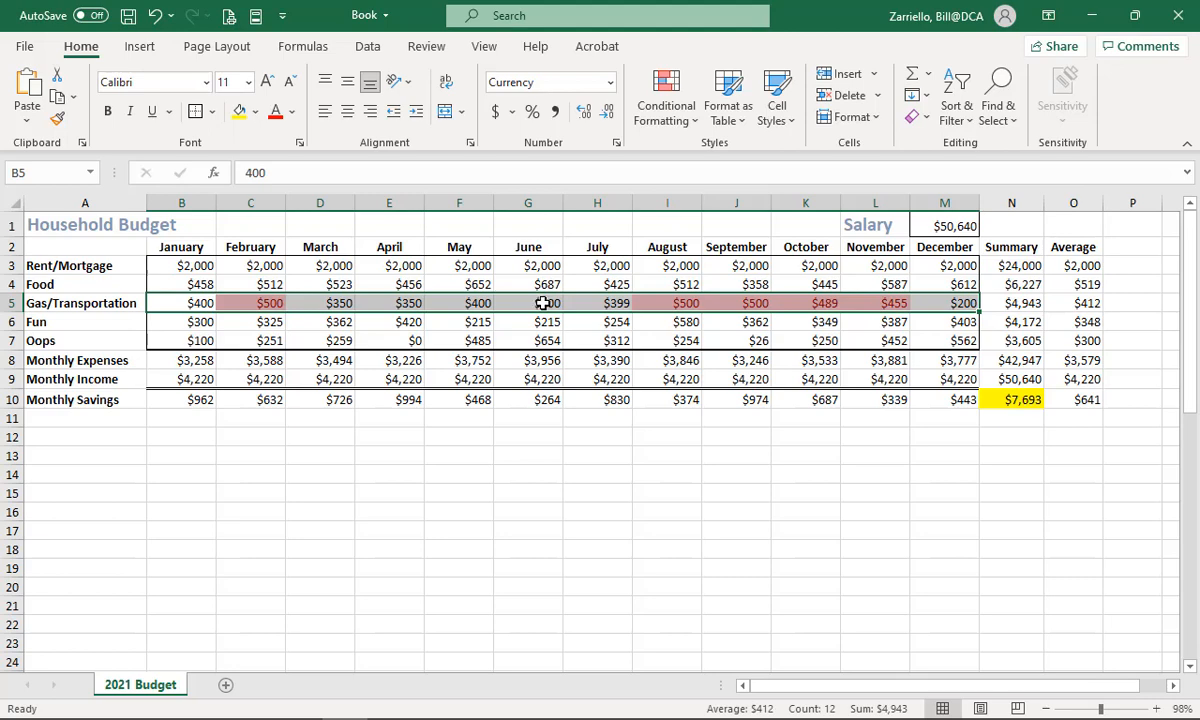
click(686, 118)
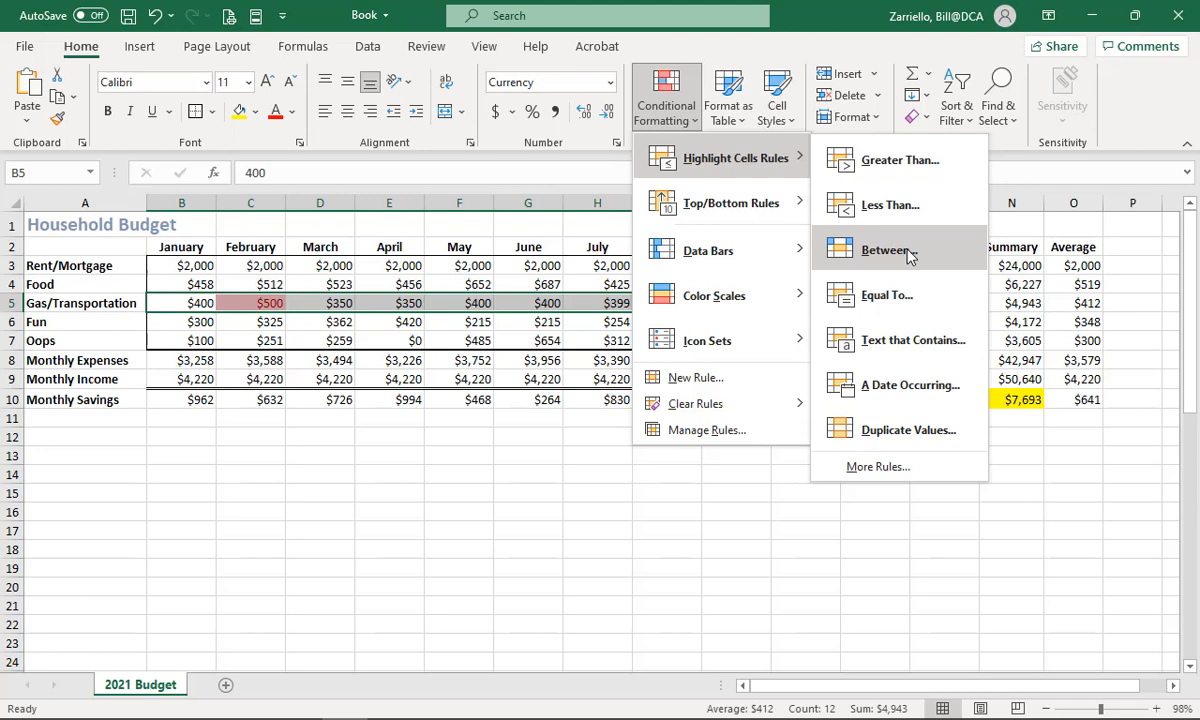
click(890, 472)
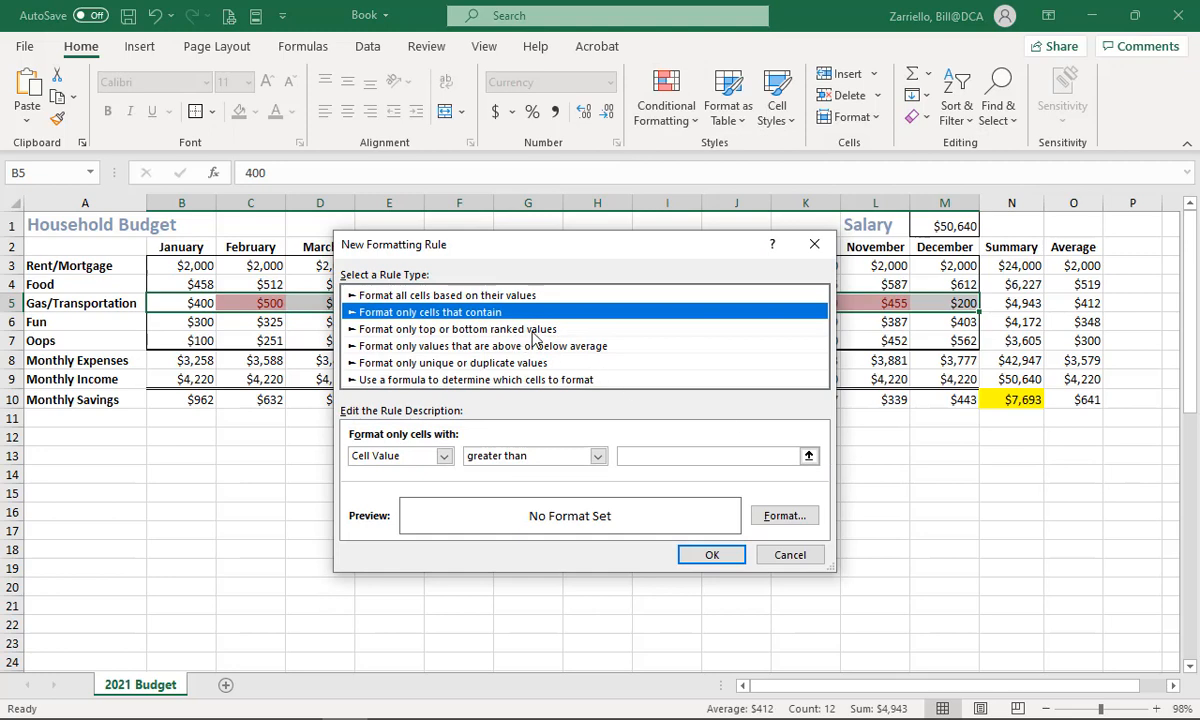
click(597, 456)
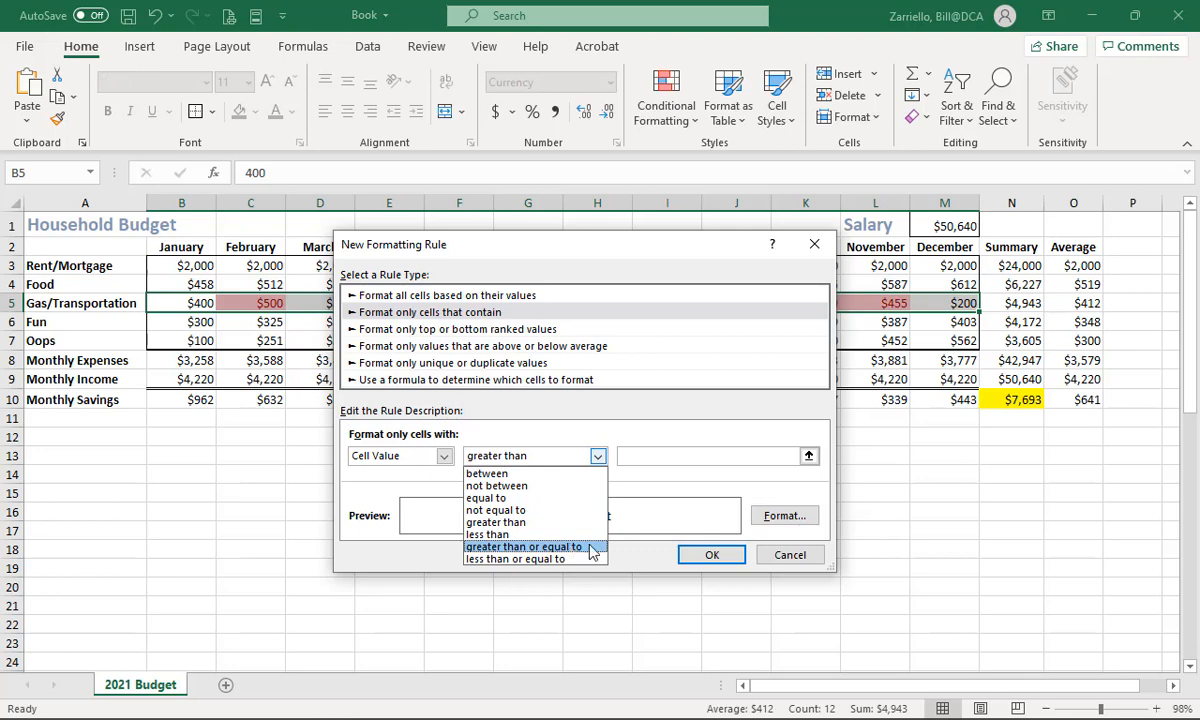
click(597, 456)
click(782, 556)
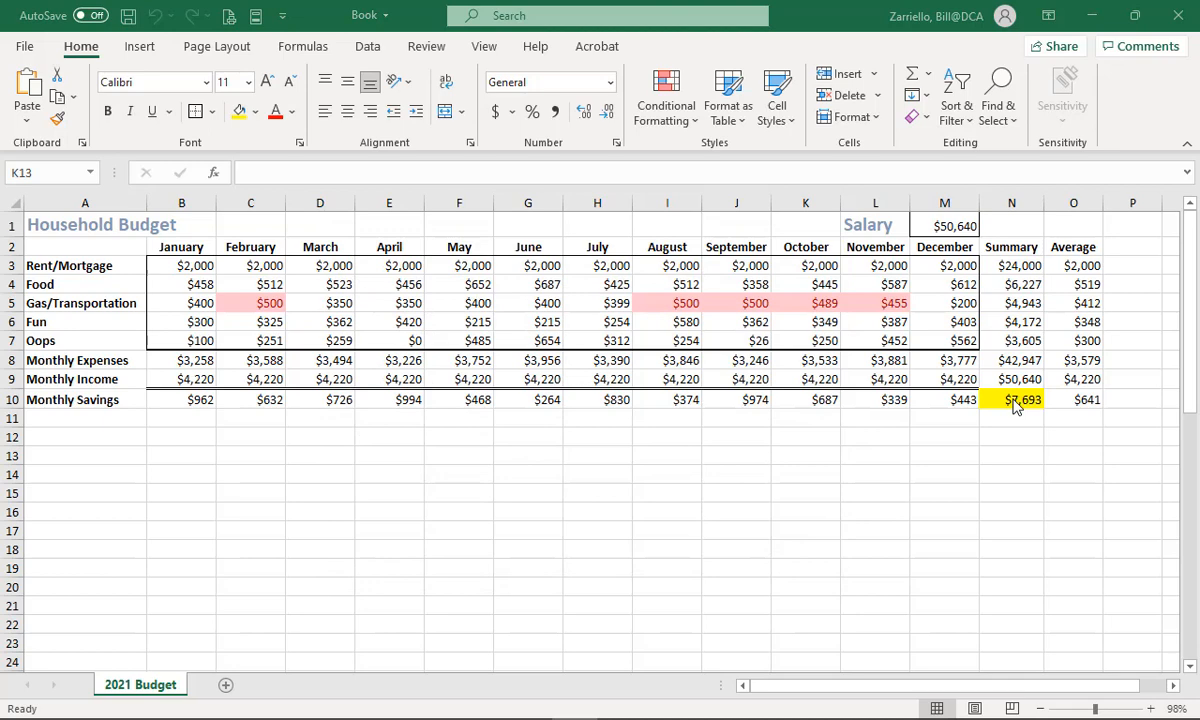
Add a new worksheet to the workbook and name it Yearly Totals.
click(1015, 400)
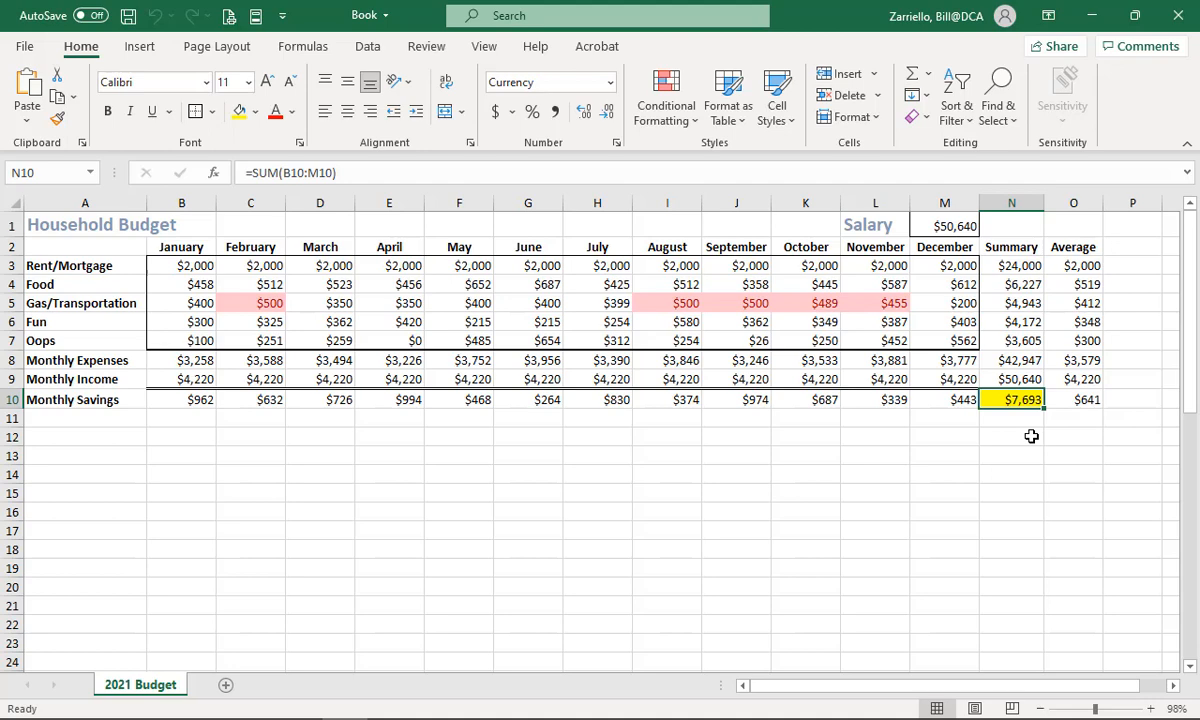
click(226, 688)
double_click(231, 685)
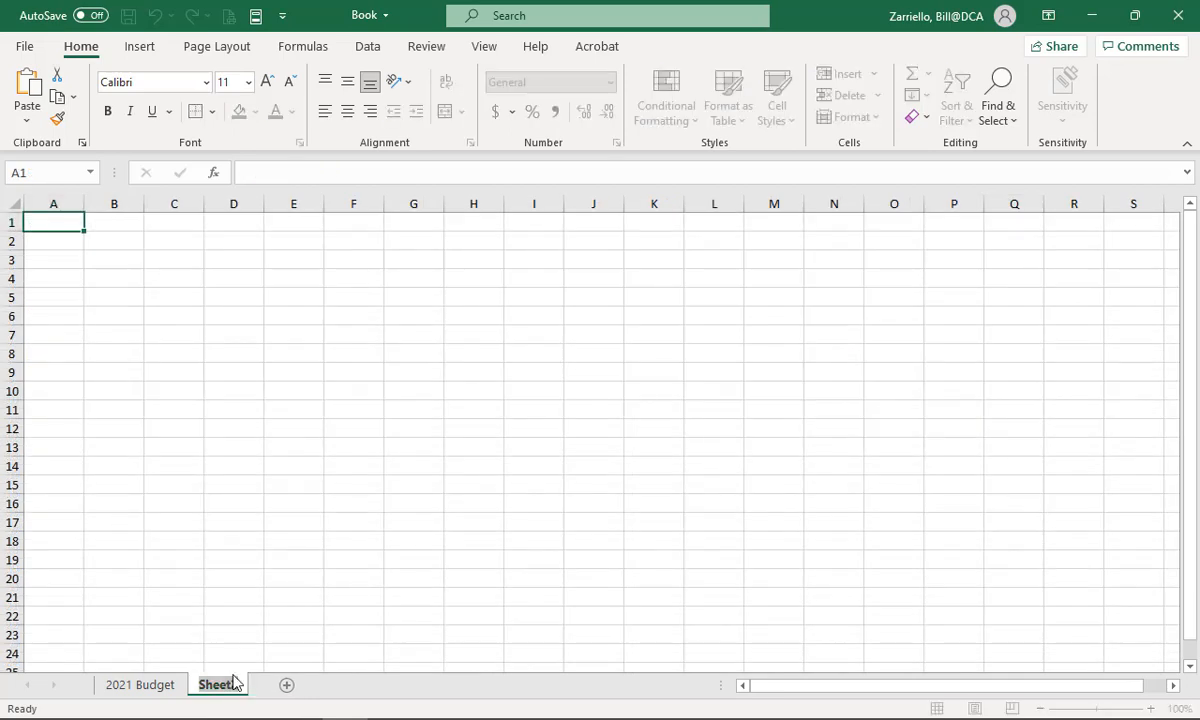
text(Yearly)
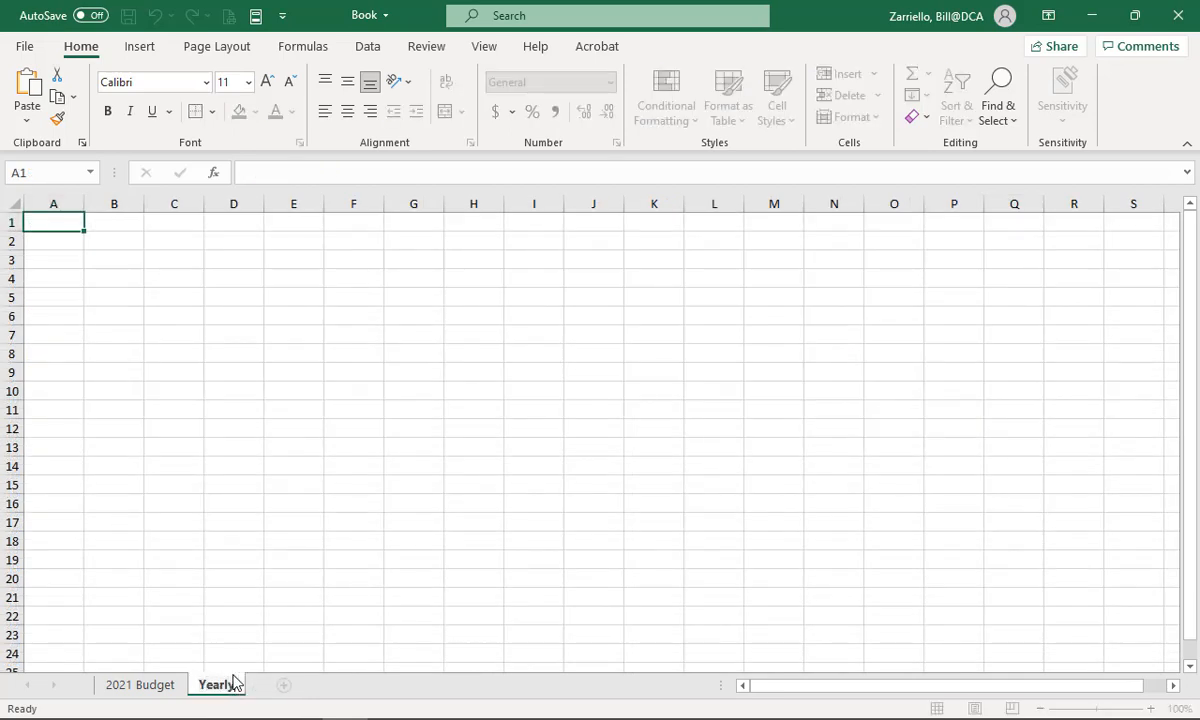
text( Totals)
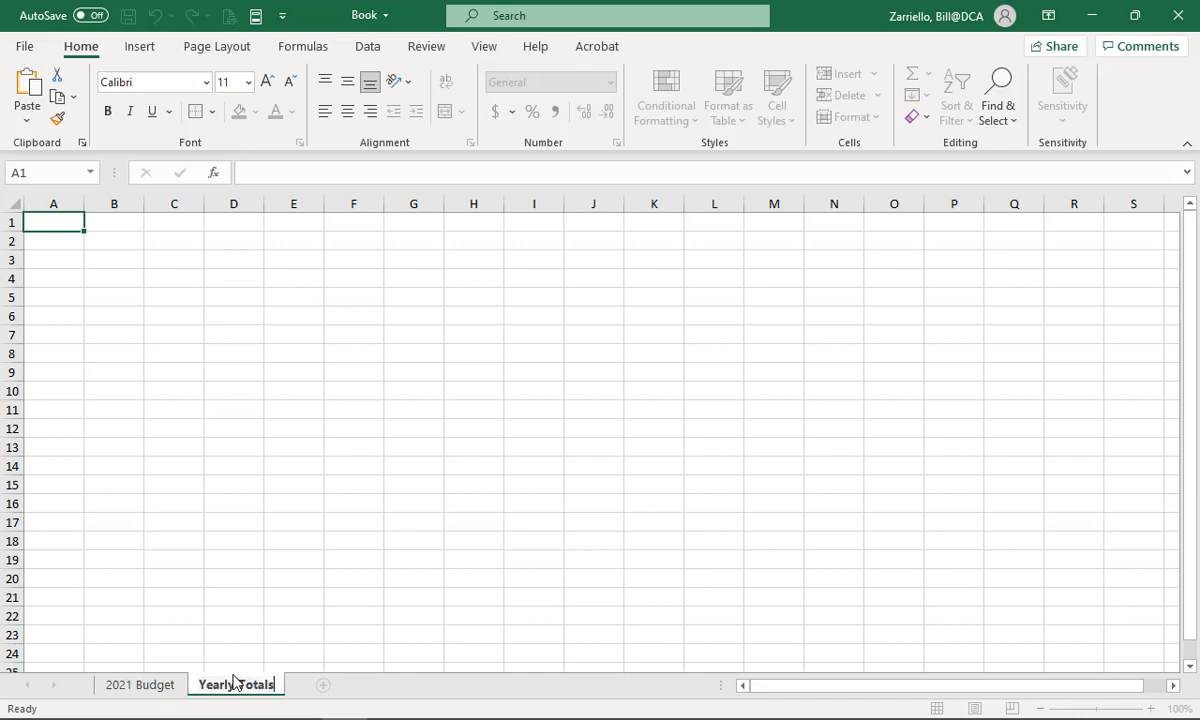
click(245, 521)
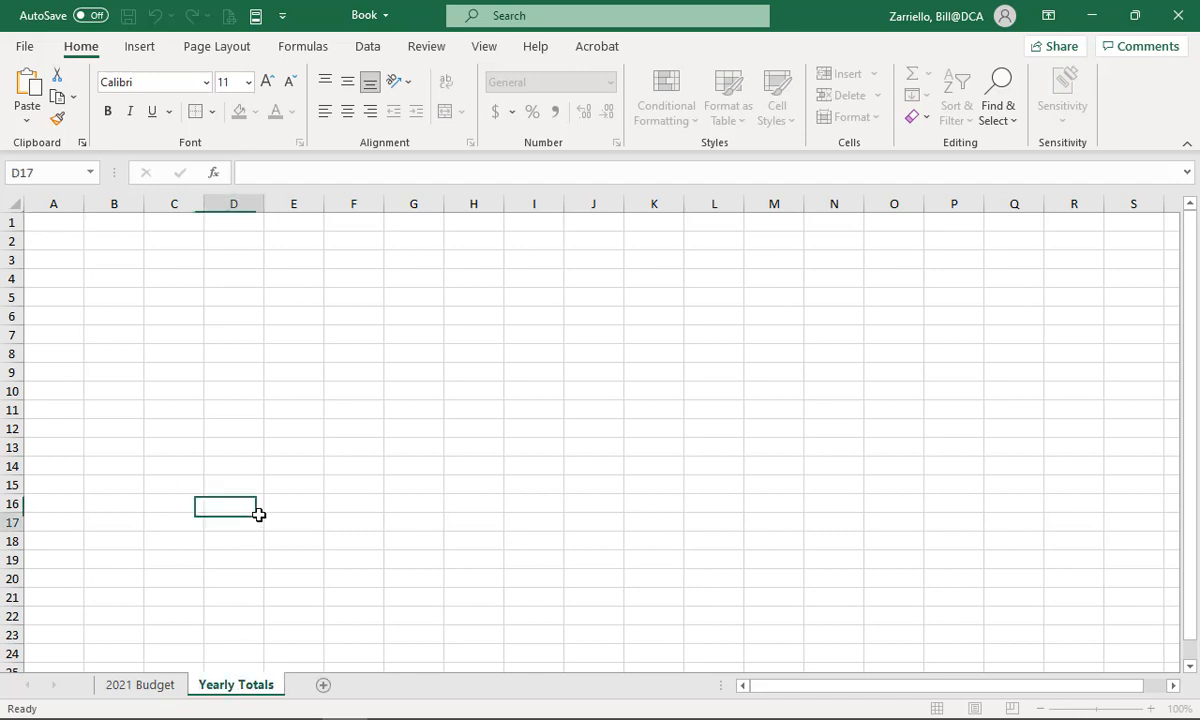
Enter the heading Possible Savings in A1 and list the years 2021, 2022 and 2023 in A2:A4.
click(57, 223)
text(Po)
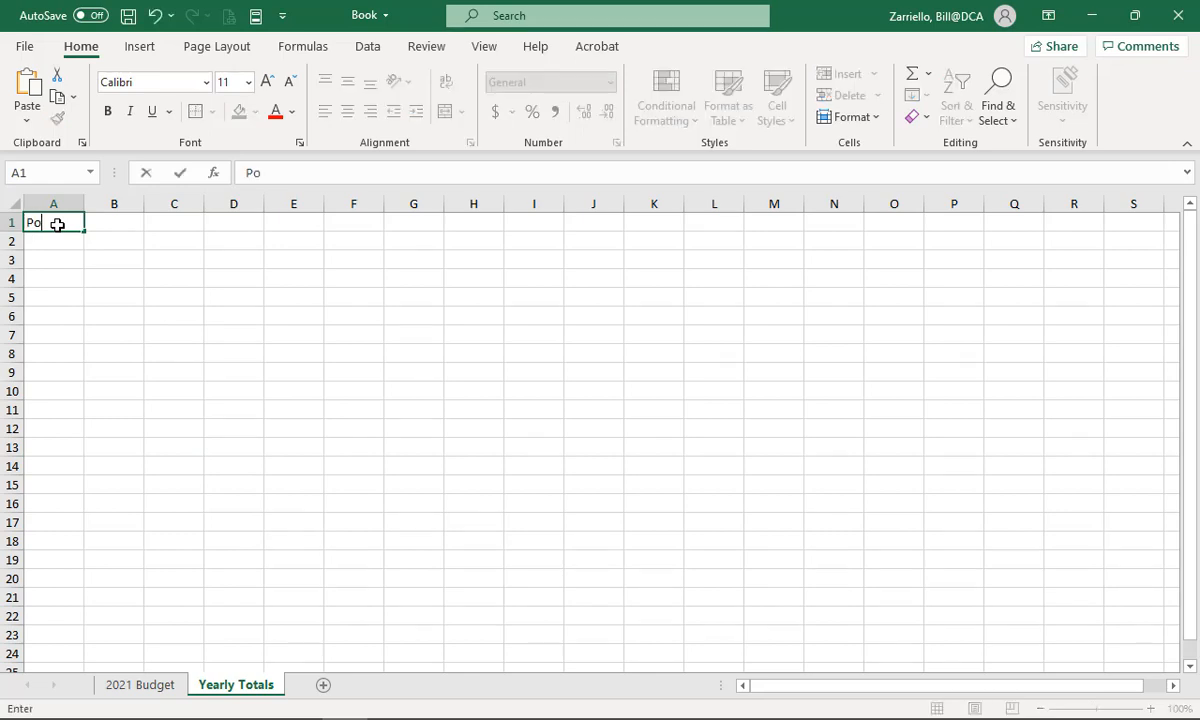
text(ssible Savings)
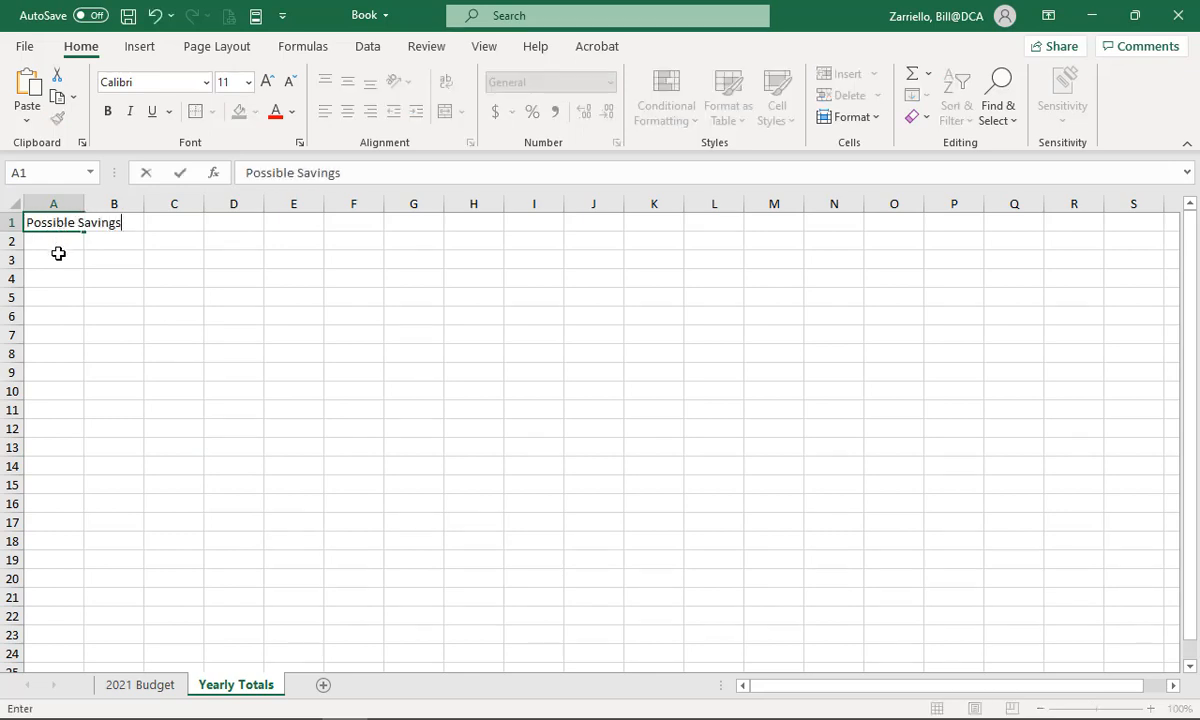
click(55, 244)
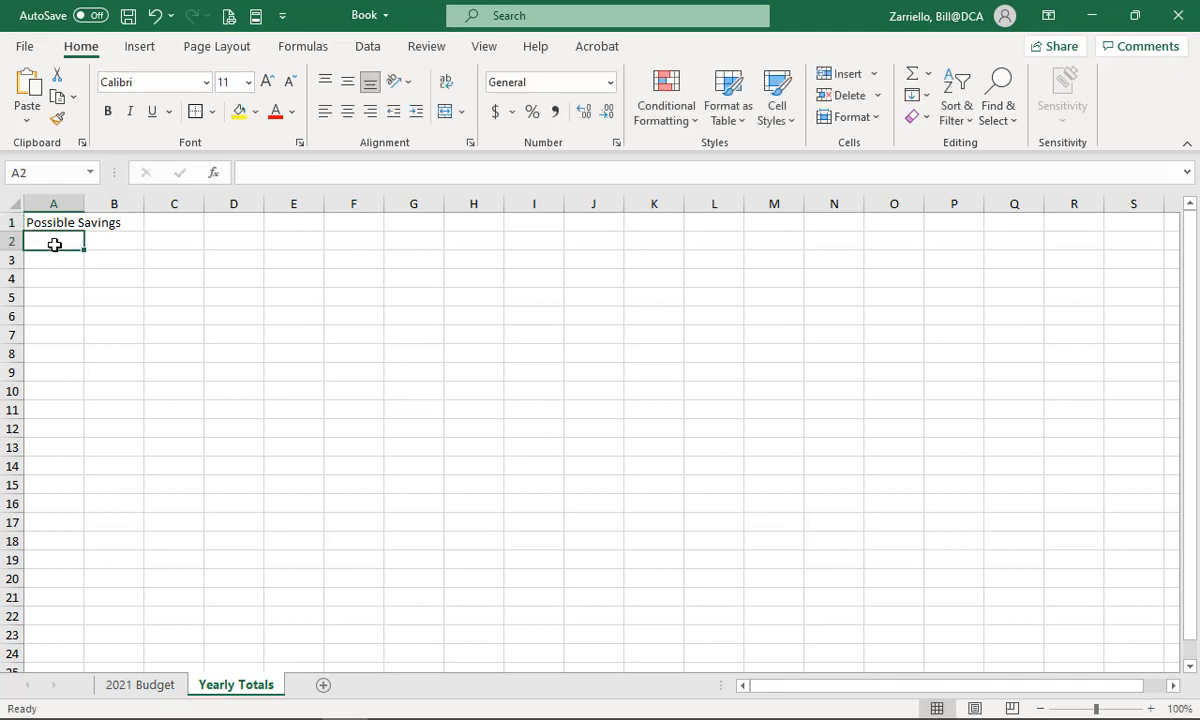
text(2021)
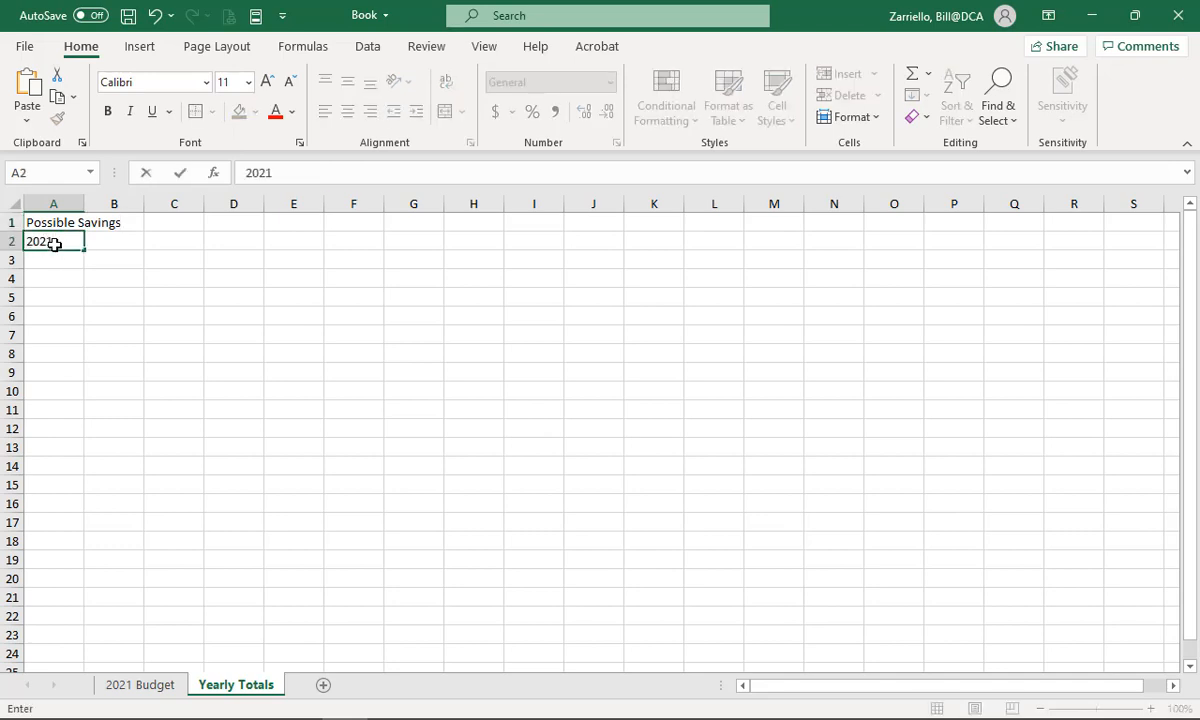
key(Return)
text(2022)
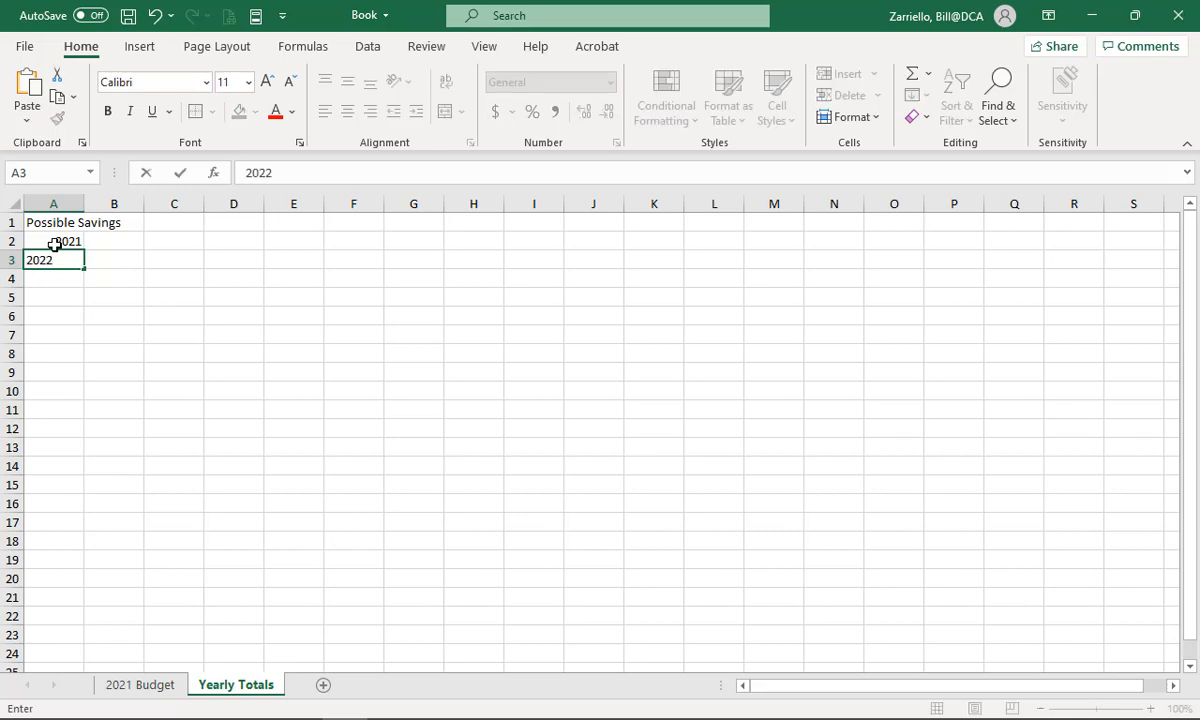
key(Return)
text(2023)
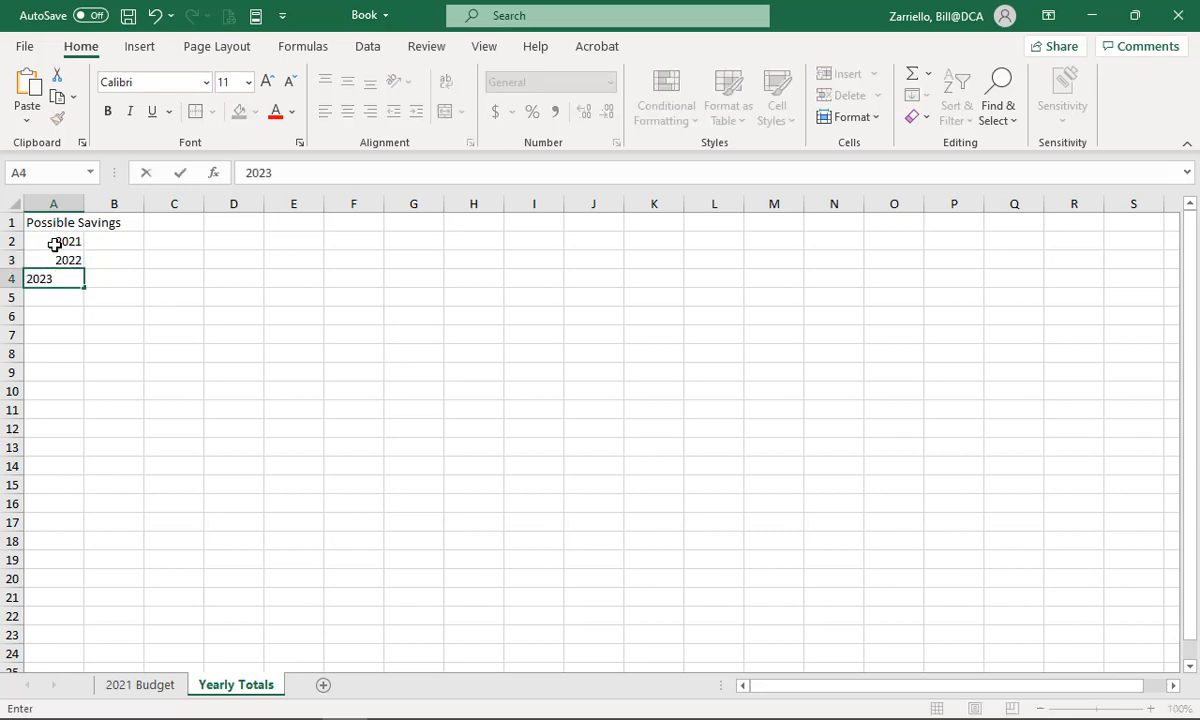
click(150, 330)
Look up the 2021 Budget sheet's Monthly Savings summary and enter 7693 in B2 of the Yearly Totals sheet.
click(124, 241)
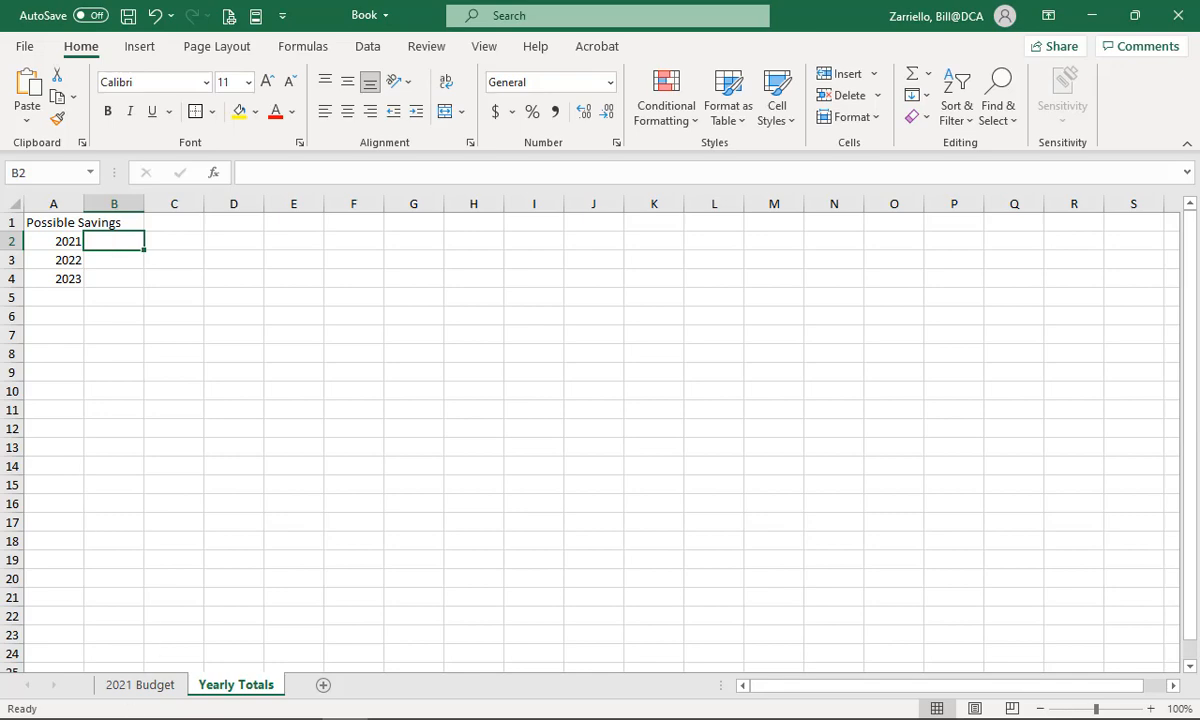
click(130, 688)
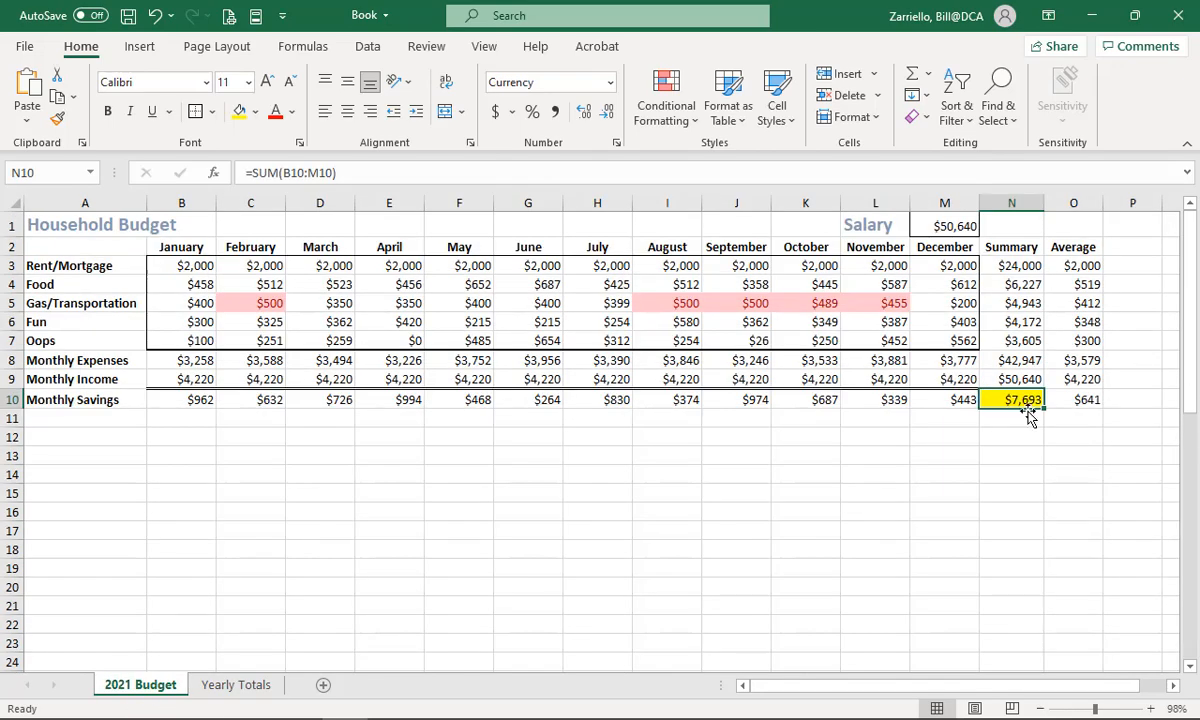
click(240, 686)
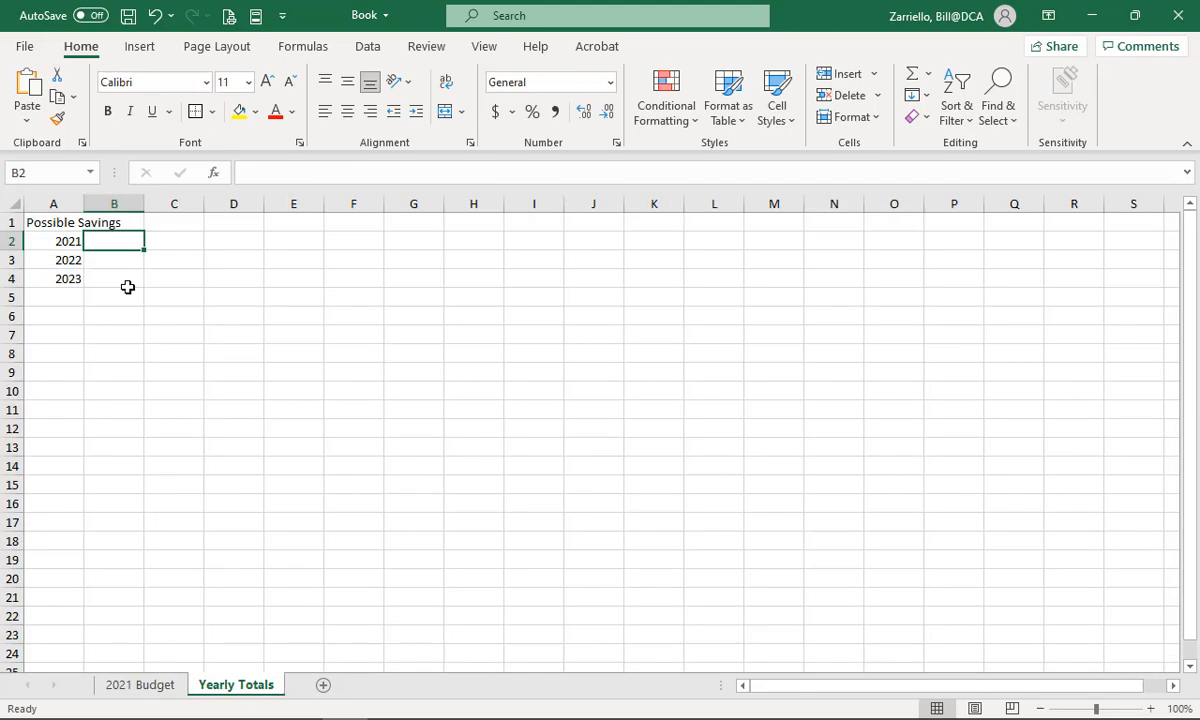
text(7693)
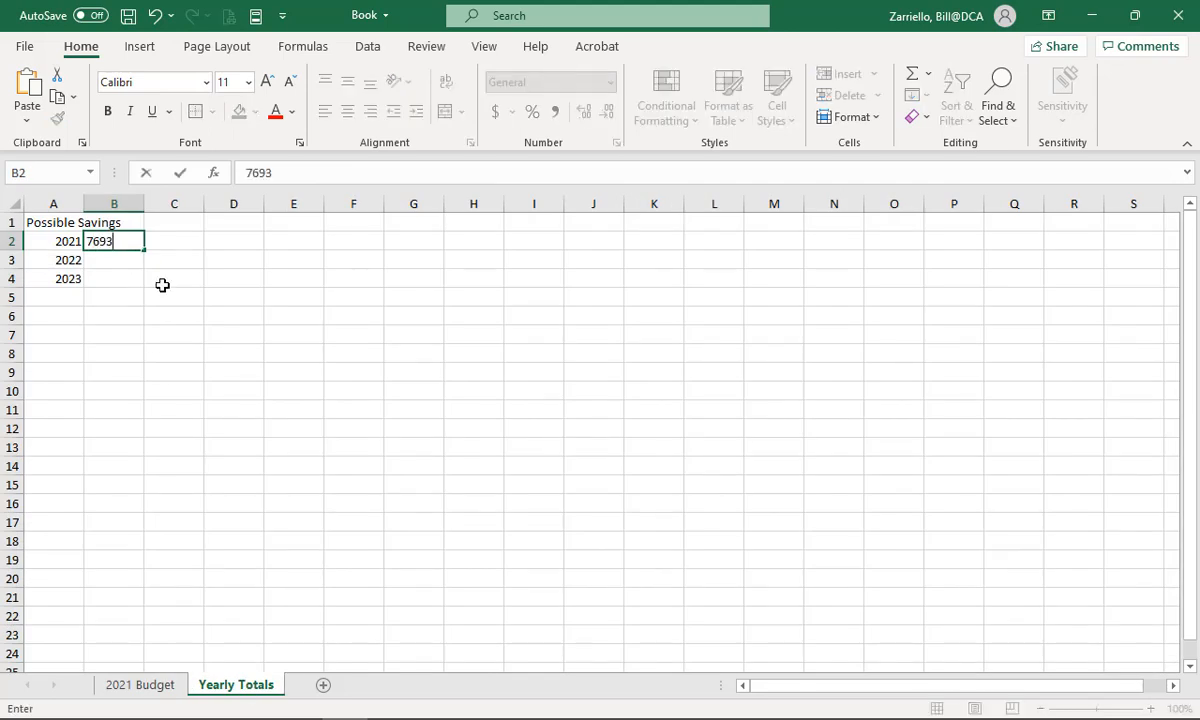
click(230, 371)
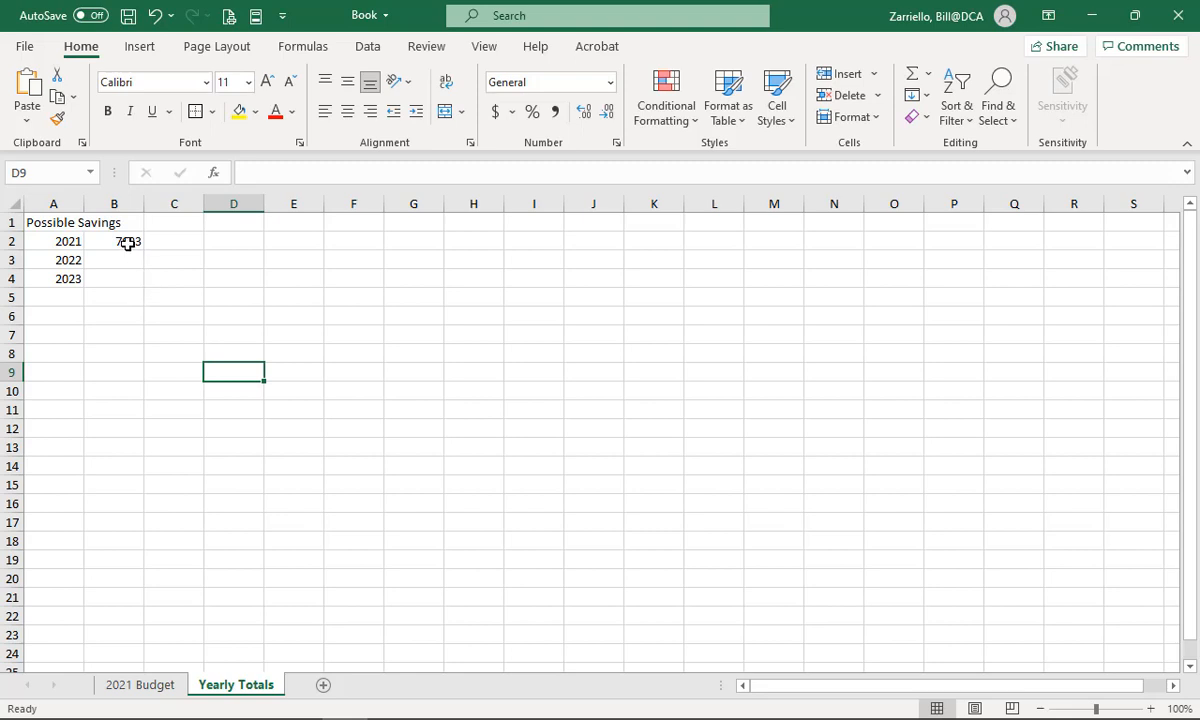
Format B2 on the Yearly Totals sheet as Currency with no decimal places.
click(126, 241)
click(610, 84)
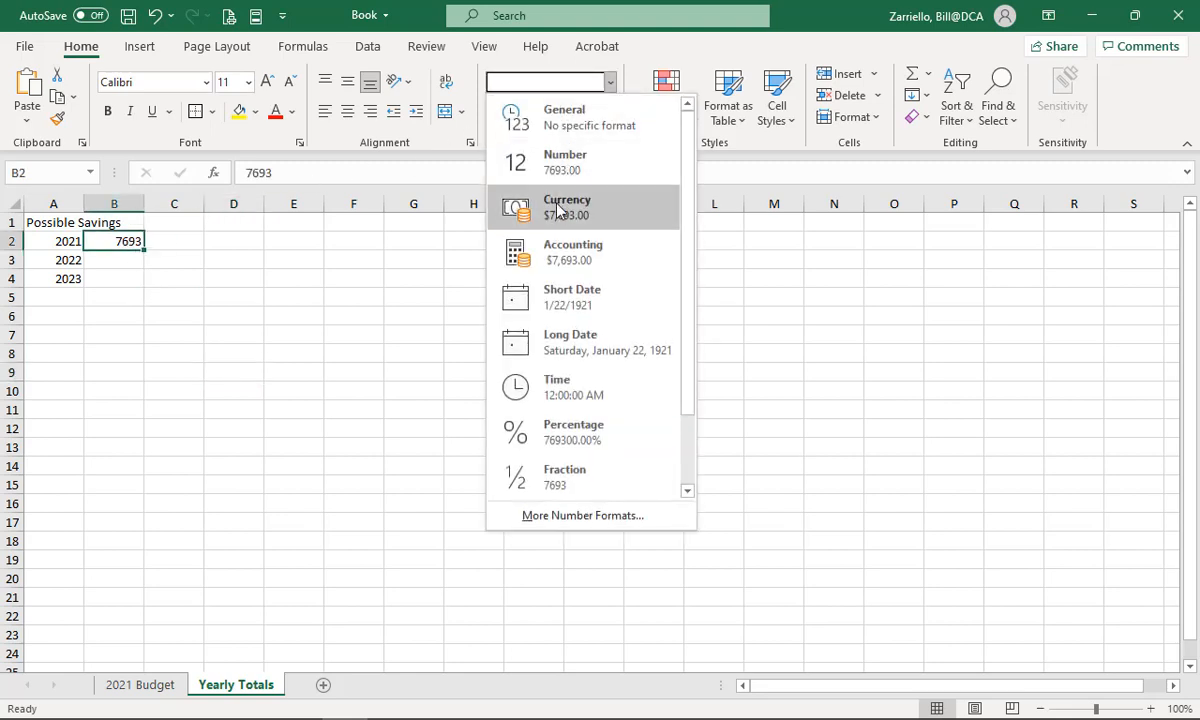
click(526, 204)
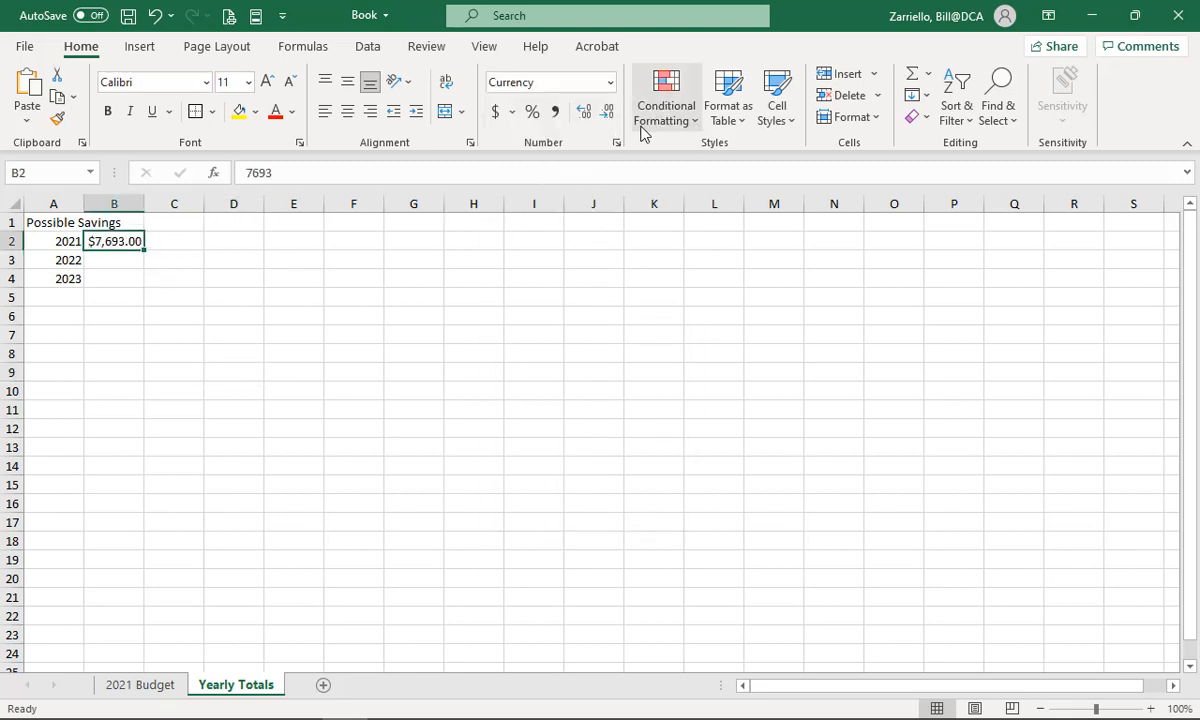
click(607, 111)
click(607, 111)
click(400, 371)
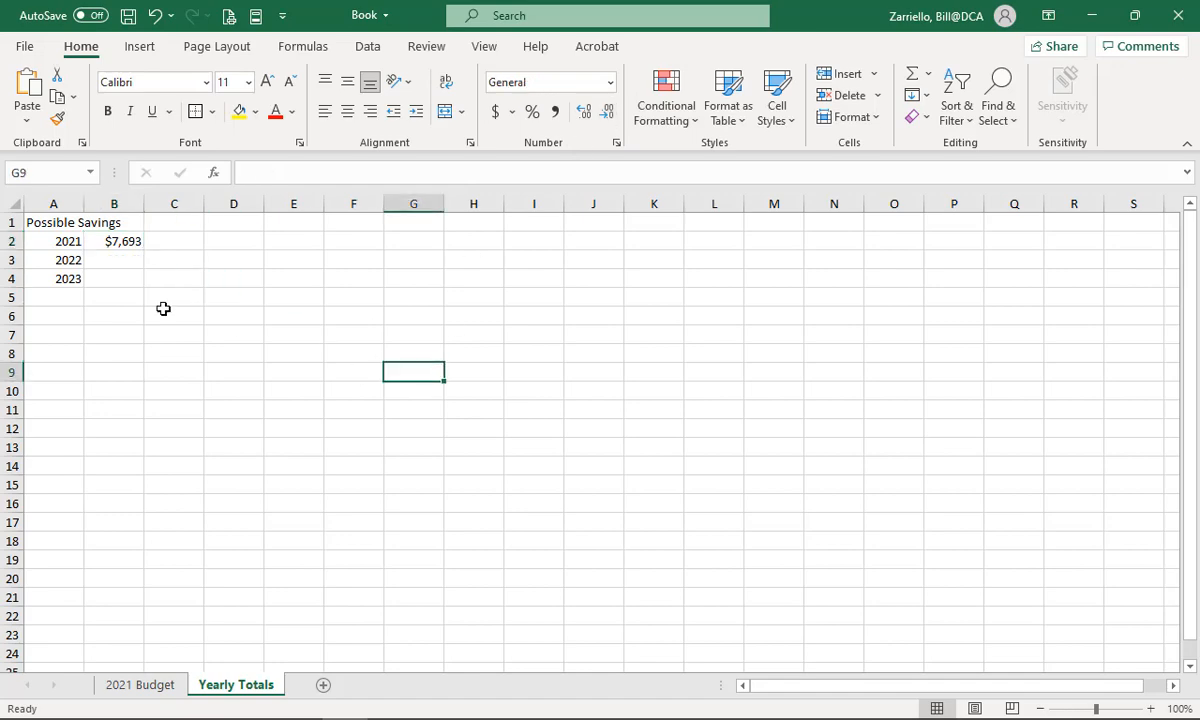
Set the April Oops amount (E7) on the 2021 Budget sheet to 300.
click(107, 241)
click(165, 688)
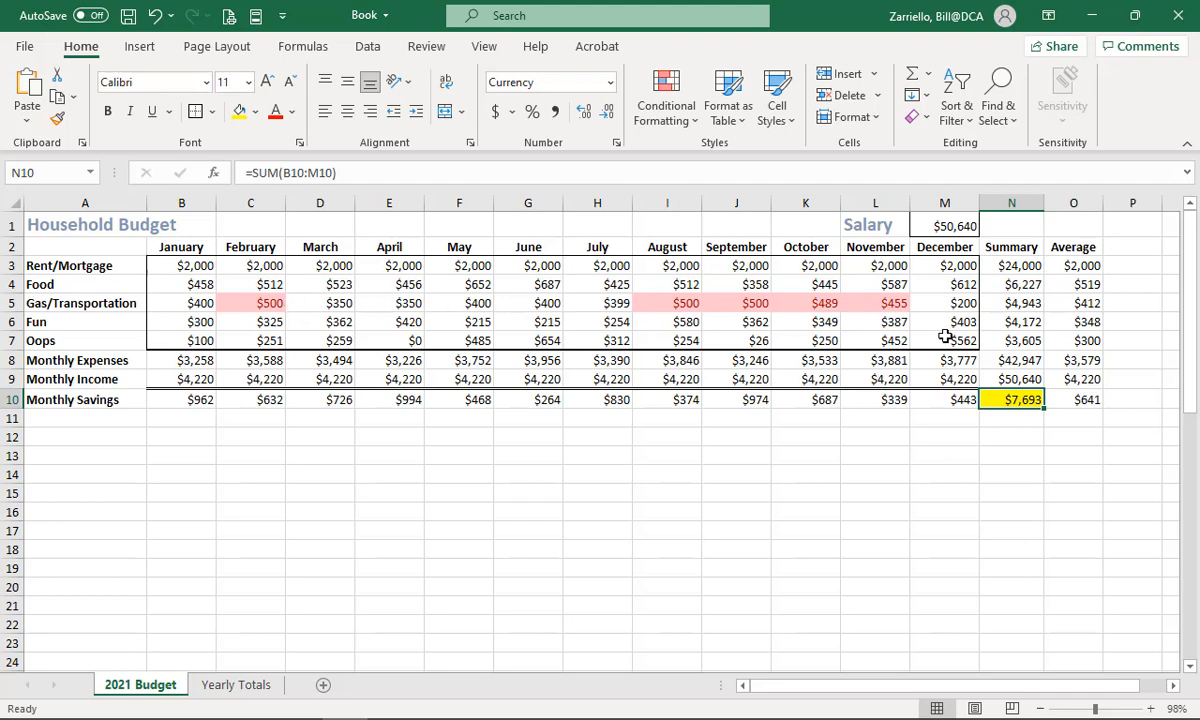
click(403, 341)
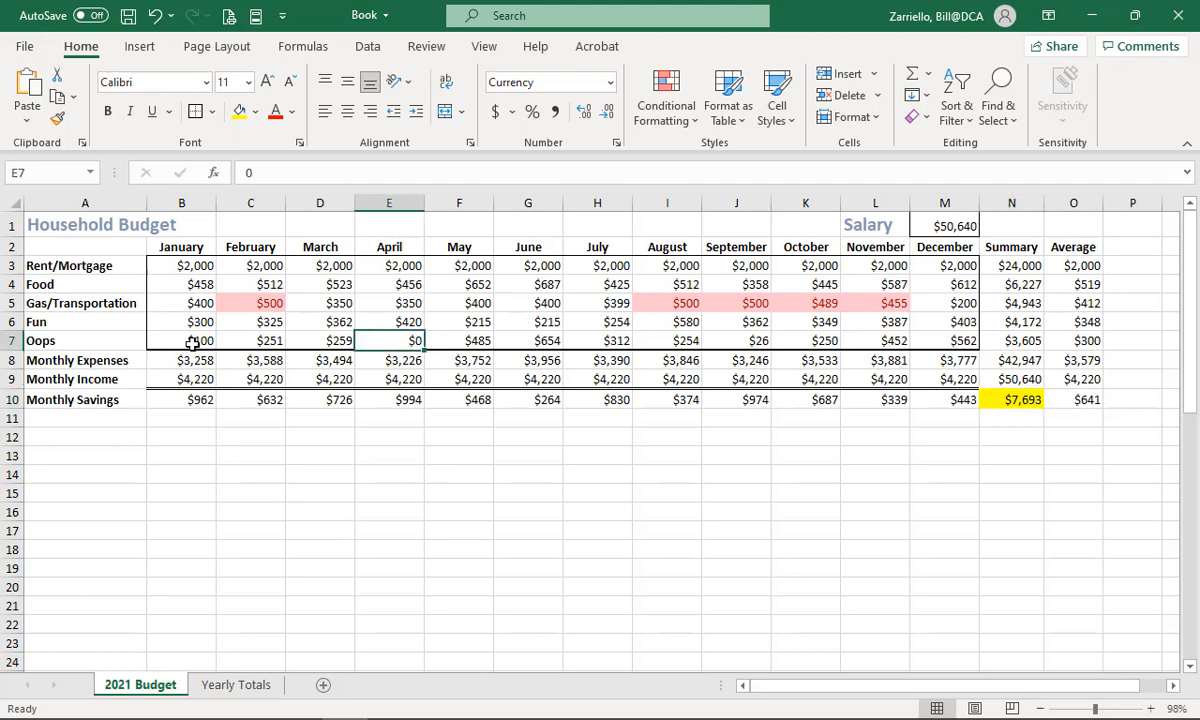
text(300)
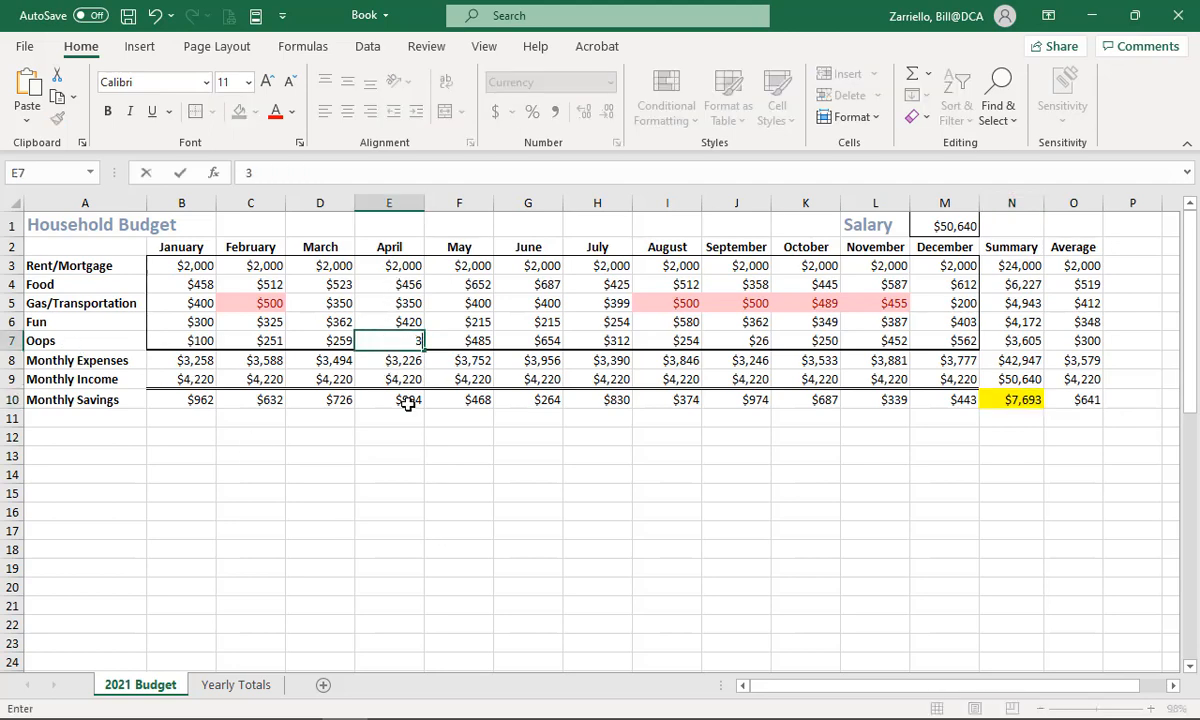
click(435, 488)
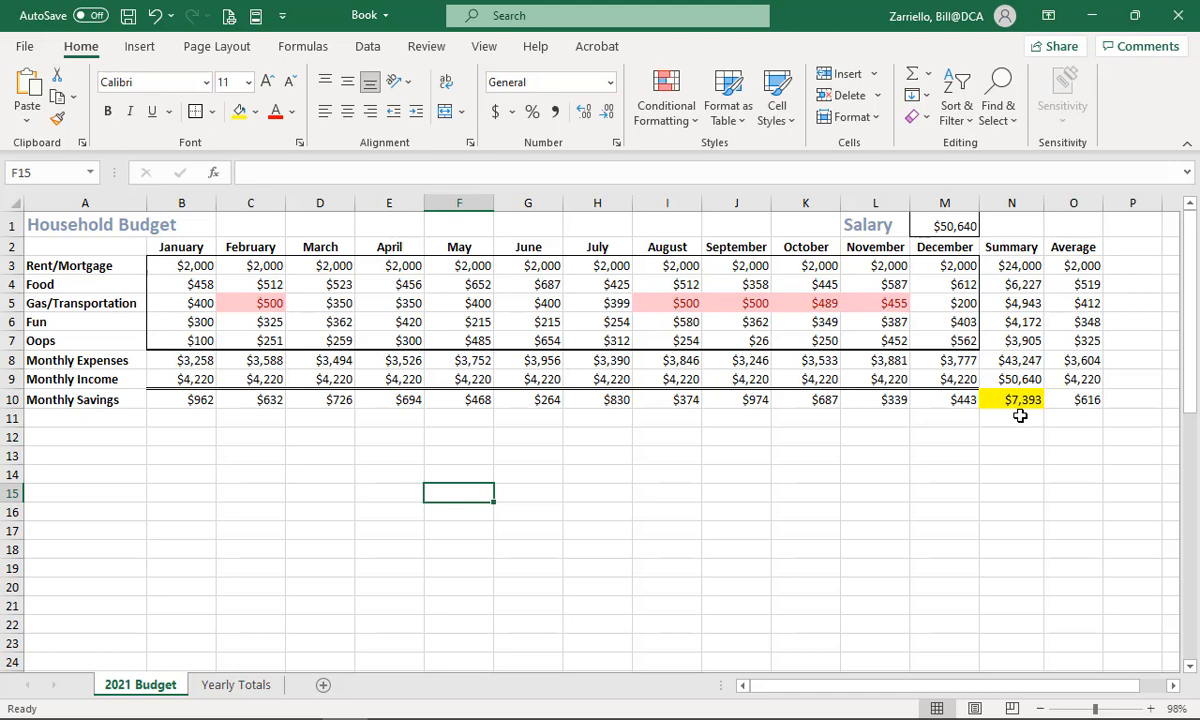
Compare B2 on Yearly Totals with the budget's savings summary and replace its value with the linked formula ='2021 Budget'!N10.
click(214, 686)
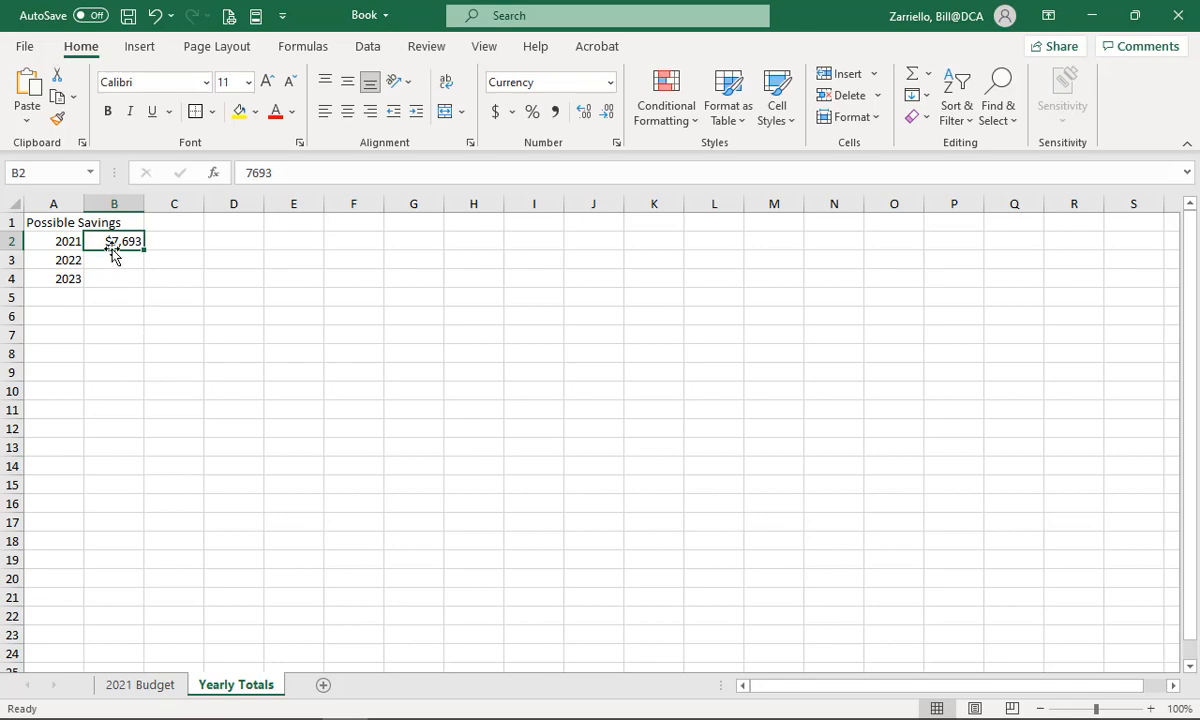
click(145, 686)
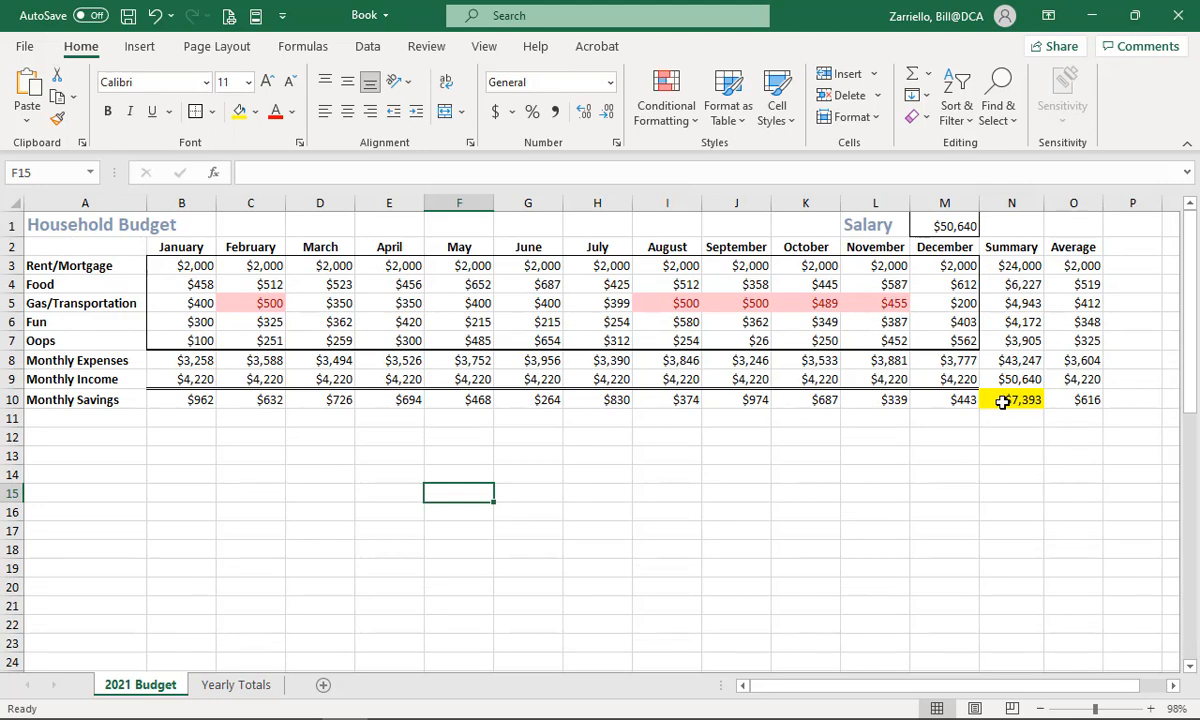
click(262, 686)
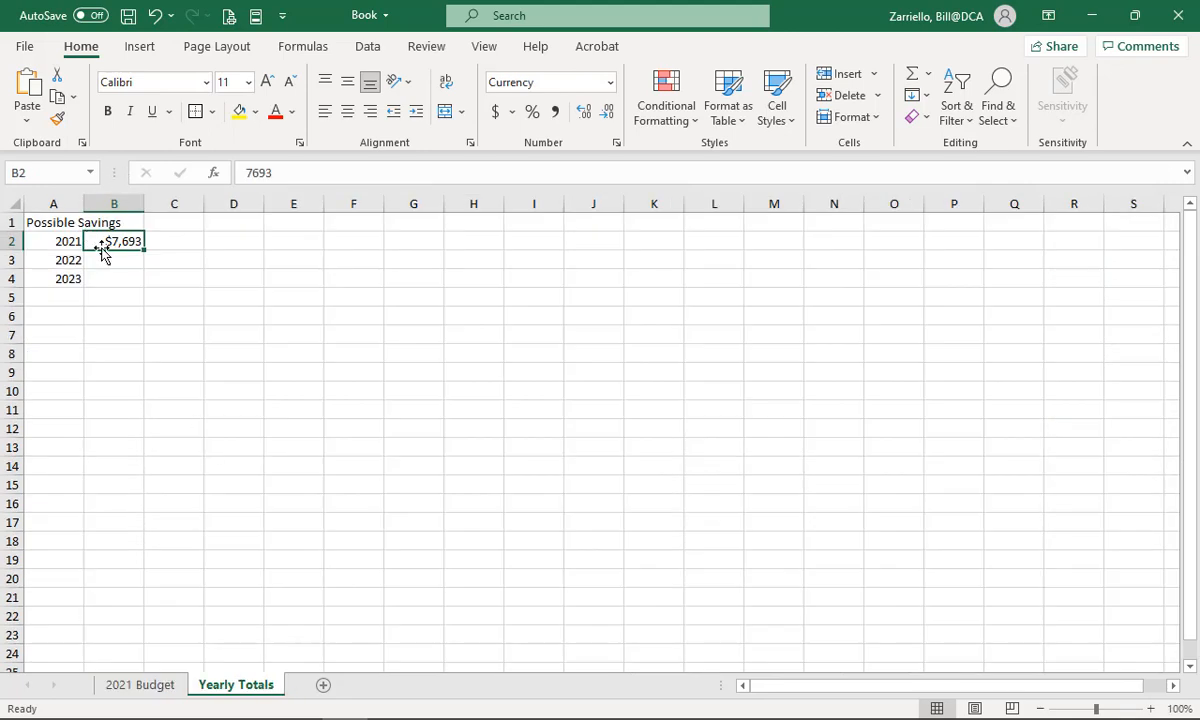
key(Delete)
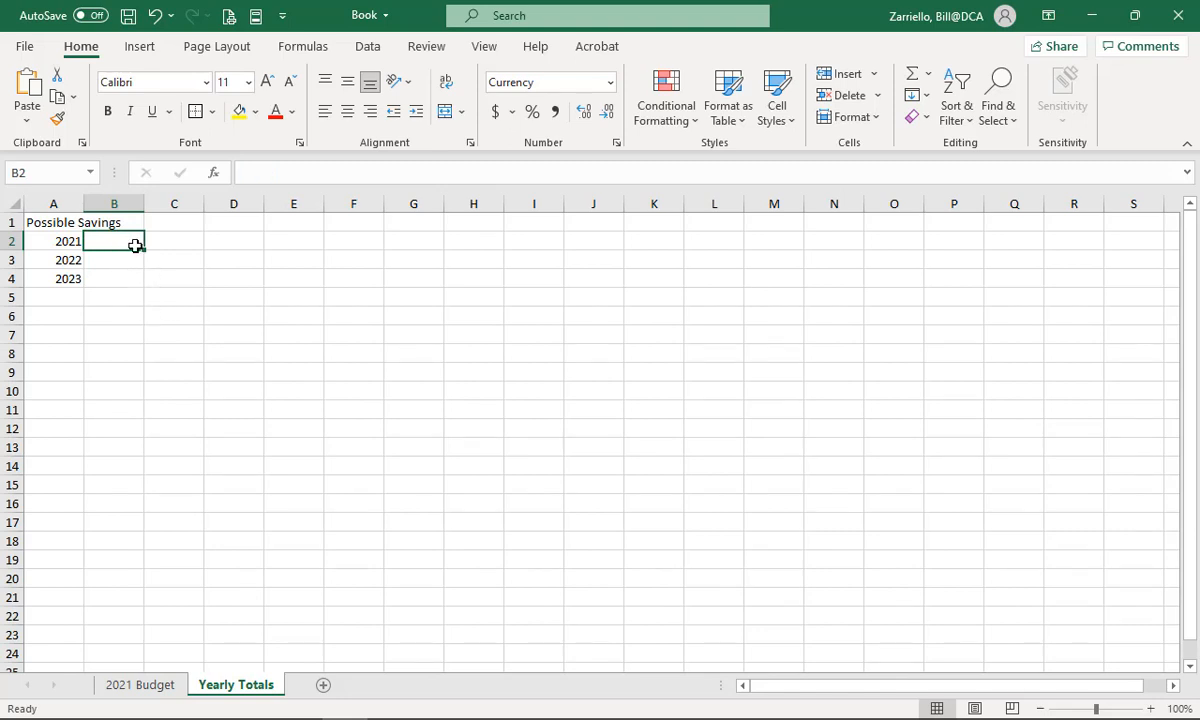
text(=)
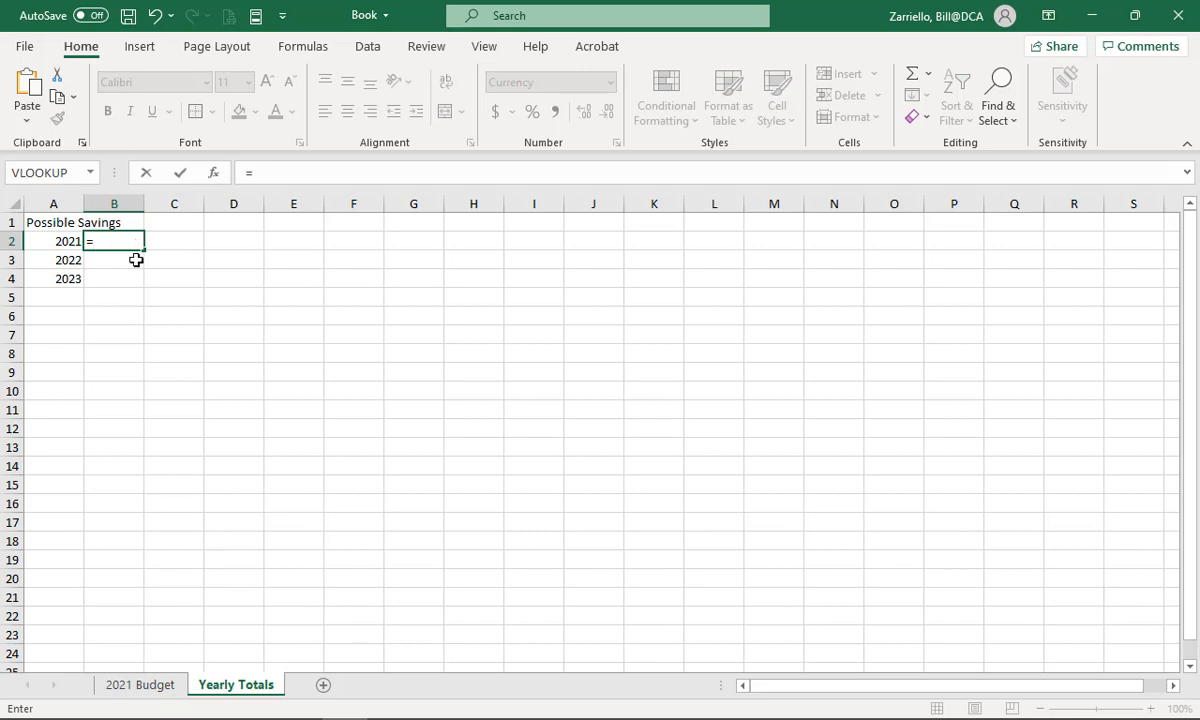
click(141, 685)
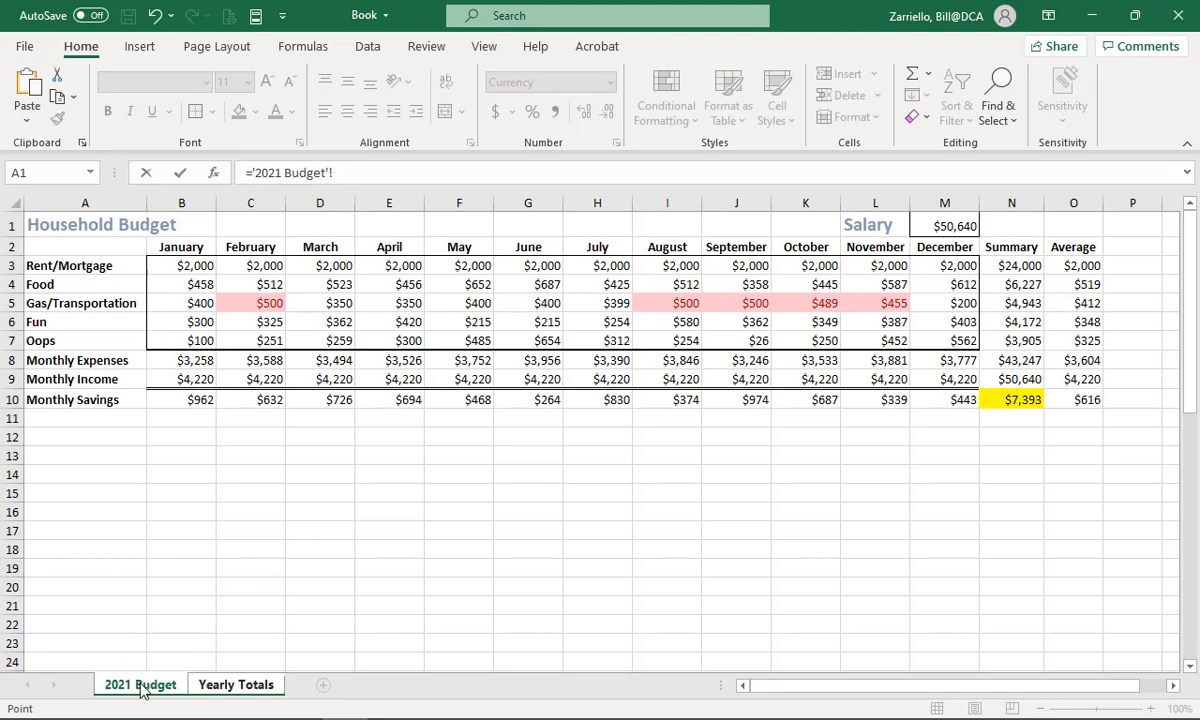
click(1016, 400)
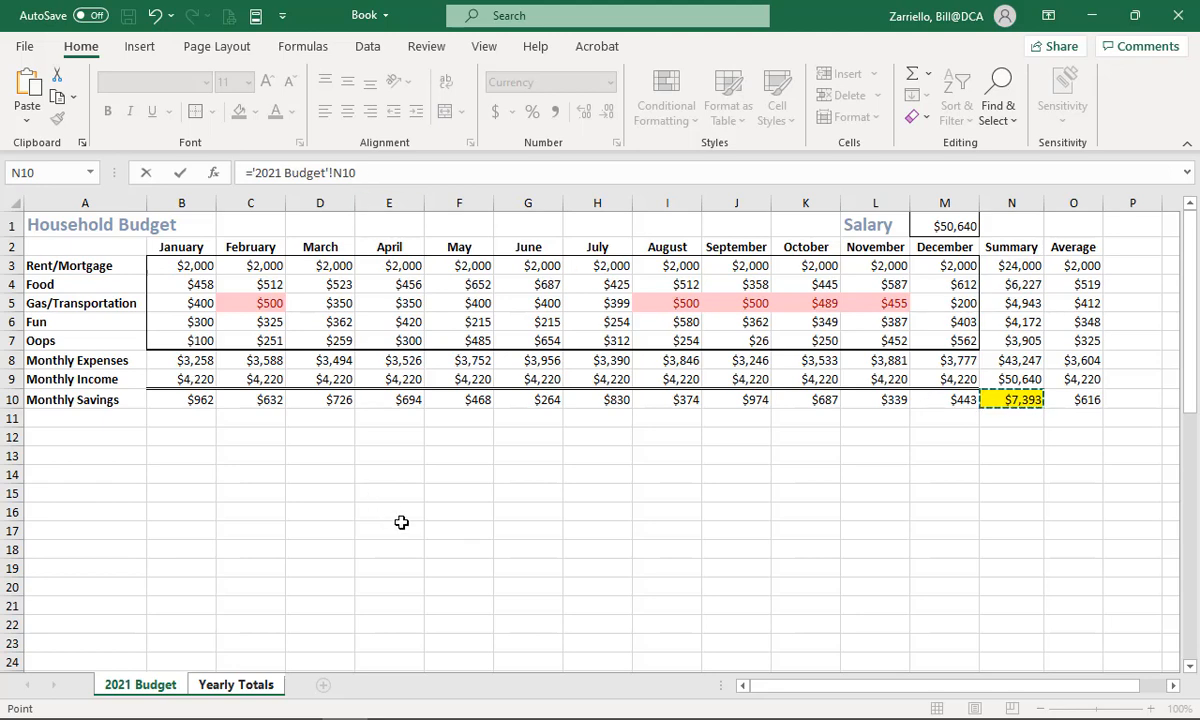
click(179, 174)
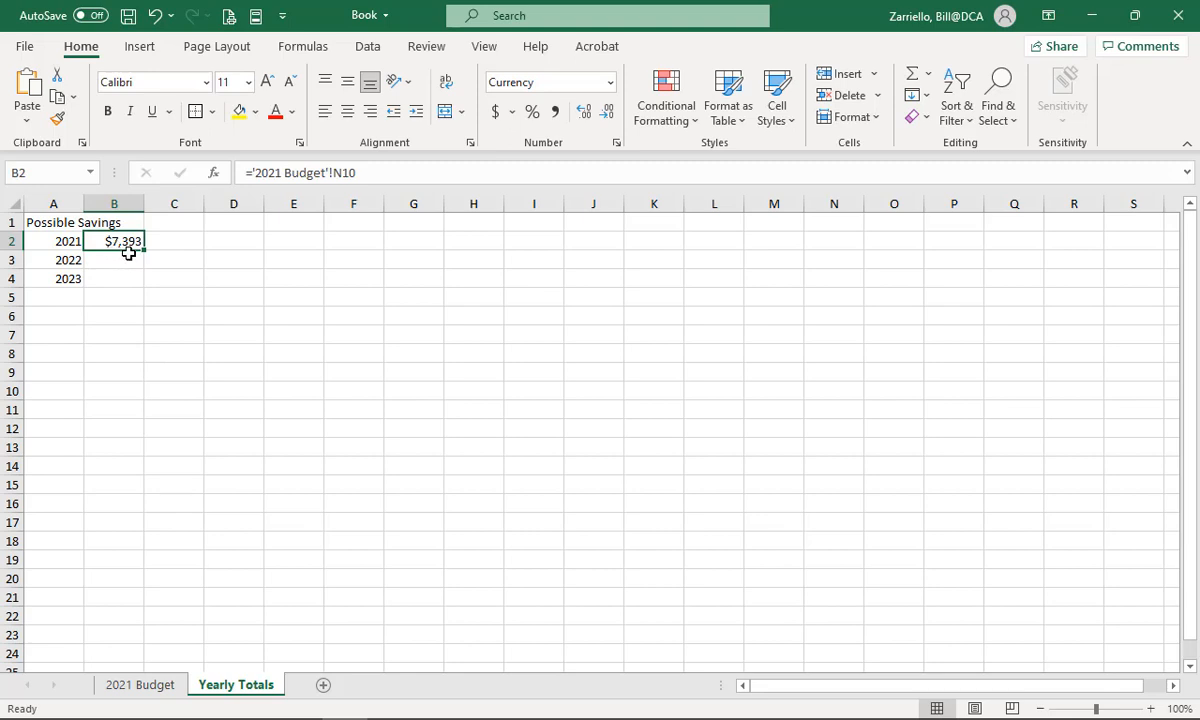
Set the April Oops amount (E7) on the 2021 Budget sheet to 30 and check the linked savings on Yearly Totals.
click(139, 684)
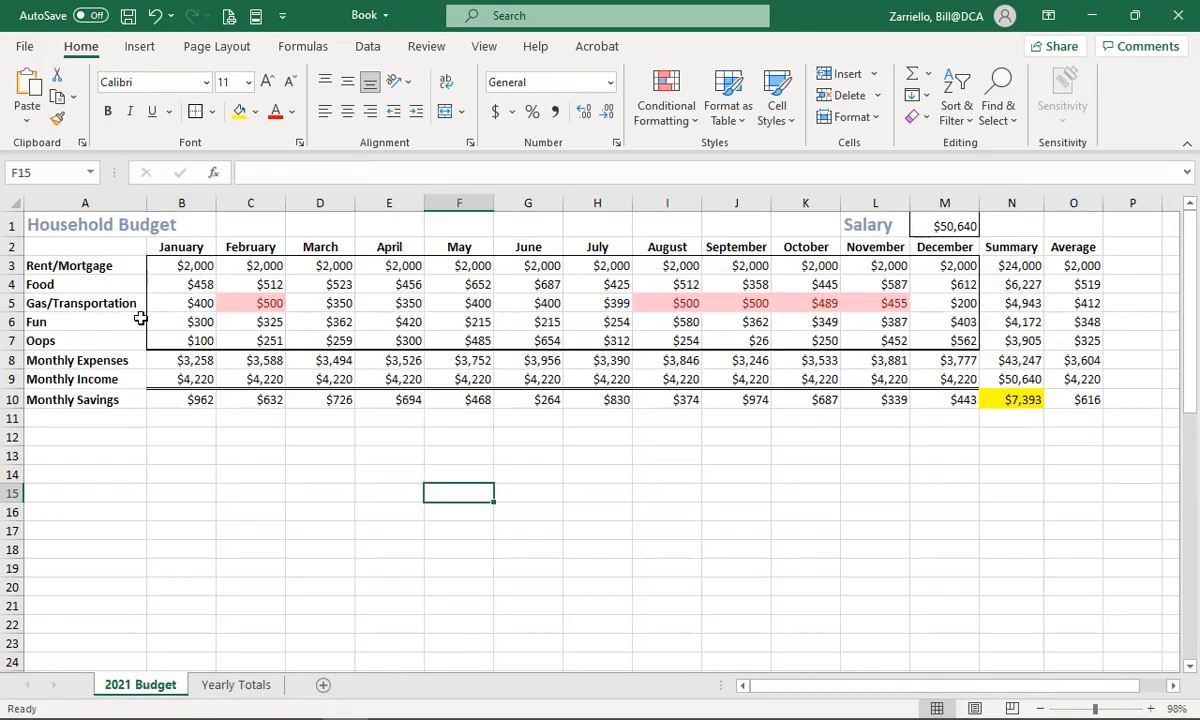
click(398, 340)
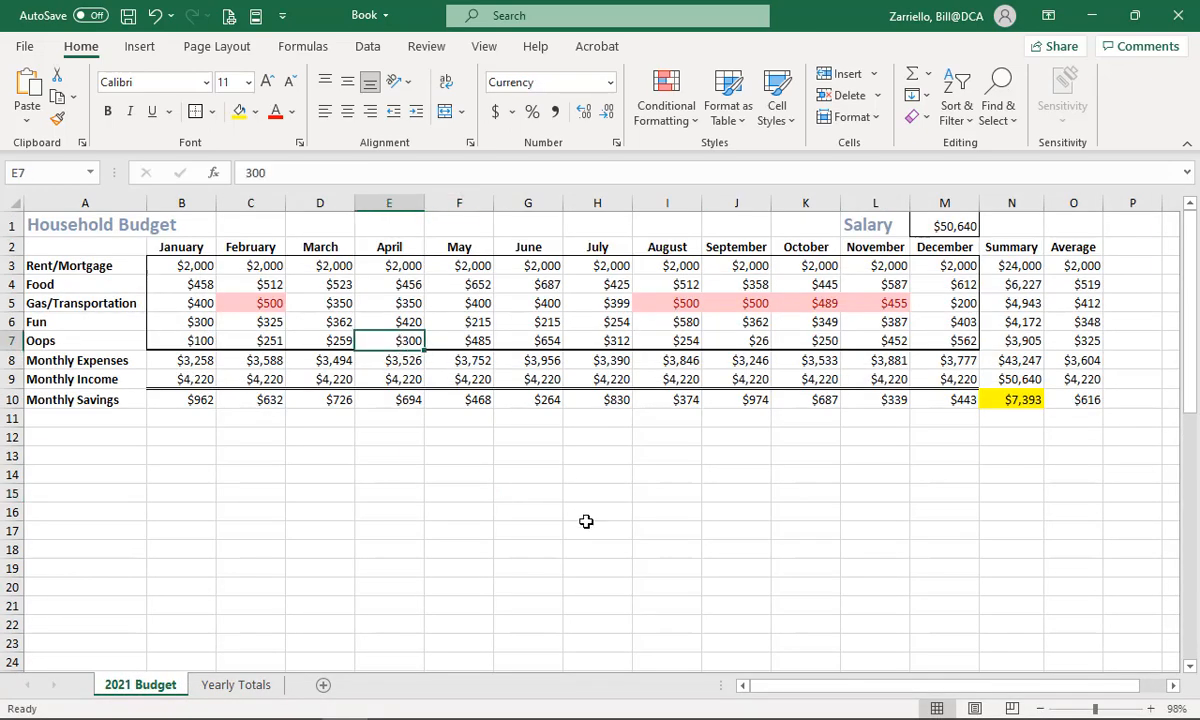
text(30)
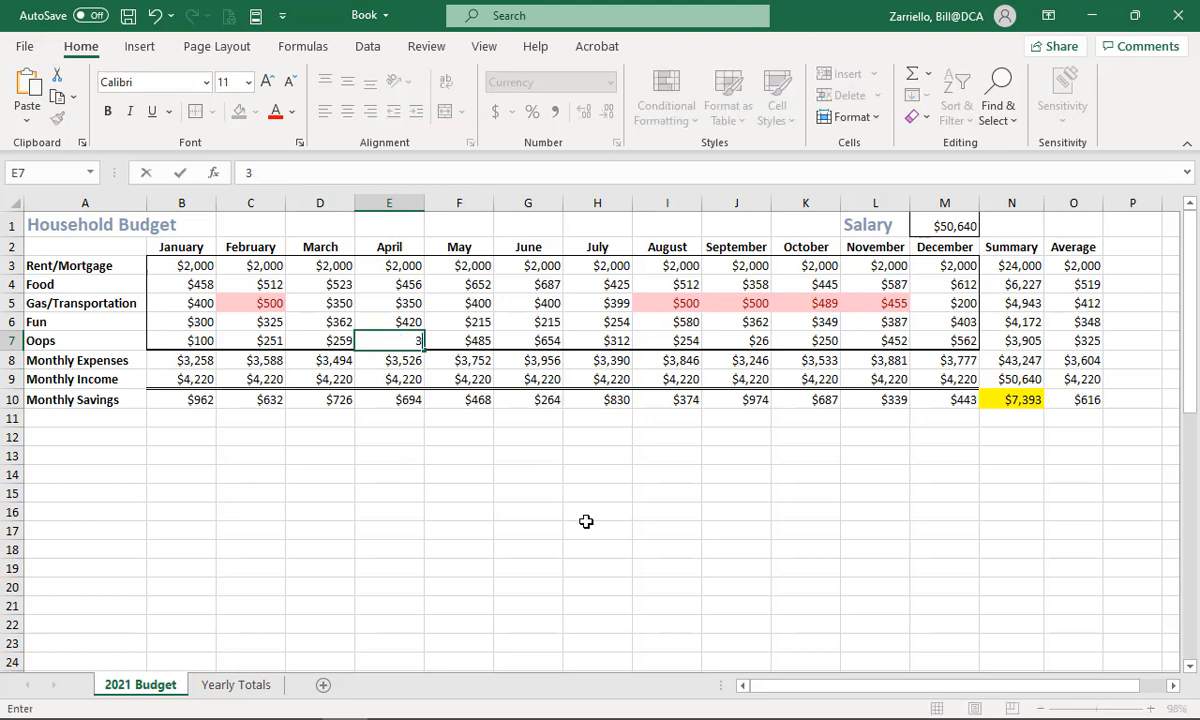
click(463, 534)
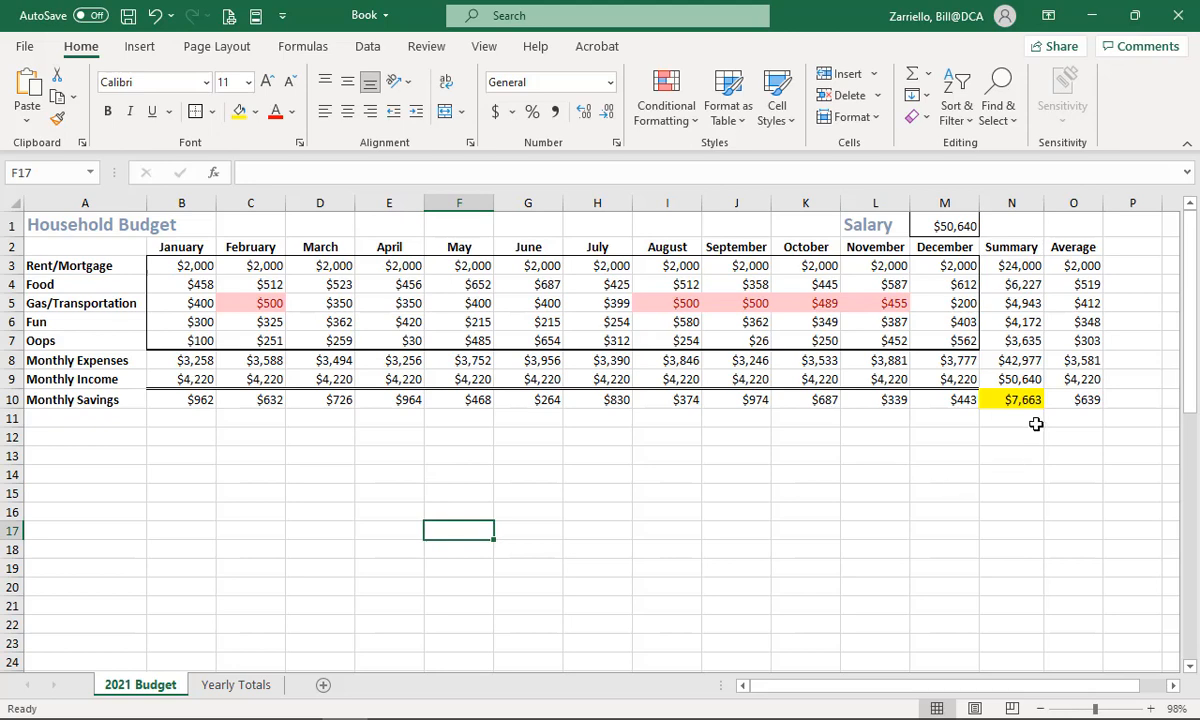
click(252, 688)
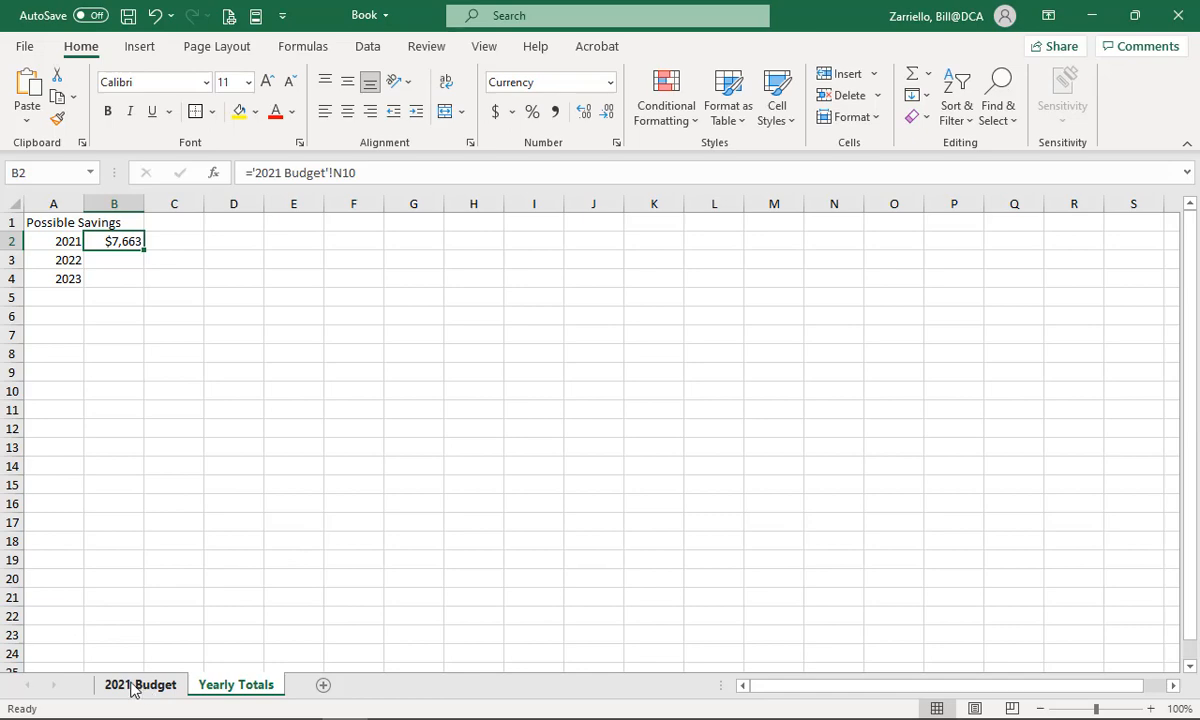
Rename the 2021 Budget sheet as New 2021 Budget and check the linked formula in B2 of Yearly Totals.
click(135, 687)
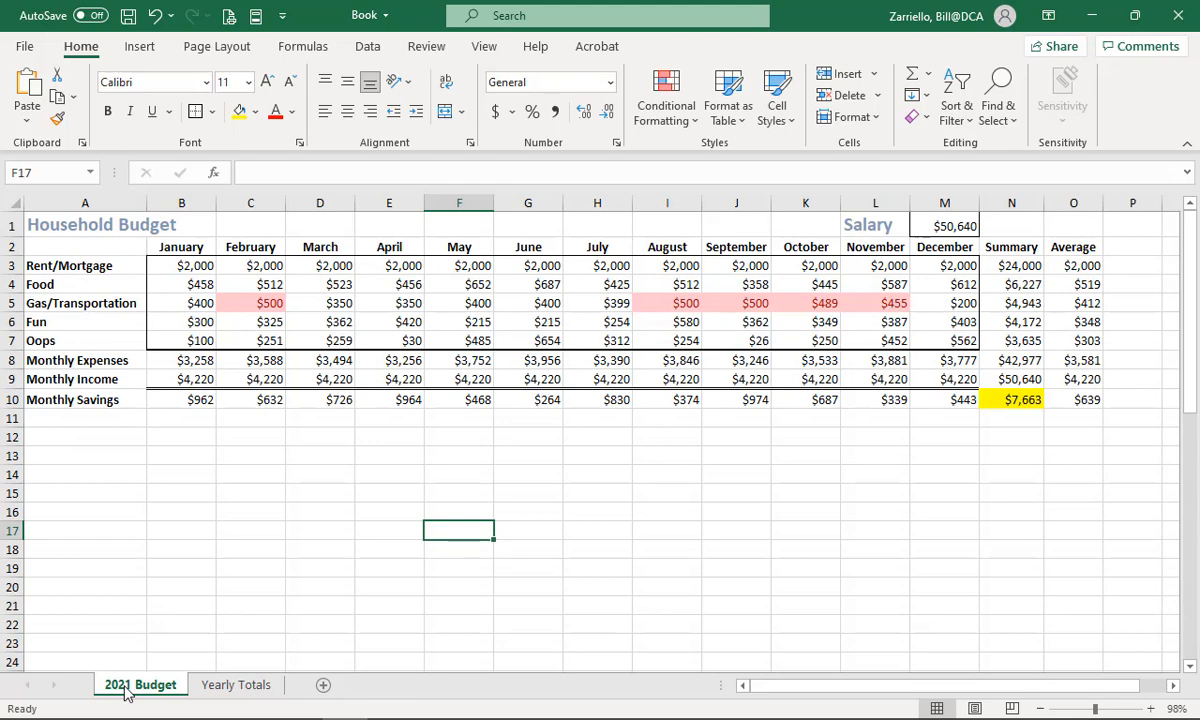
double_click(125, 690)
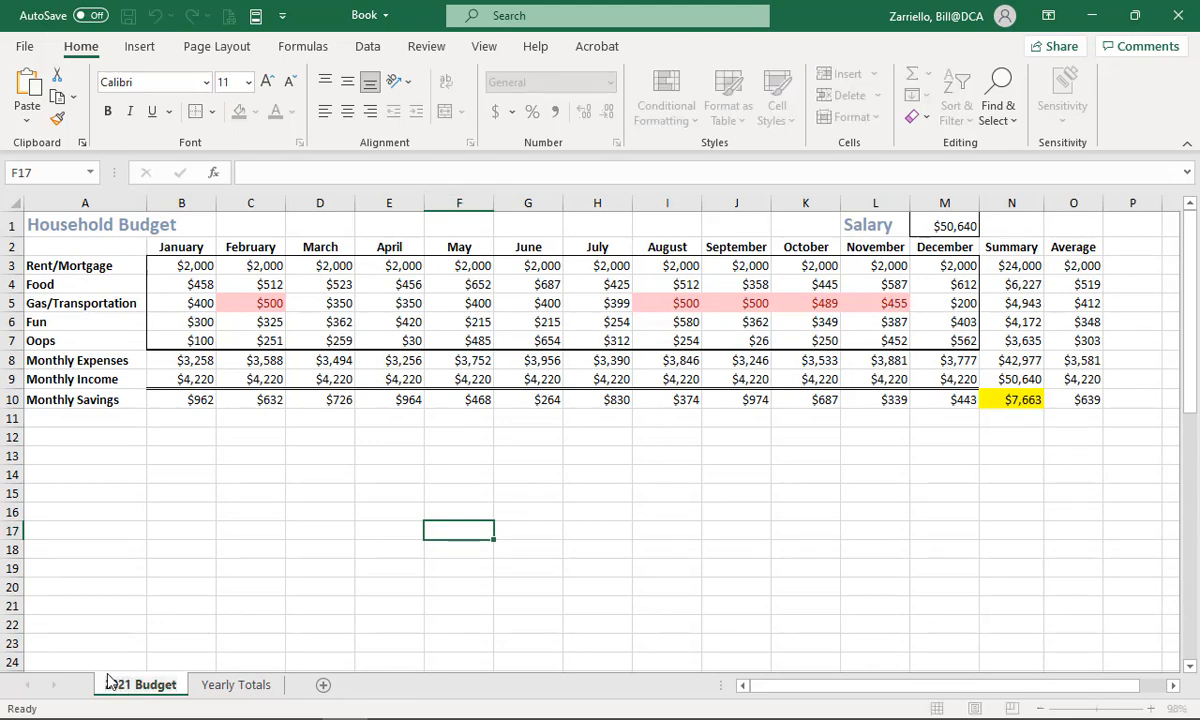
text(New)
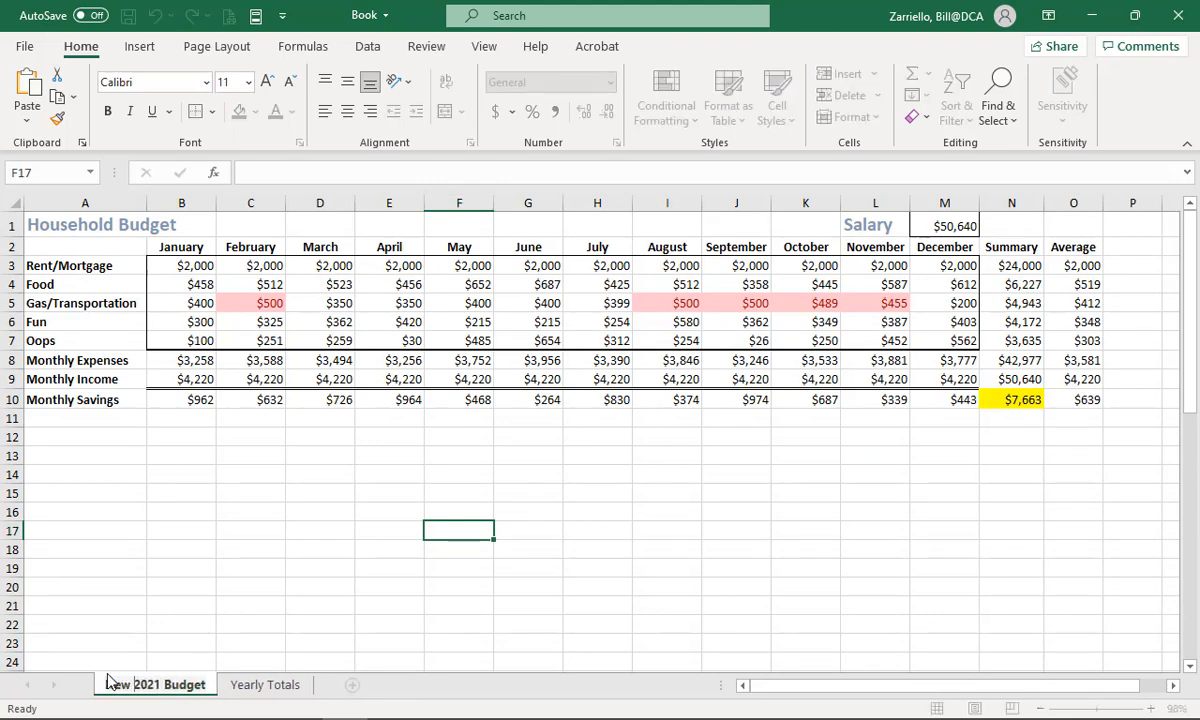
click(266, 685)
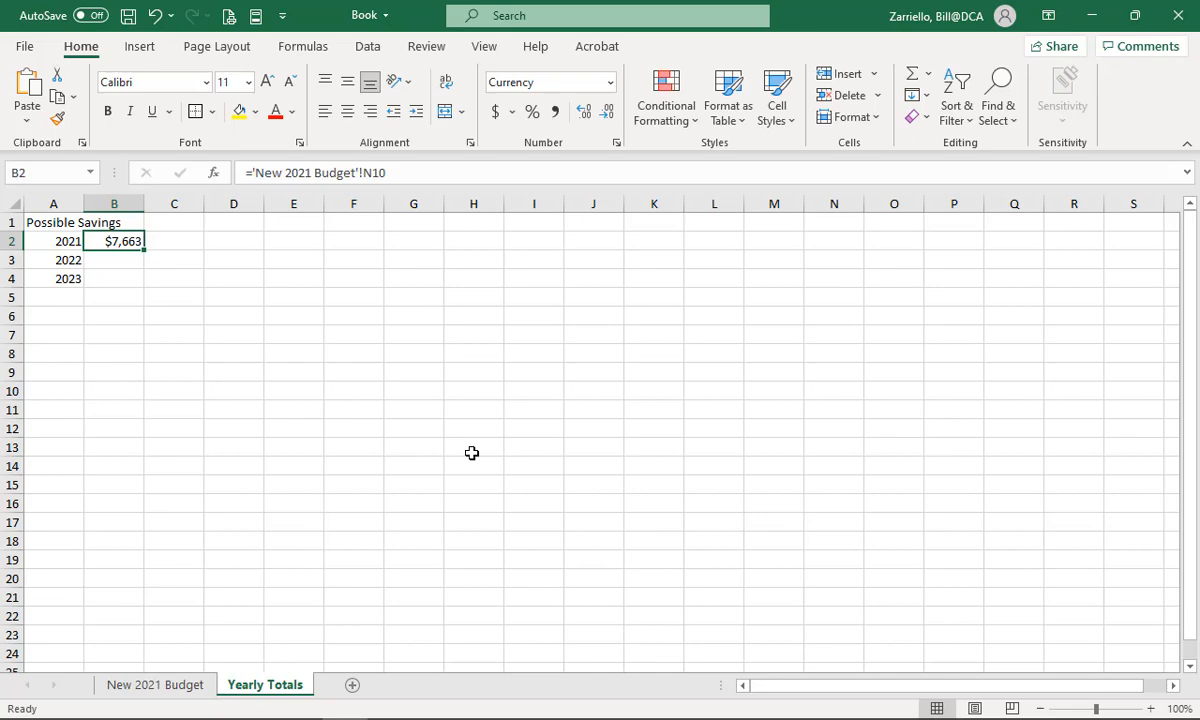
Clear the salary in M1 and all January to December expense amounts (B3:M7) on the New 2021 Budget sheet.
click(150, 686)
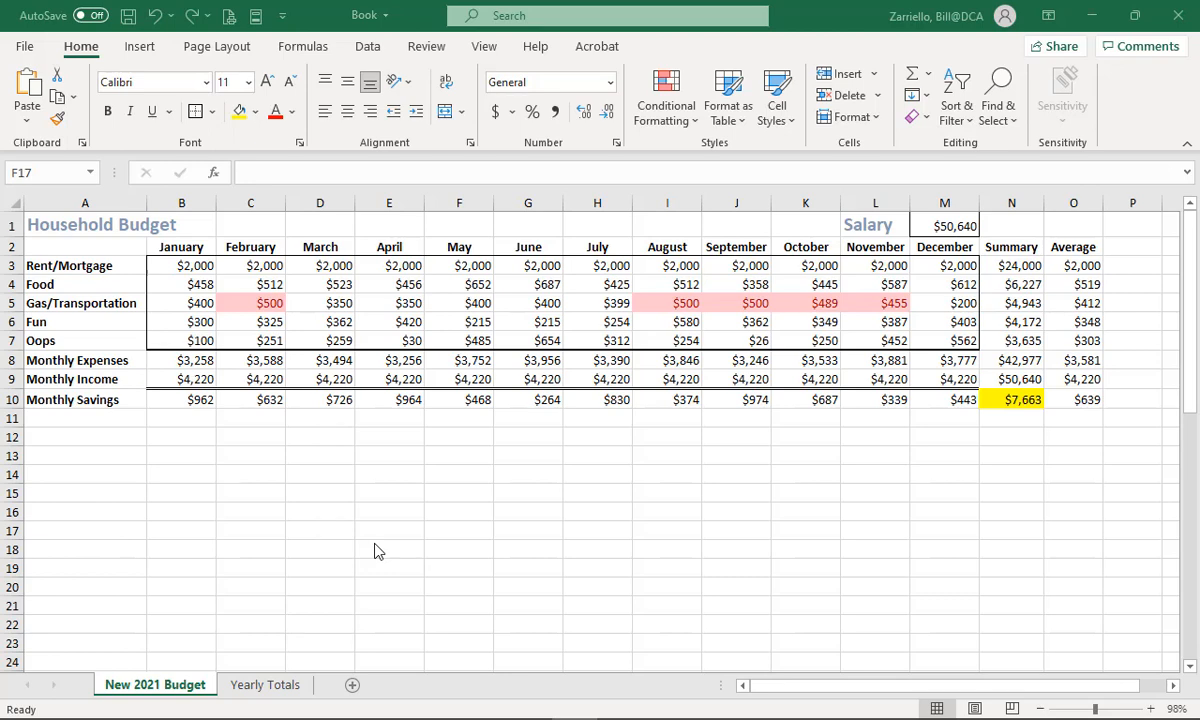
click(955, 227)
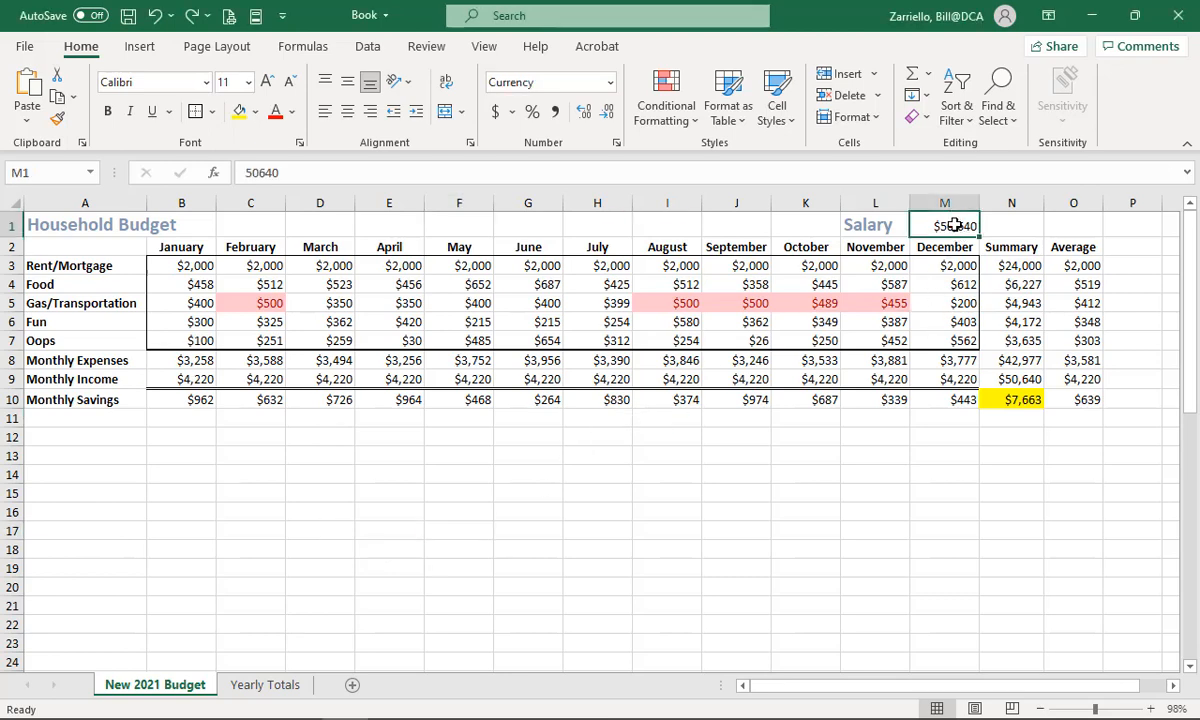
key(Delete)
click(197, 265)
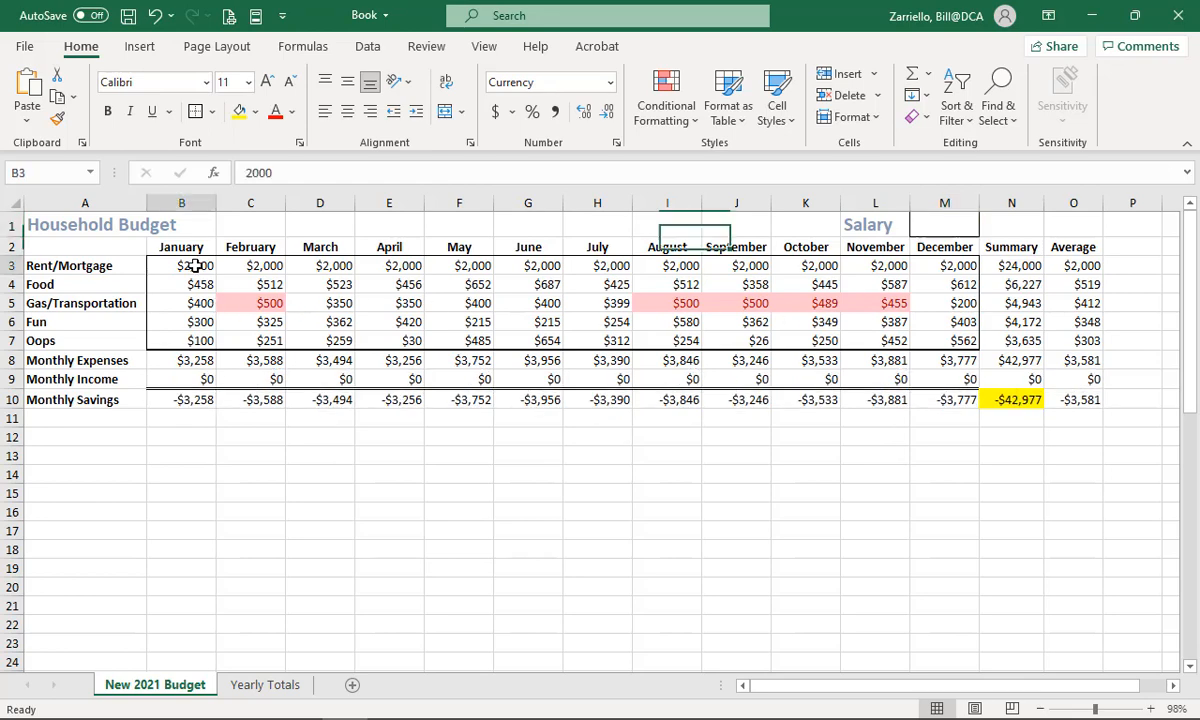
drag(197, 265, 930, 335)
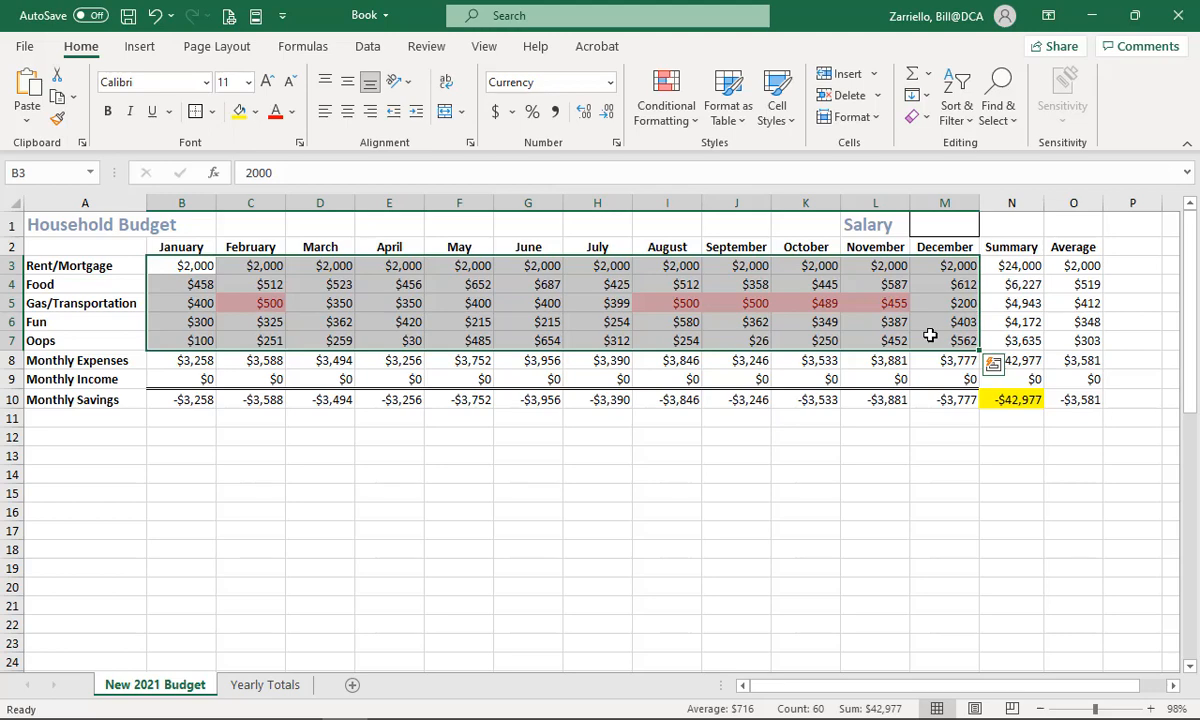
key(Delete)
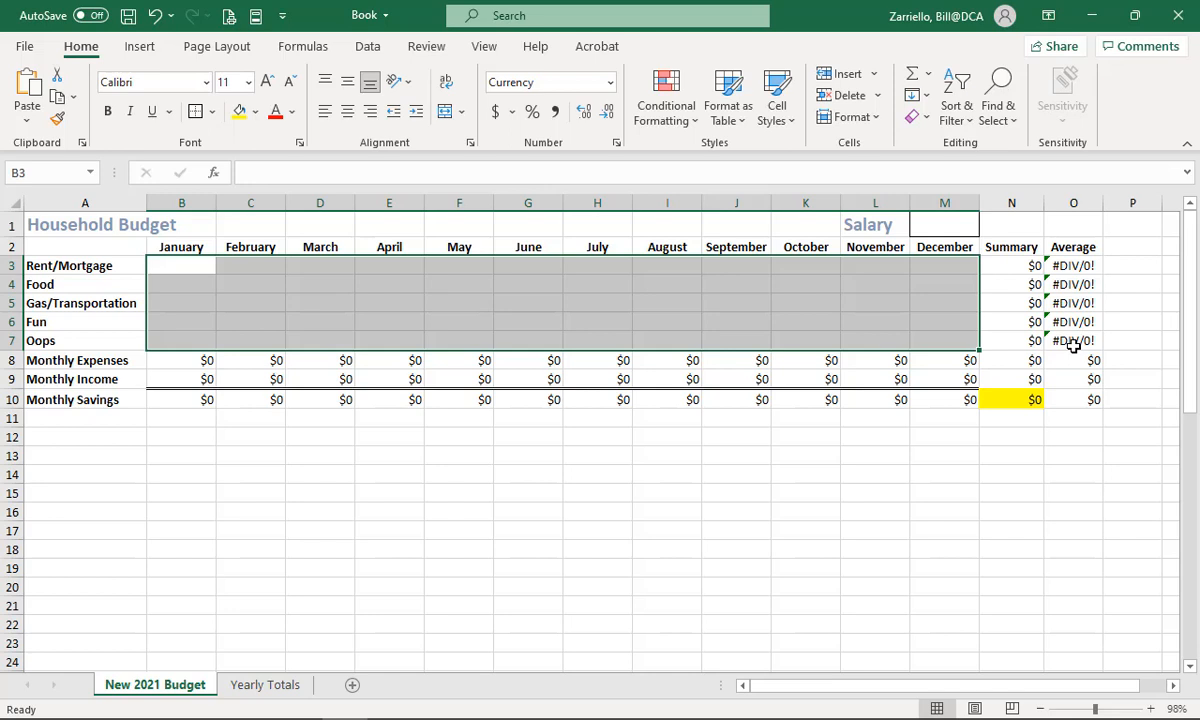
click(178, 270)
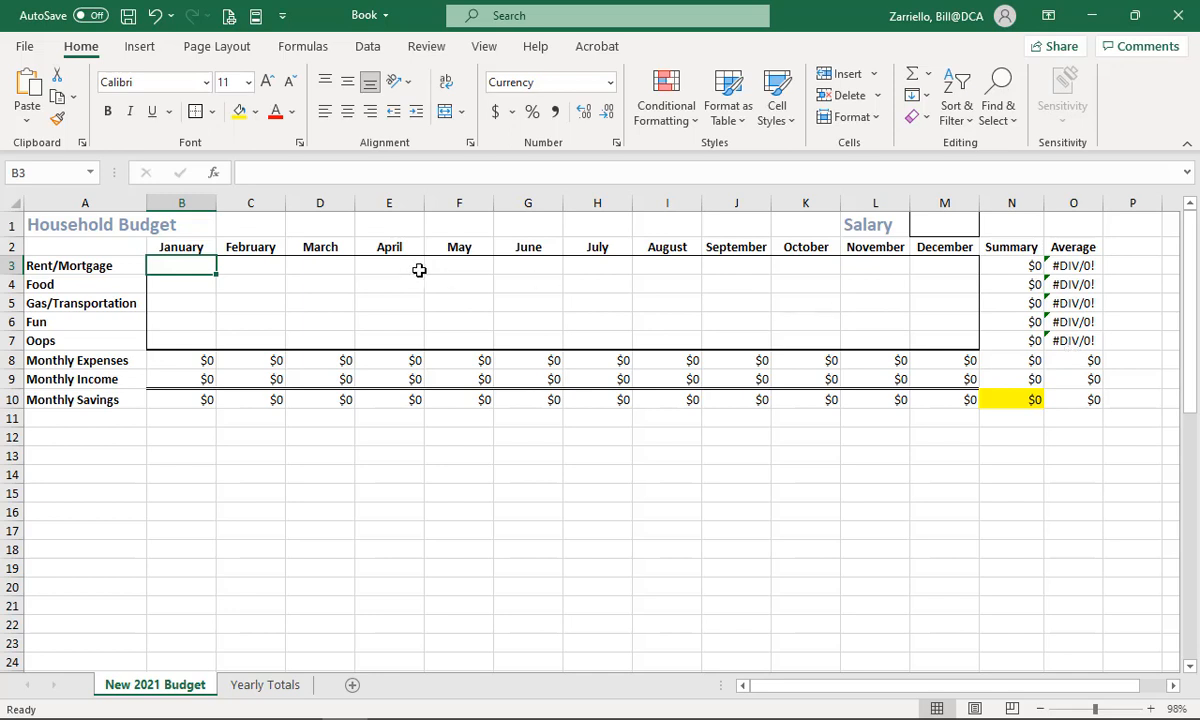
Enter 300 as the January Rent/Mortgage amount (B3), check the row's summary and average, and clear the amount again.
text(300)
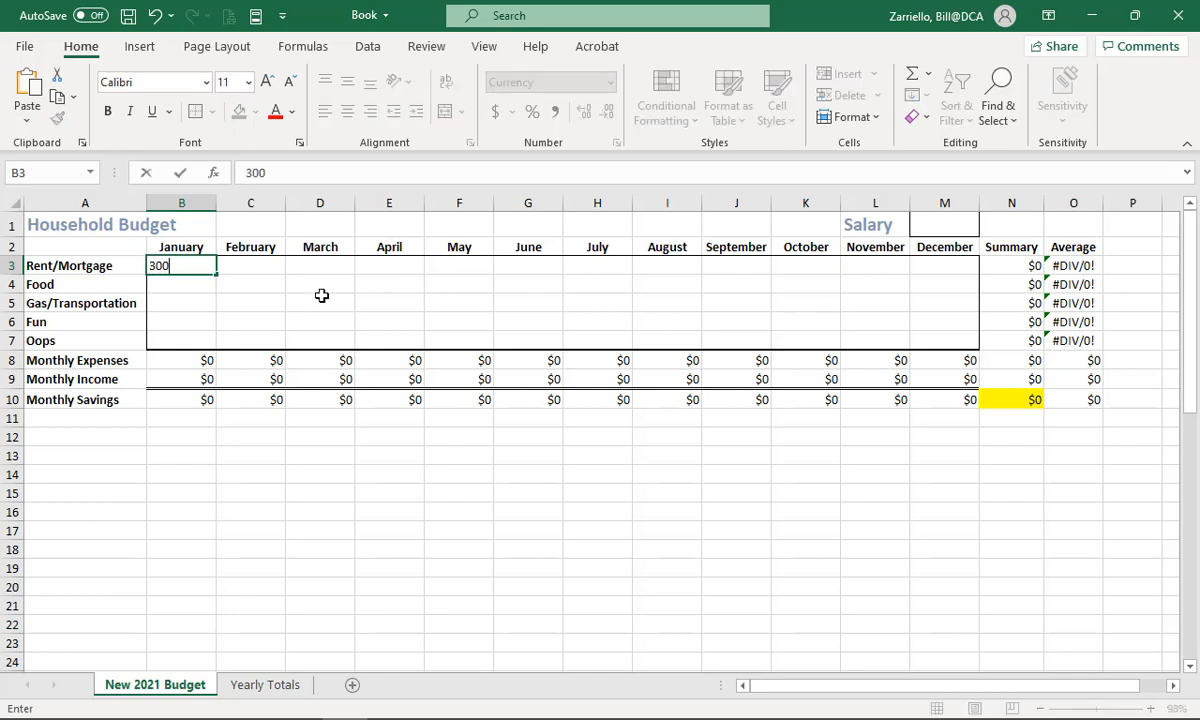
click(320, 302)
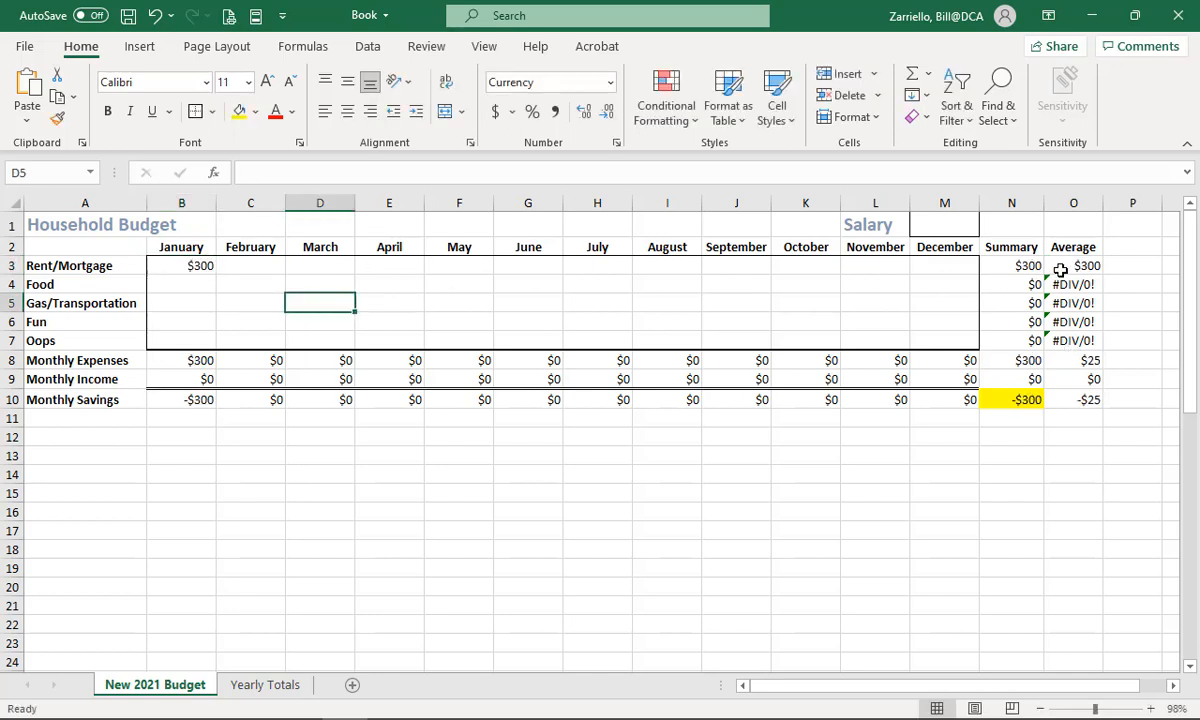
click(210, 264)
key(Delete)
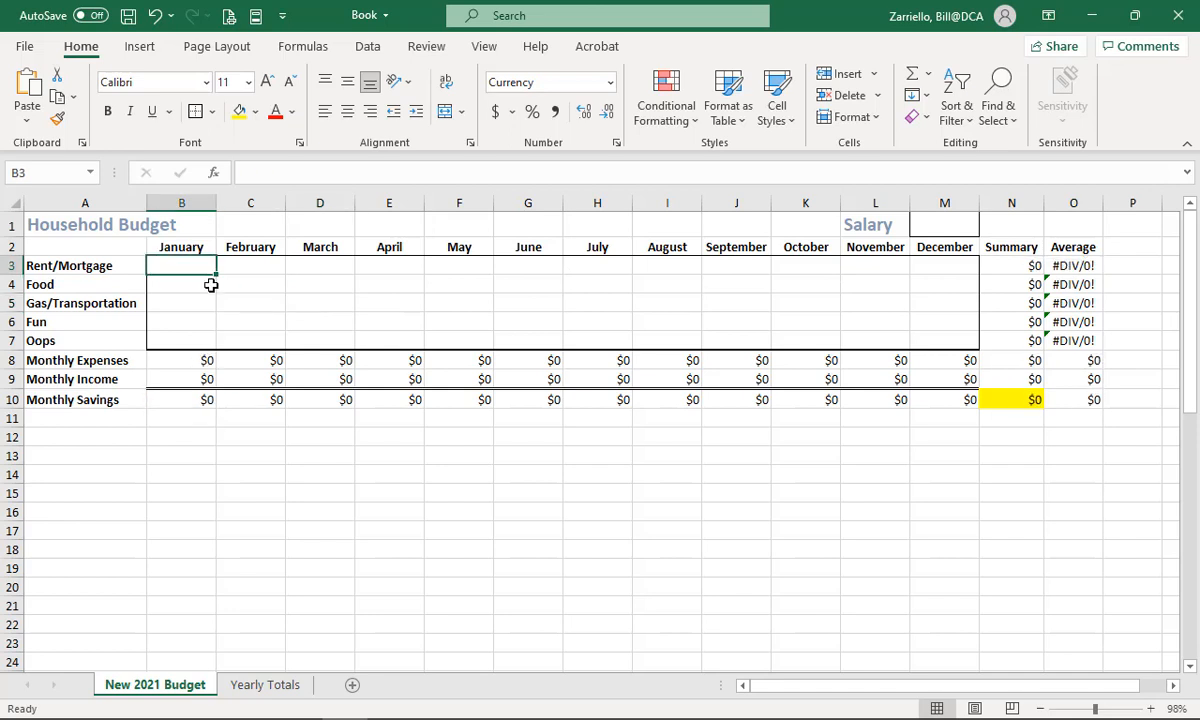
click(211, 302)
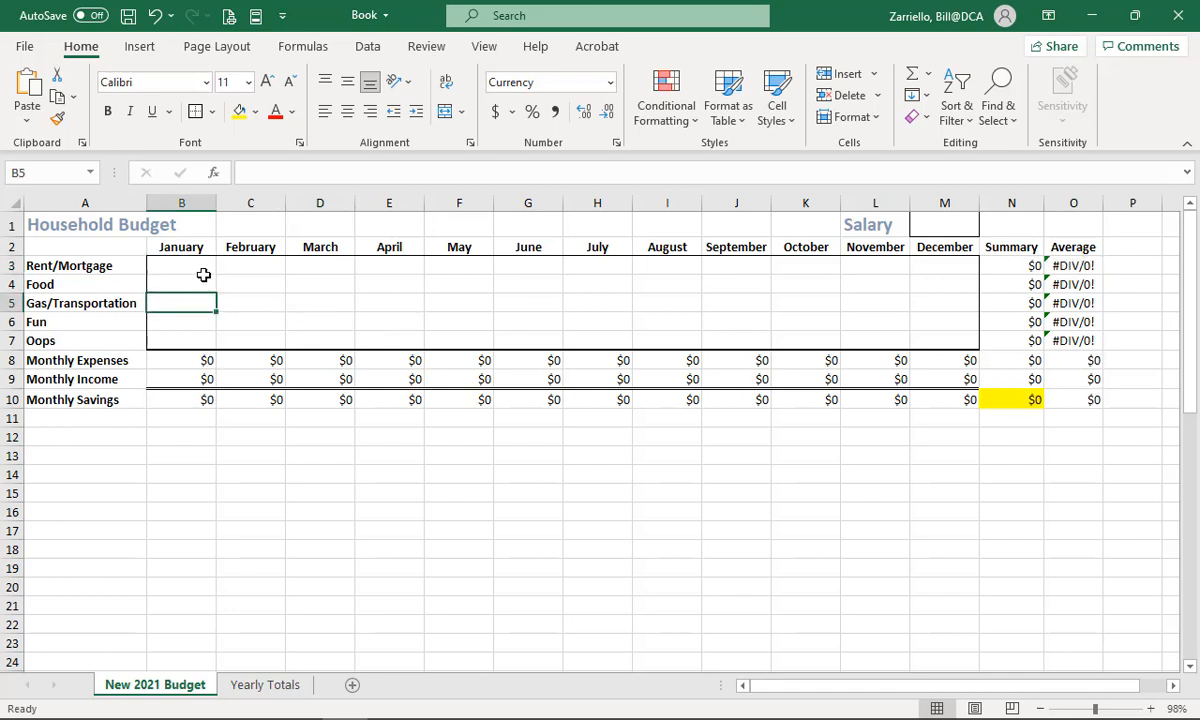
Unlock the salary cell M1 on the New 2021 Budget sheet and check its lock setting.
drag(190, 265, 935, 338)
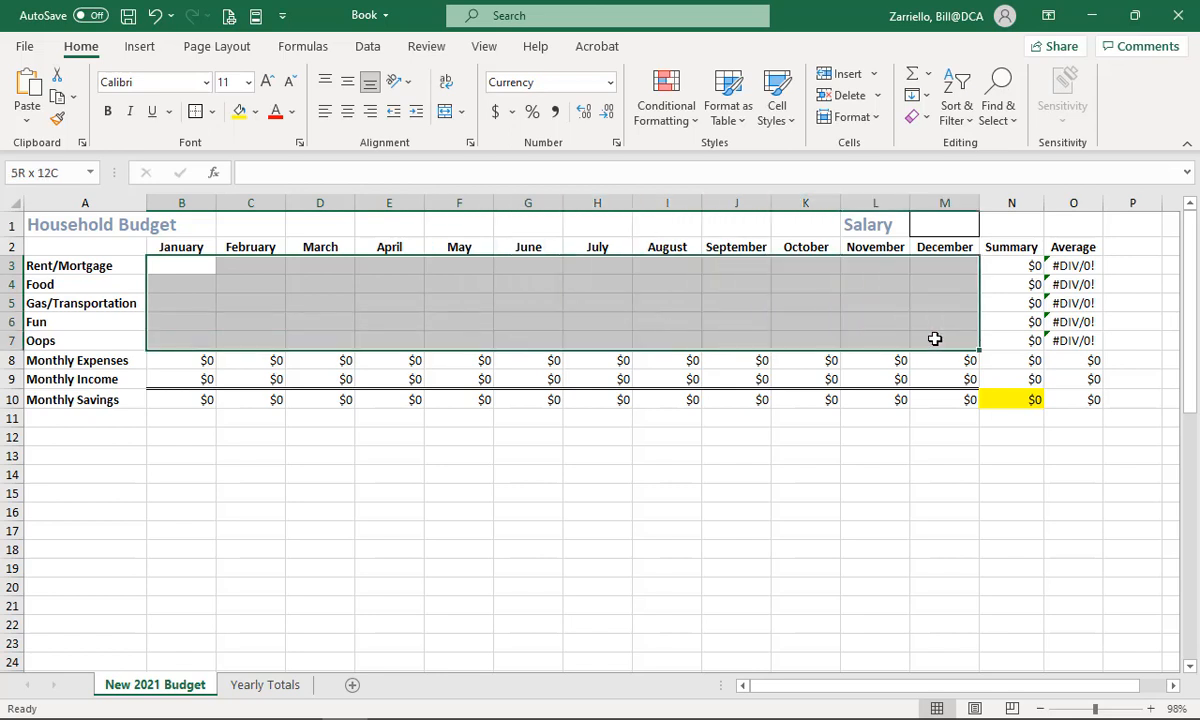
click(958, 226)
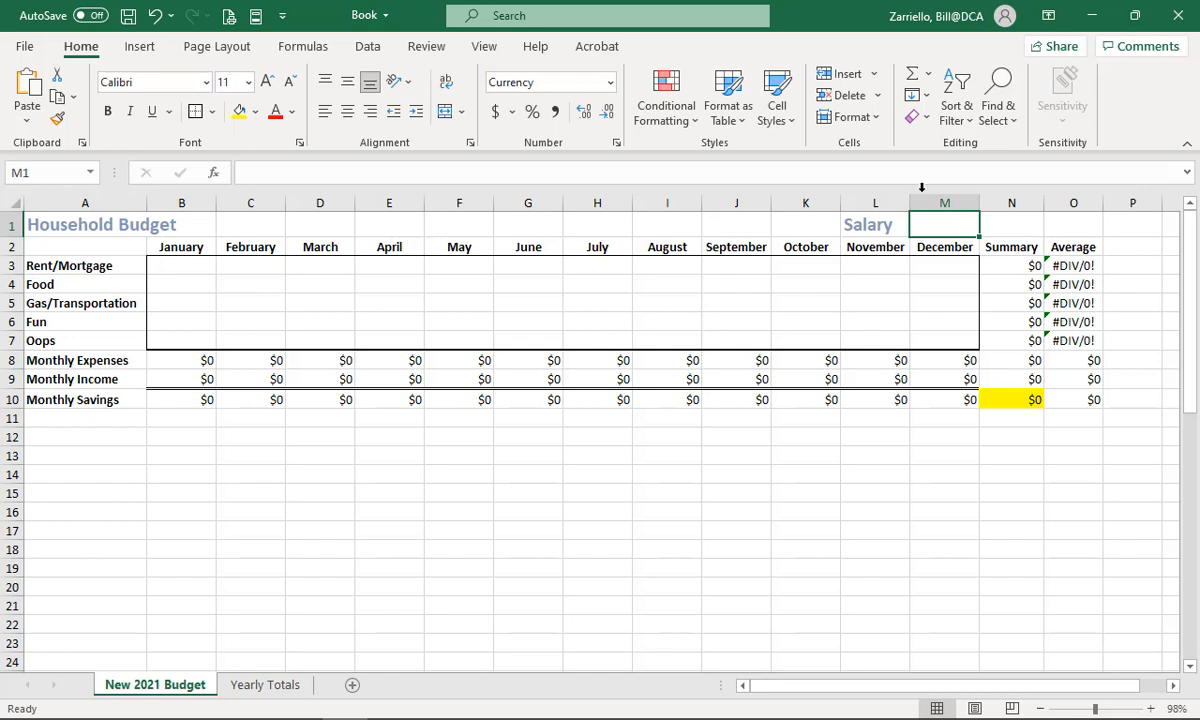
click(877, 119)
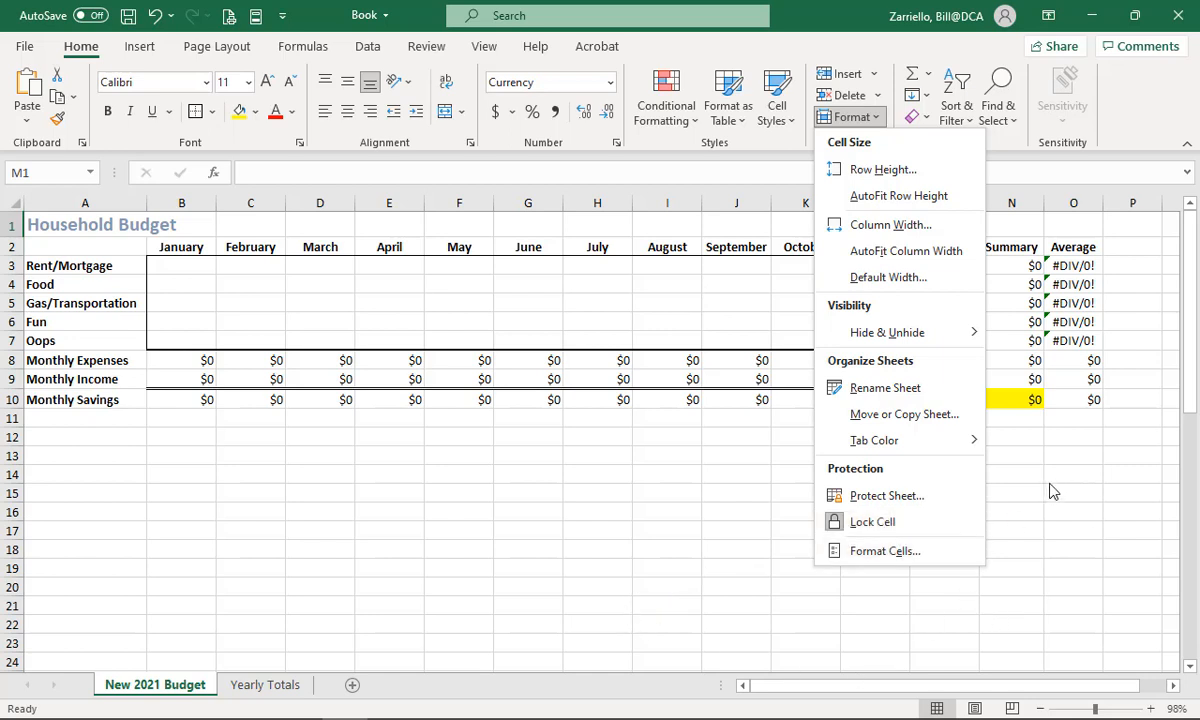
click(877, 524)
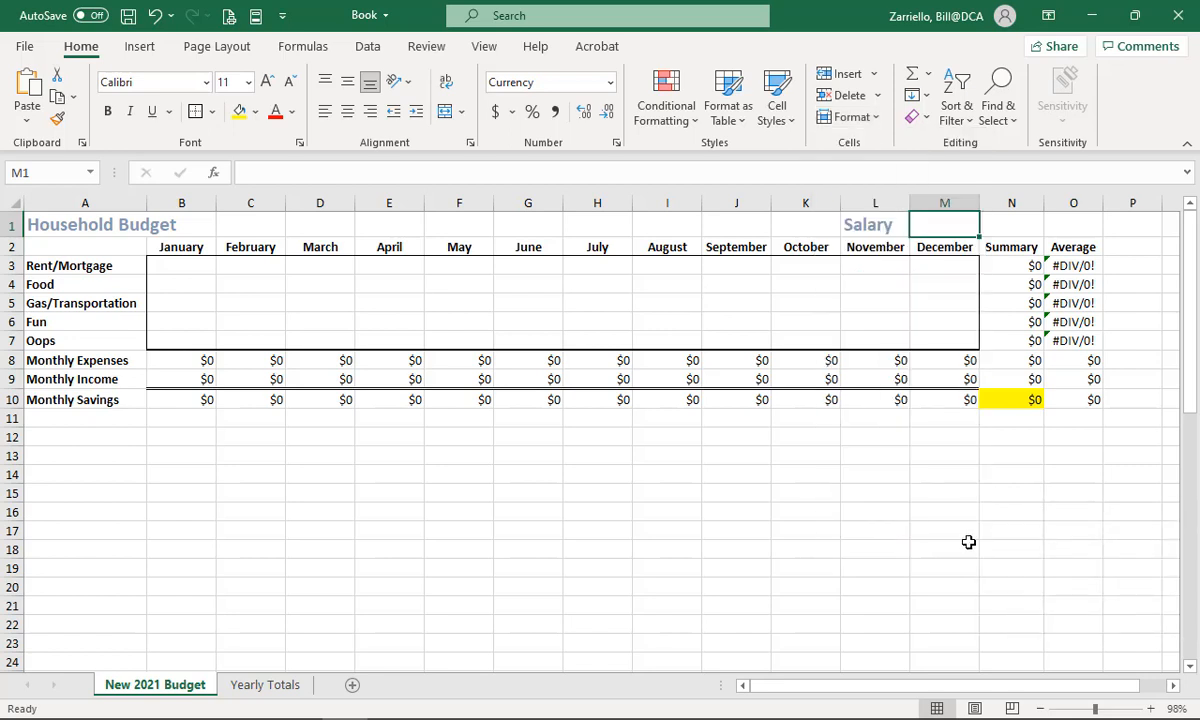
click(875, 118)
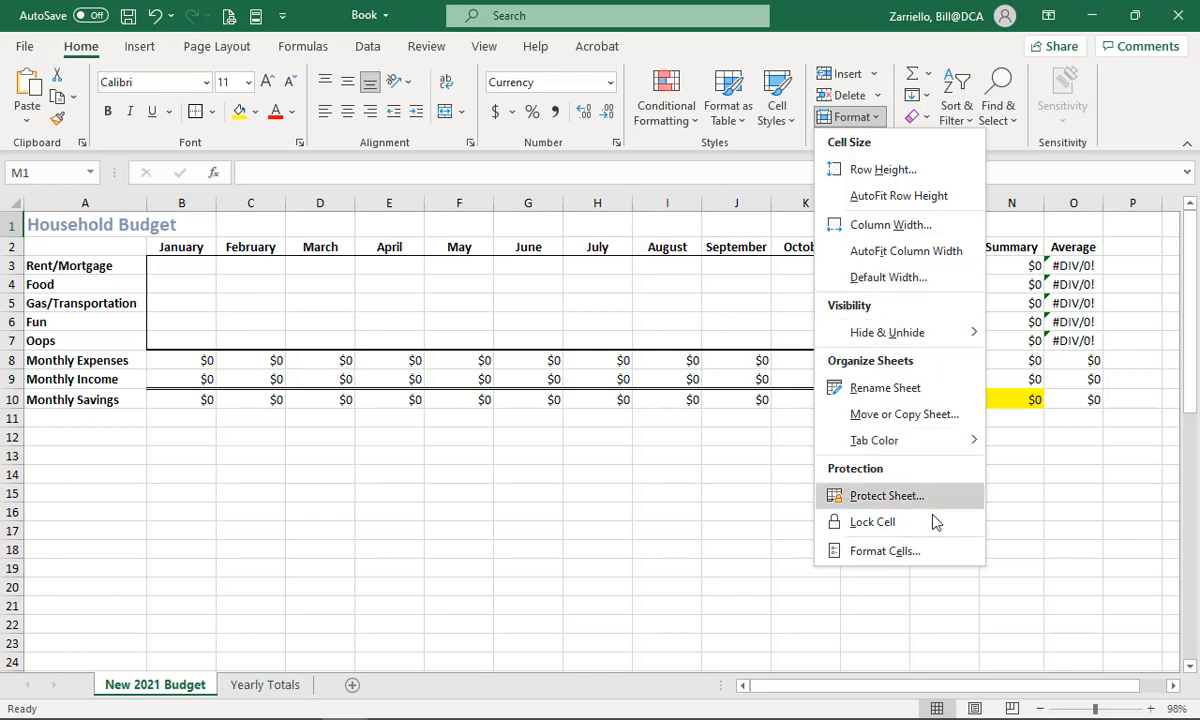
click(1122, 532)
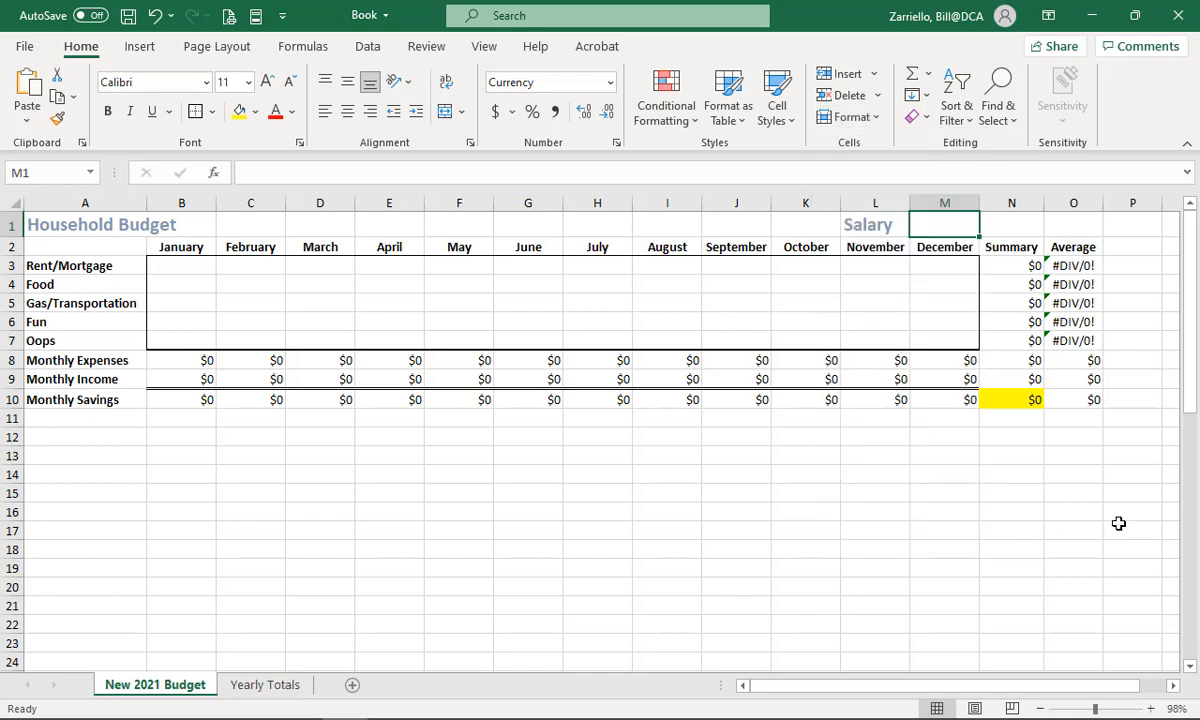
Unlock the January to December expense cells (B3:M7) so they stay editable on a protected sheet.
click(173, 256)
drag(228, 275, 908, 334)
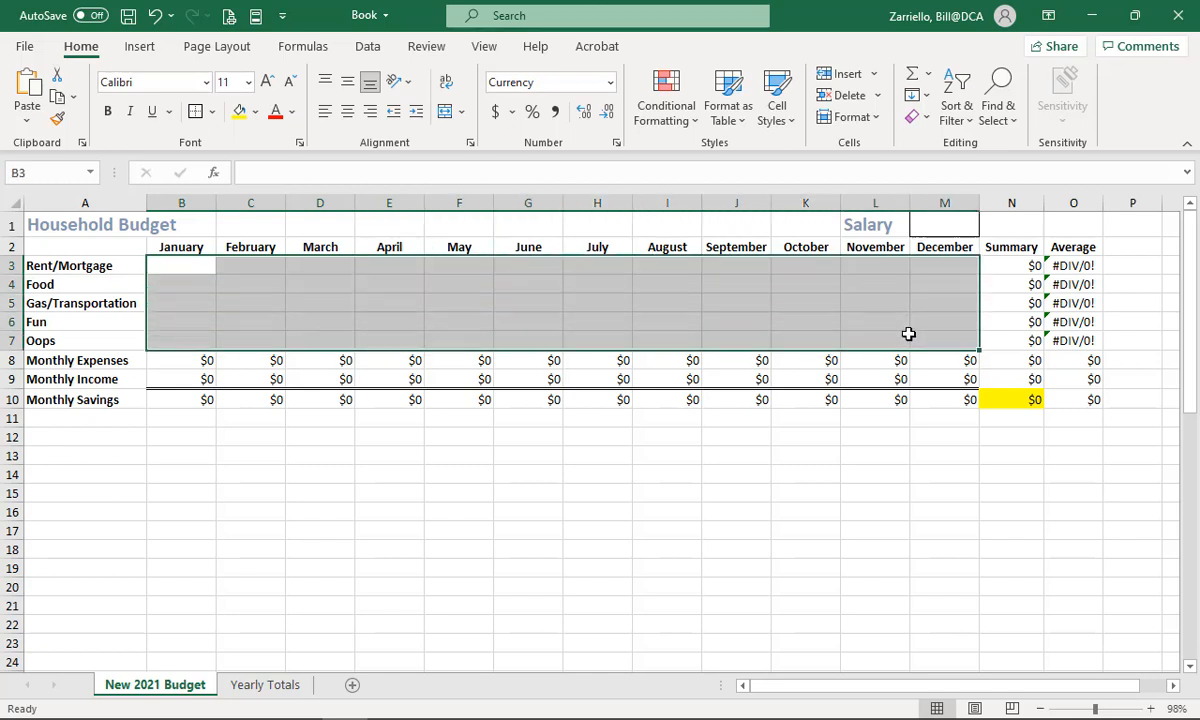
click(873, 121)
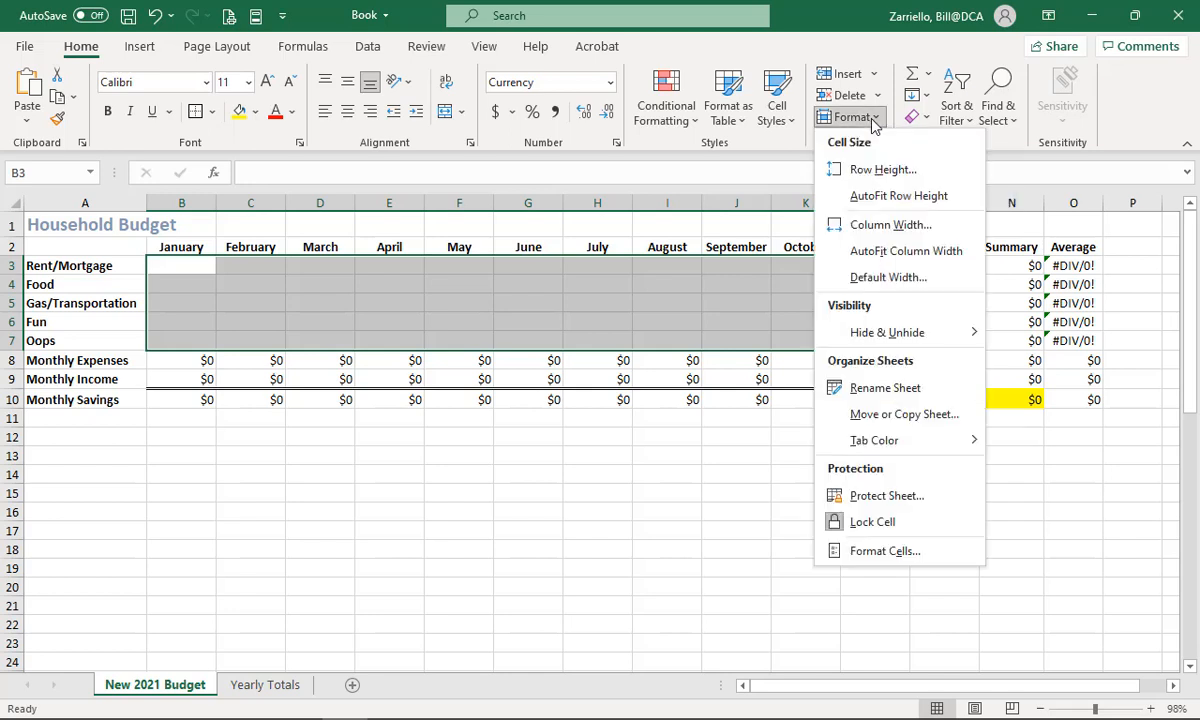
click(897, 521)
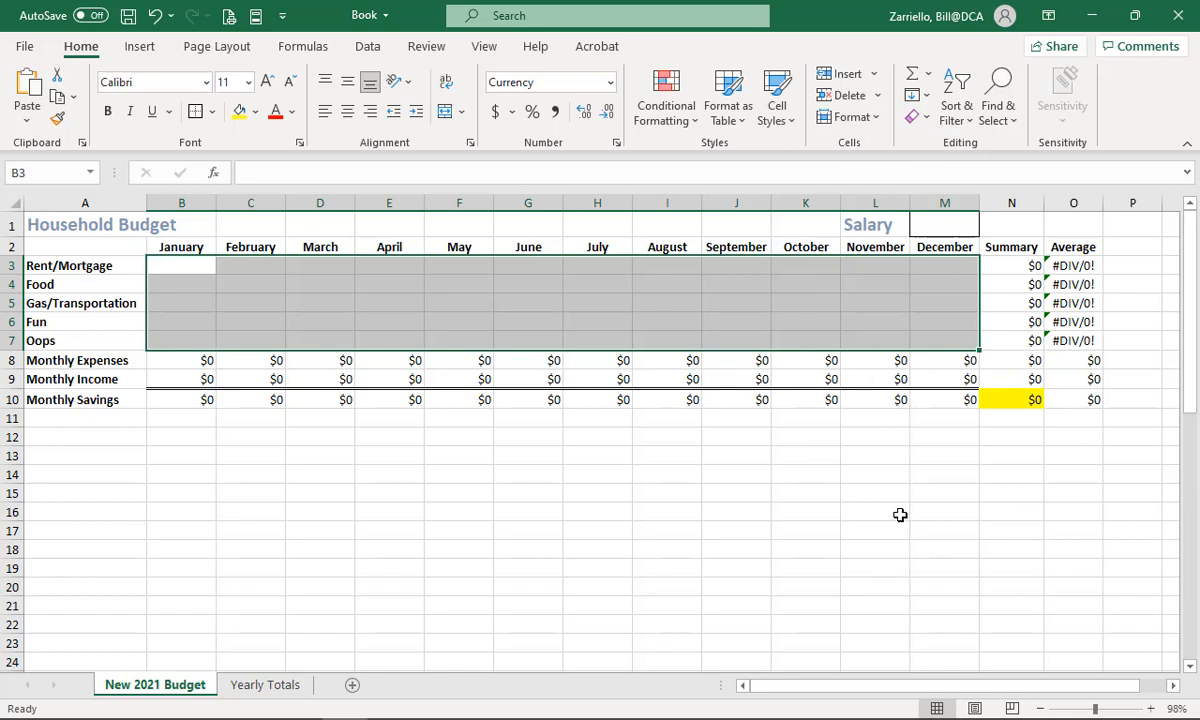
click(899, 516)
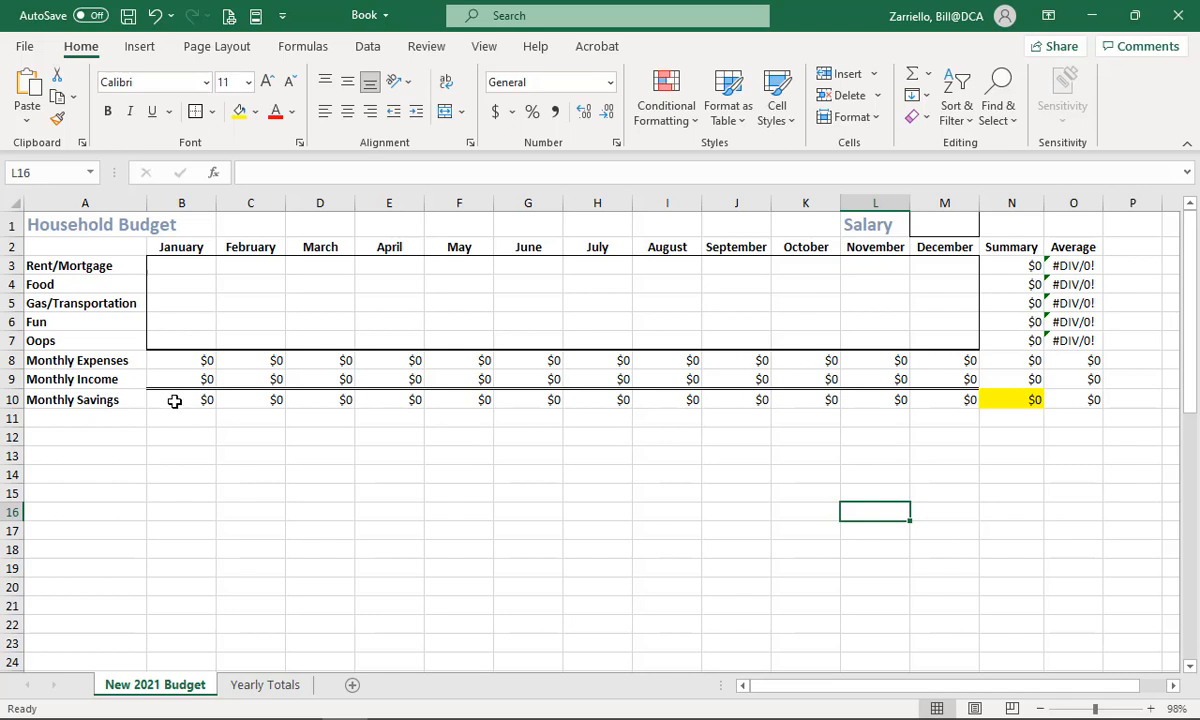
Protect the New 2021 Budget sheet with a password, allowing only the selection of locked and unlocked cells, and re-enter the password to confirm.
click(876, 119)
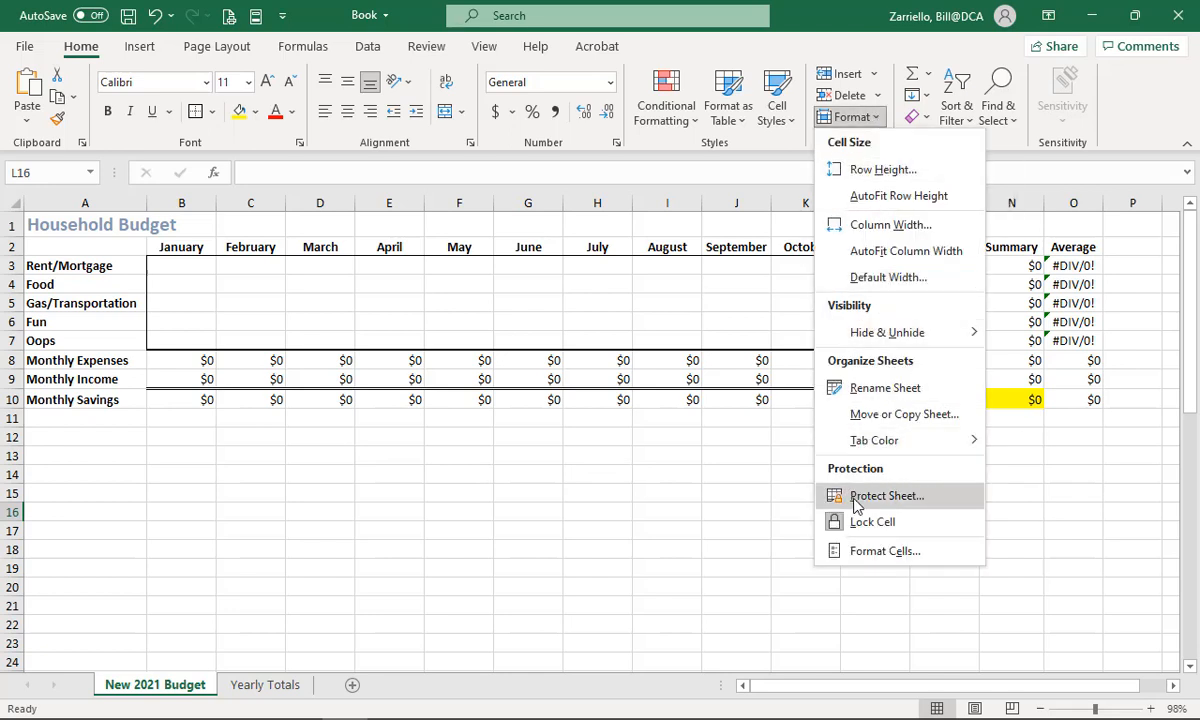
click(886, 496)
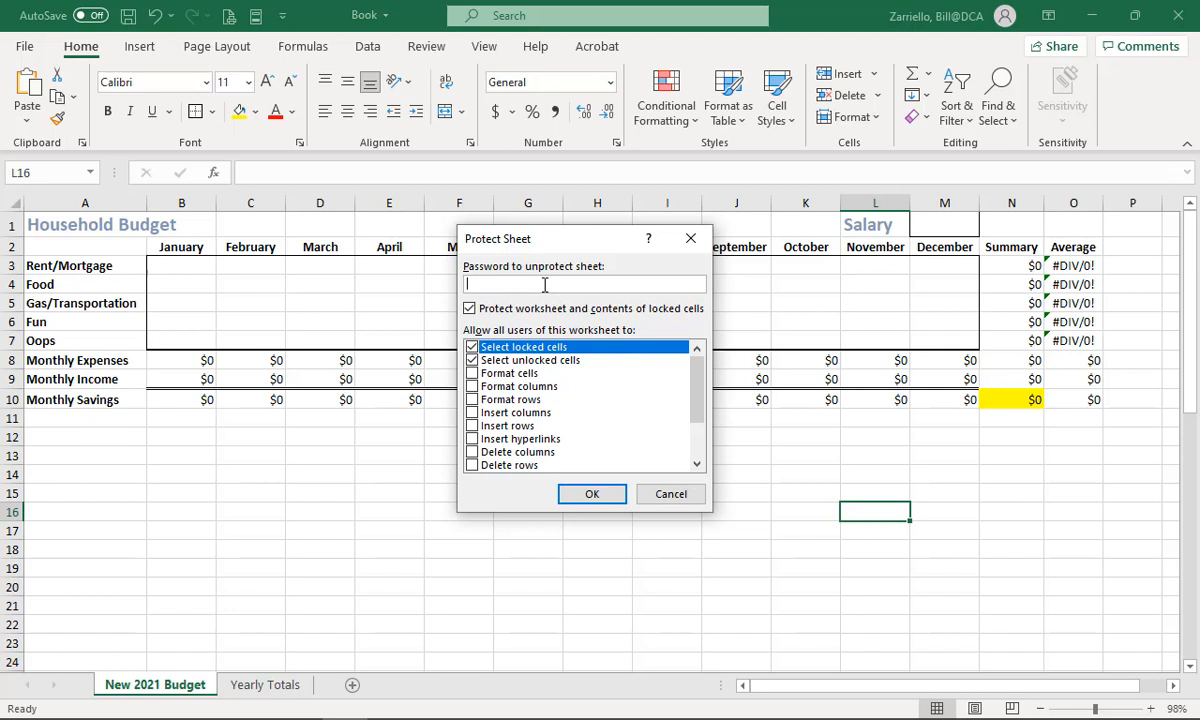
text(*****)
scroll(555, 372, down, 2)
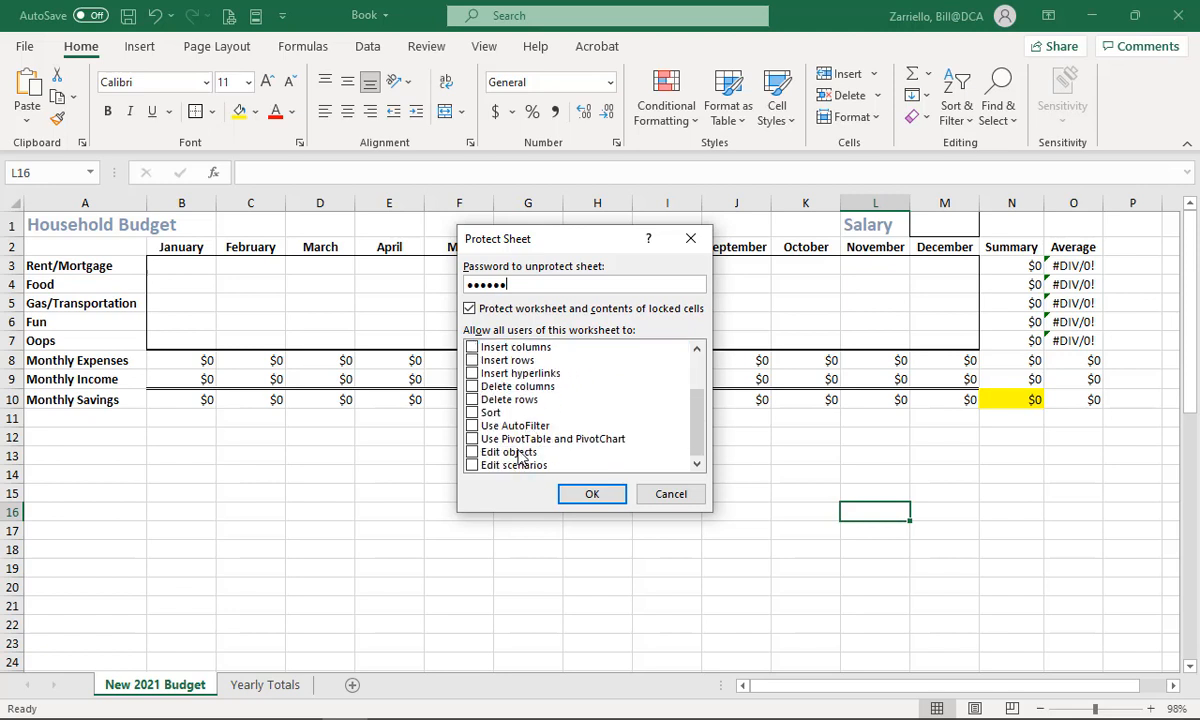
scroll(492, 428, up, 2)
scroll(496, 412, down, 2)
scroll(525, 434, up, 2)
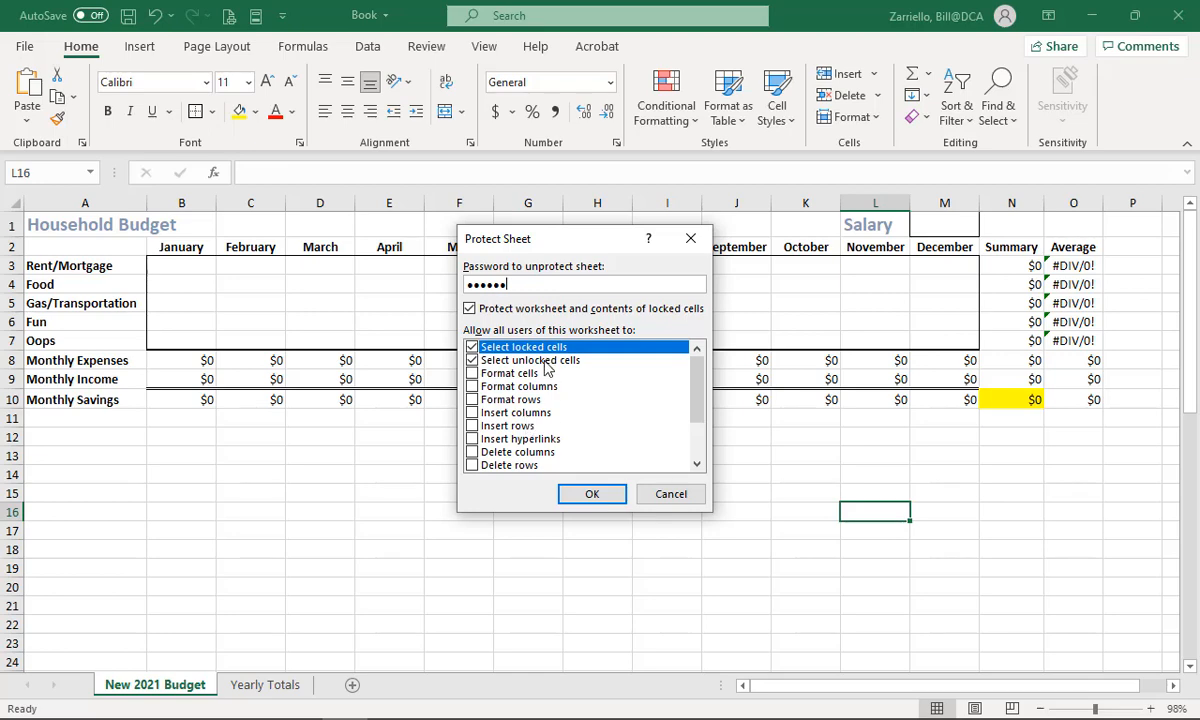
click(591, 495)
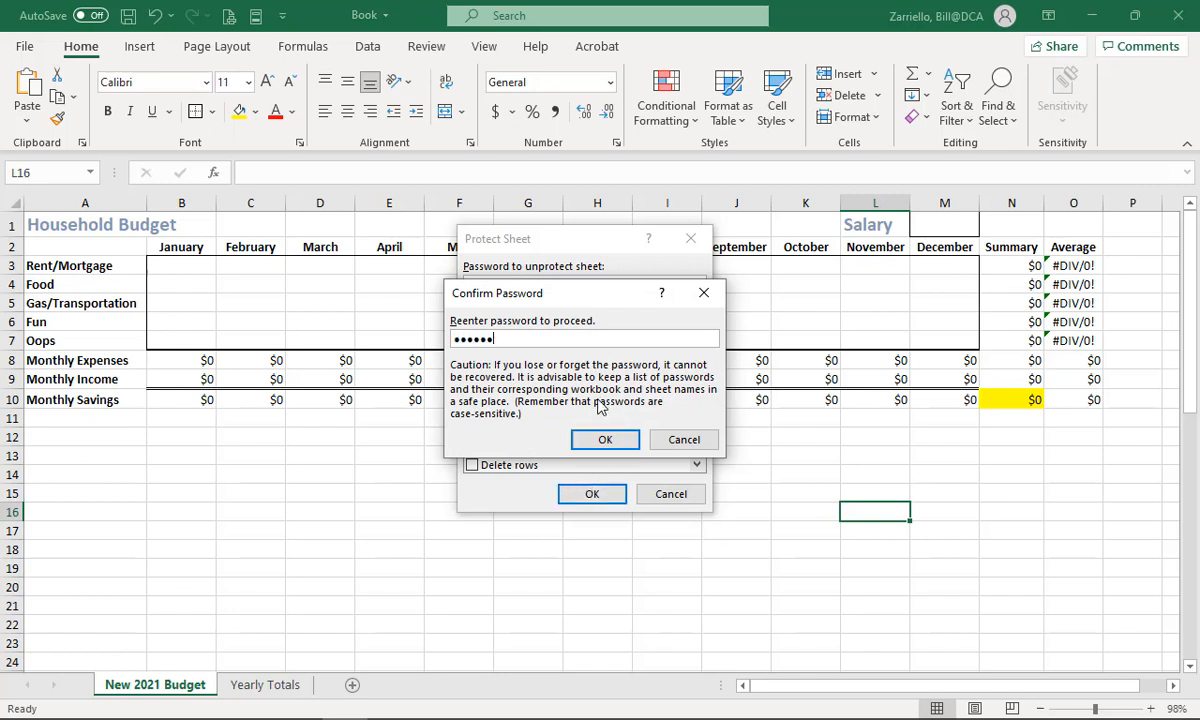
click(605, 441)
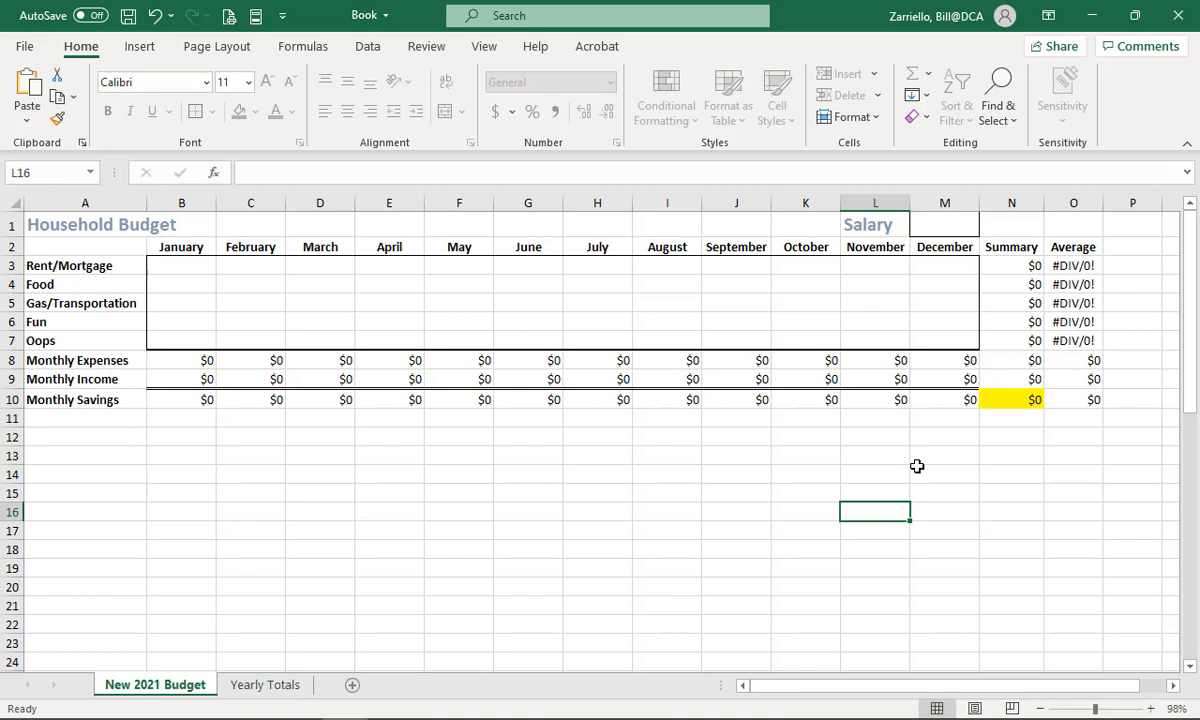
Enter a salary of 32548 in M1 on the protected sheet.
click(931, 229)
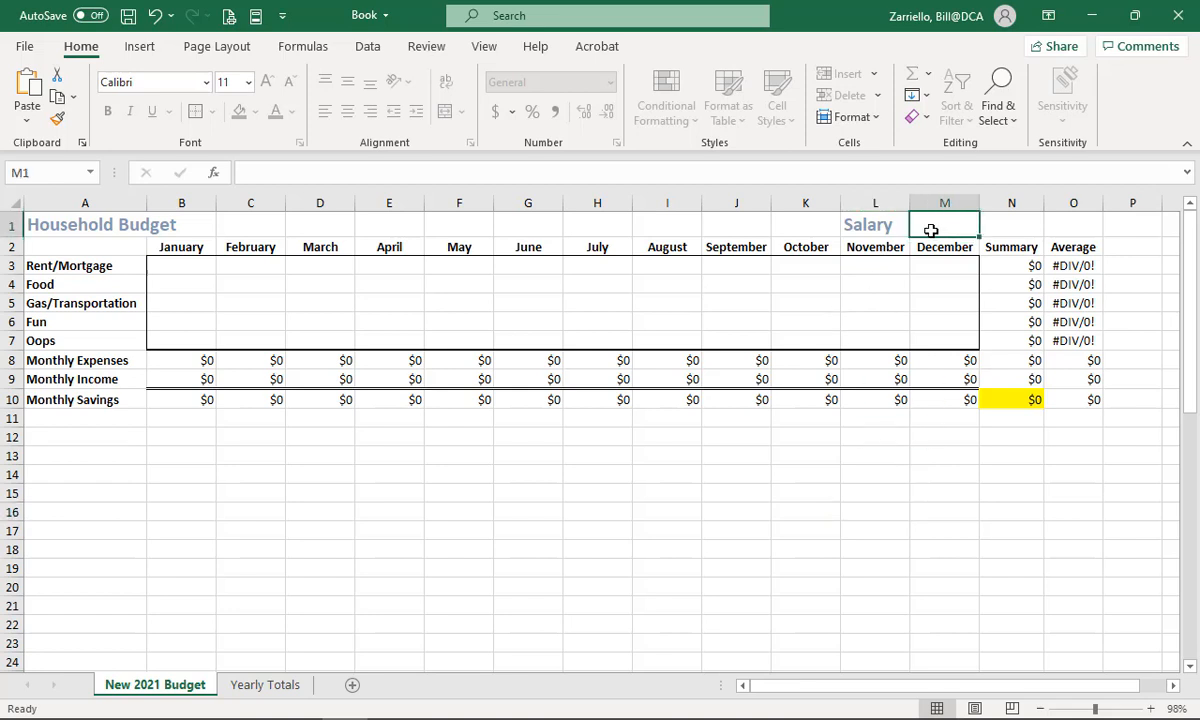
text(32)
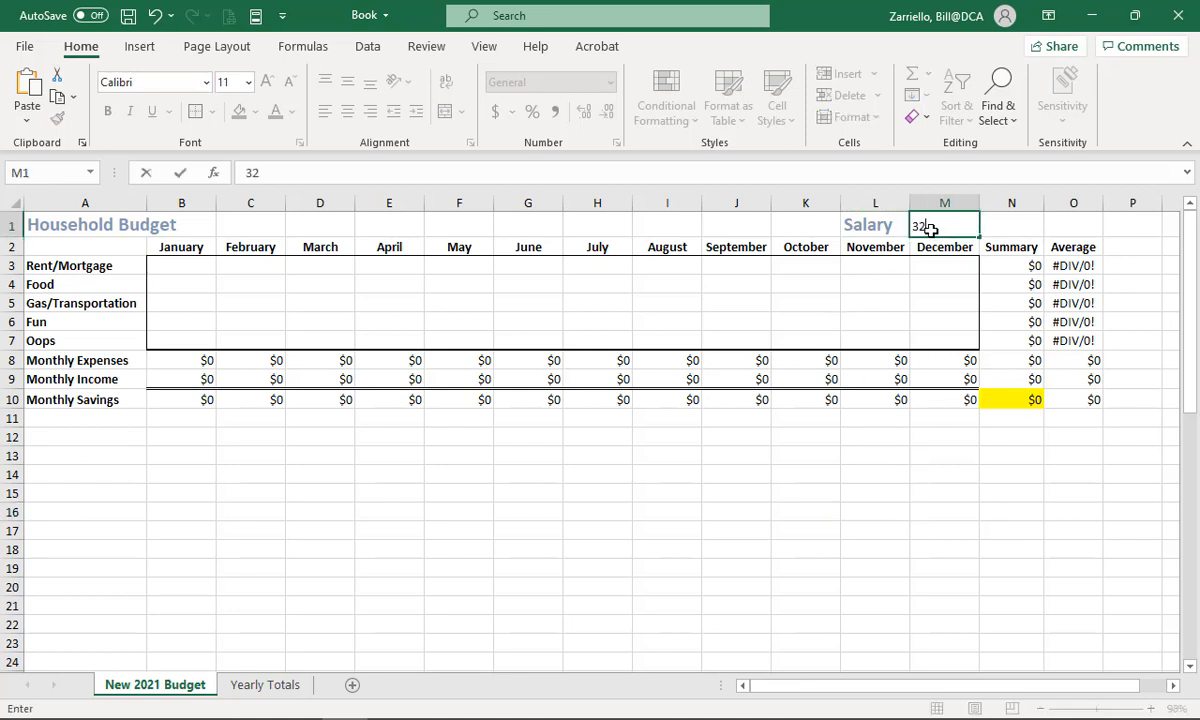
text(548)
click(877, 284)
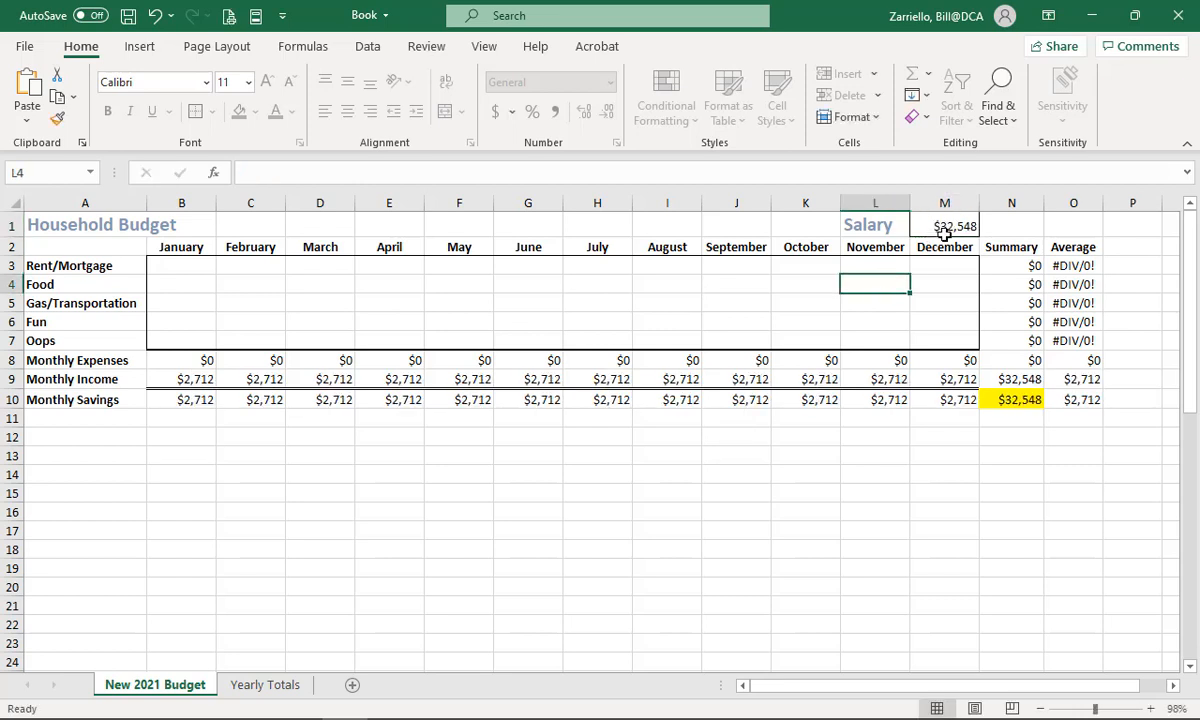
Enter Gas/Transportation amounts of 421 for February (C5) and 458 for March (D5).
click(218, 305)
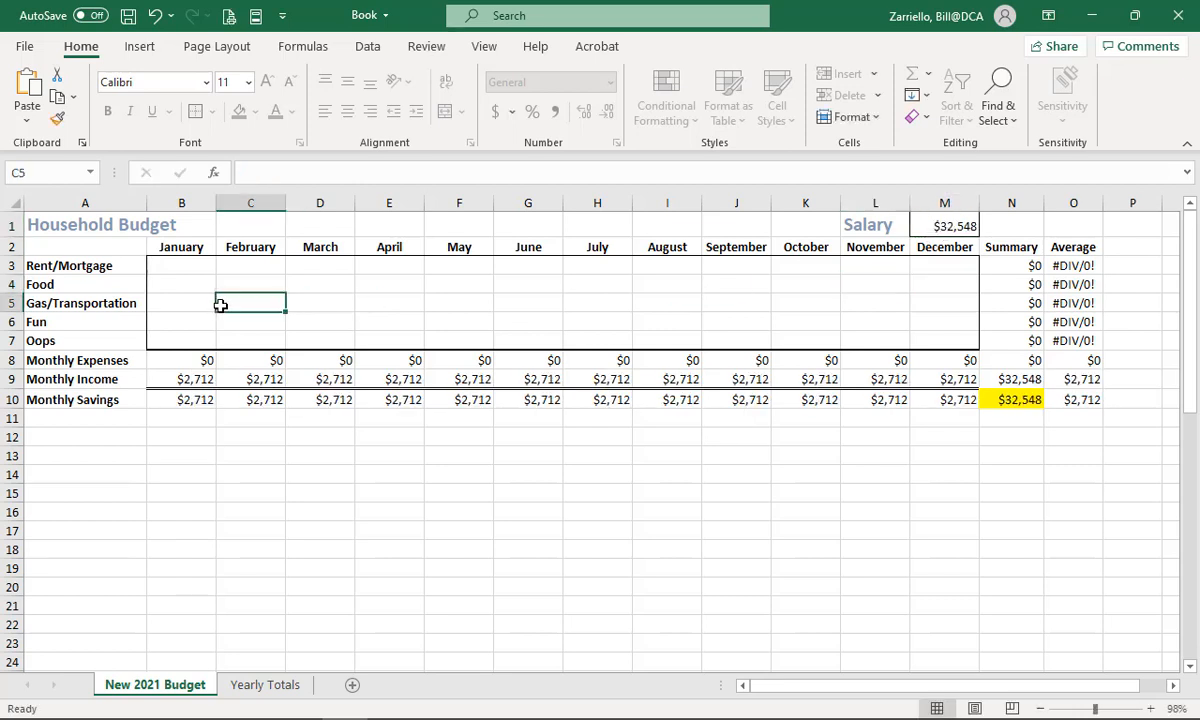
text(hj)
key(BackSpace)
key(BackSpace)
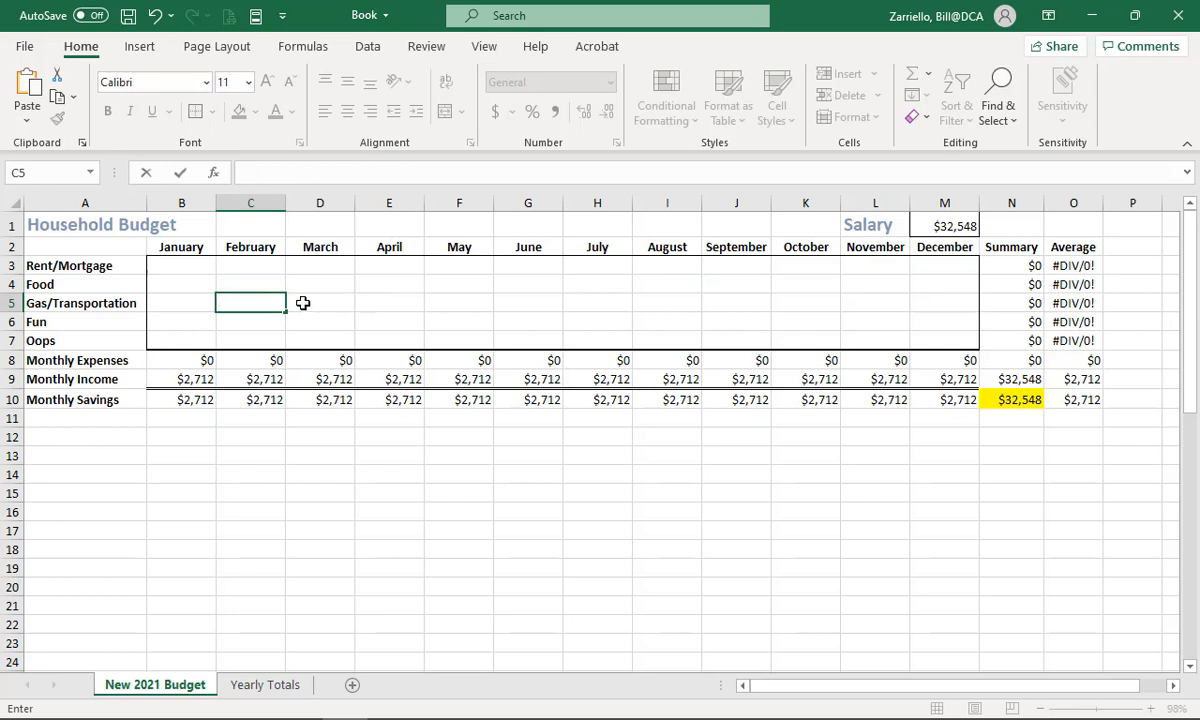
text(421)
click(314, 326)
click(319, 305)
text(4)
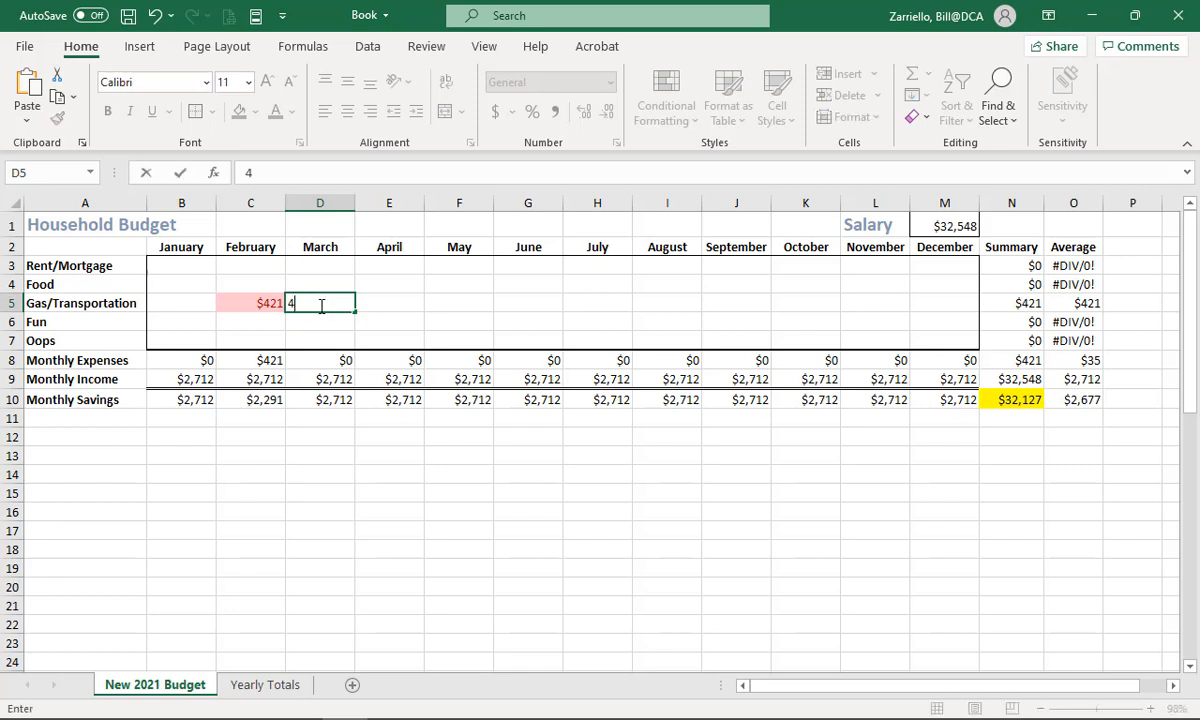
text(5823)
key(BackSpace)
key(BackSpace)
click(305, 323)
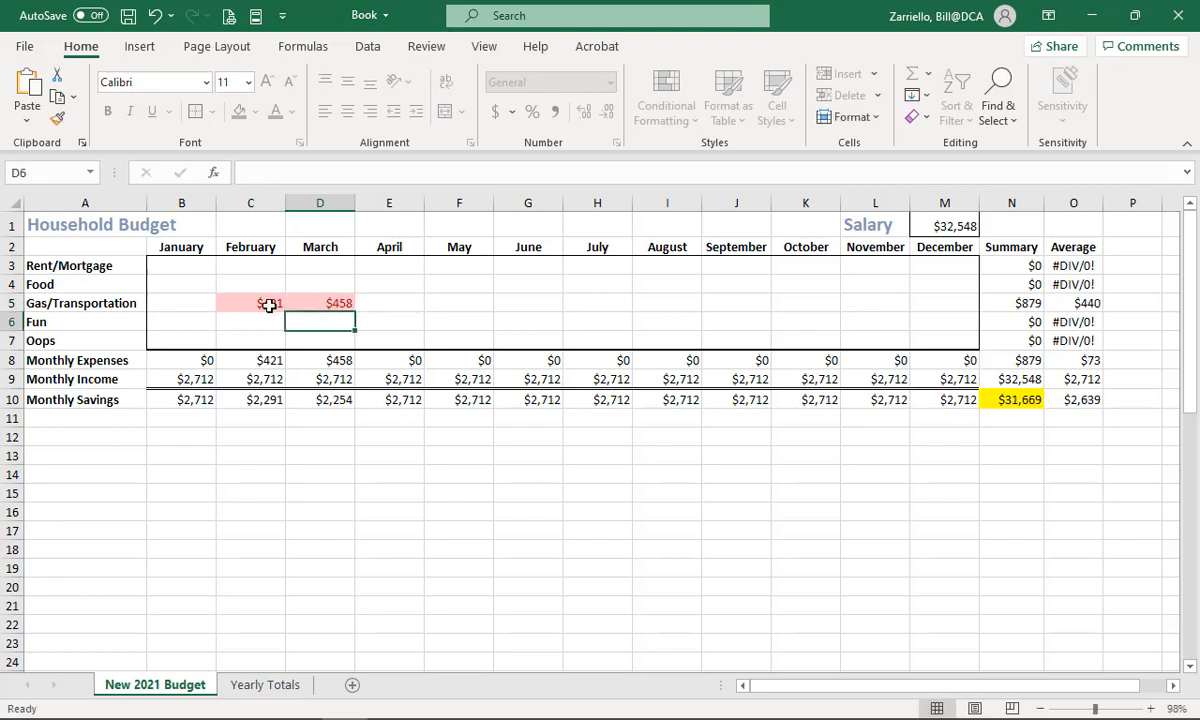
Enter 300 as the April Gas/Transportation amount (E5).
click(407, 303)
text(3)
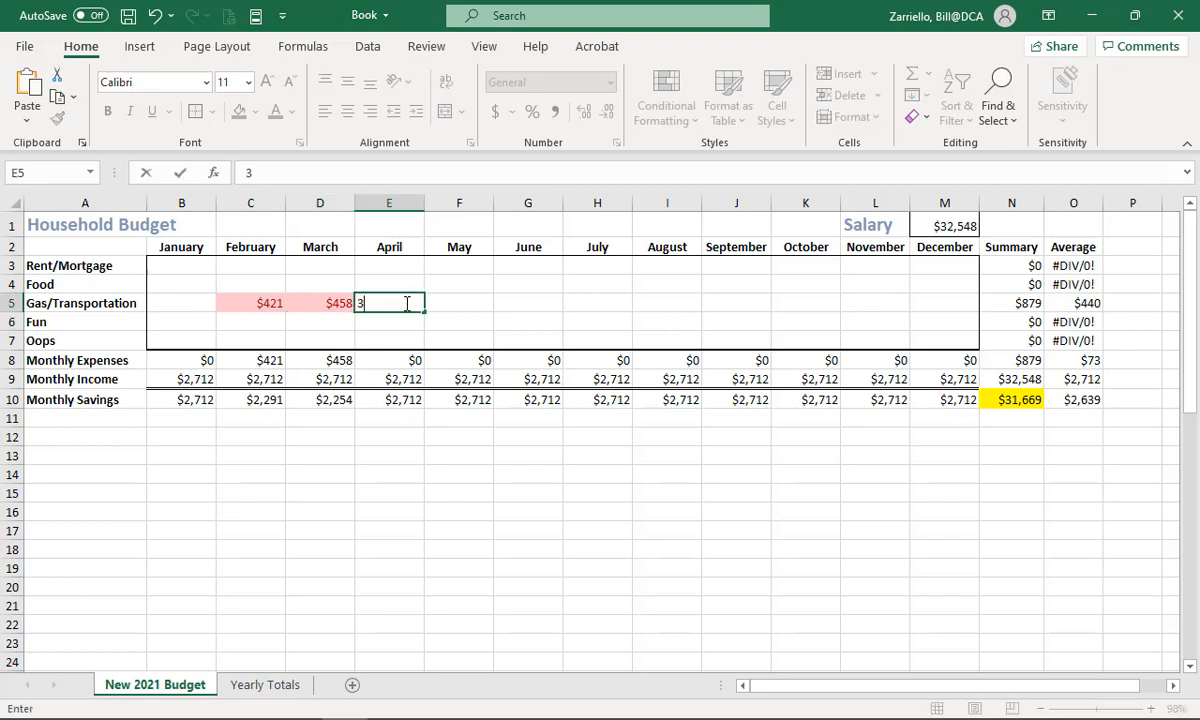
text(00)
click(438, 333)
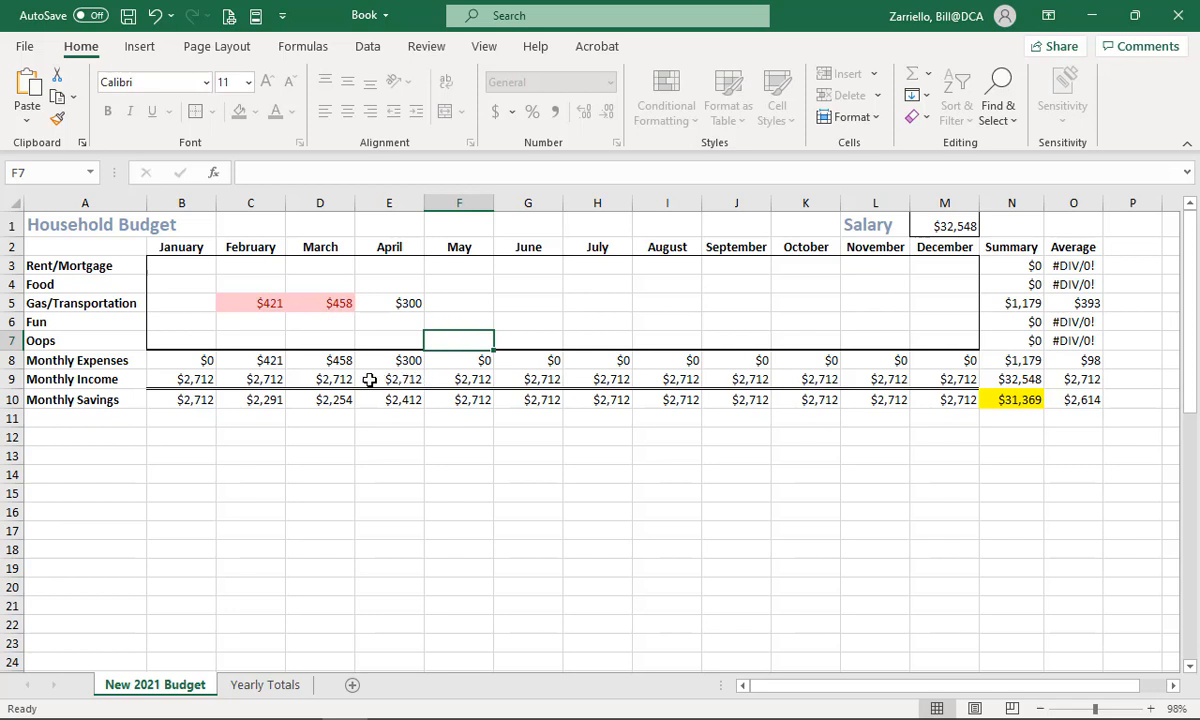
Try to edit the January Monthly Expenses formula in B8 on the protected sheet.
click(195, 362)
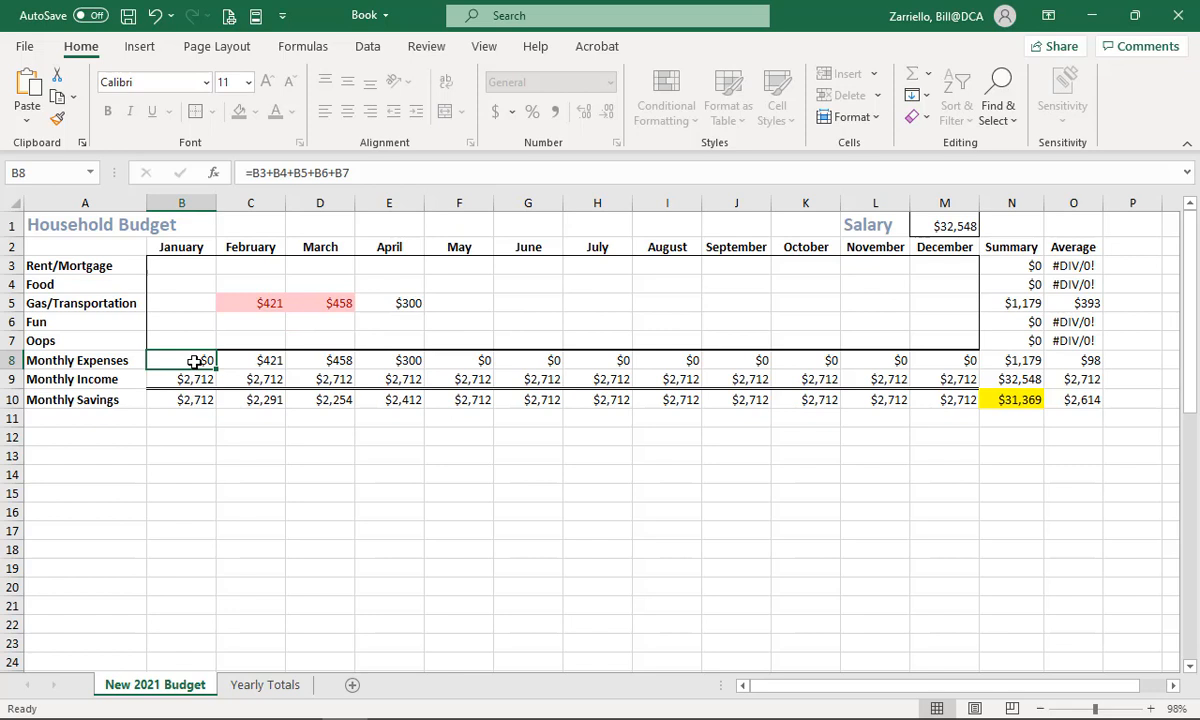
double_click(195, 362)
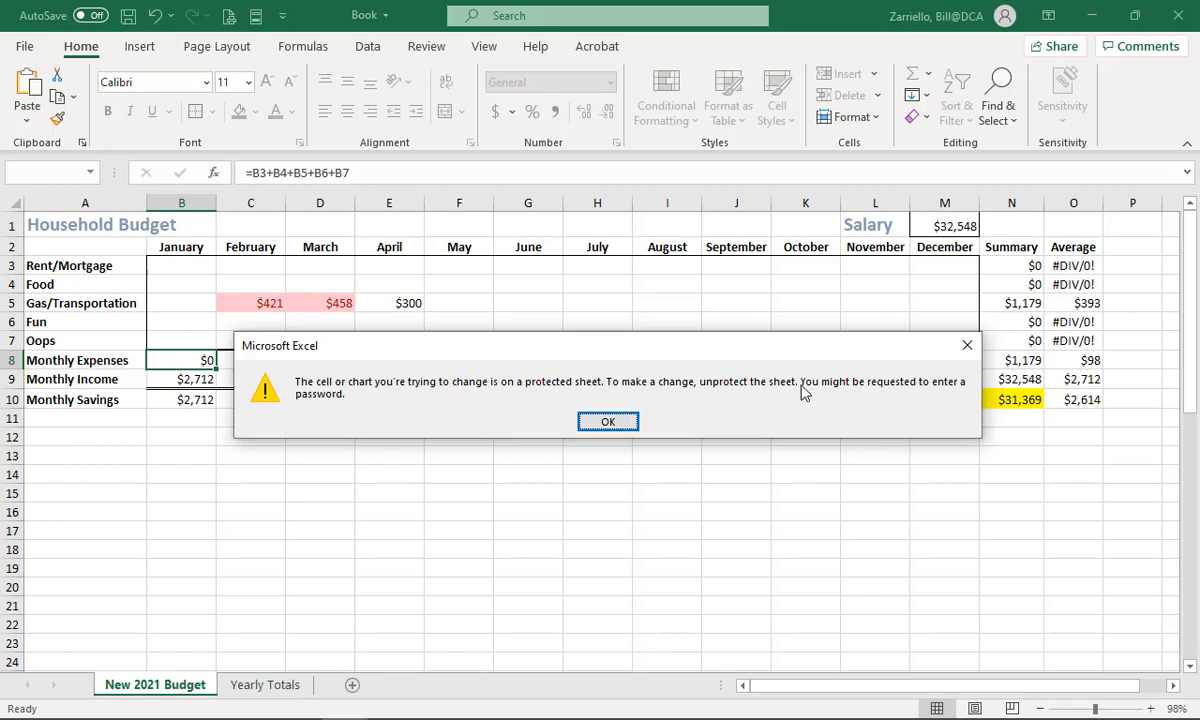
click(612, 421)
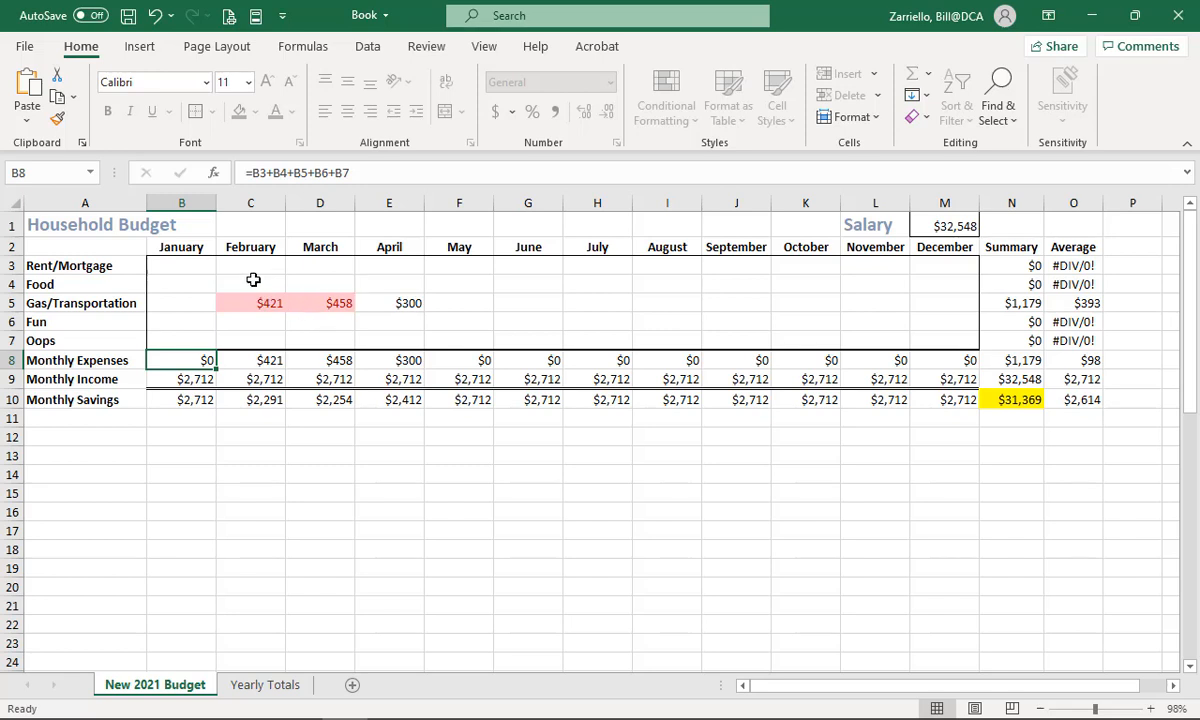
Clear the test expense amounts in B3:H6 and the salary in M1.
drag(182, 267, 567, 320)
key(Delete)
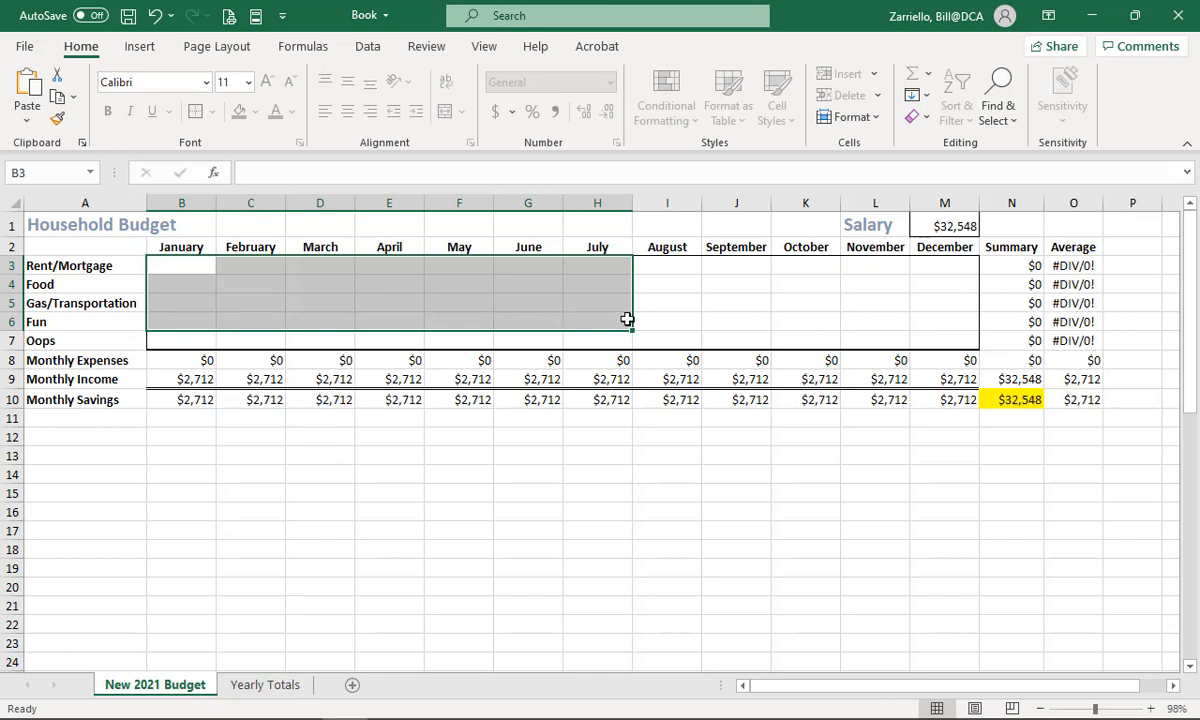
click(938, 226)
key(Delete)
click(710, 586)
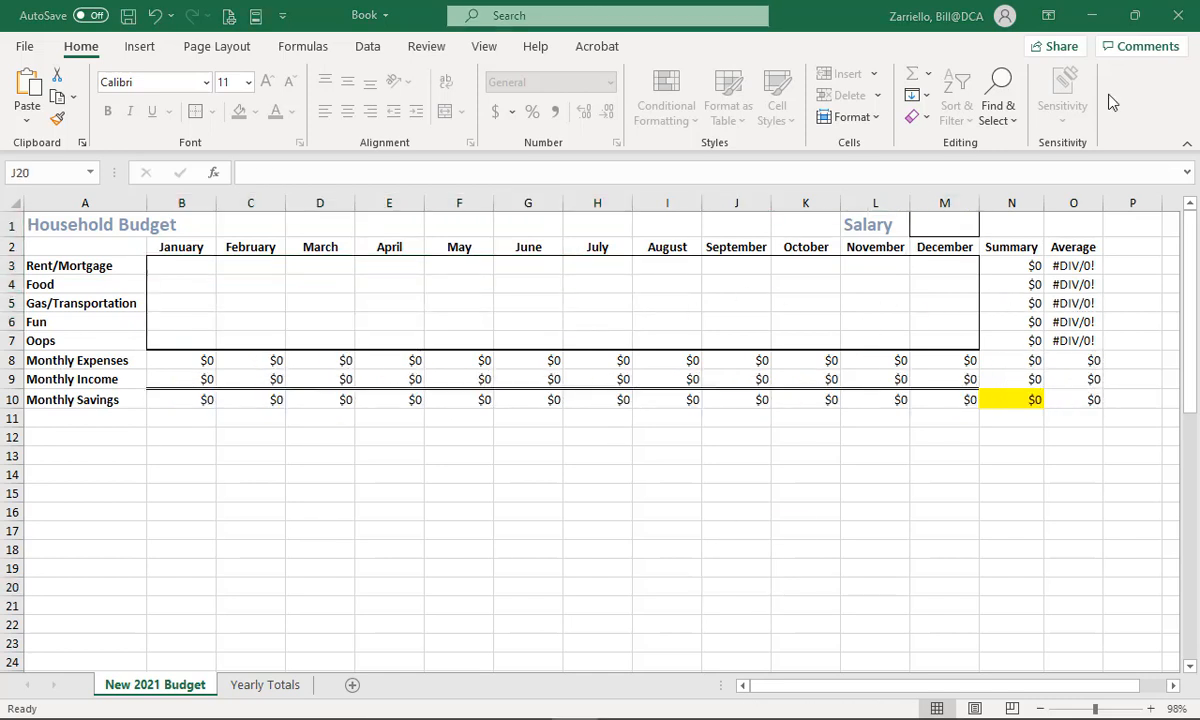
Close the workbook, return to the PowerPoint slide show and advance to the In Conclusion slide.
click(1182, 26)
click(613, 403)
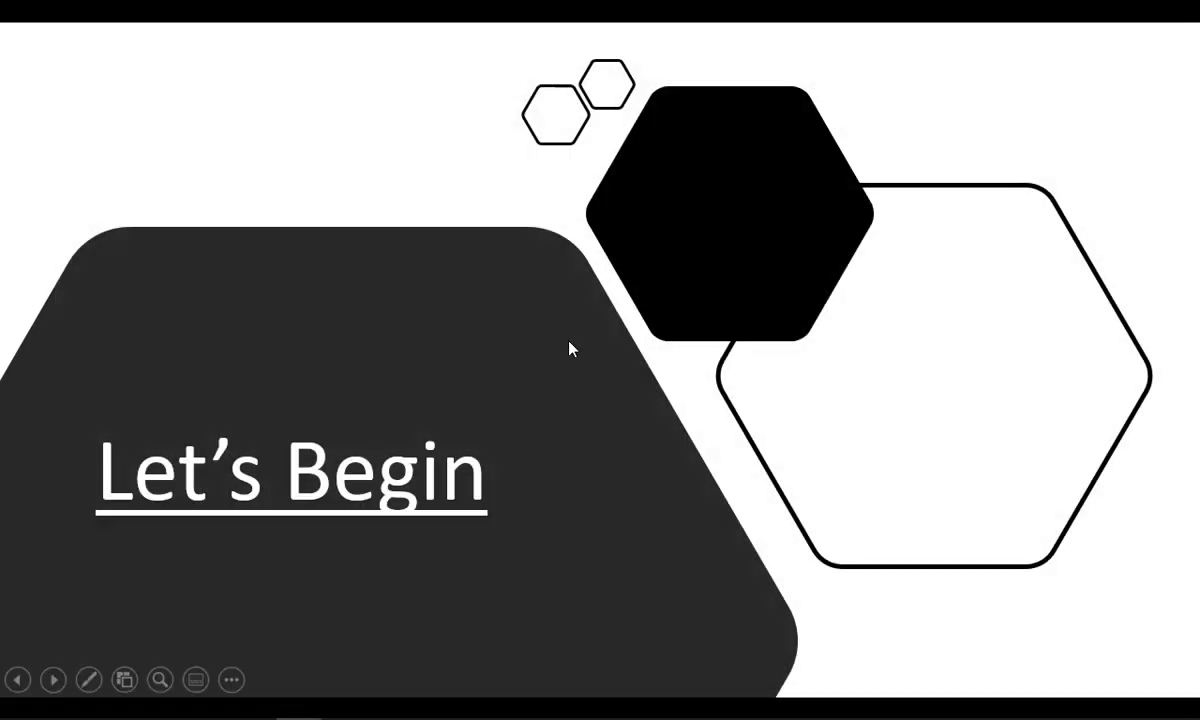
click(532, 319)
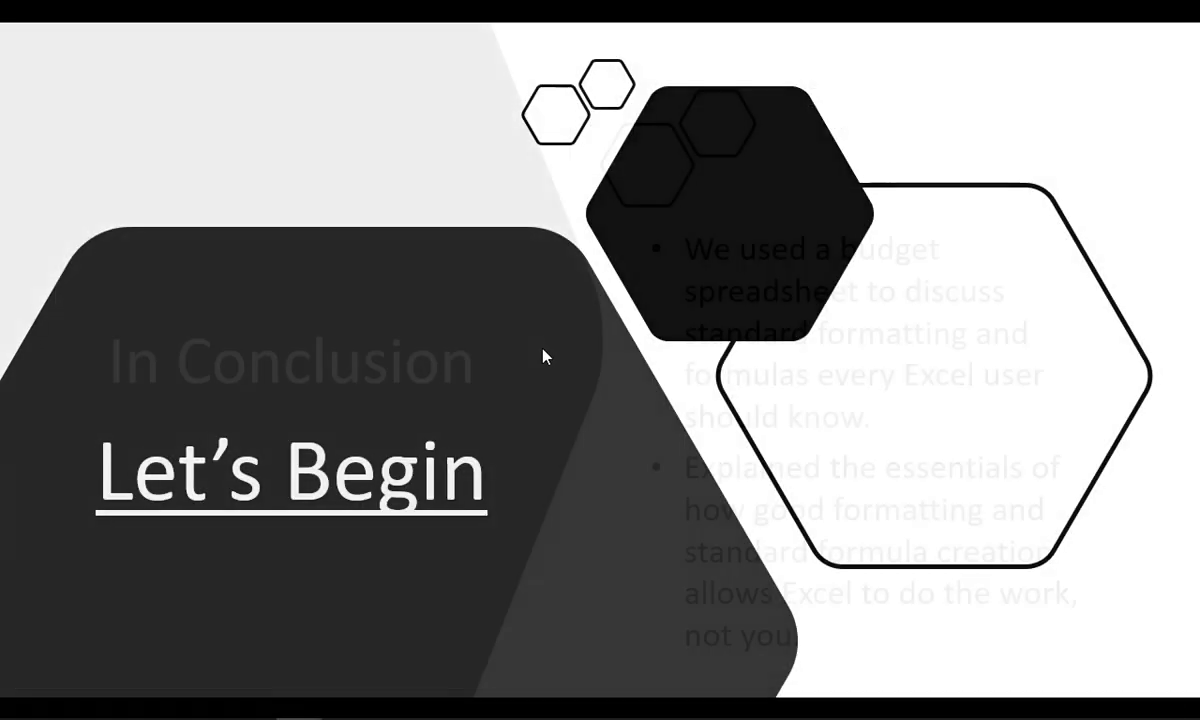